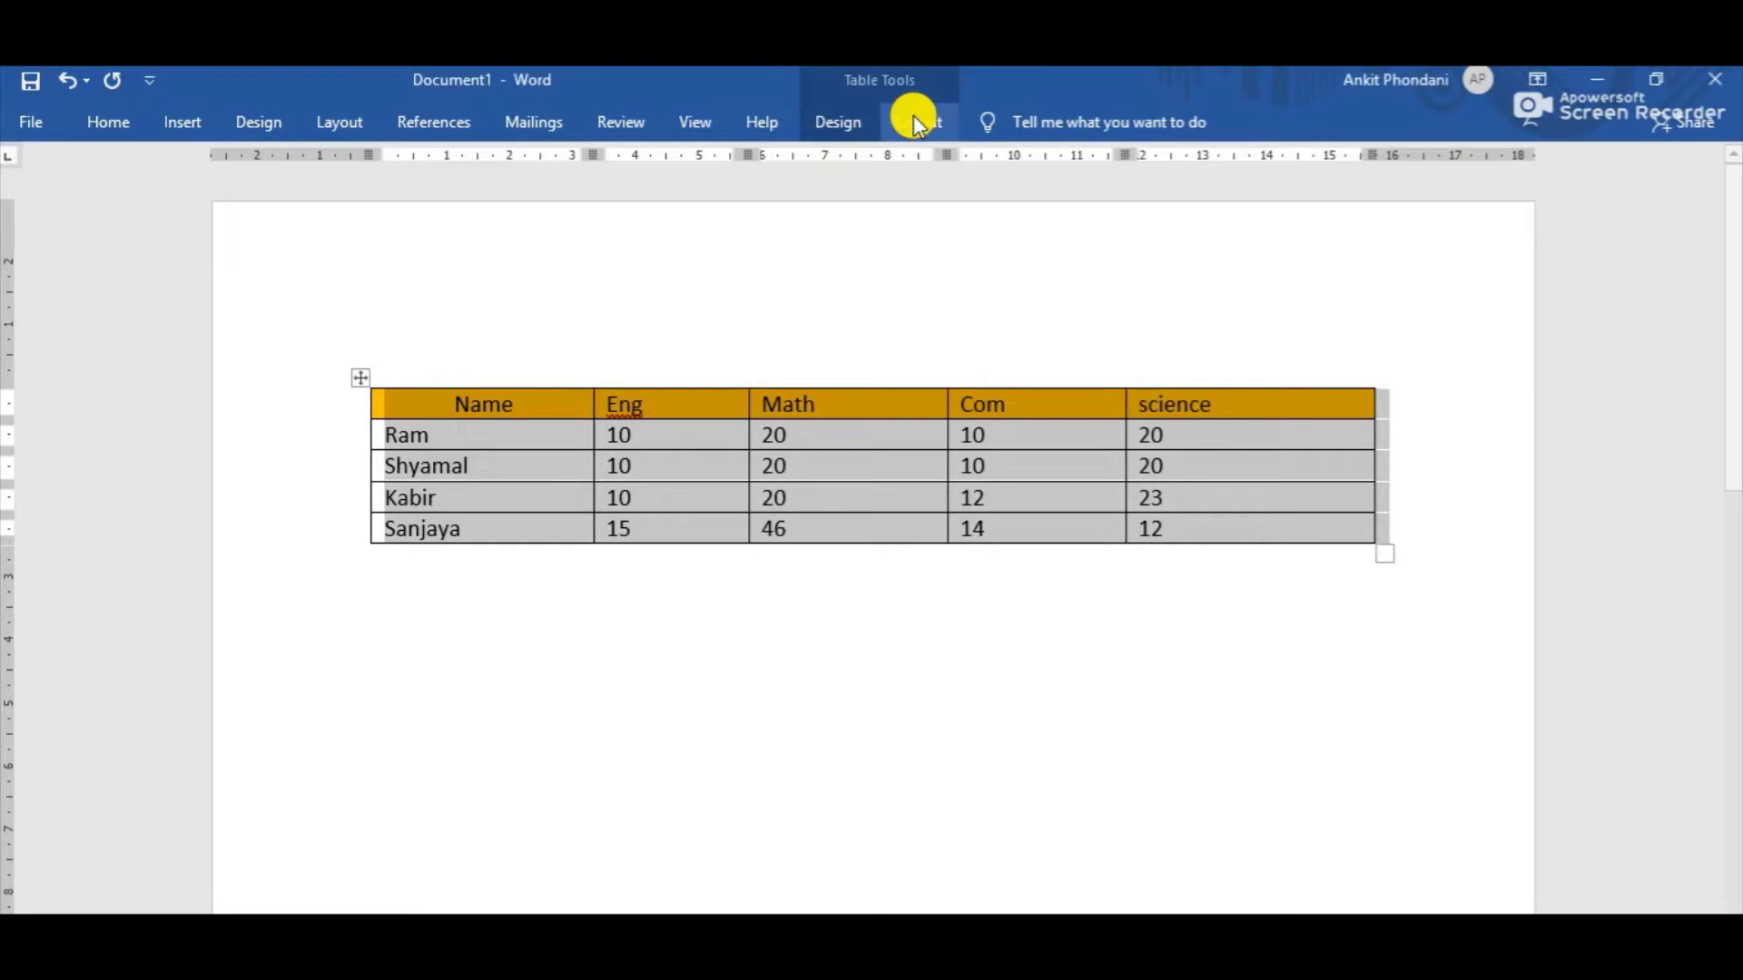
# - Apply the blue Grid Tables style with a solid header and banded rows to the marks table in Document1, and deselect the table
pyautogui.click(845, 124)
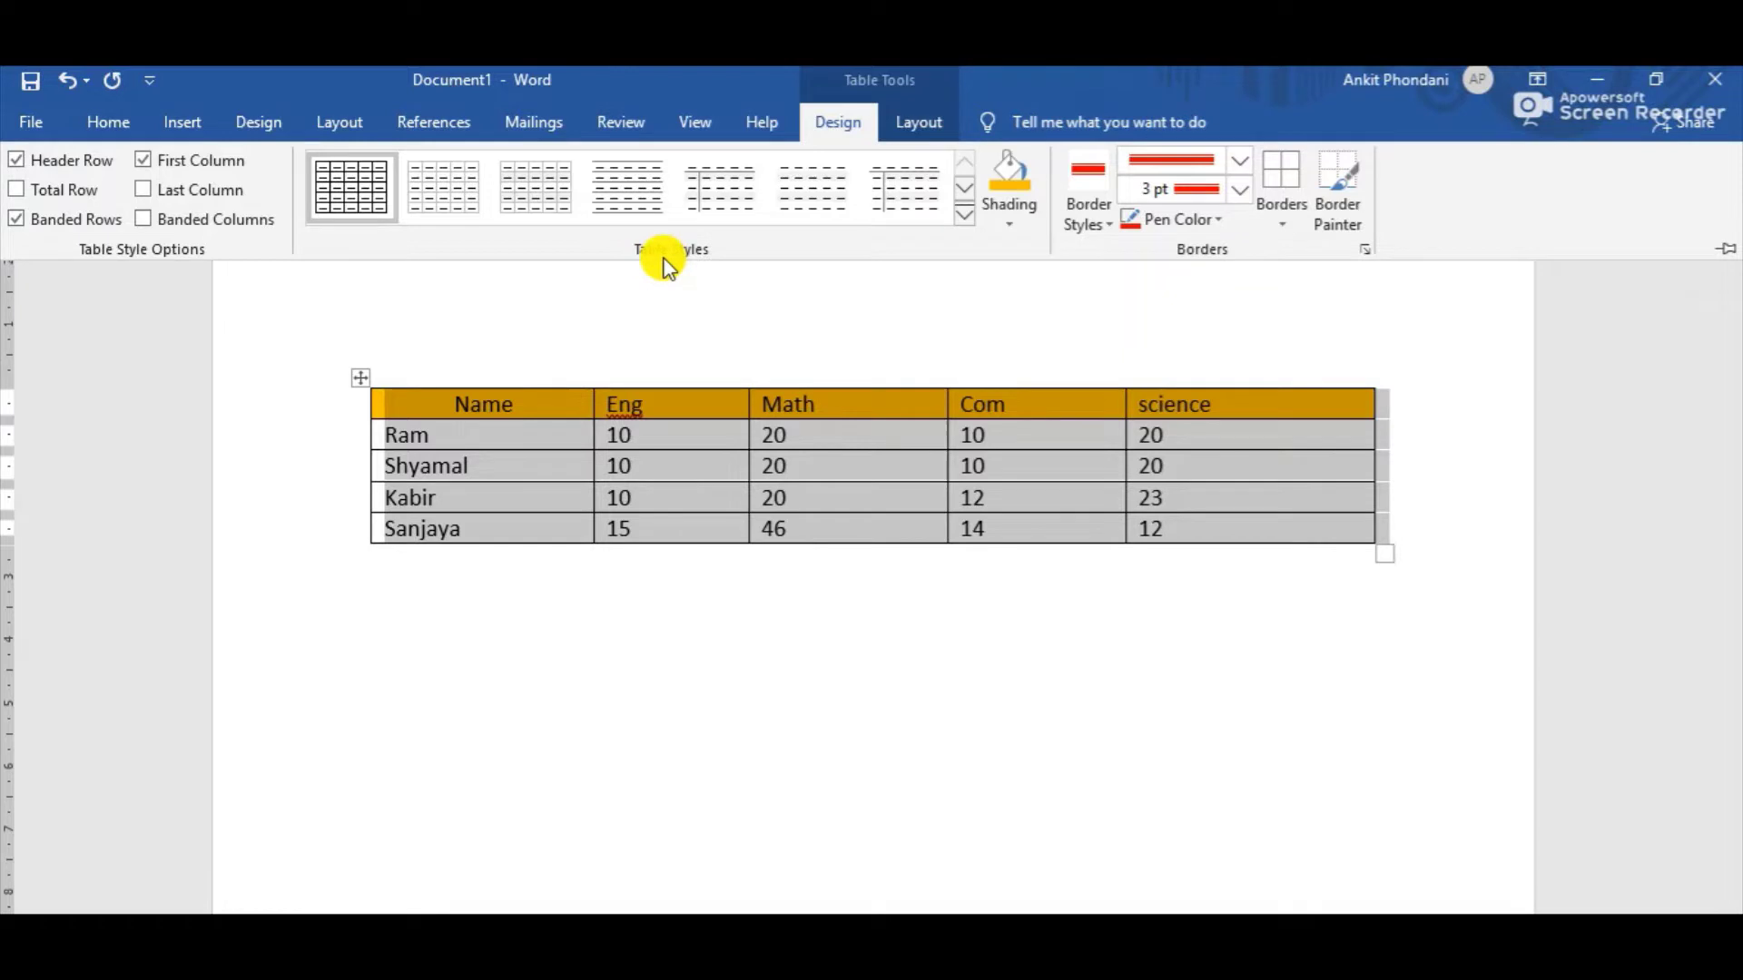
pyautogui.click(968, 217)
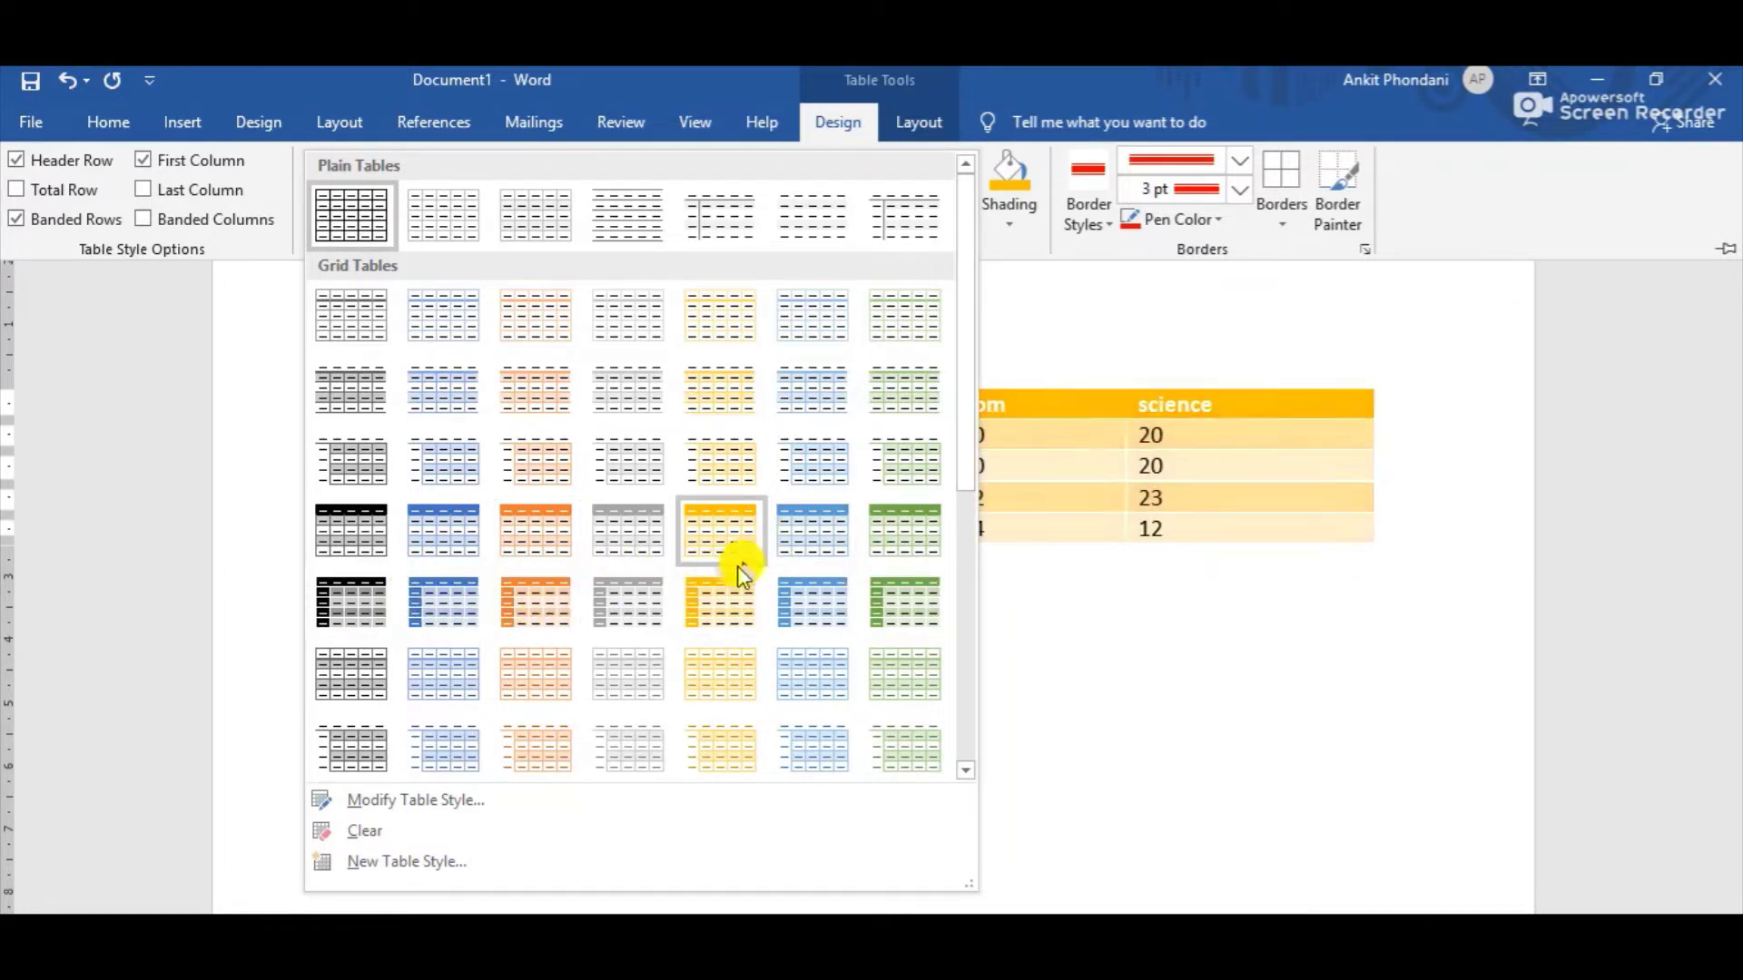
pyautogui.click(801, 536)
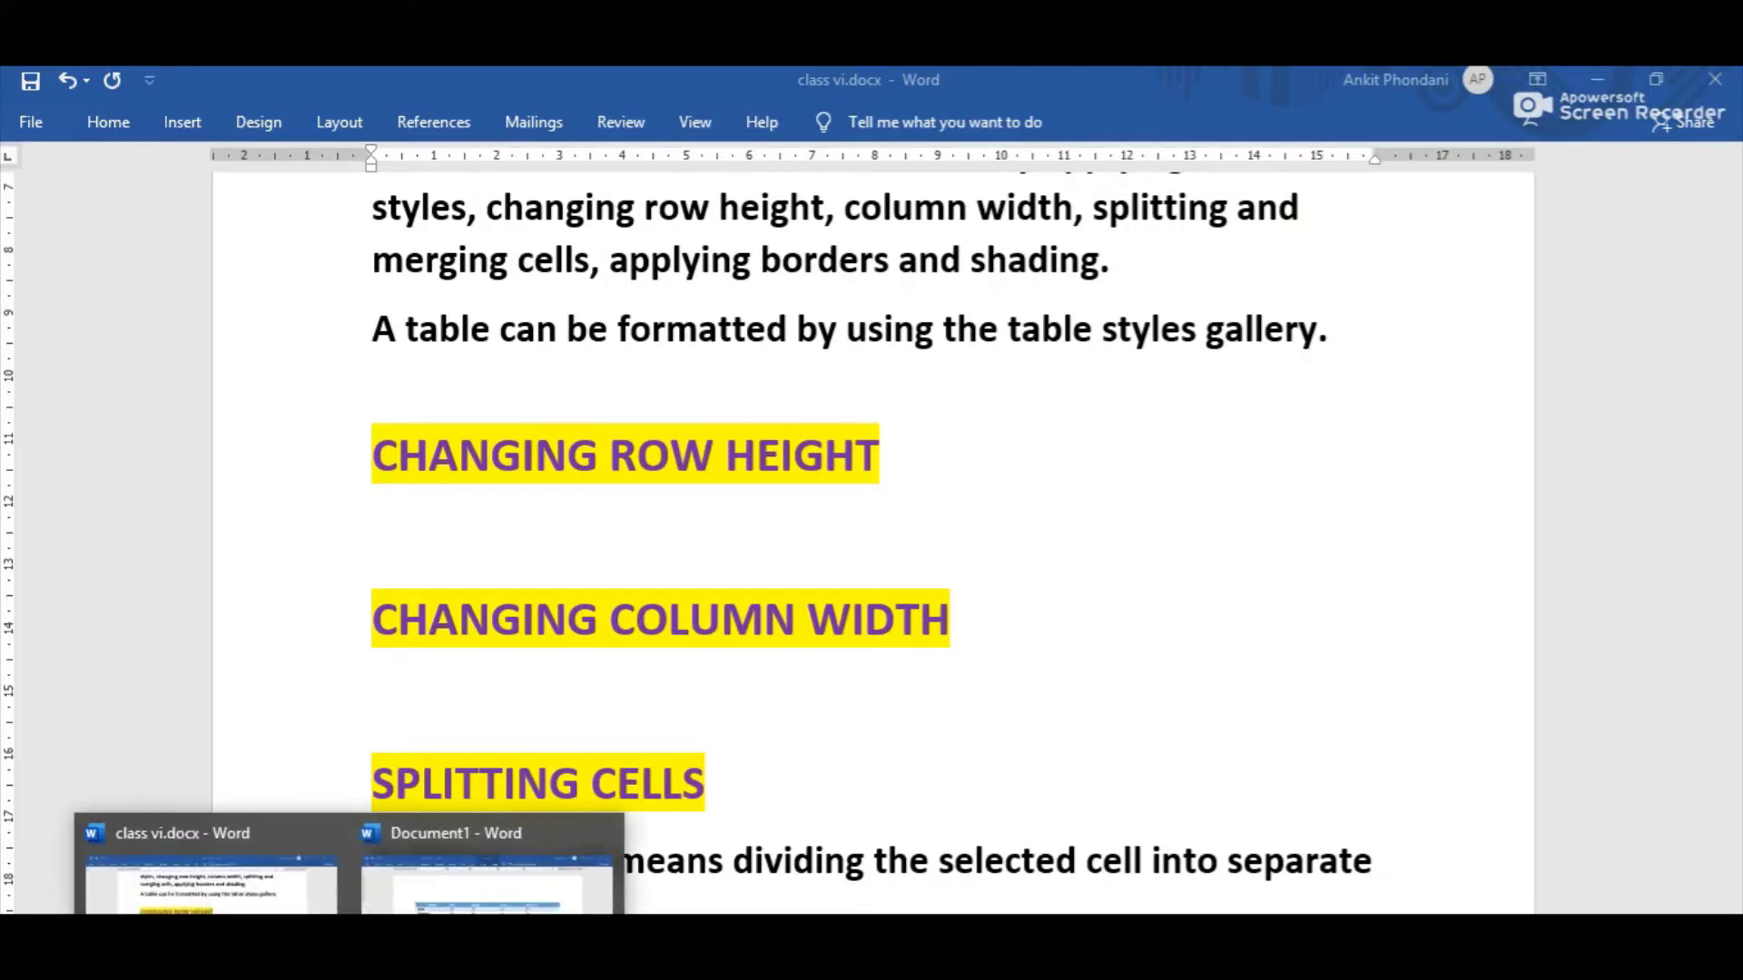
pyautogui.click(427, 903)
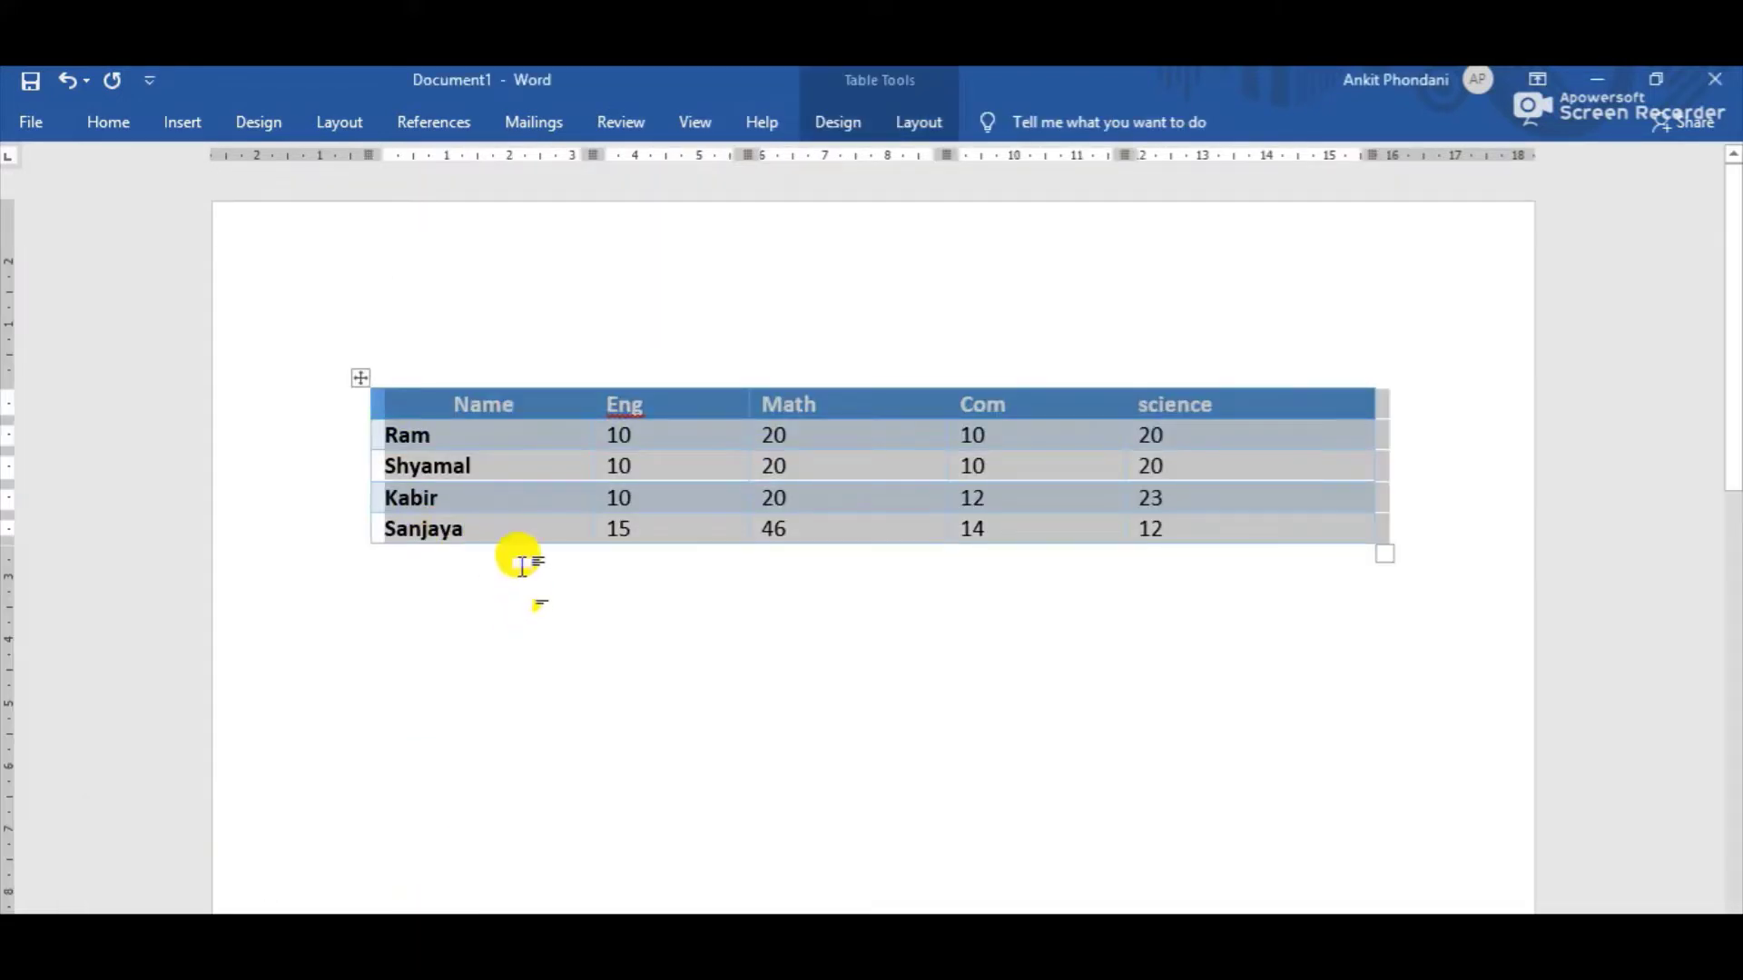
pyautogui.click(443, 655)
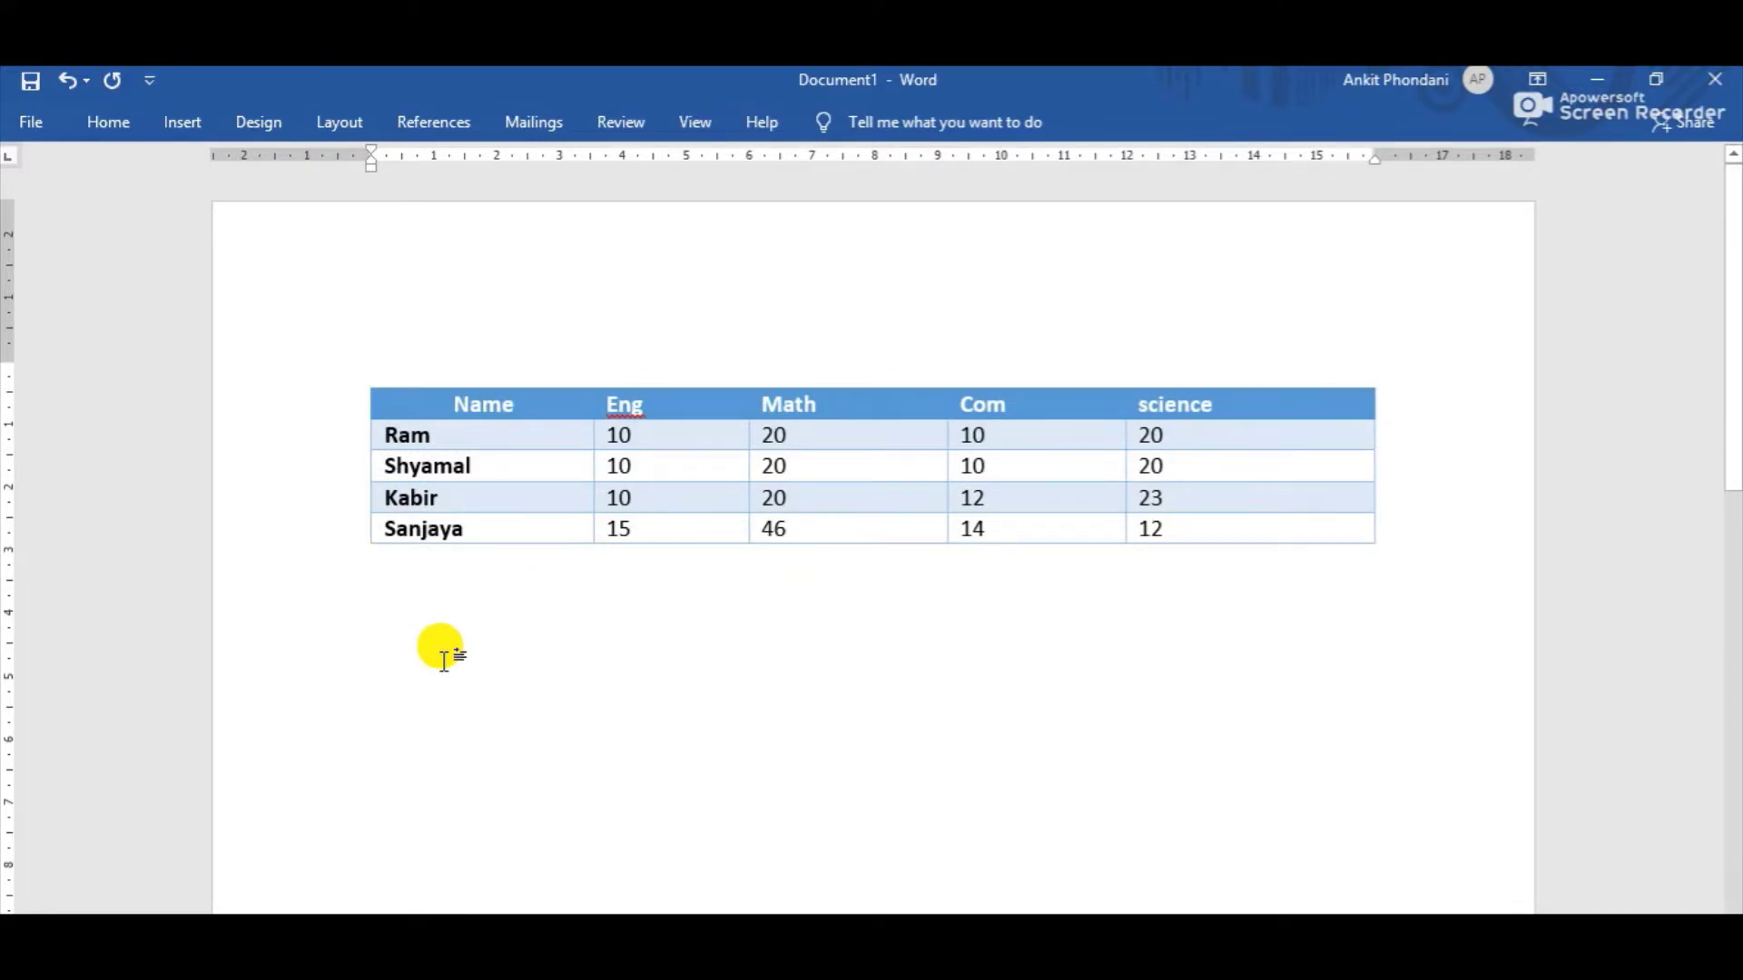
# - Specify a height of 3 cm for the first student row below the table header
pyautogui.moveTo(343, 532)
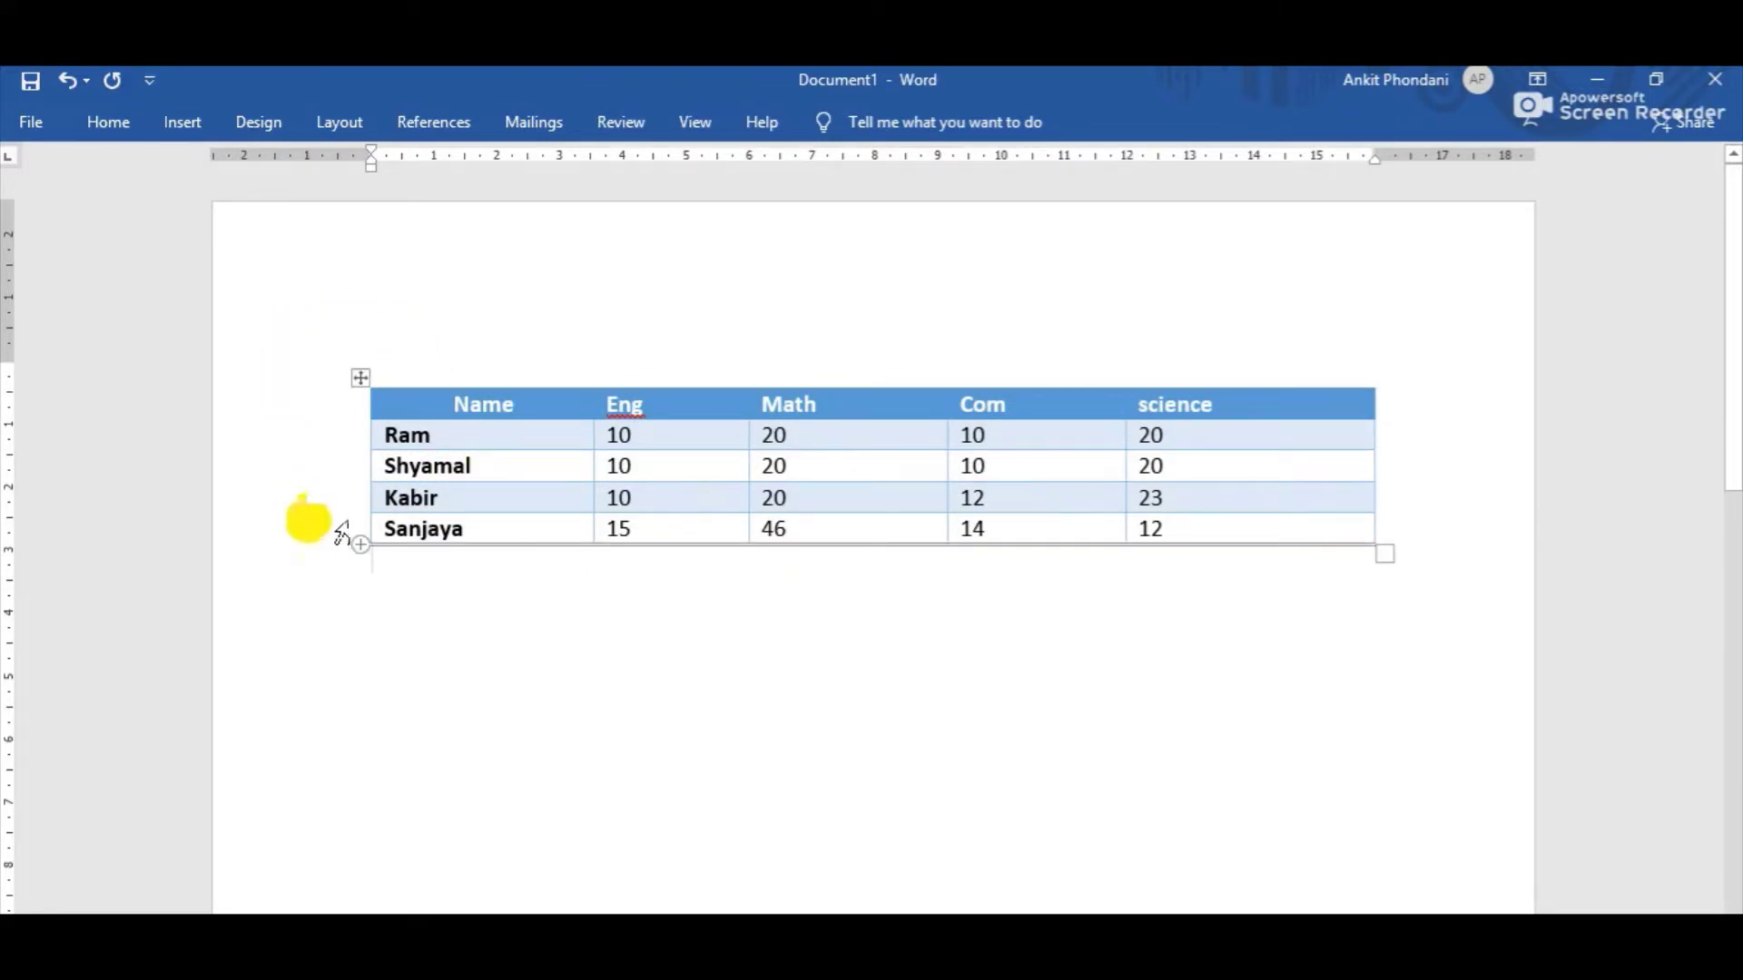
pyautogui.click(371, 438)
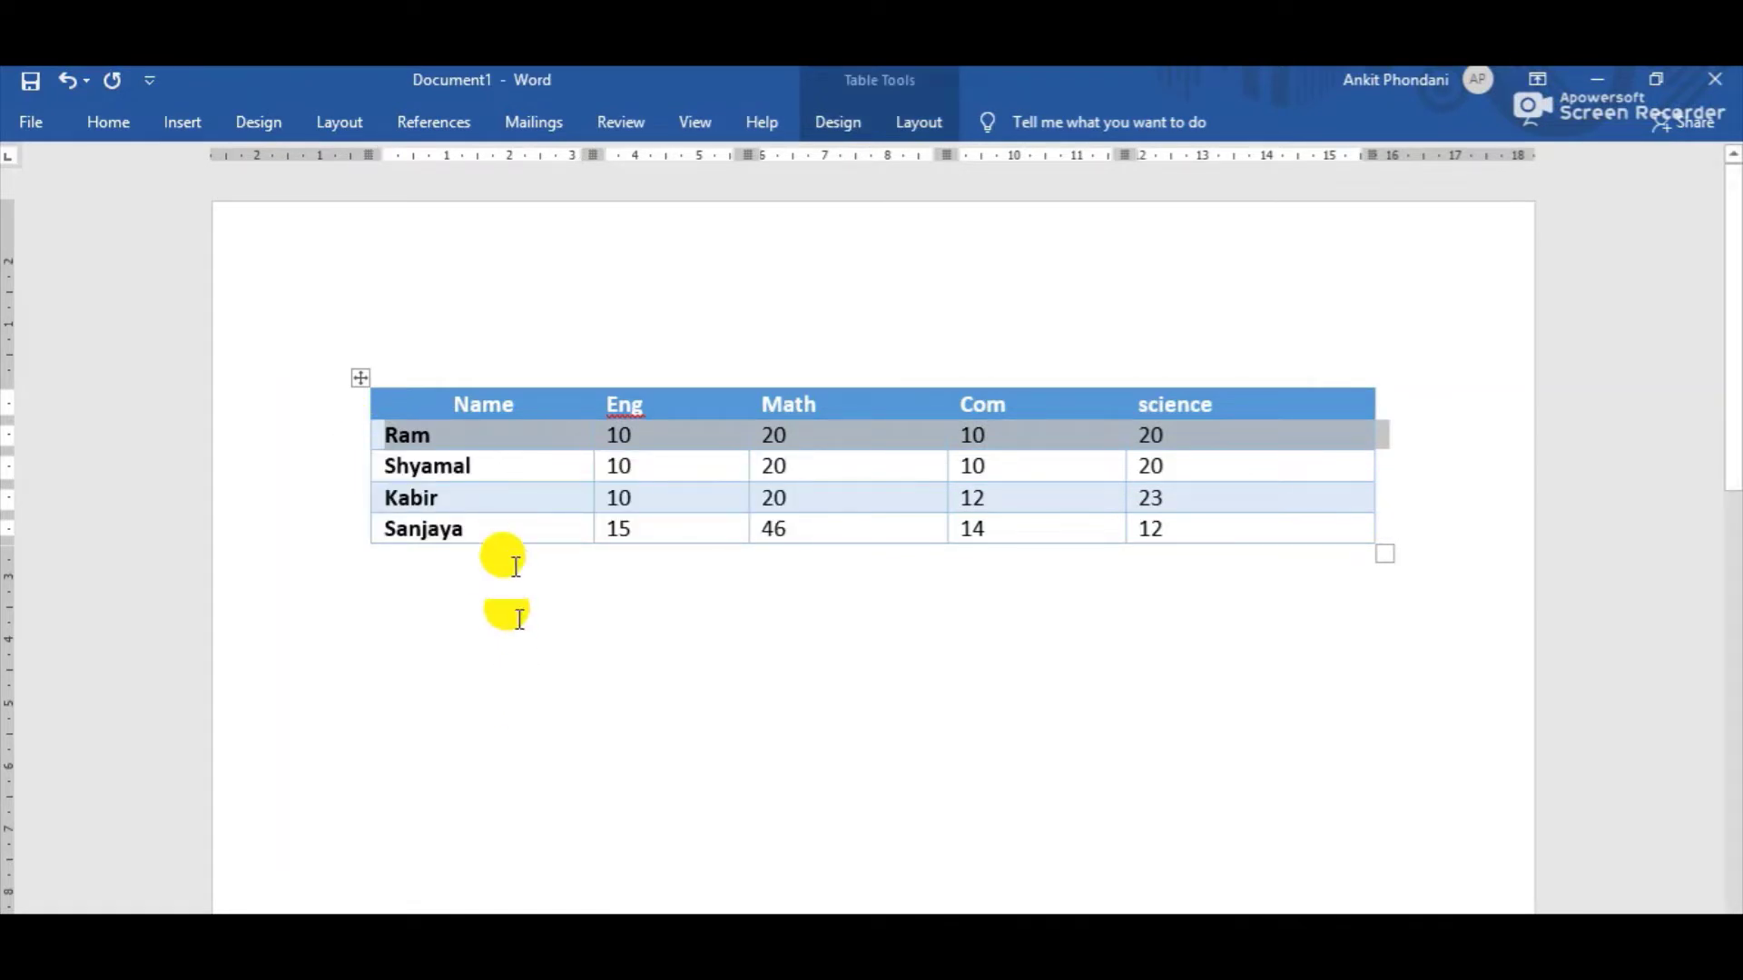
pyautogui.rightClick(491, 441)
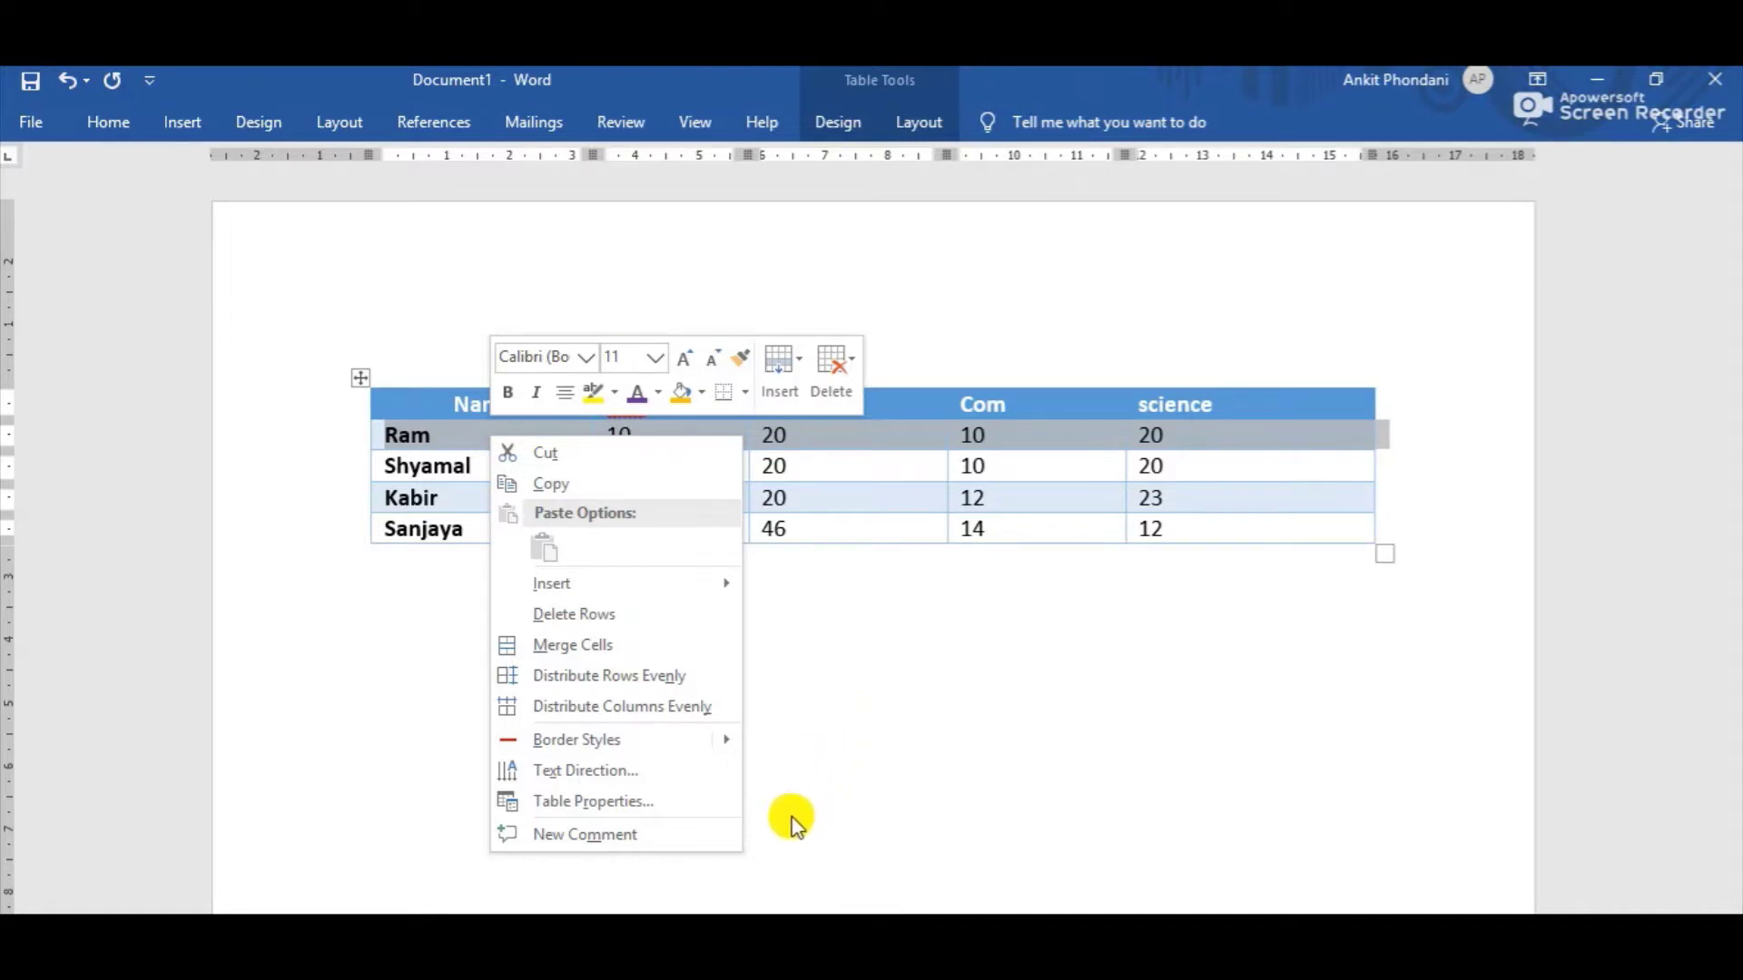
pyautogui.click(727, 809)
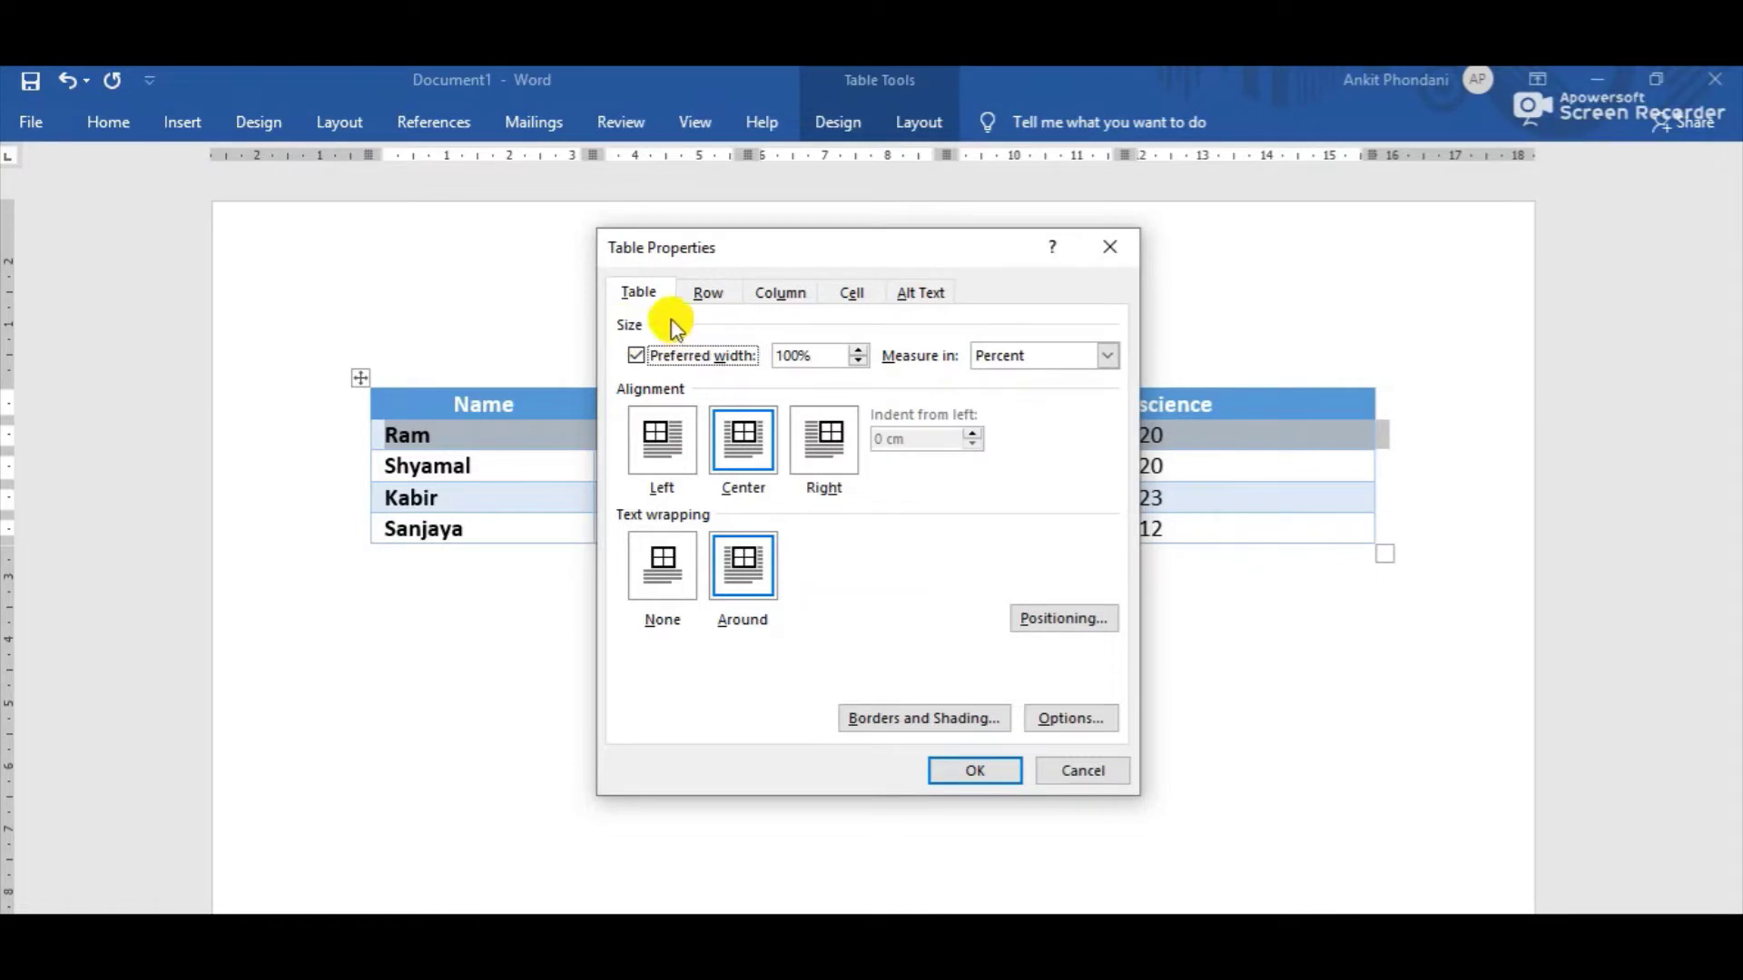
pyautogui.click(639, 297)
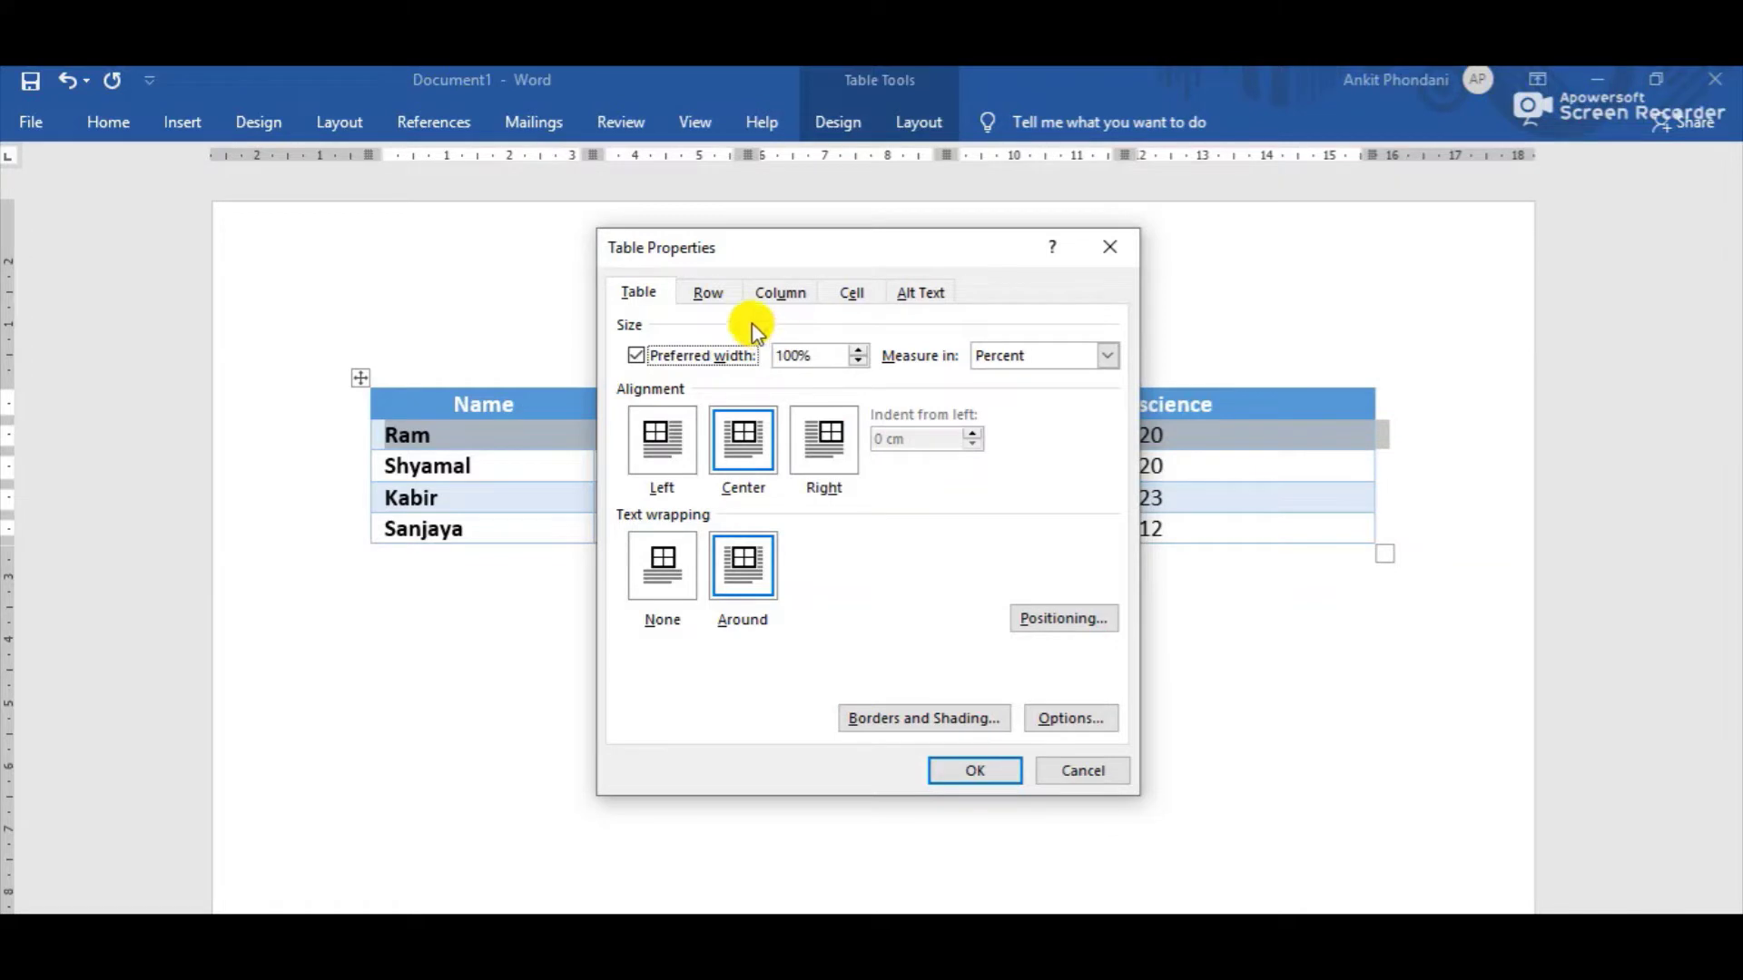
pyautogui.click(725, 296)
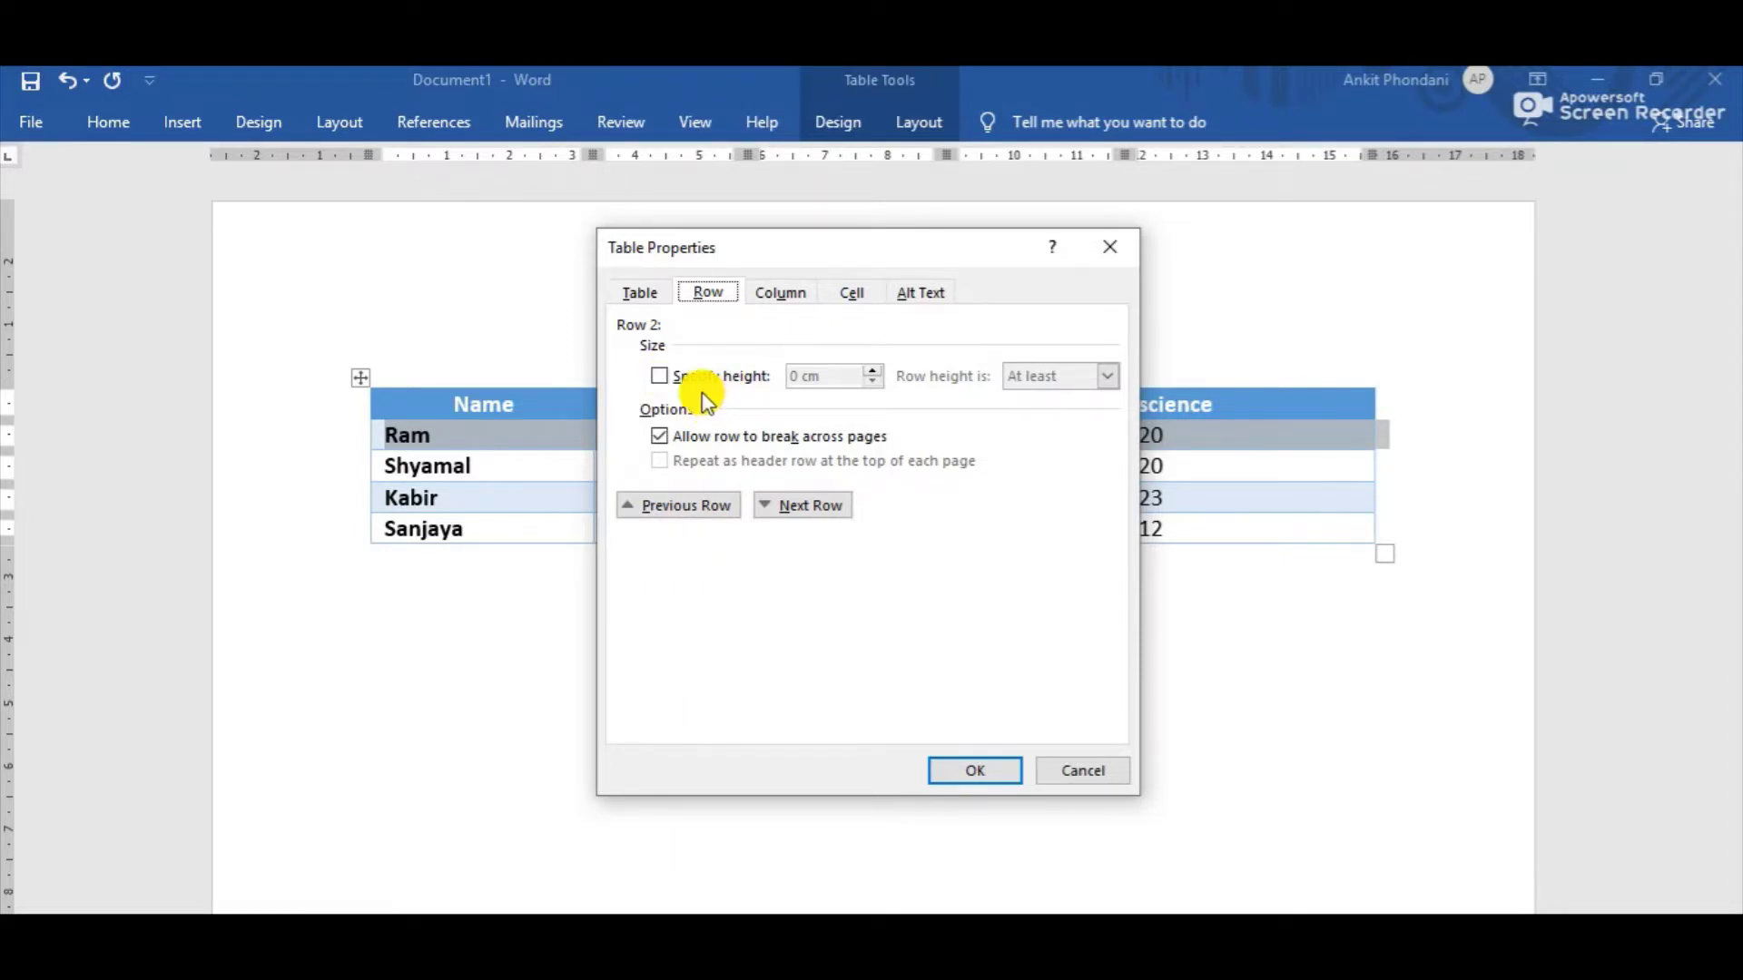
pyautogui.click(659, 376)
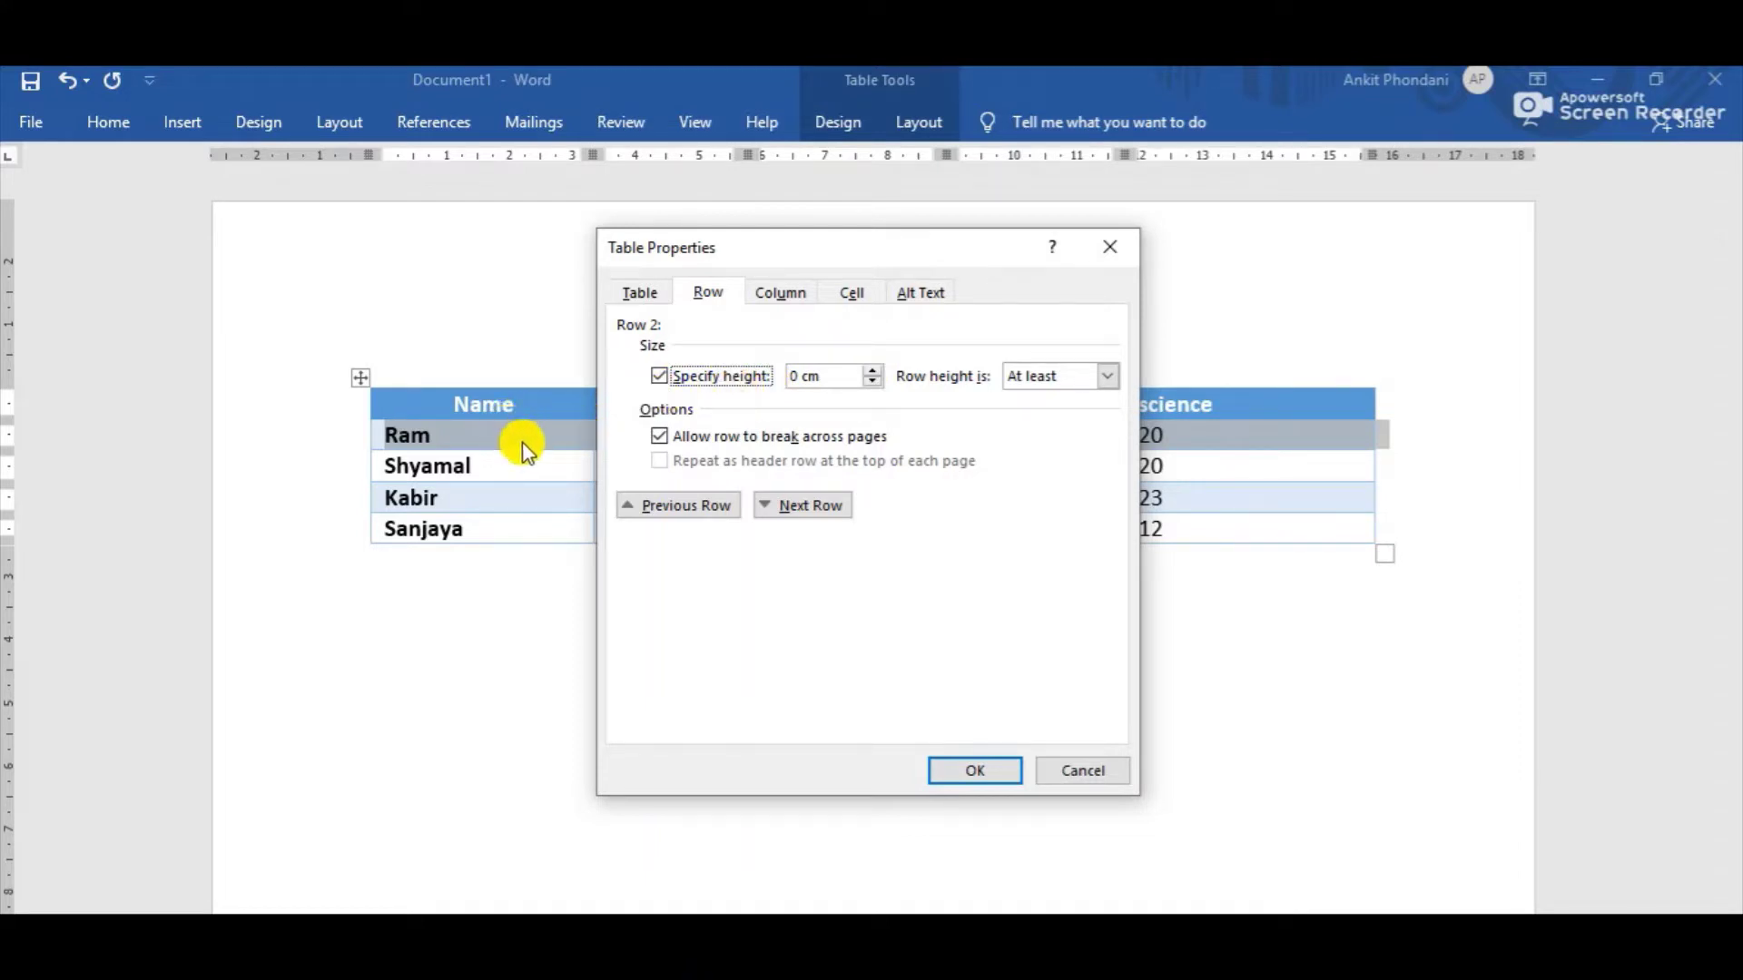
pyautogui.click(874, 370)
pyautogui.click(874, 370)
pyautogui.click(873, 371)
pyautogui.click(873, 370)
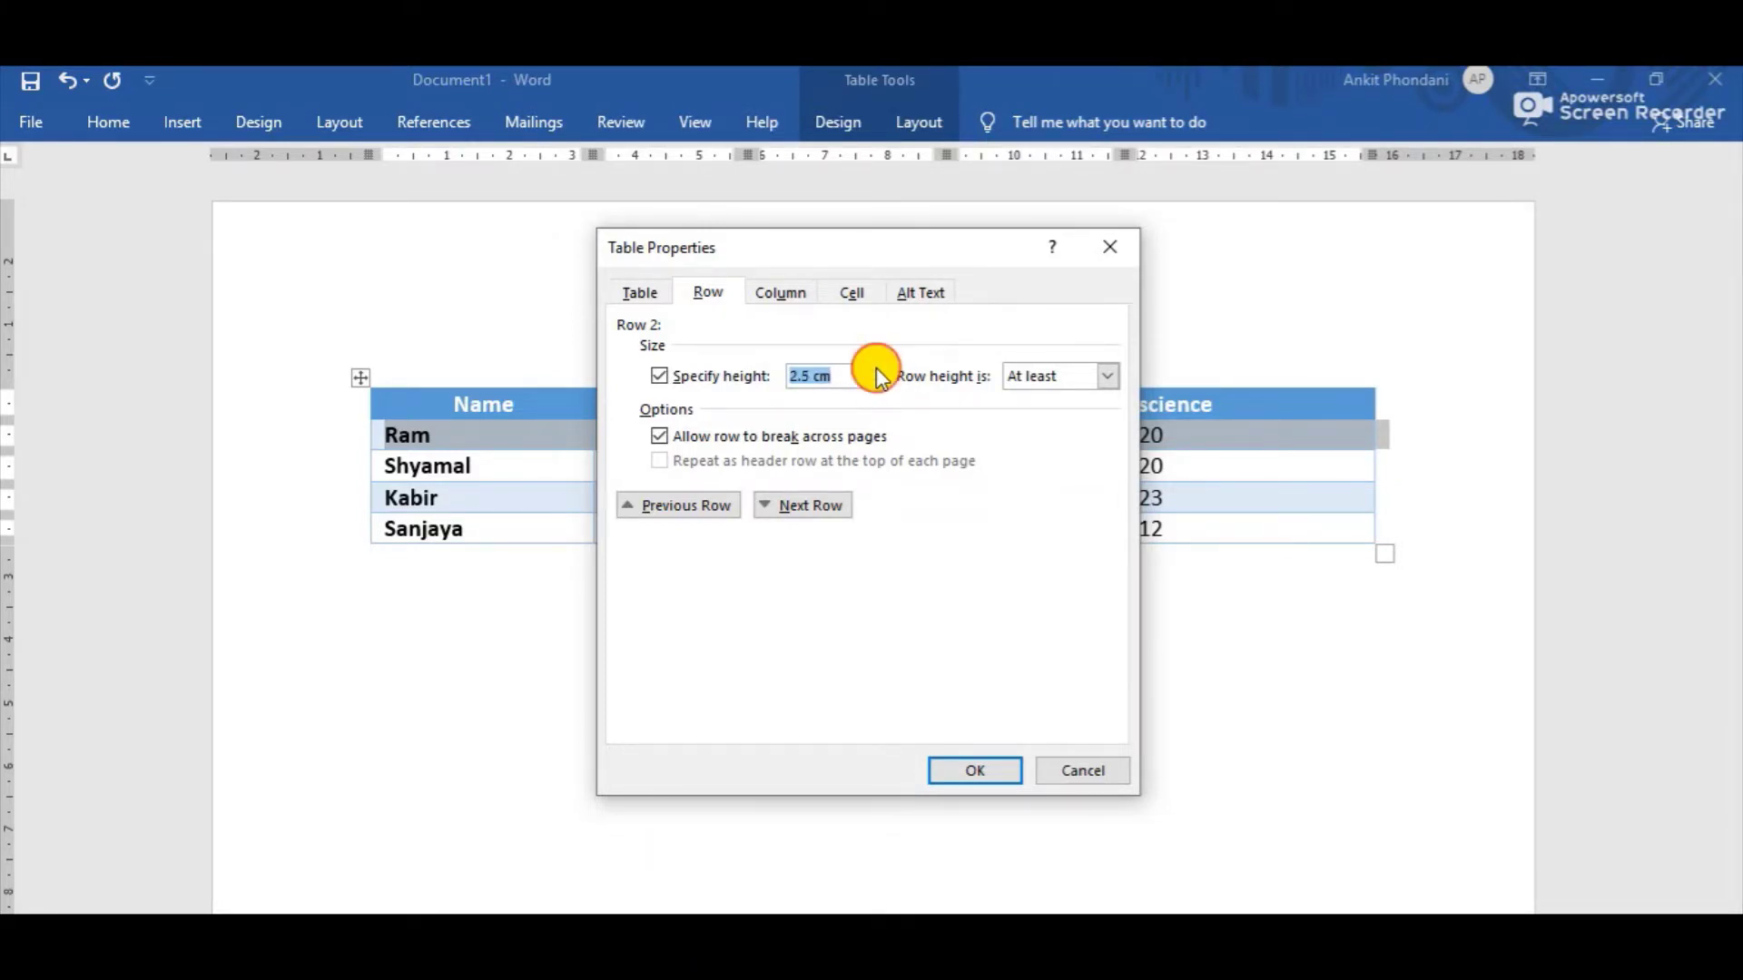
pyautogui.click(875, 370)
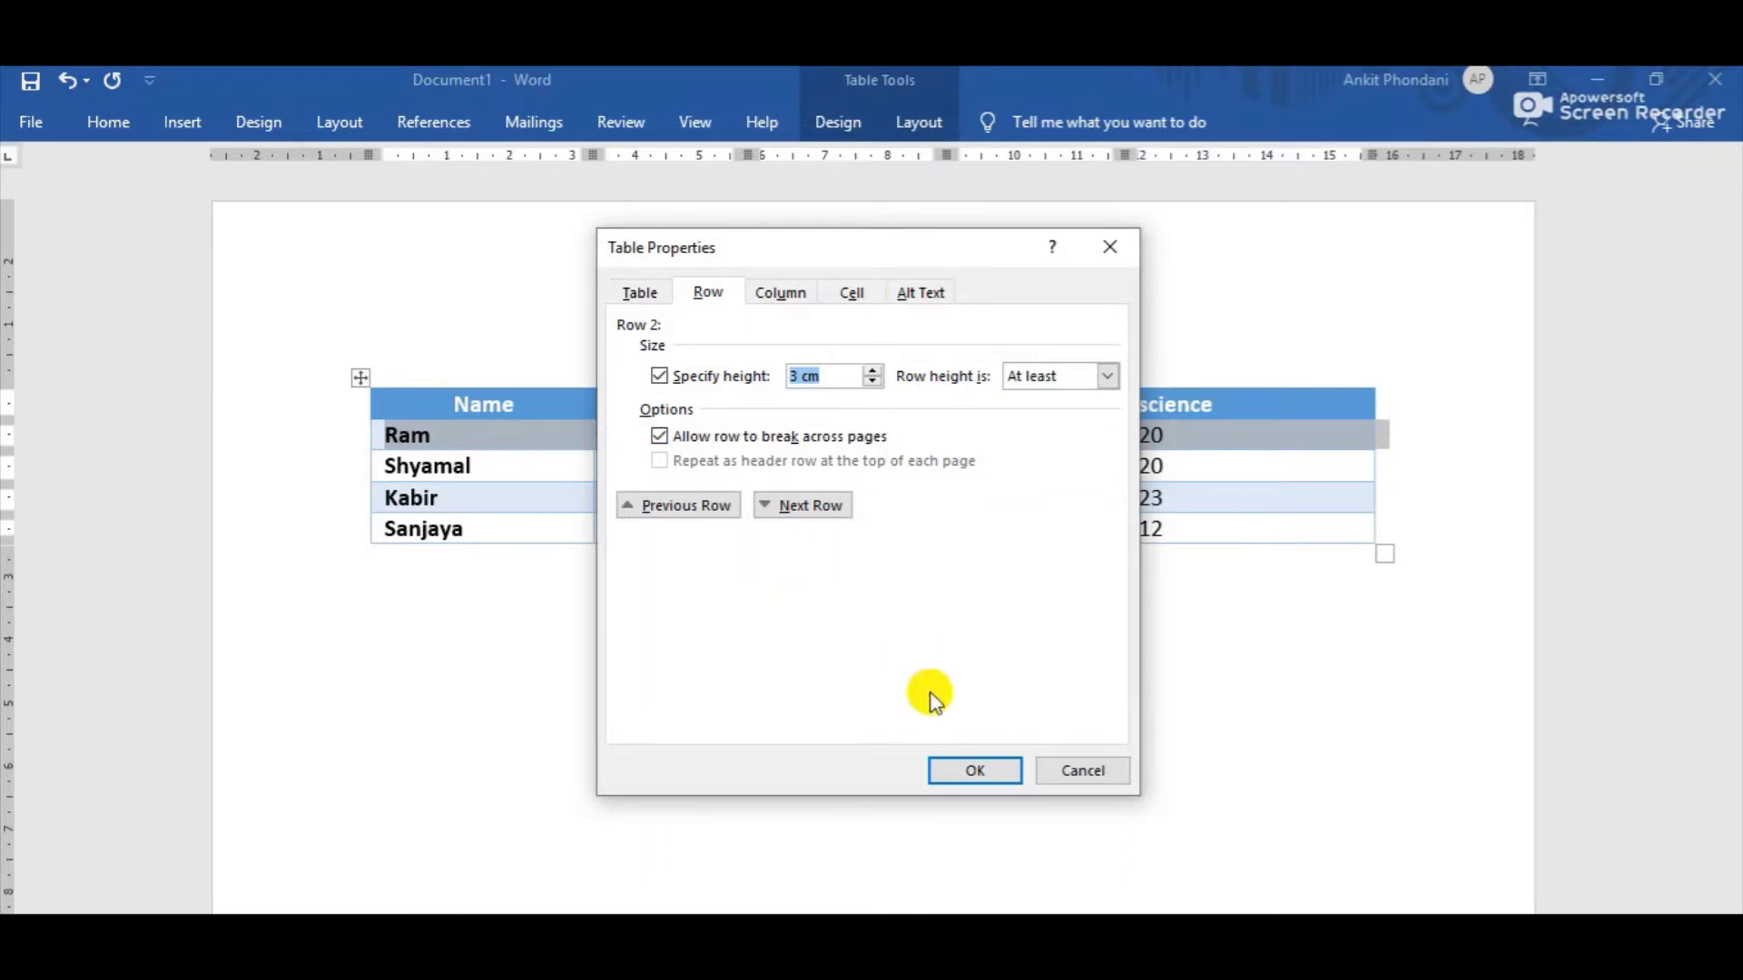
pyautogui.click(989, 771)
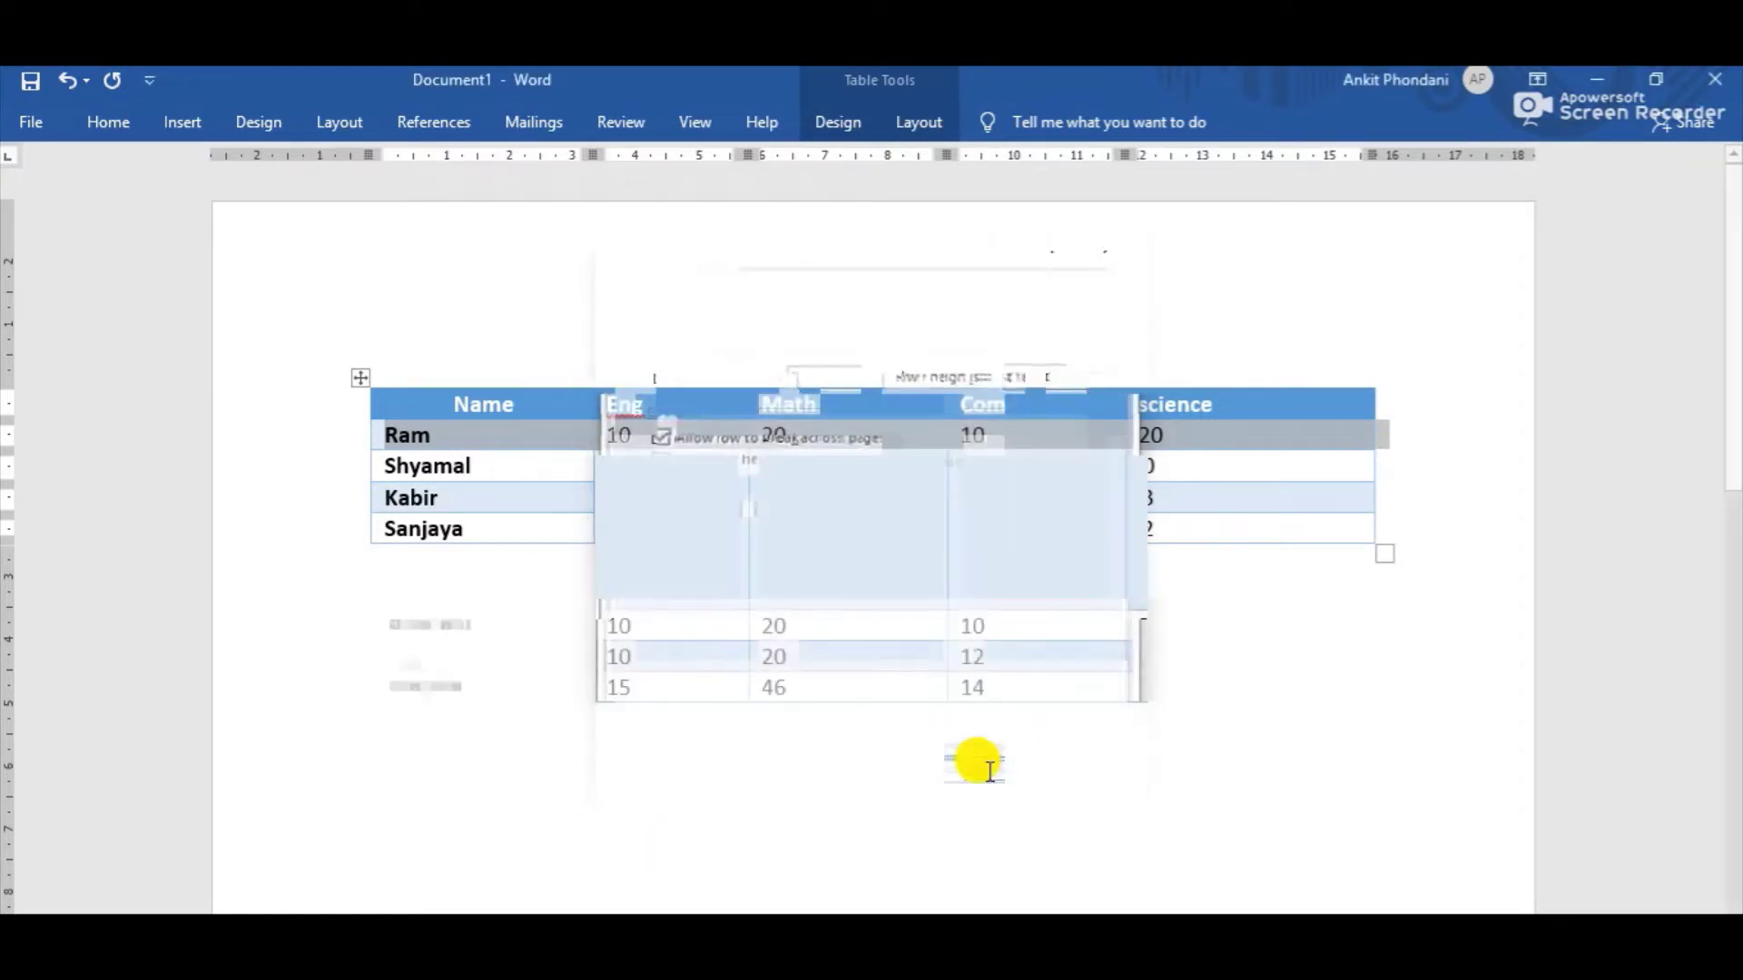
pyautogui.click(870, 776)
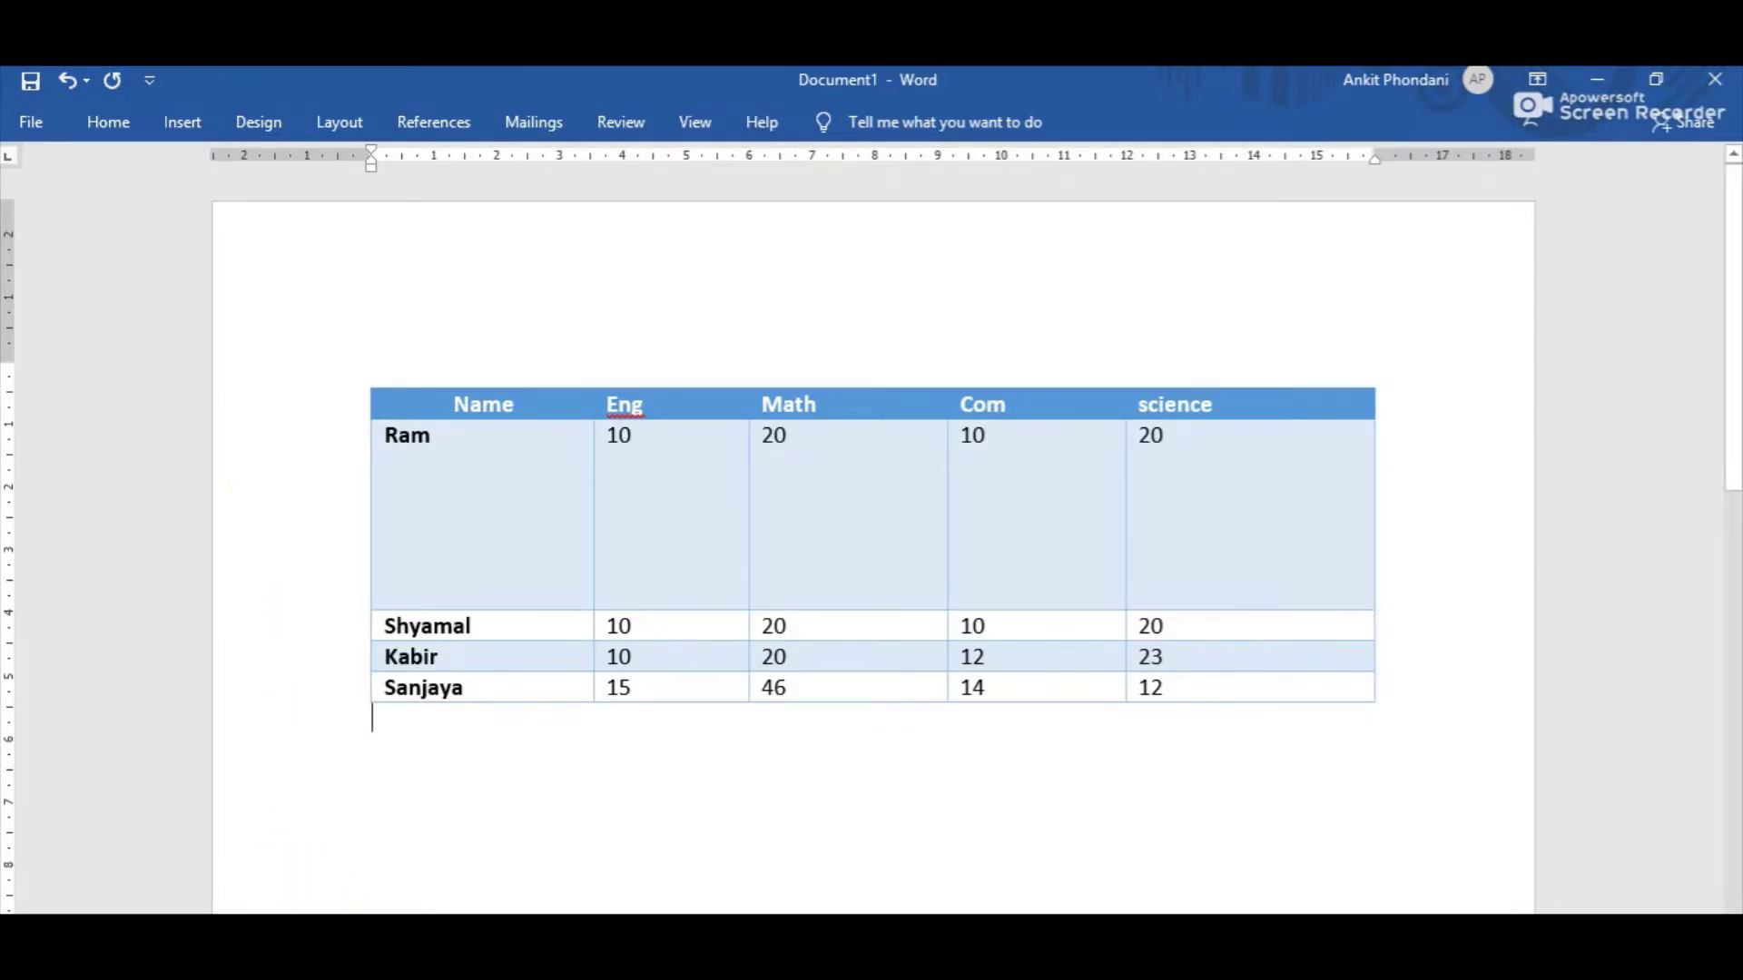
# - Check the row height and column width headings in the class vi.docx notes and return to Document1
pyautogui.moveTo(350, 944)
pyautogui.click(304, 899)
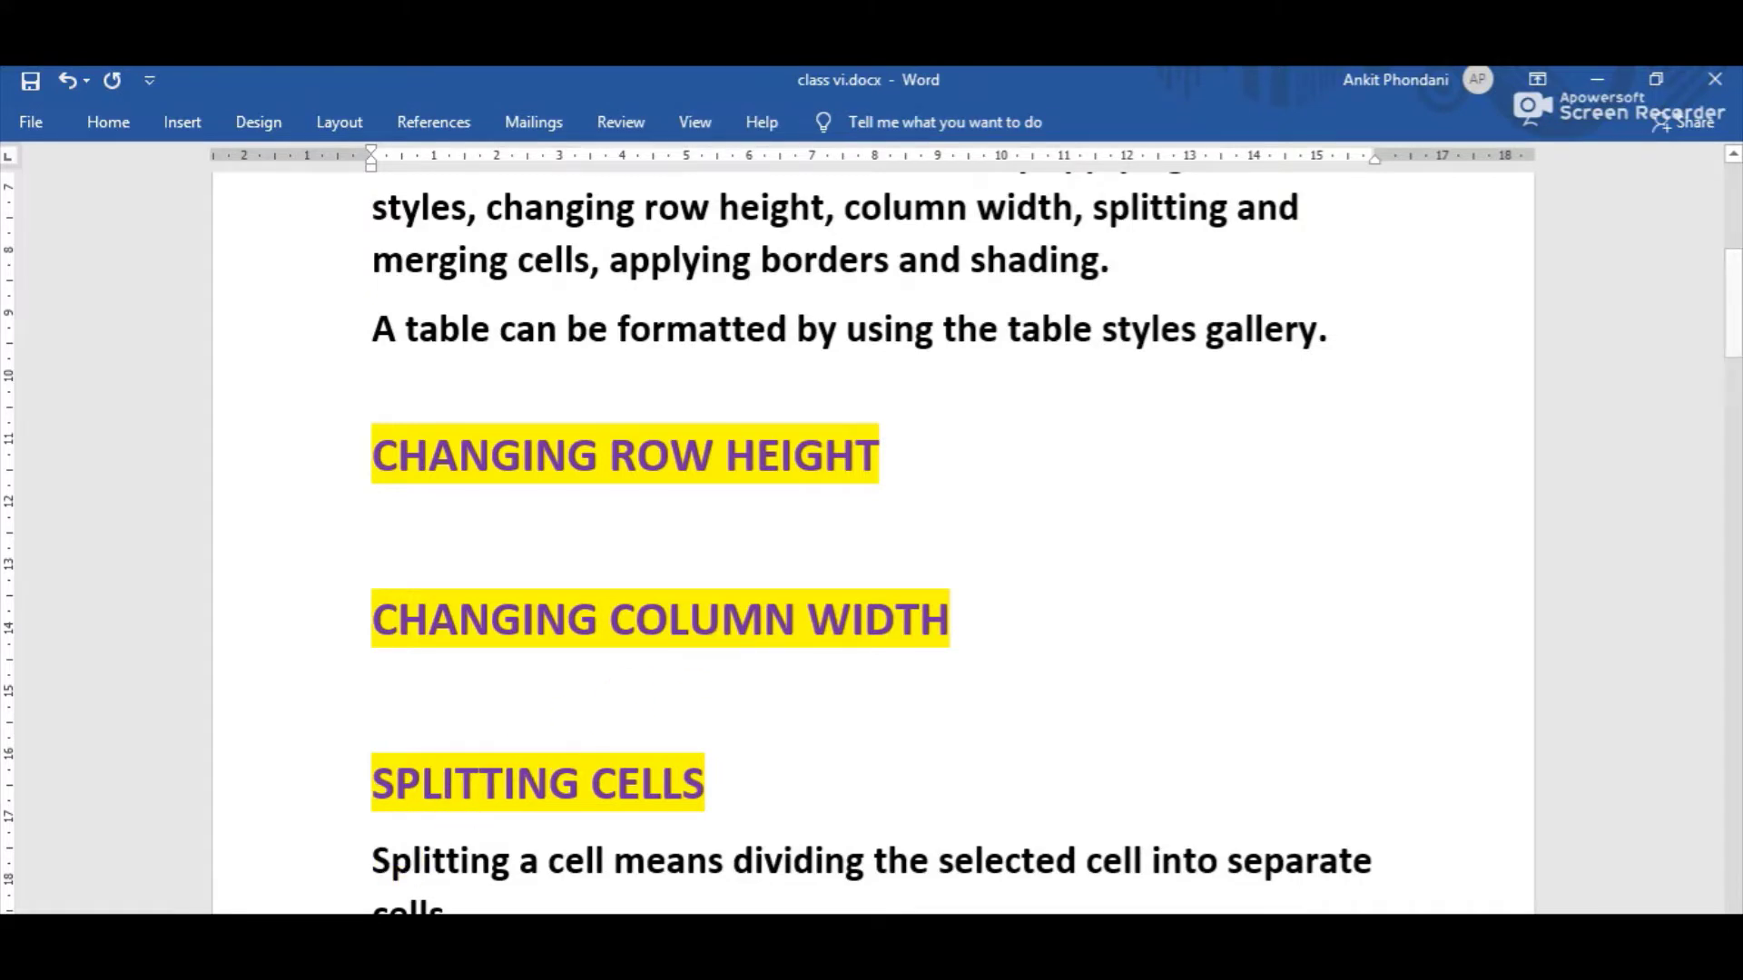
pyautogui.moveTo(349, 935)
pyautogui.click(487, 881)
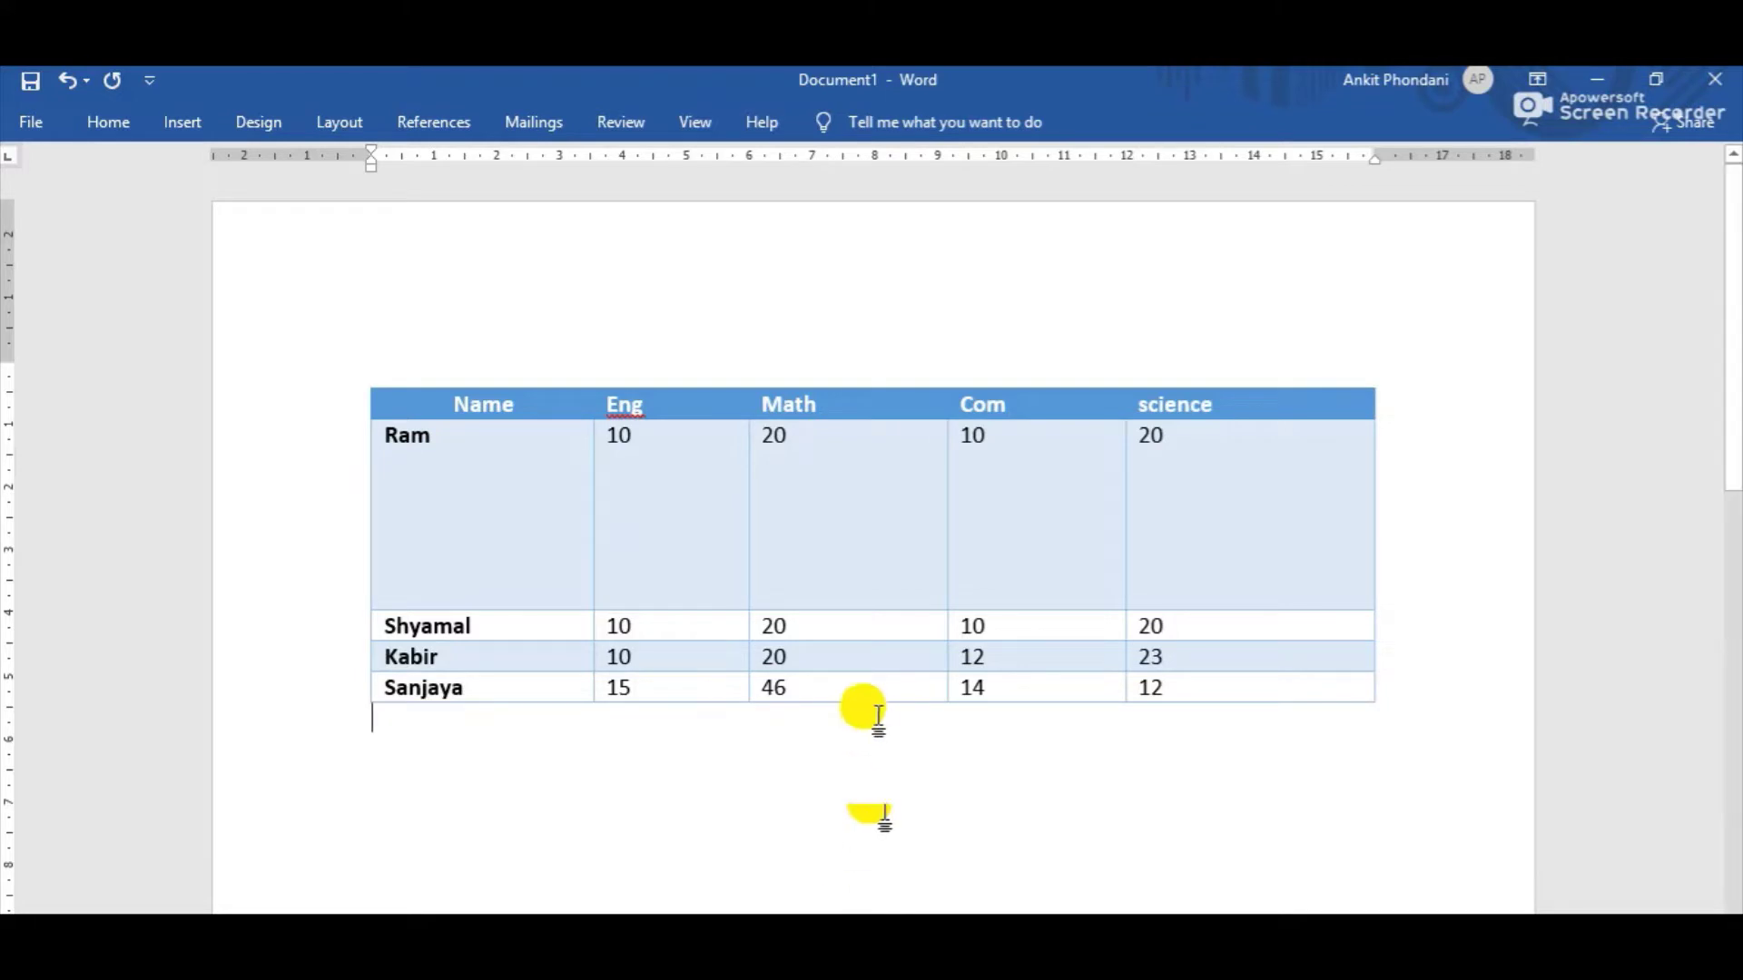
# - Set the Math column's preferred width to 50 percent and deselect the column
pyautogui.click(840, 381)
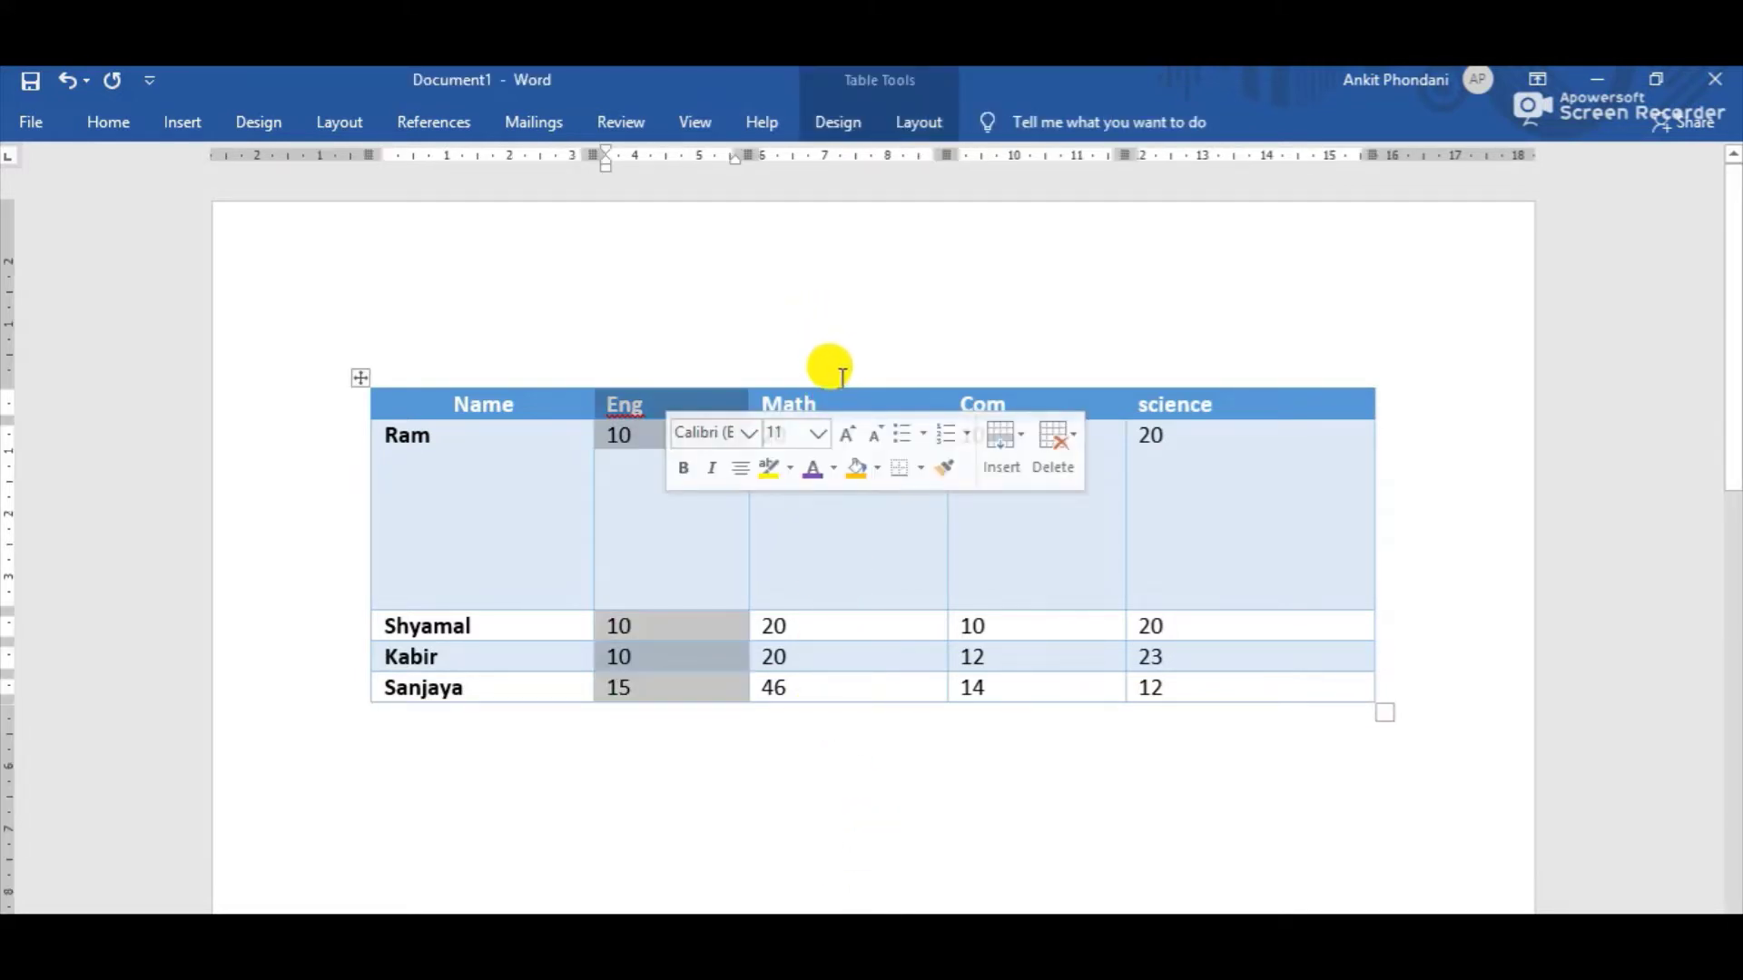
pyautogui.click(836, 382)
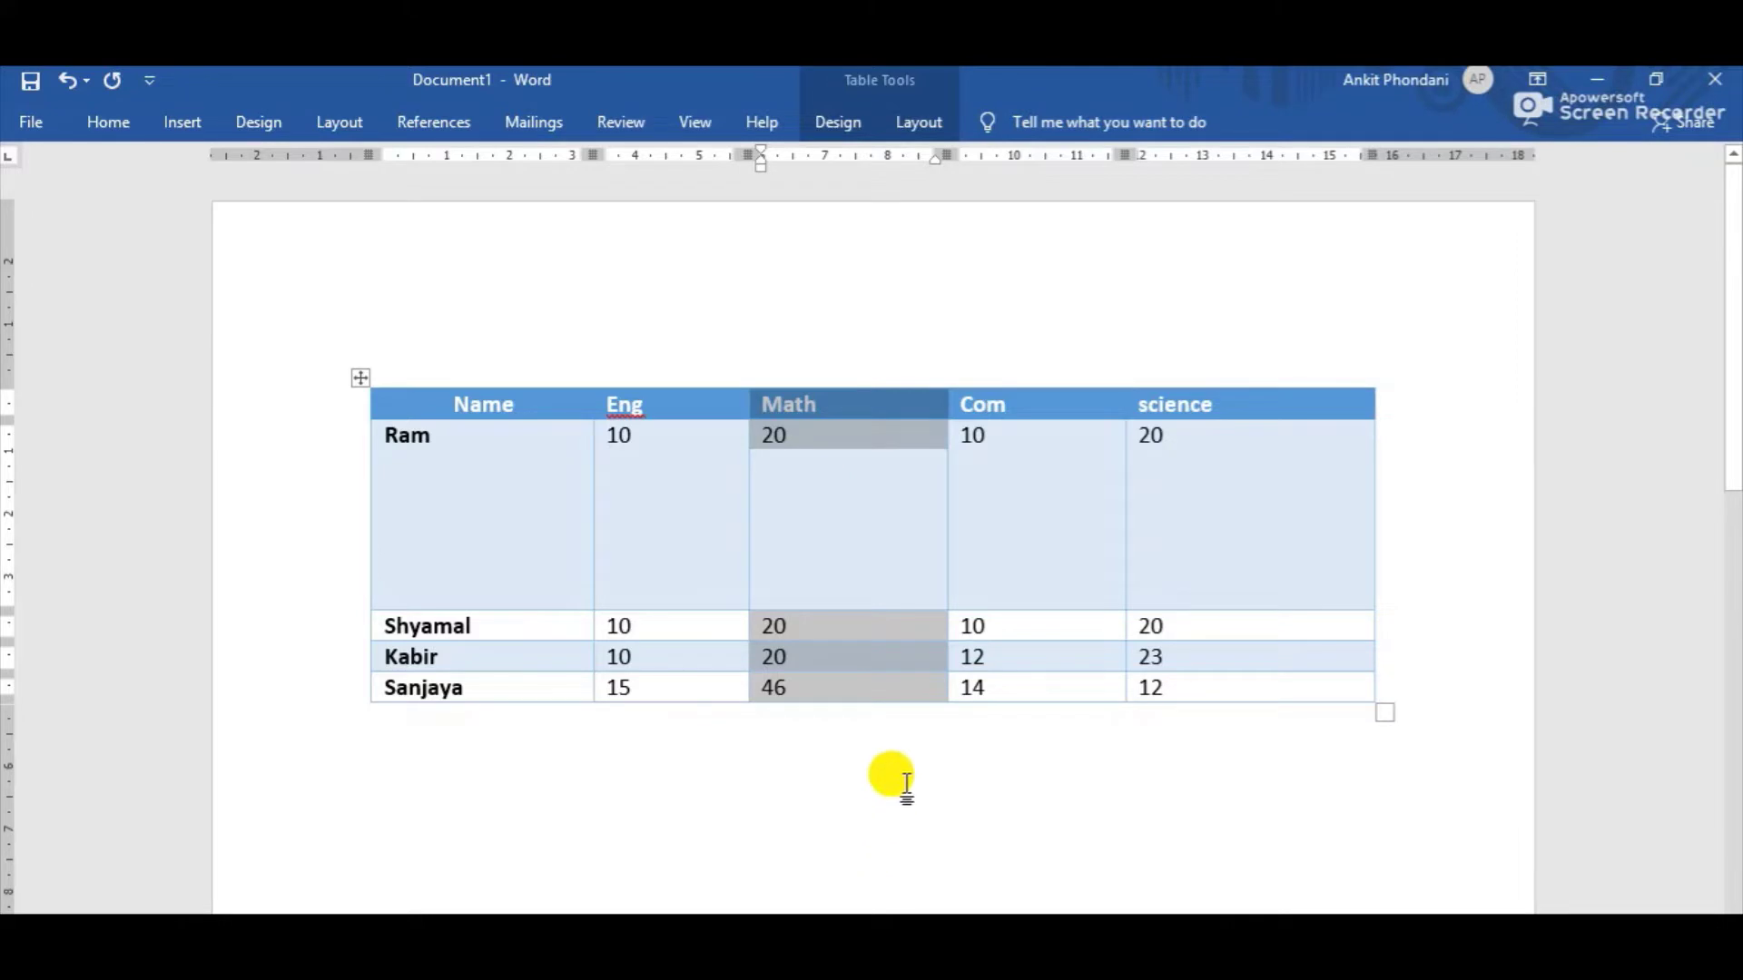
pyautogui.rightClick(821, 509)
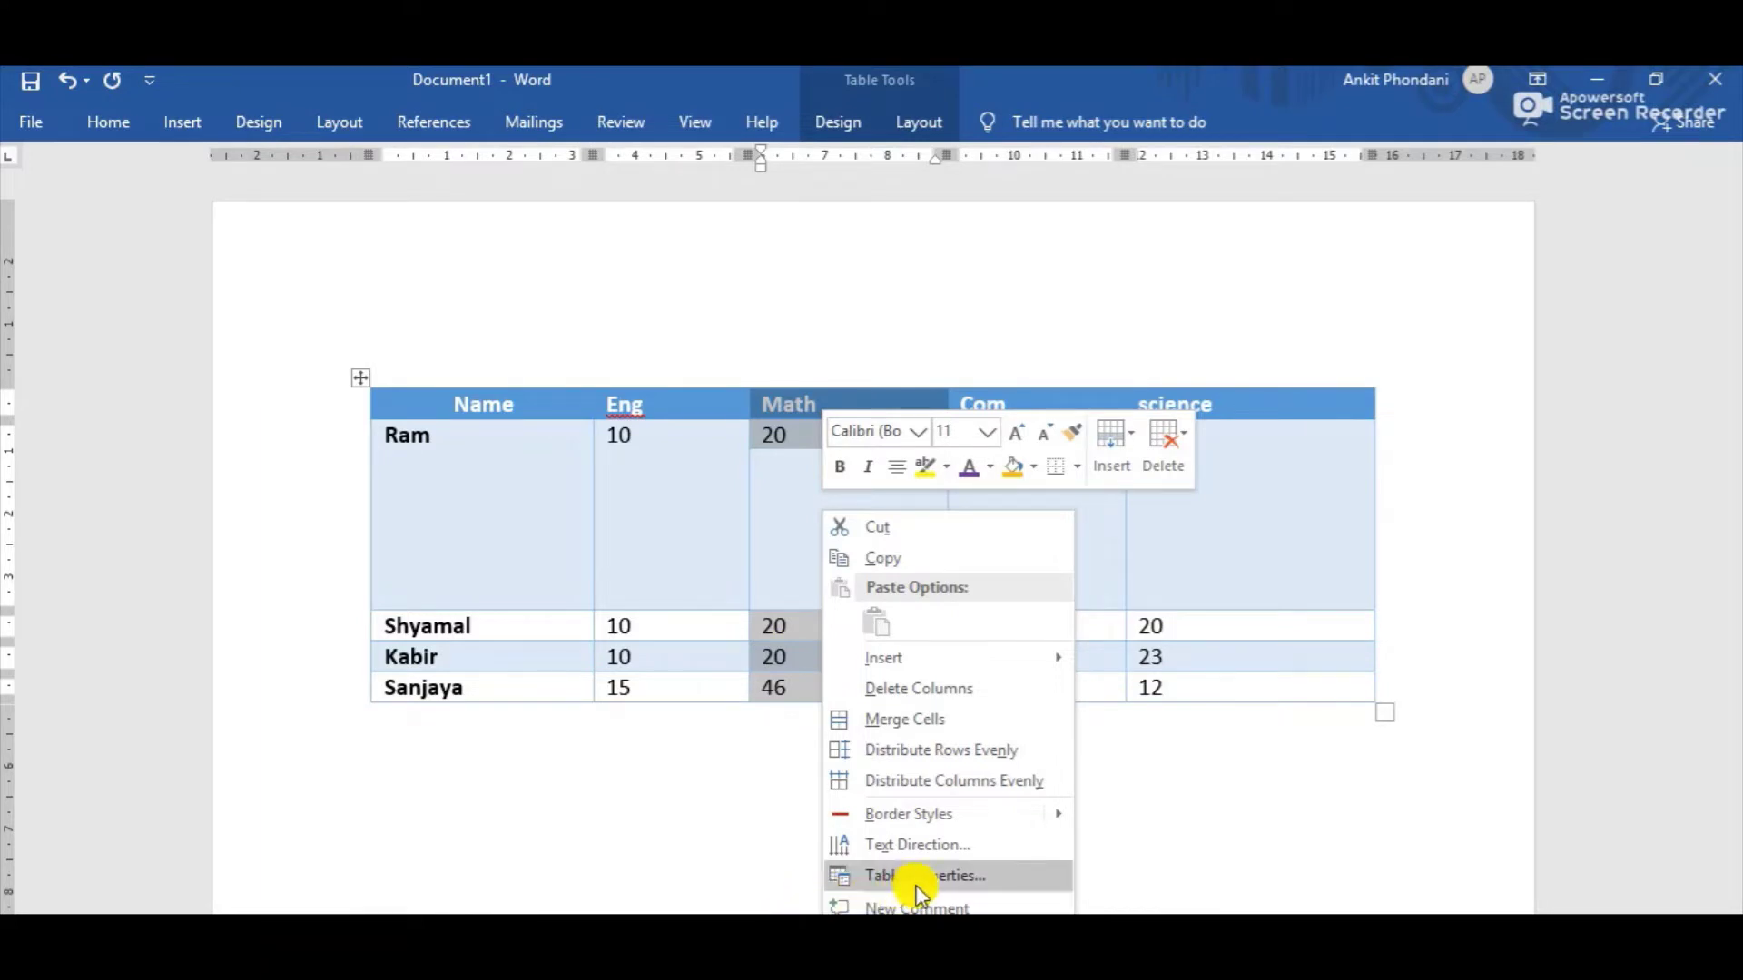
pyautogui.click(1020, 877)
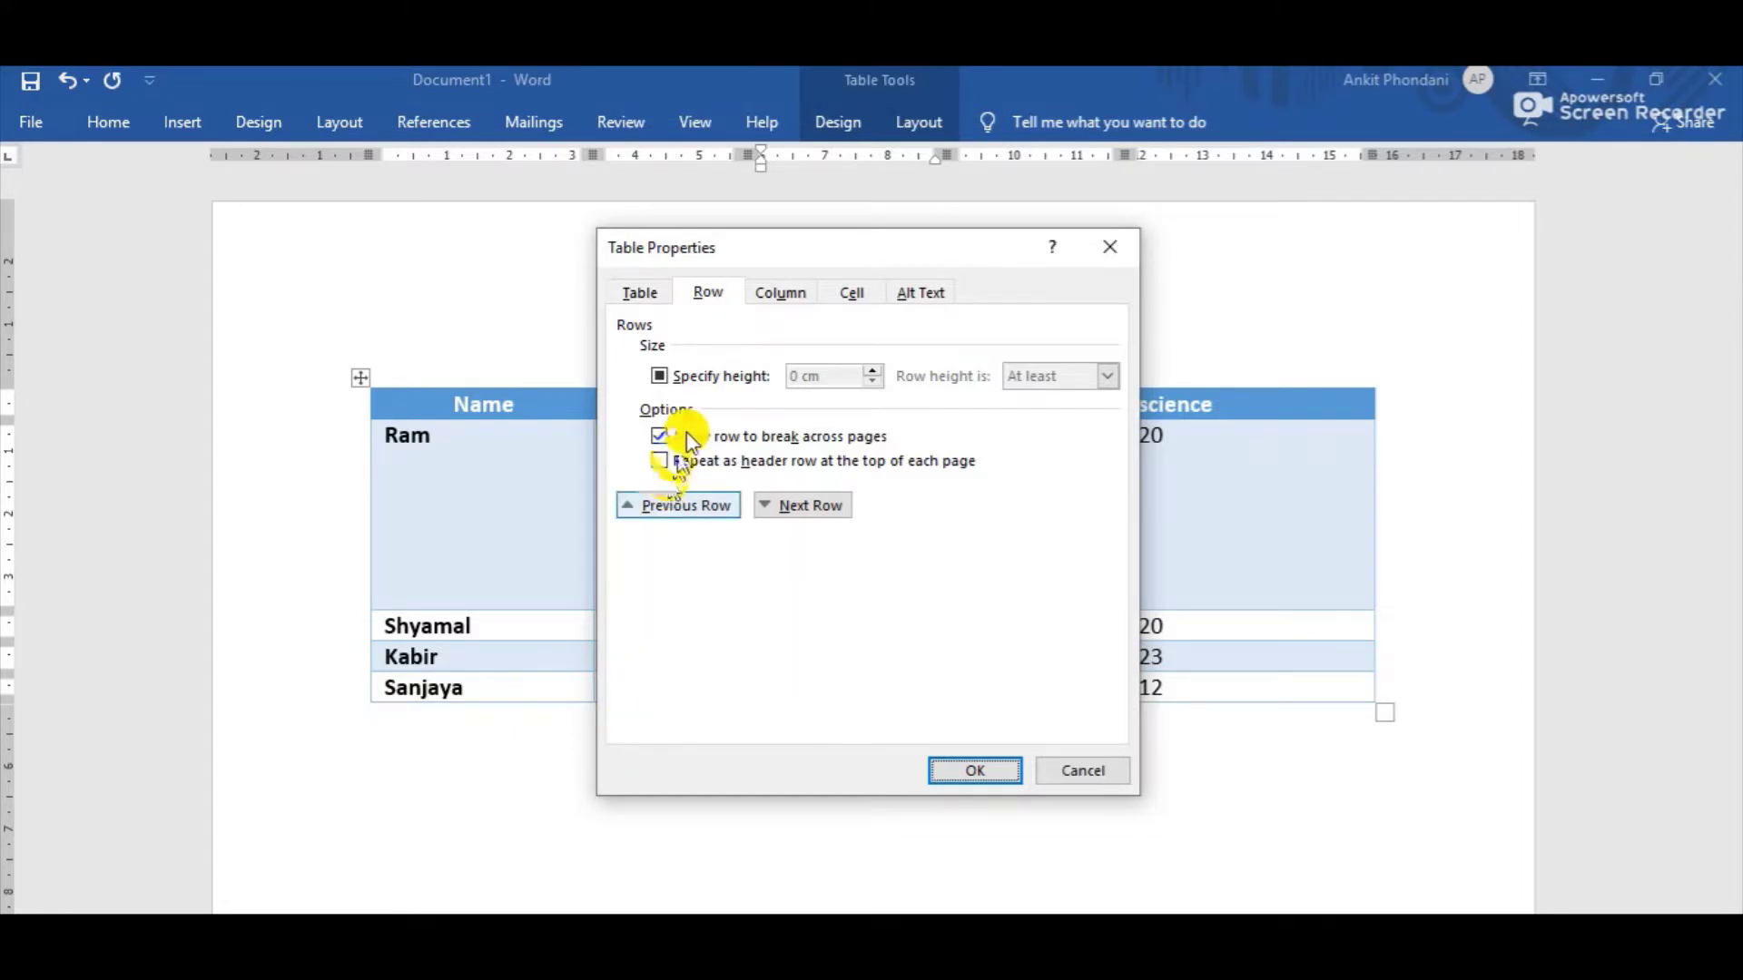
pyautogui.click(780, 293)
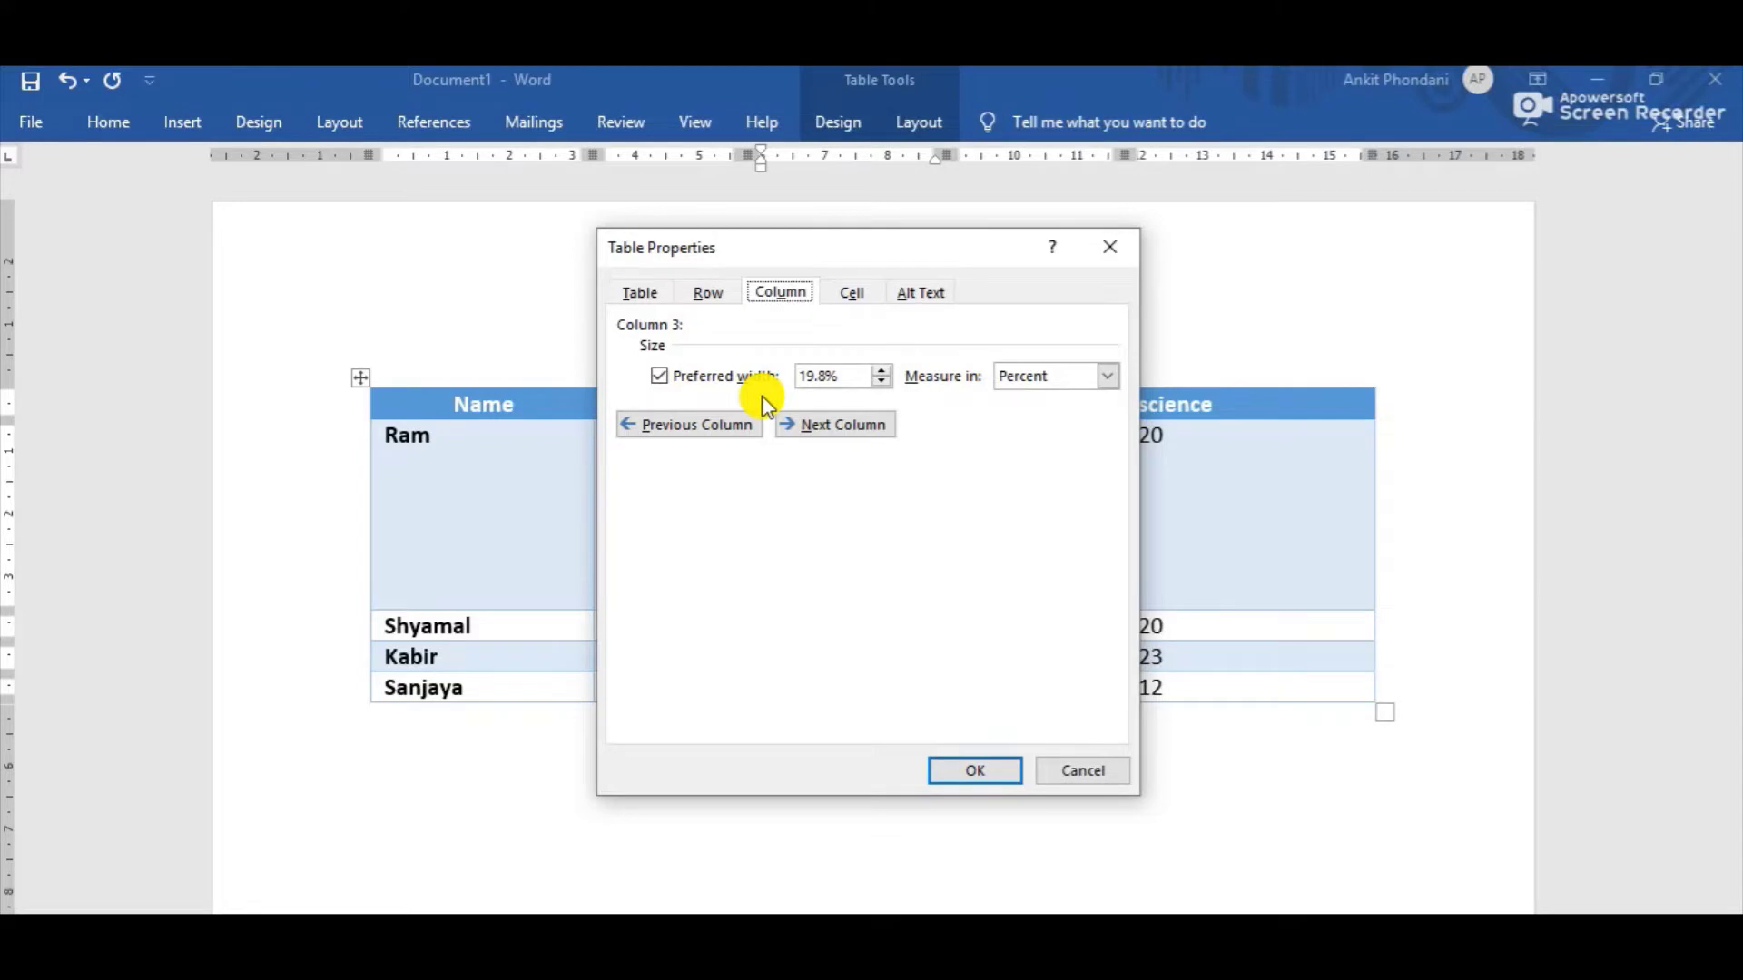
pyautogui.click(884, 372)
pyautogui.click(884, 371)
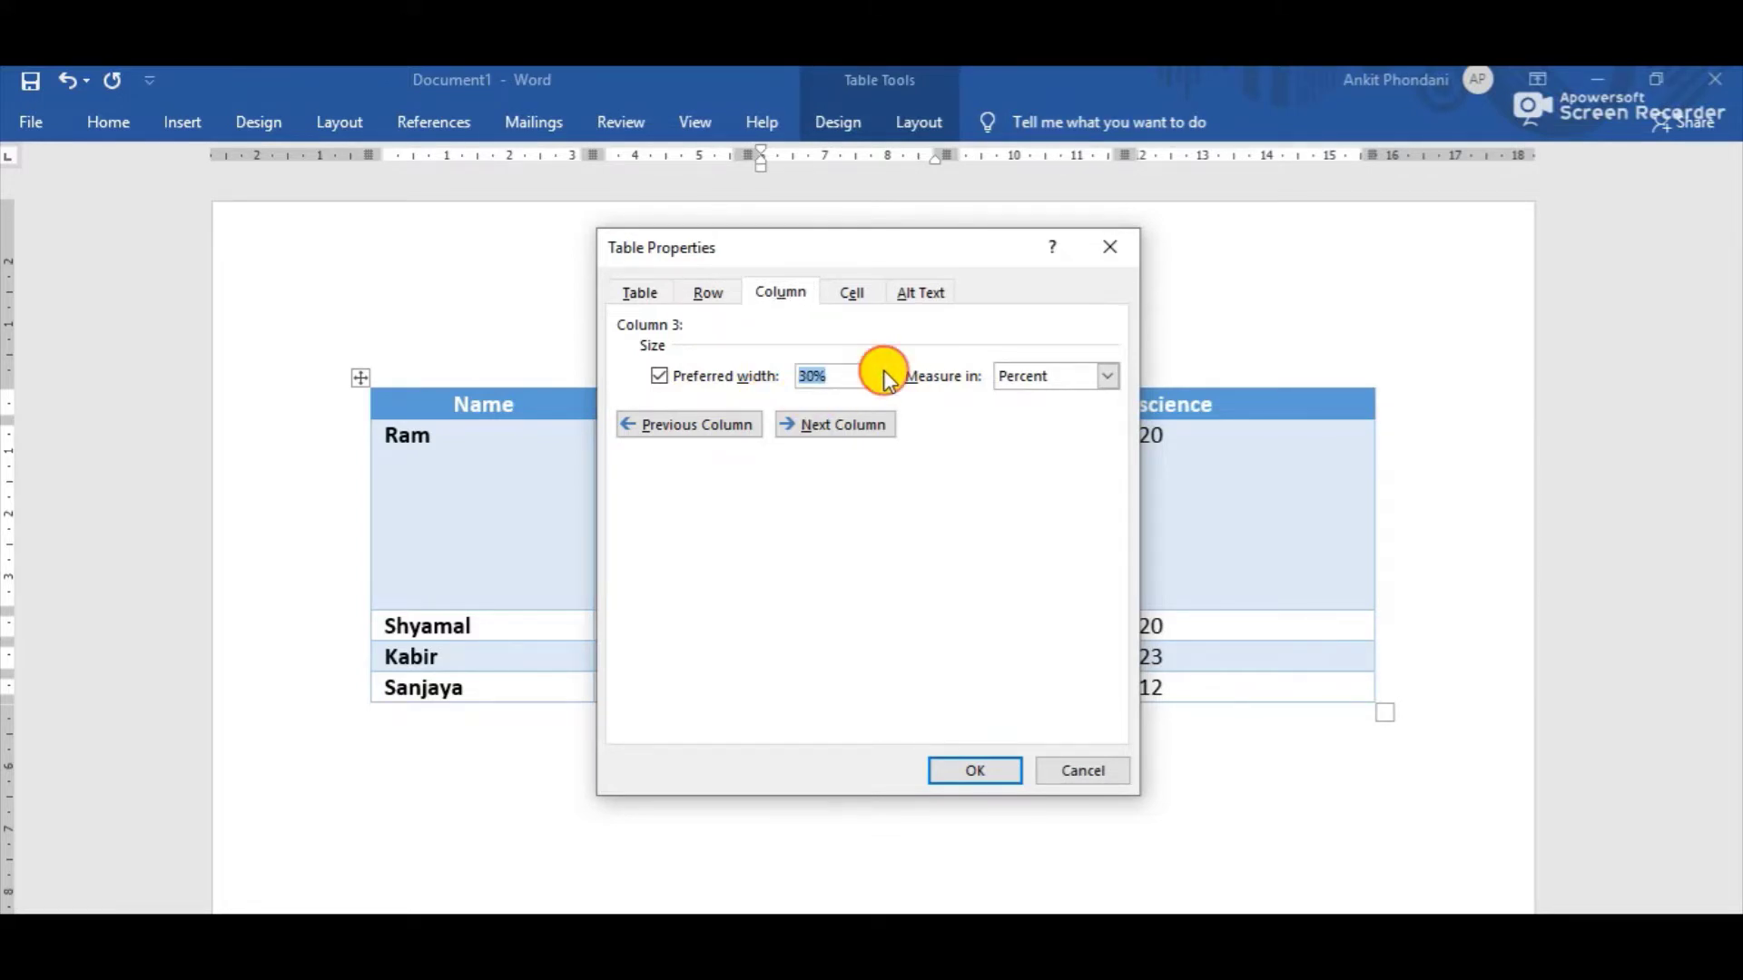
pyautogui.click(884, 371)
pyautogui.click(884, 373)
pyautogui.click(884, 372)
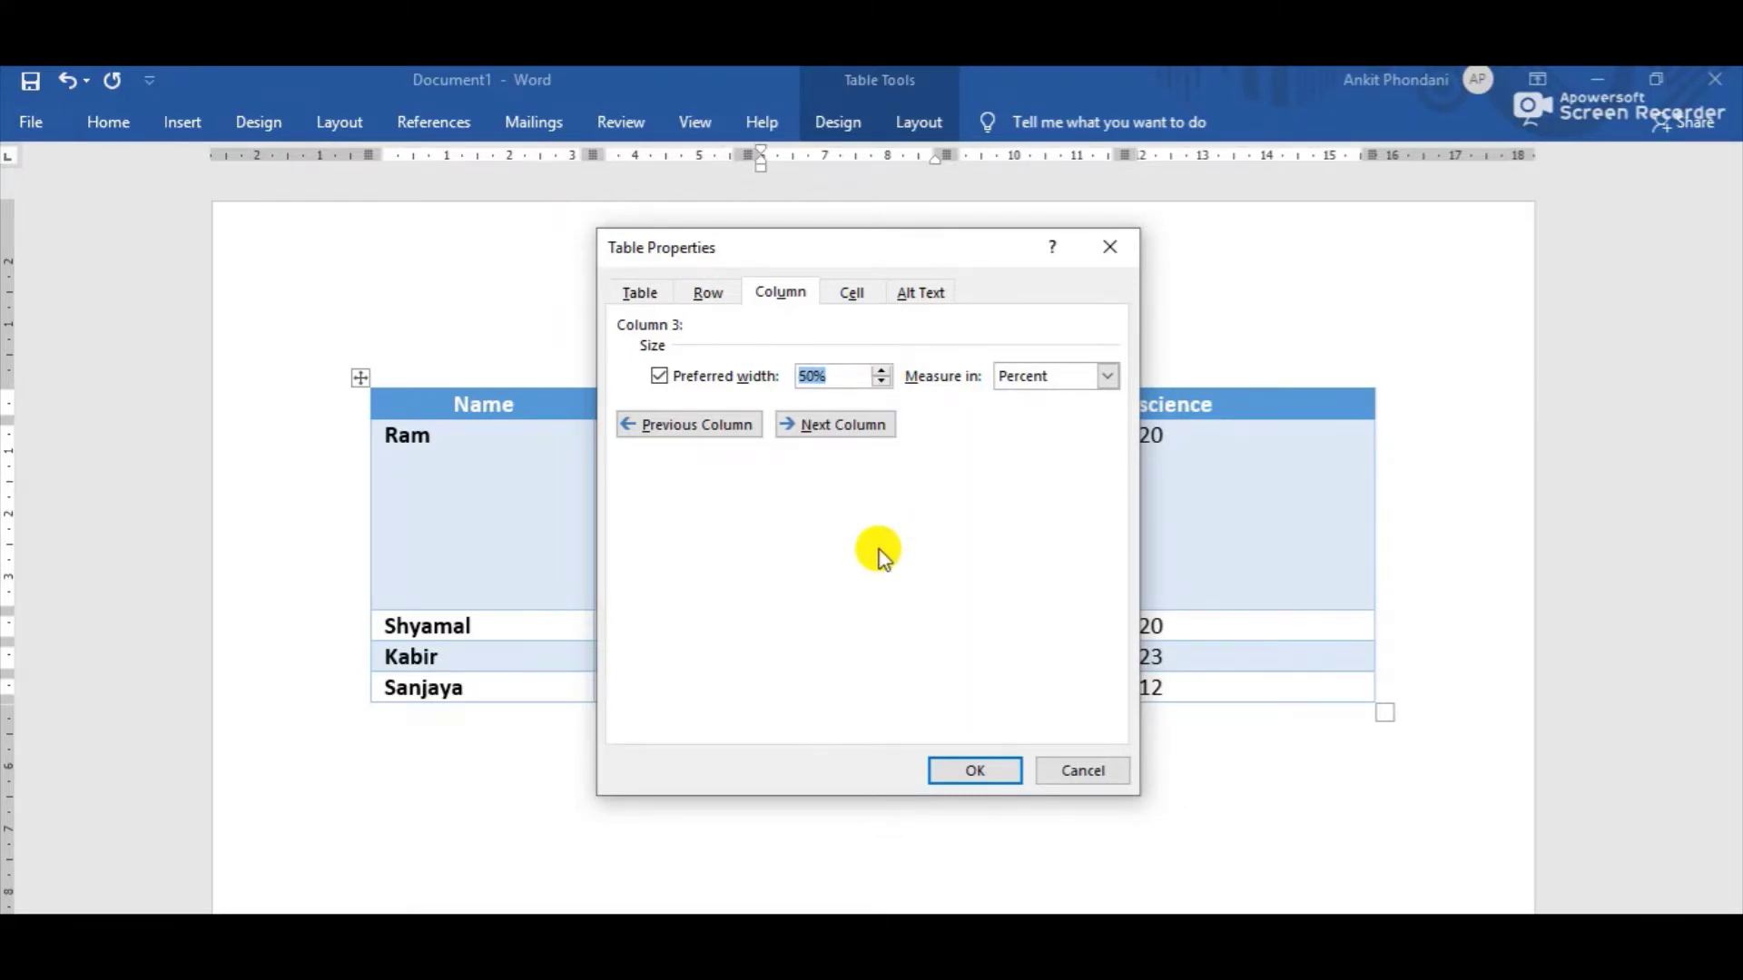
pyautogui.click(961, 774)
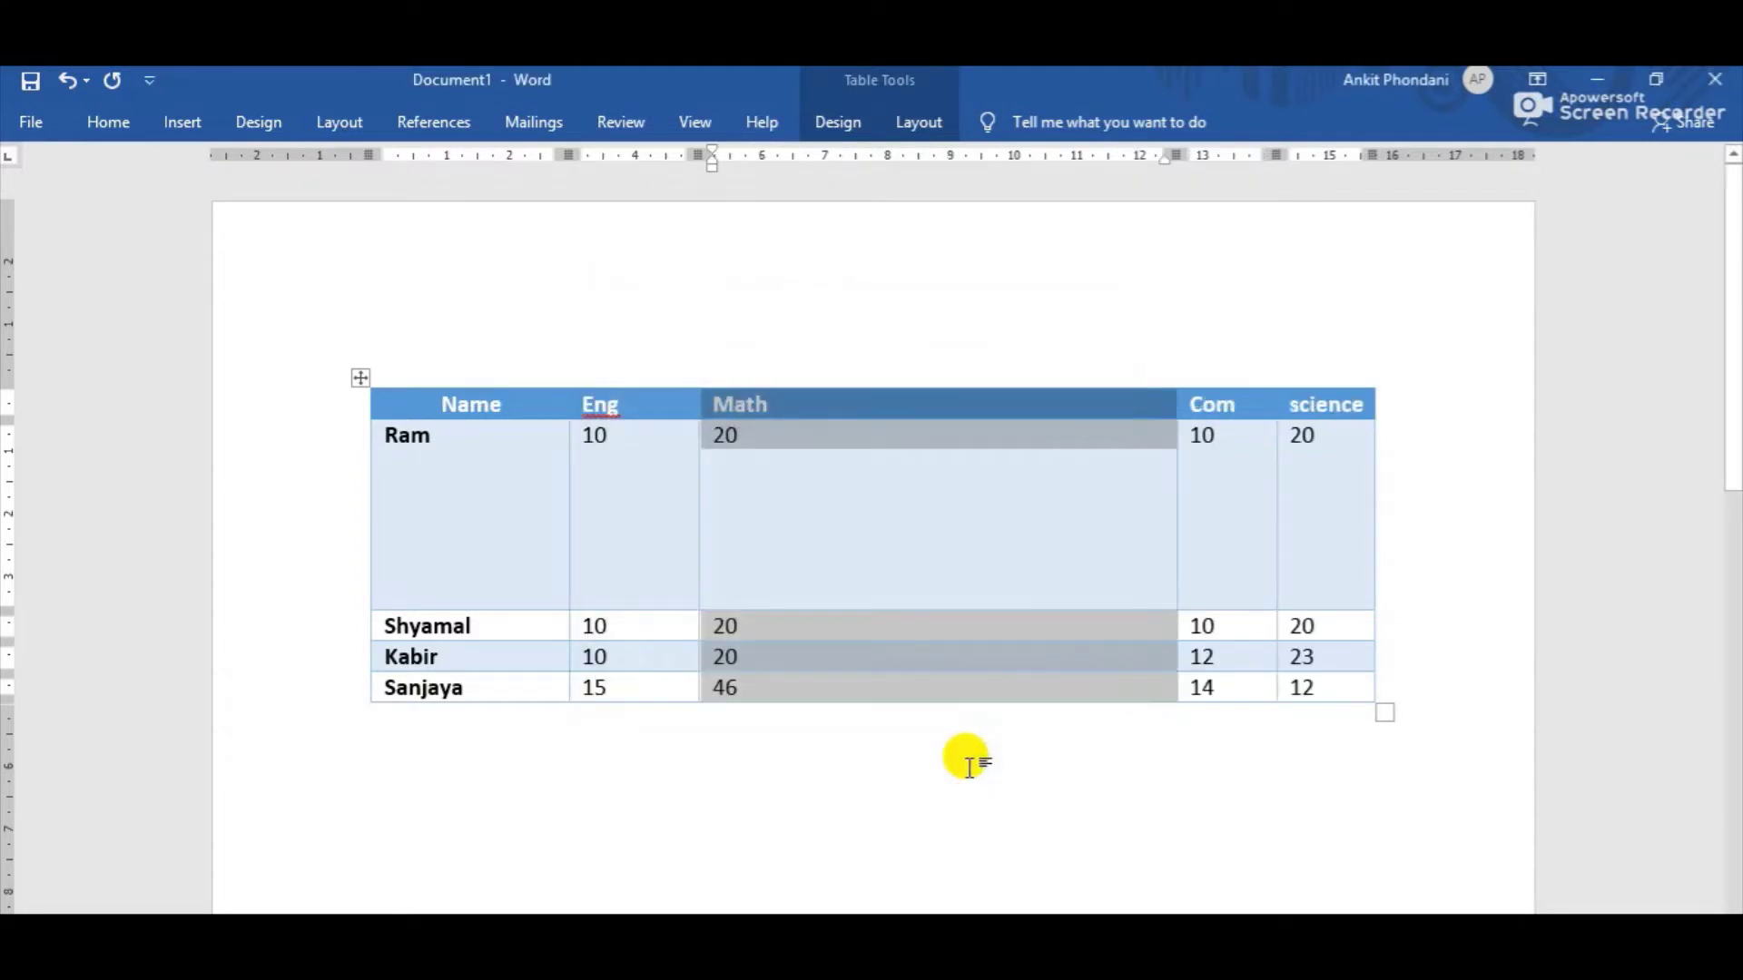
pyautogui.click(885, 767)
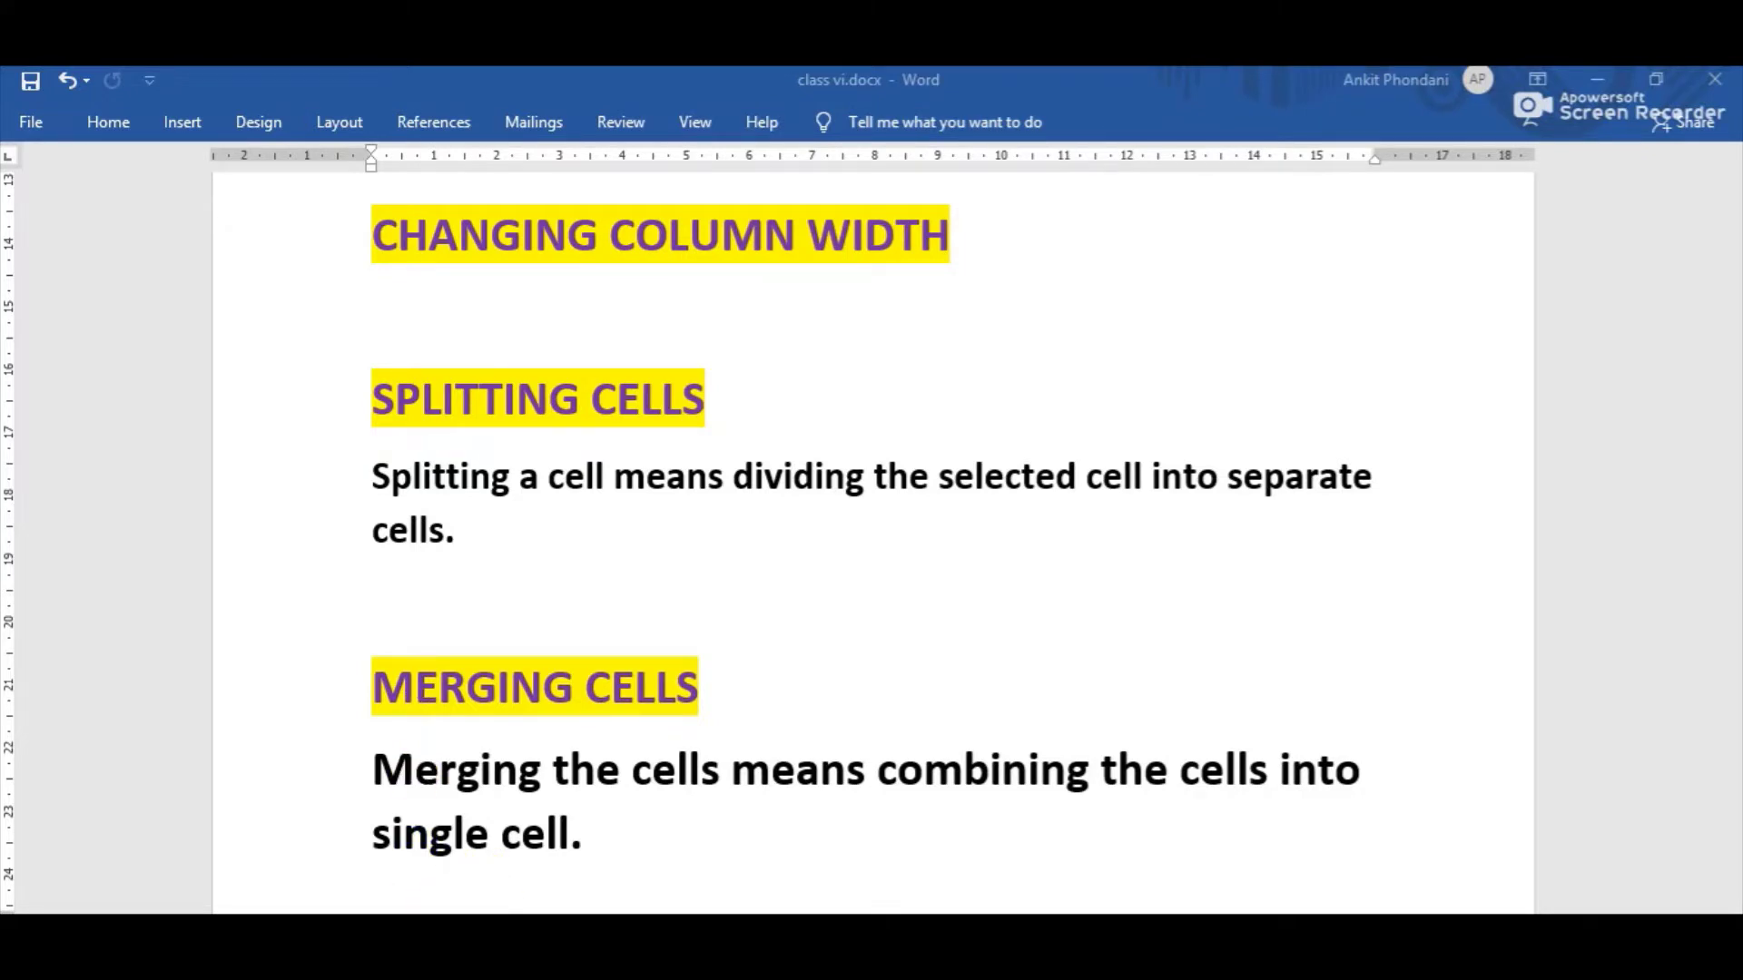
# - In Document1, split the Math cell of the first student row into 2 columns and 2 rows
pyautogui.click(402, 899)
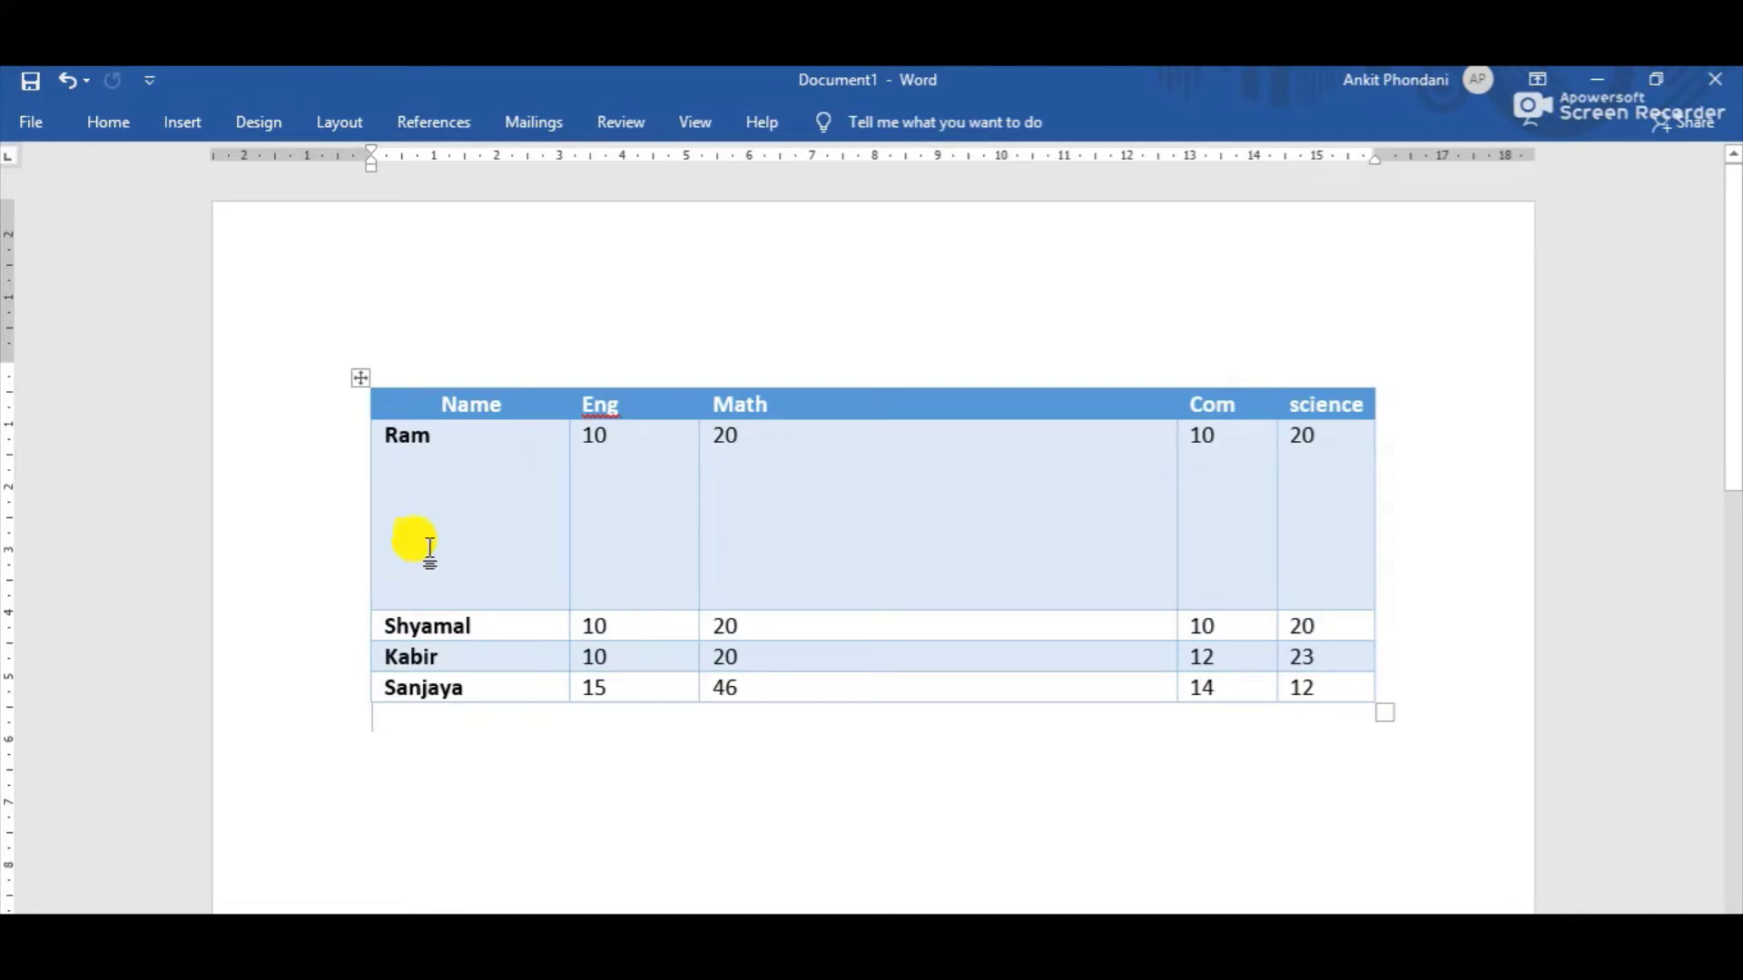
pyautogui.click(497, 524)
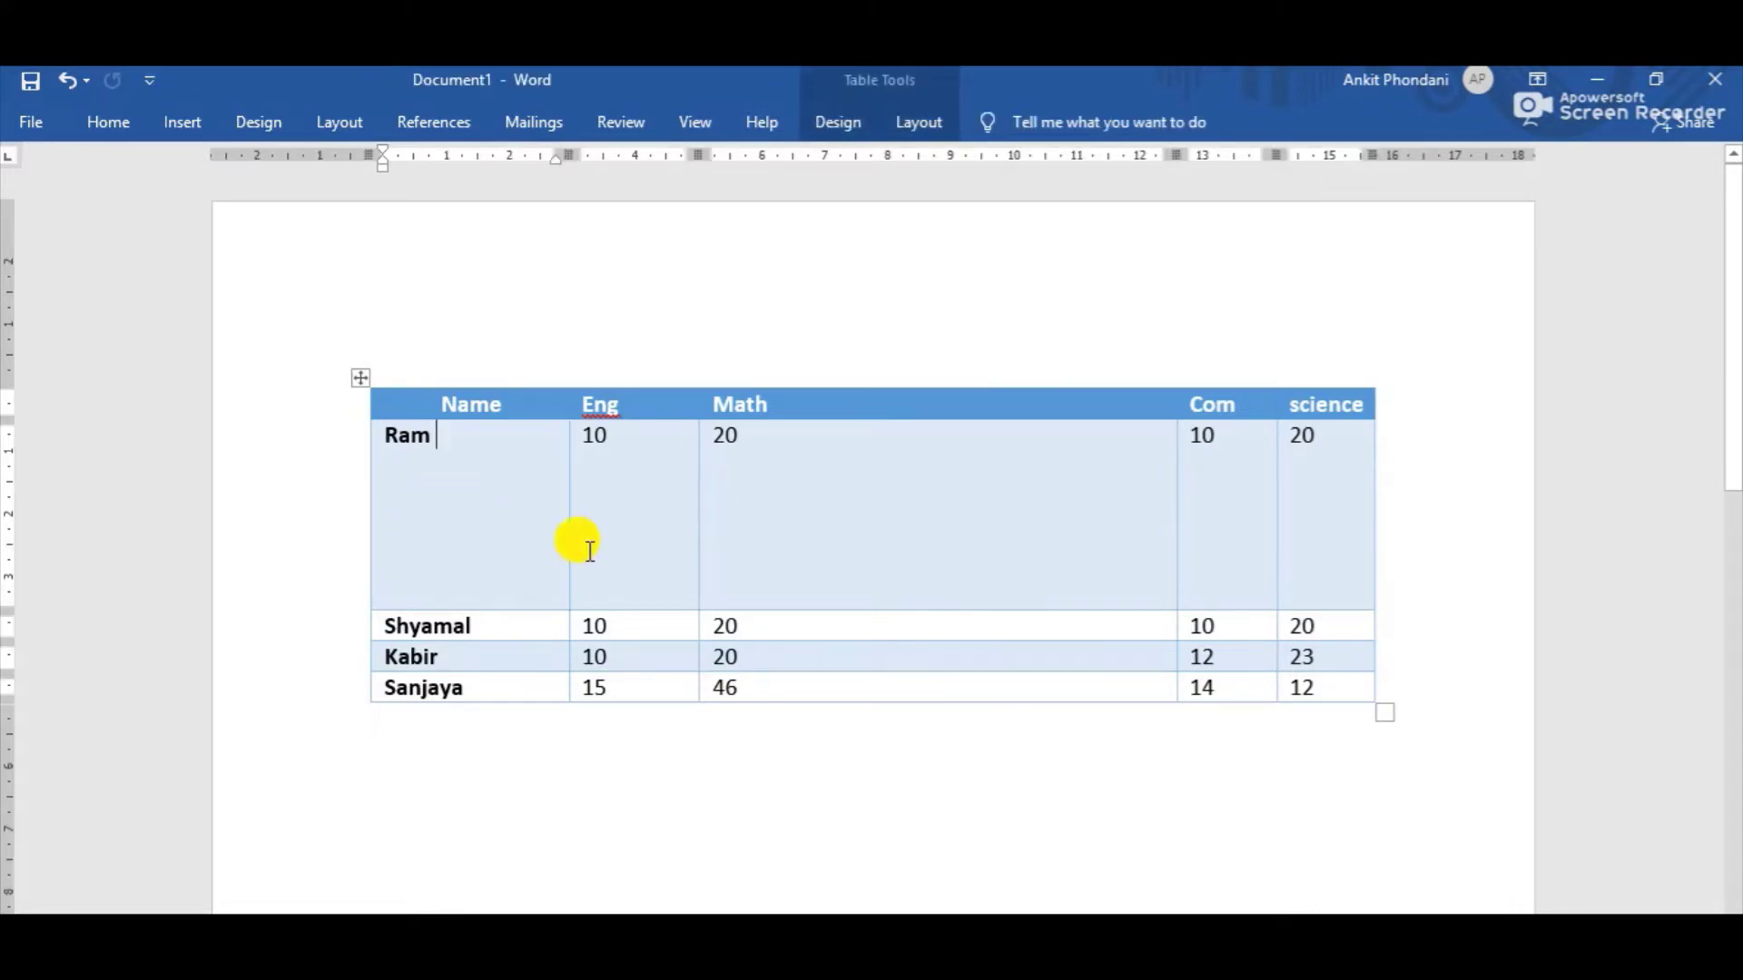
pyautogui.click(636, 523)
pyautogui.click(839, 556)
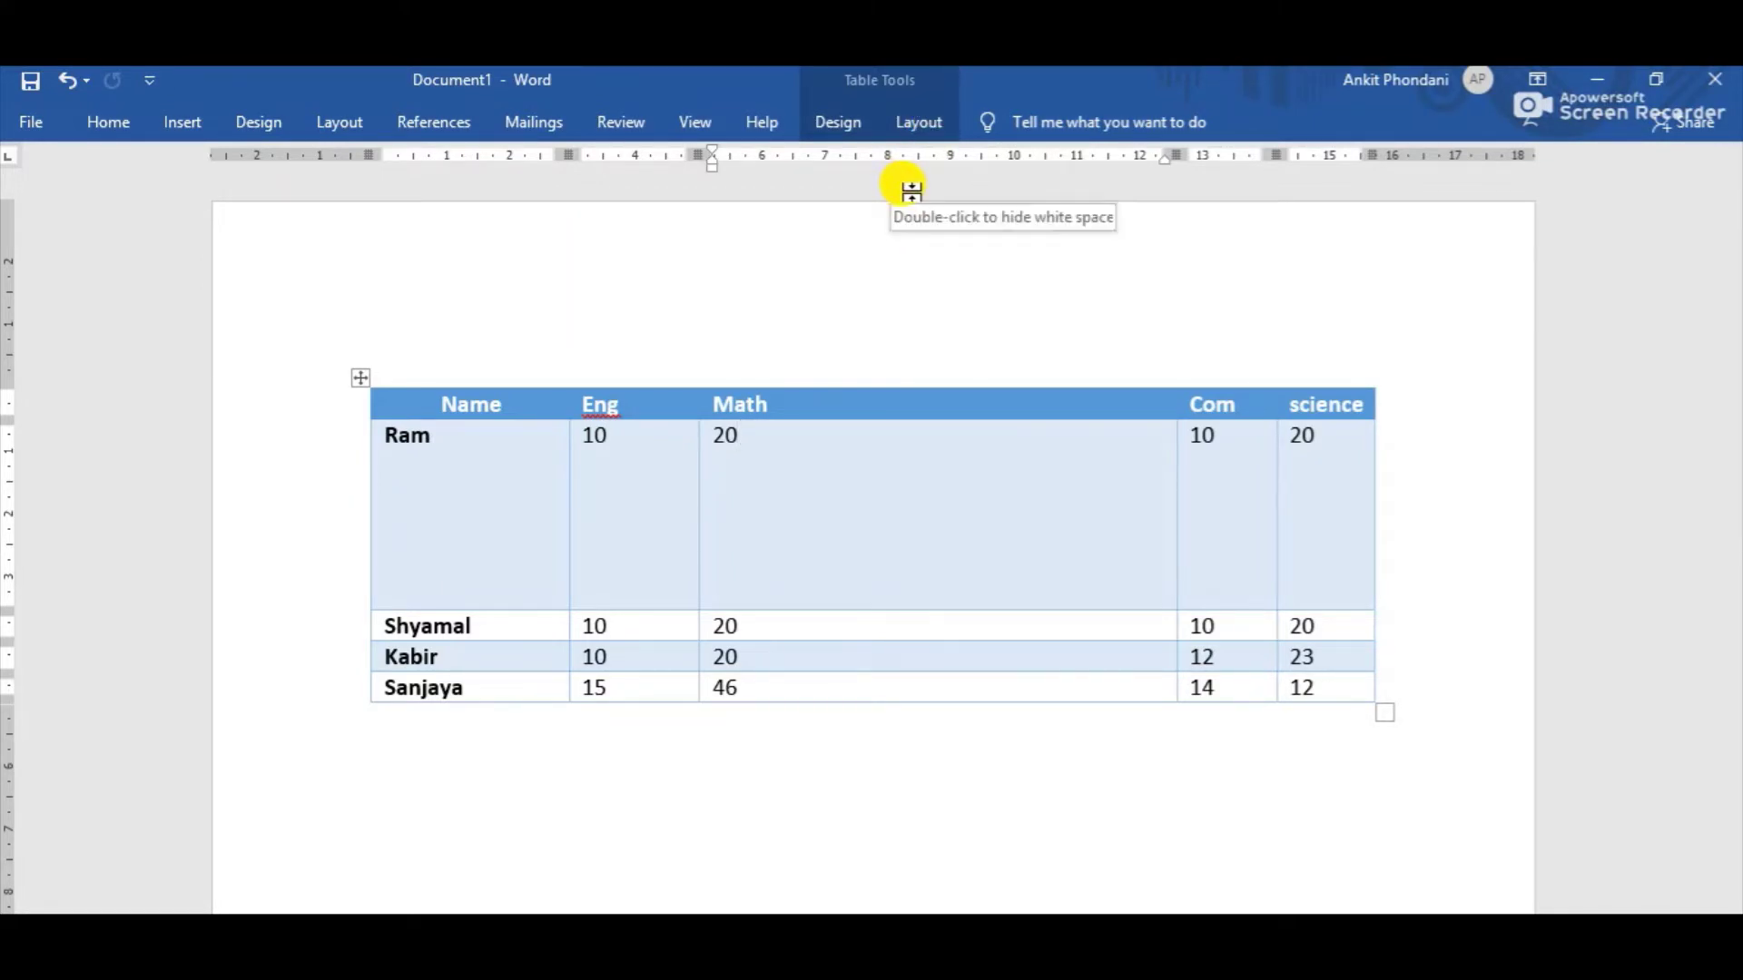
pyautogui.click(922, 125)
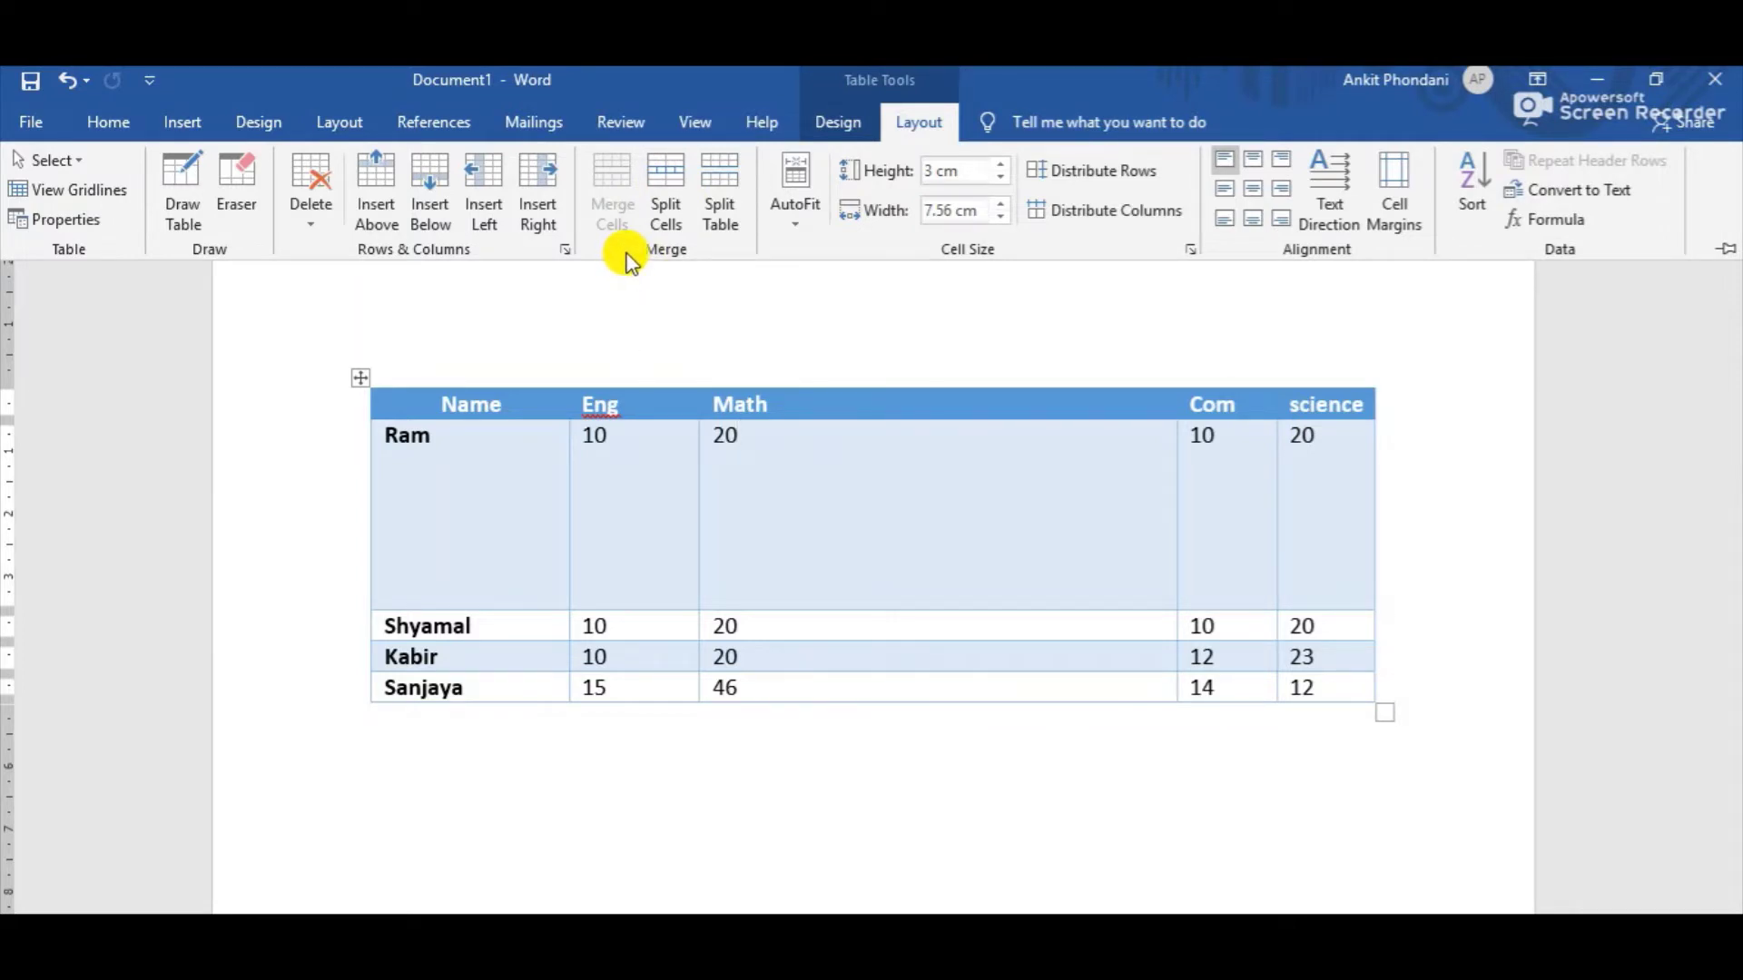
pyautogui.click(666, 182)
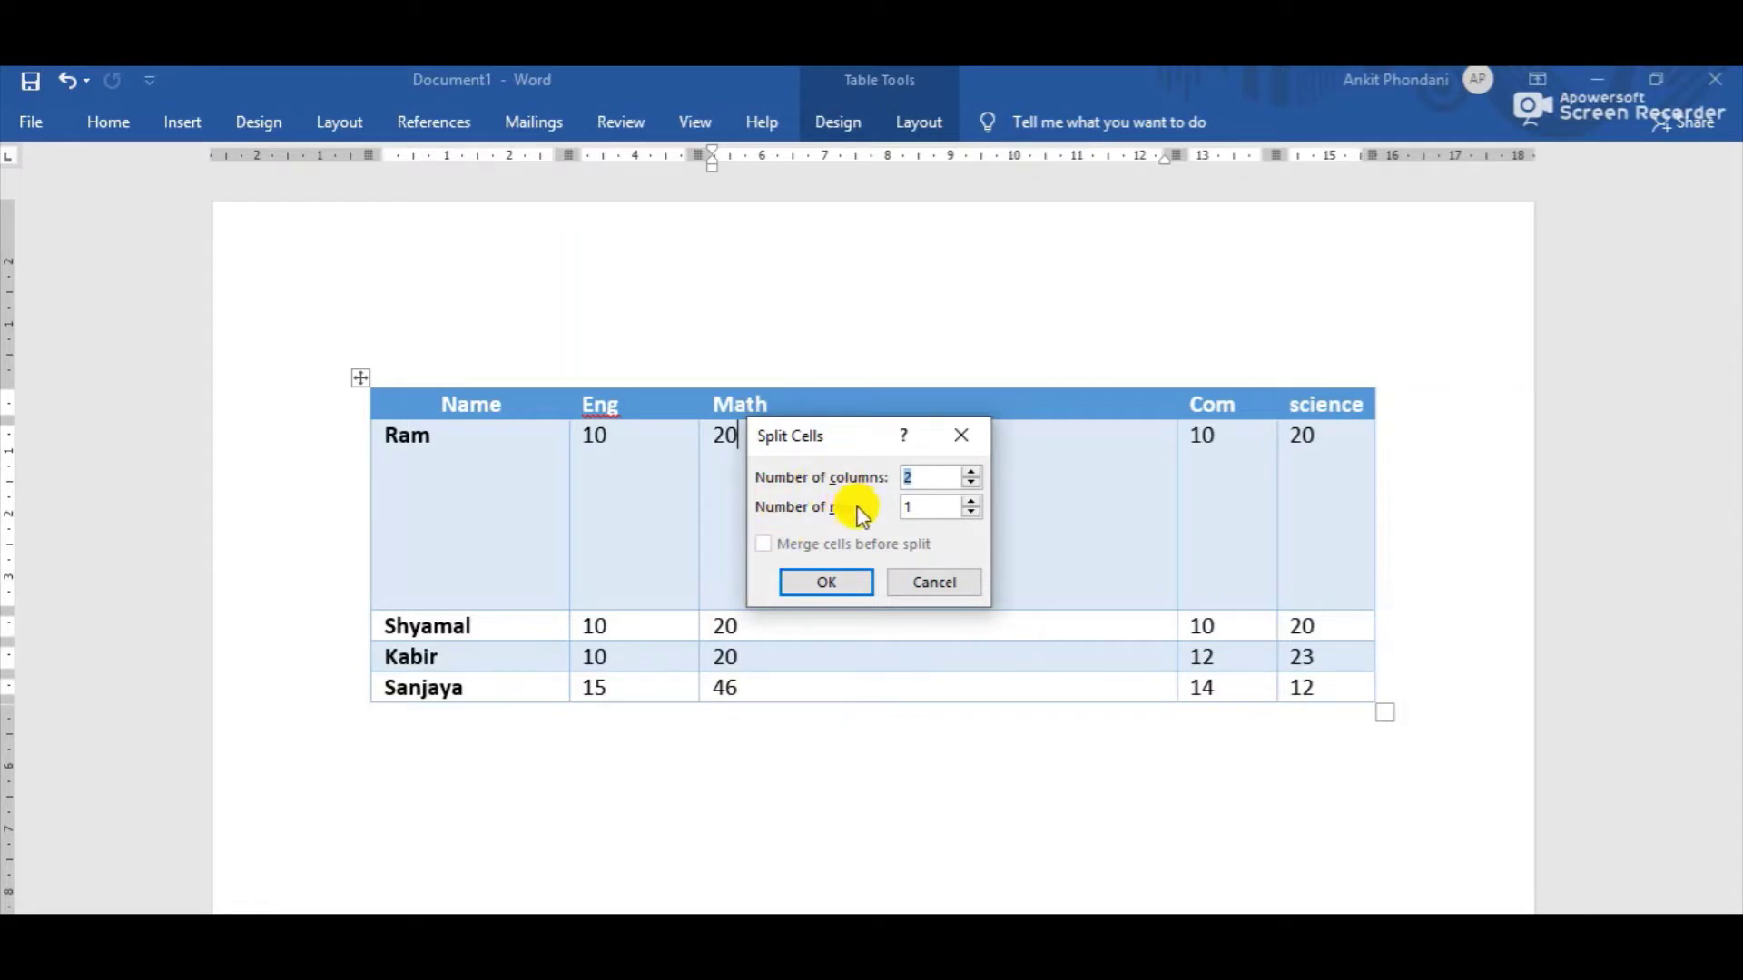
pyautogui.click(917, 505)
pyautogui.click(902, 506)
pyautogui.write('3')
pyautogui.click(828, 583)
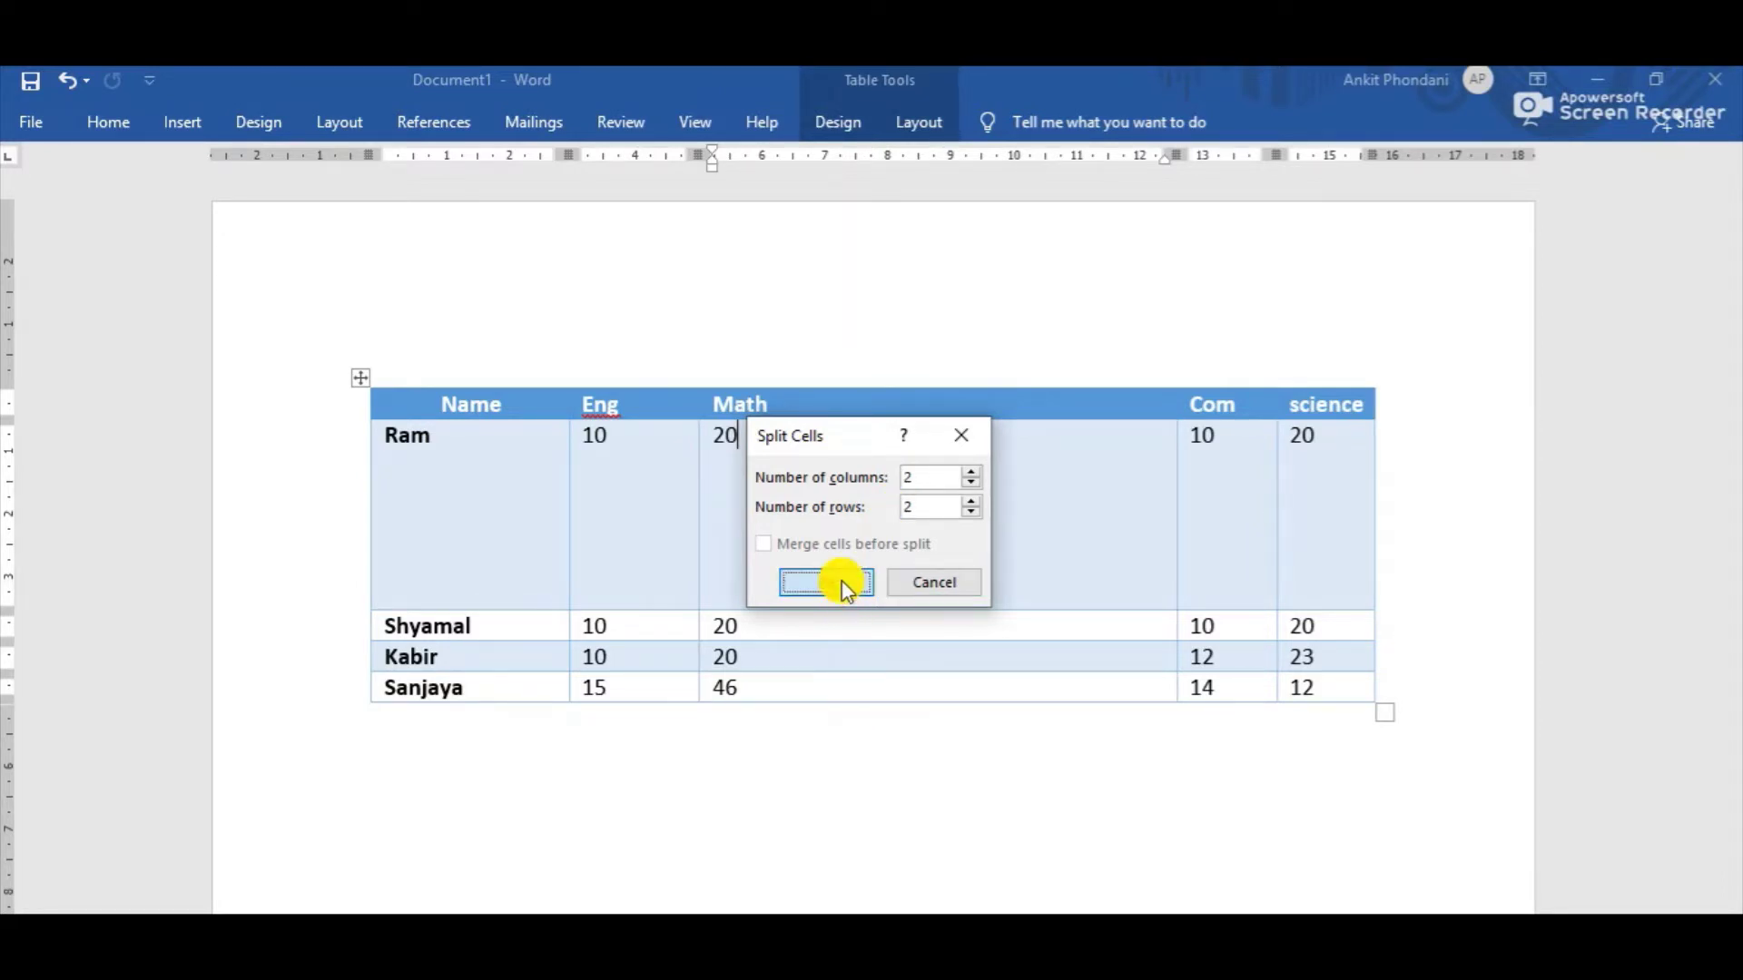
pyautogui.click(870, 752)
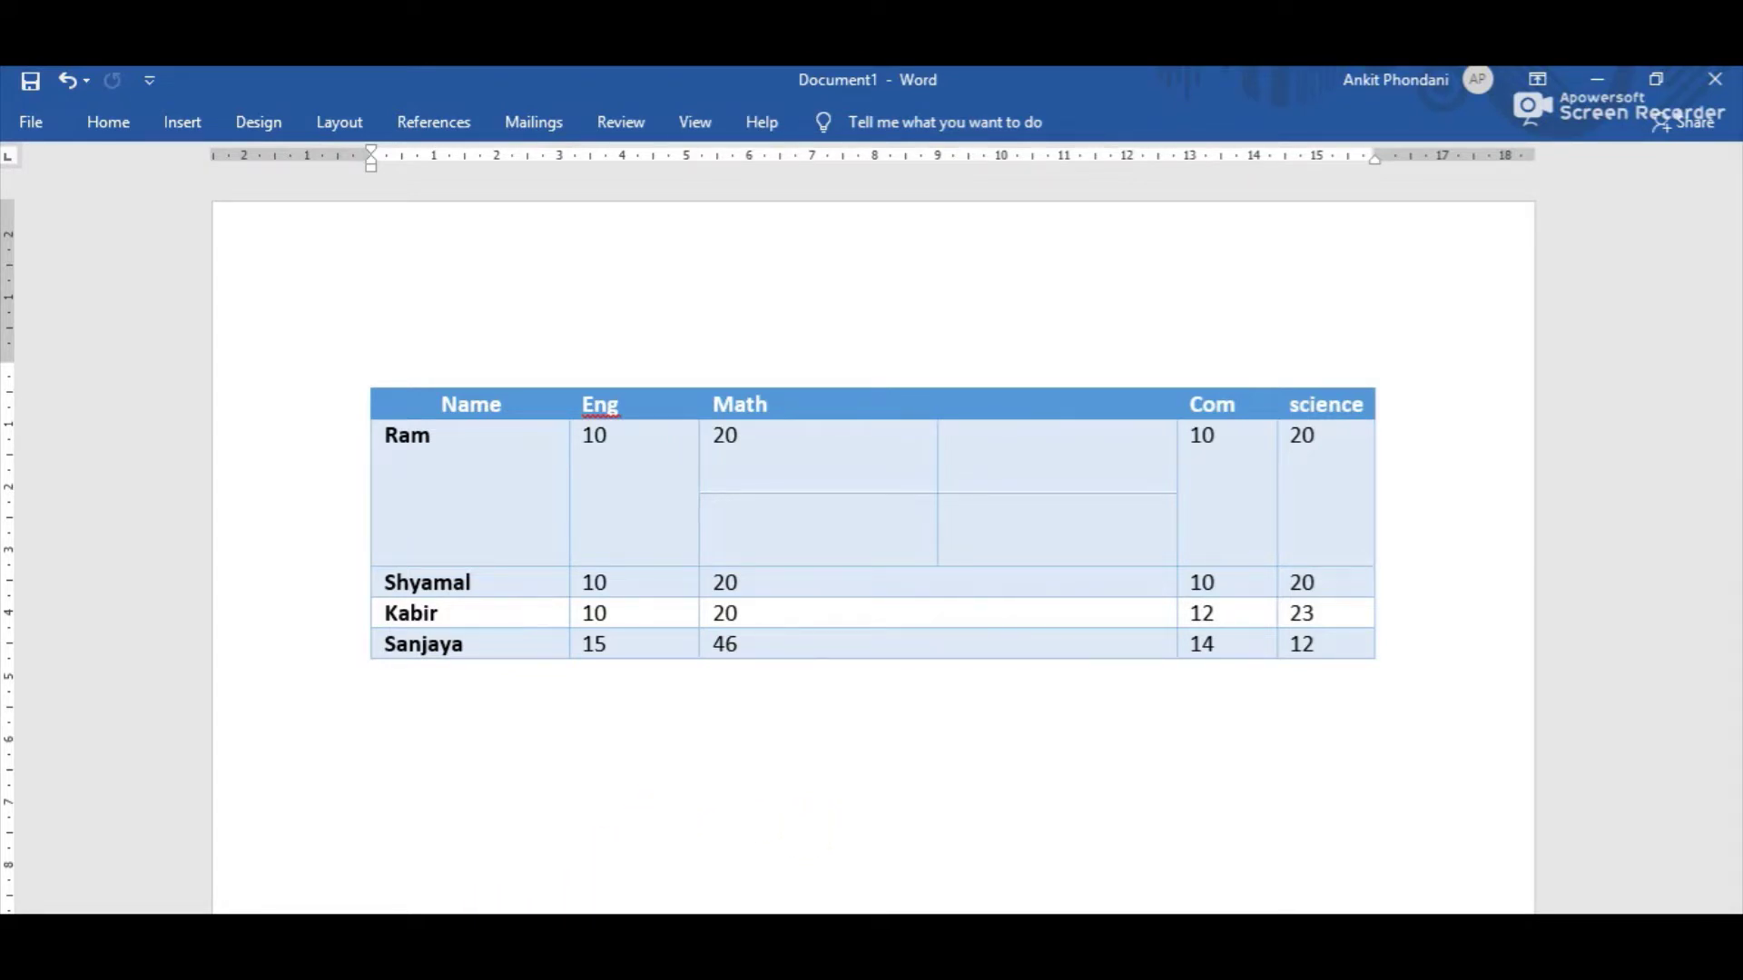
# - Switch to class vi.docx to read the notes on merging cells
pyautogui.moveTo(350, 944)
pyautogui.click(264, 887)
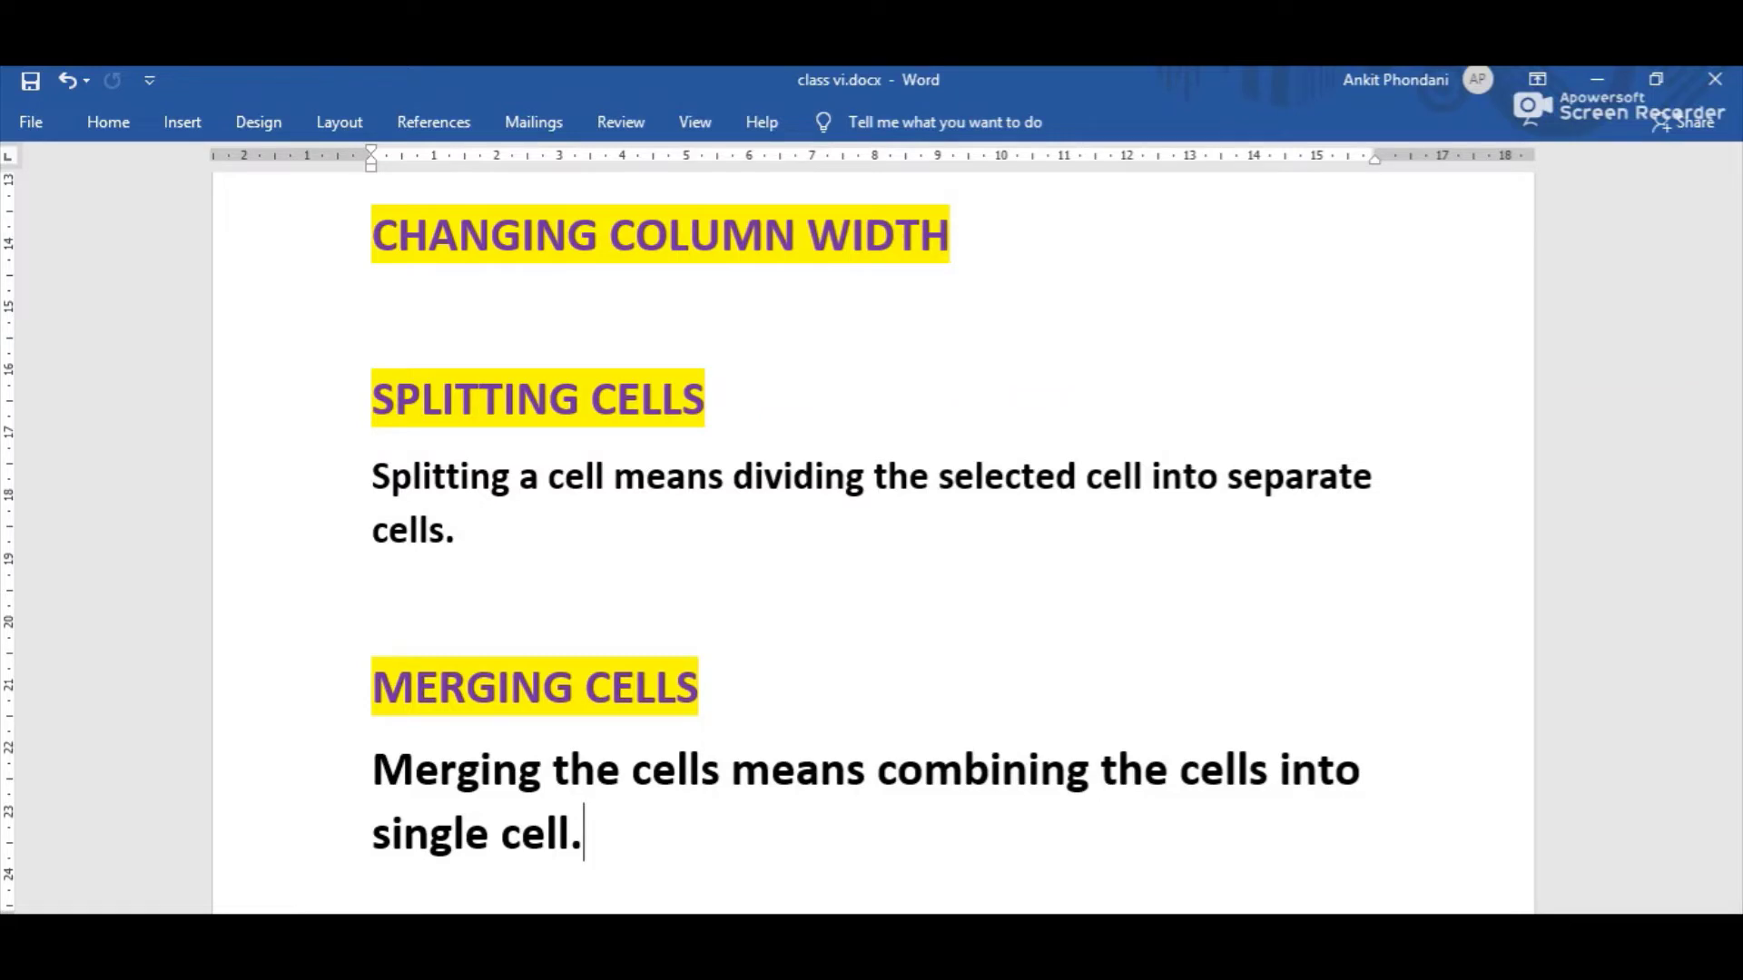
# - In Document1, merge the Name and Eng cells of the first student row into one cell and deselect it
pyautogui.click(467, 898)
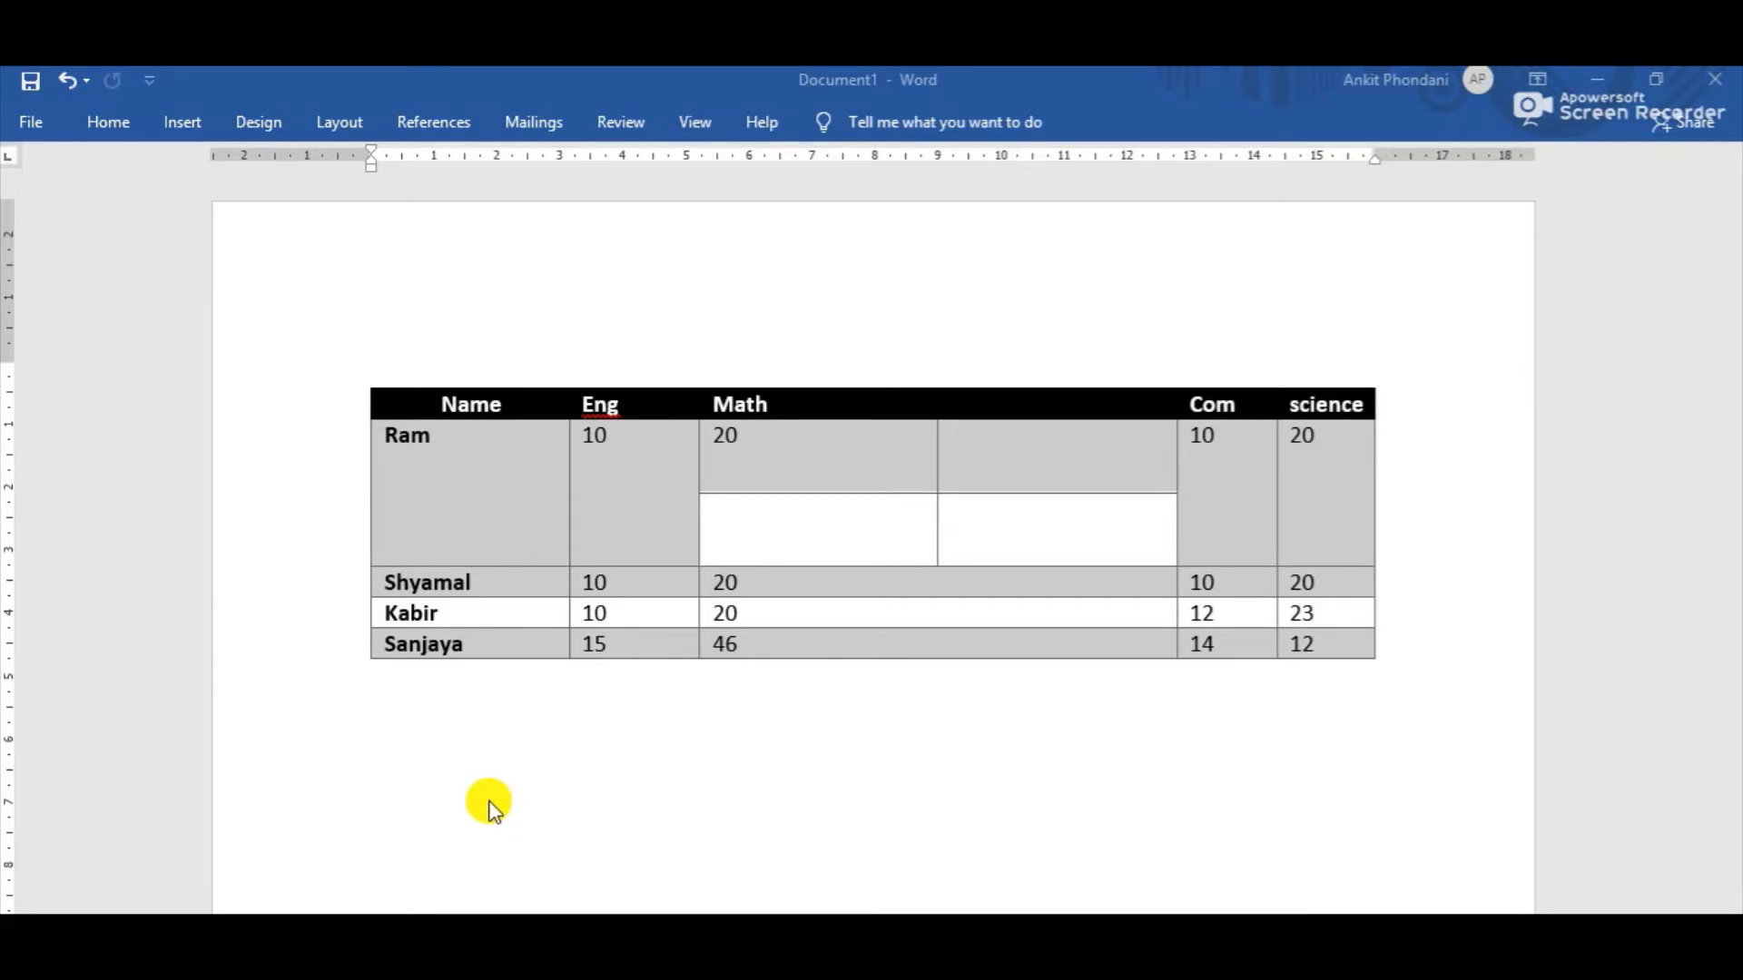
pyautogui.click(445, 475)
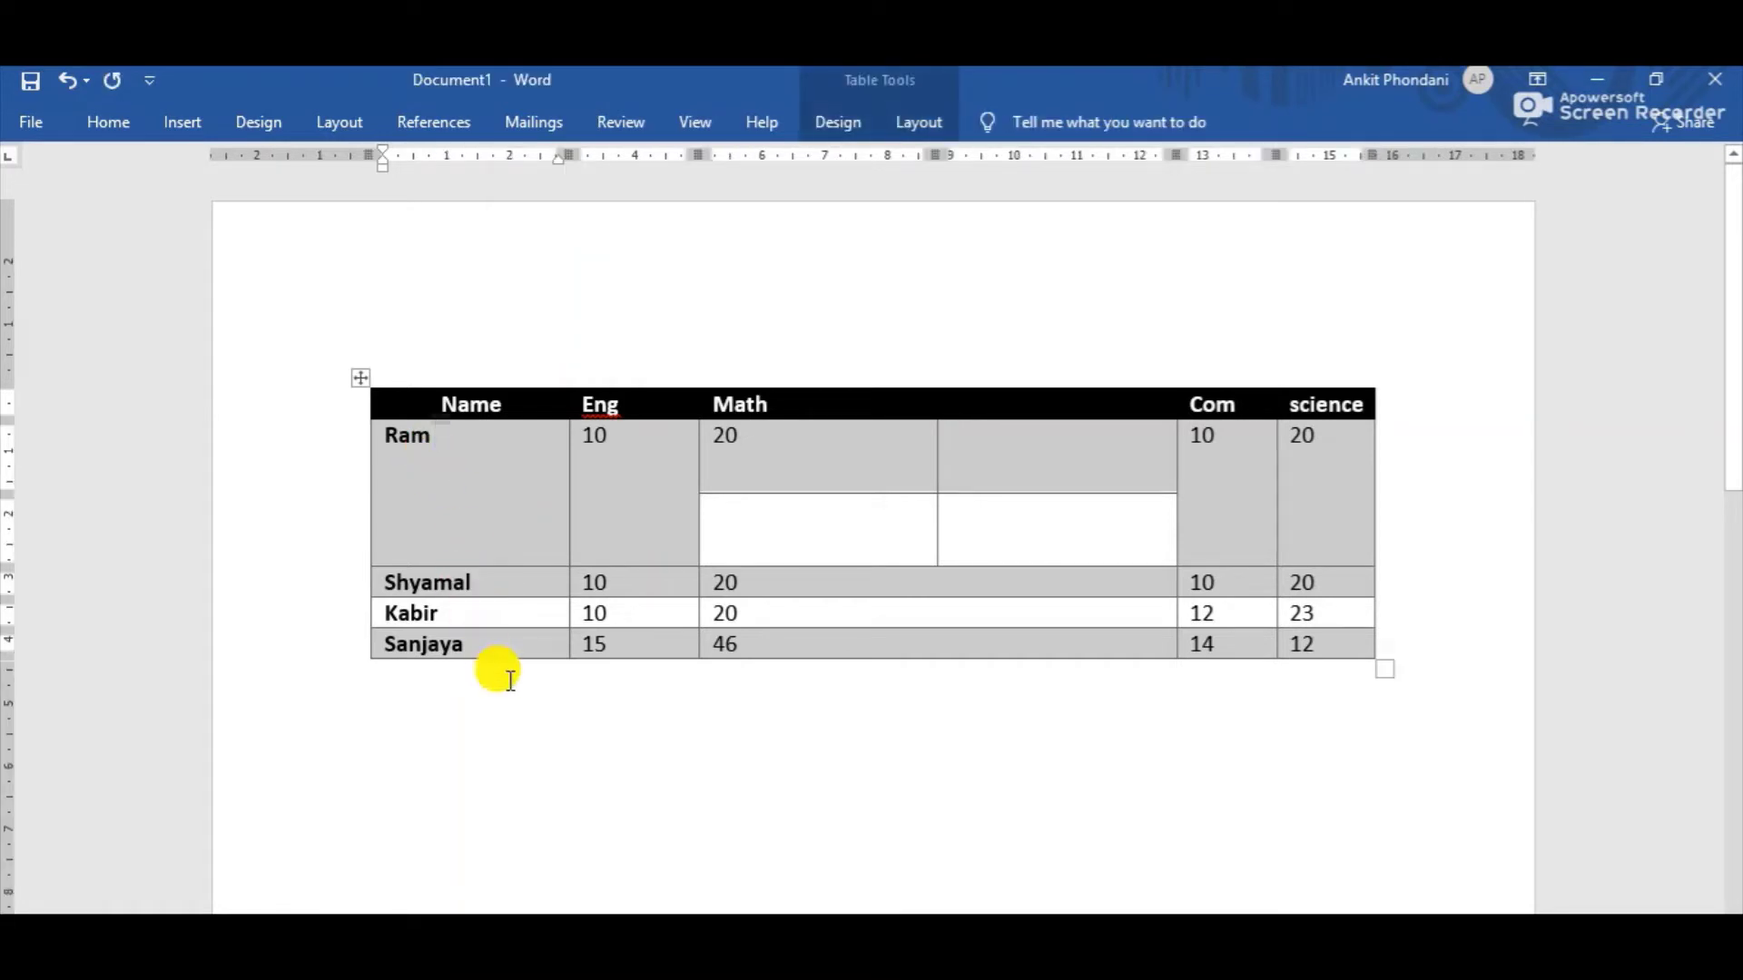
pyautogui.keyDown('shift'); pyautogui.click(640, 473); pyautogui.keyUp('shift')
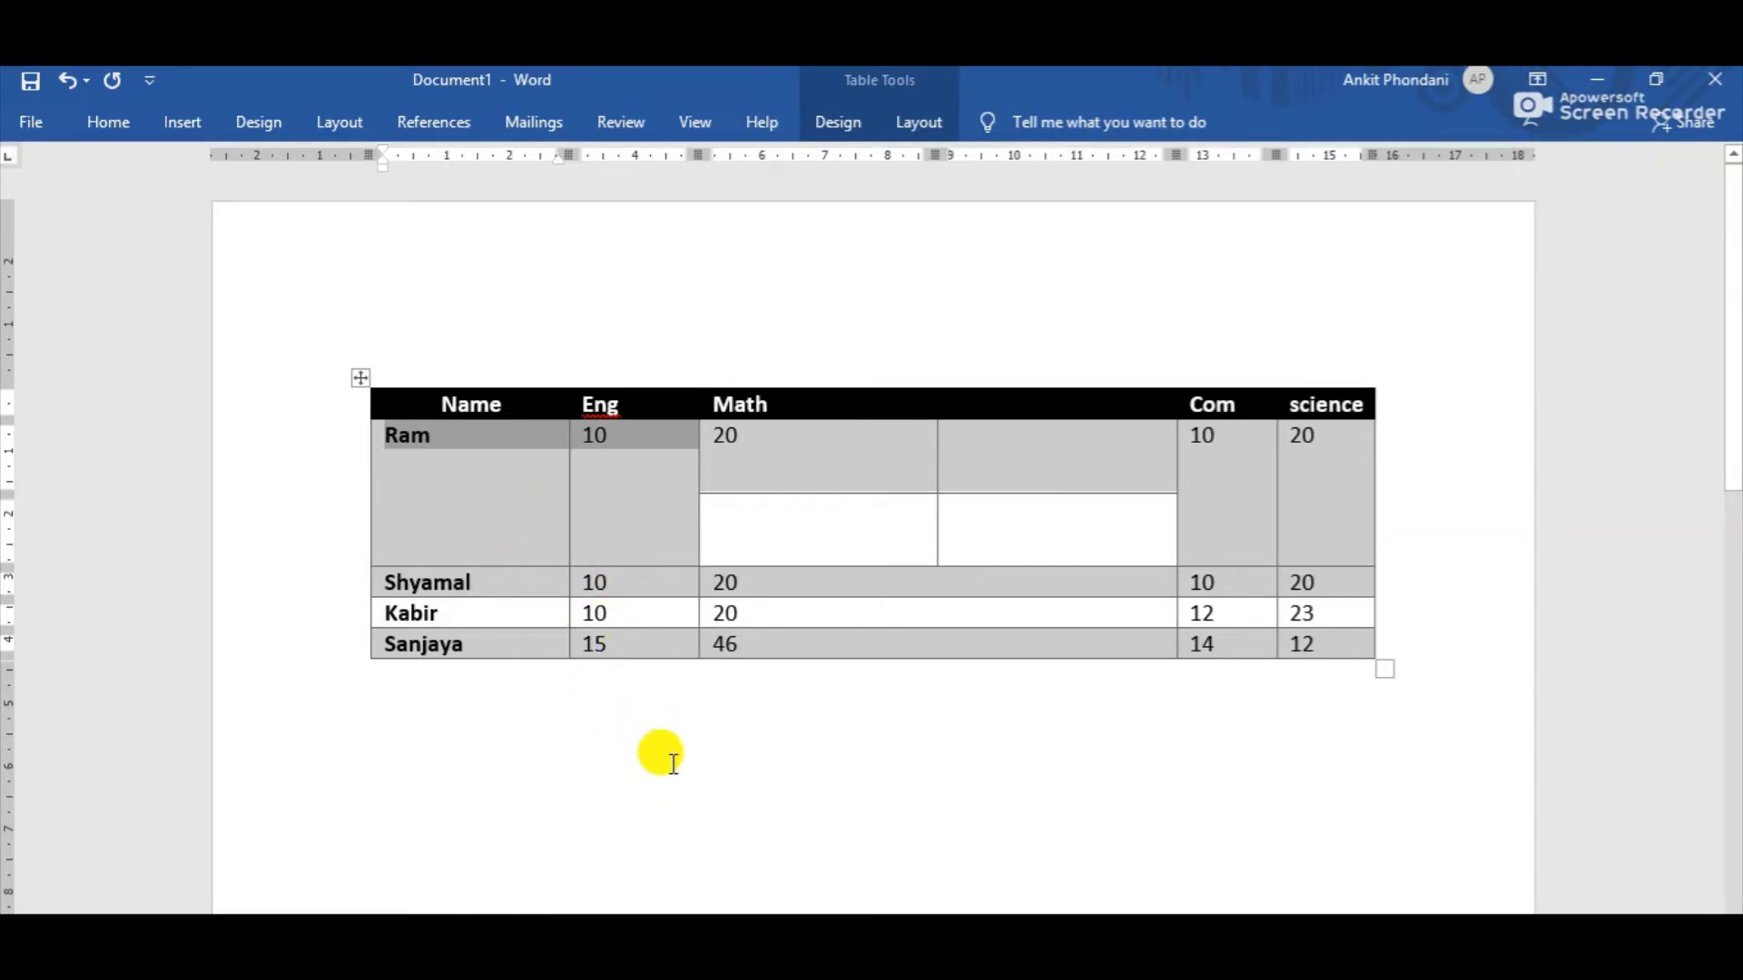
pyautogui.click(920, 123)
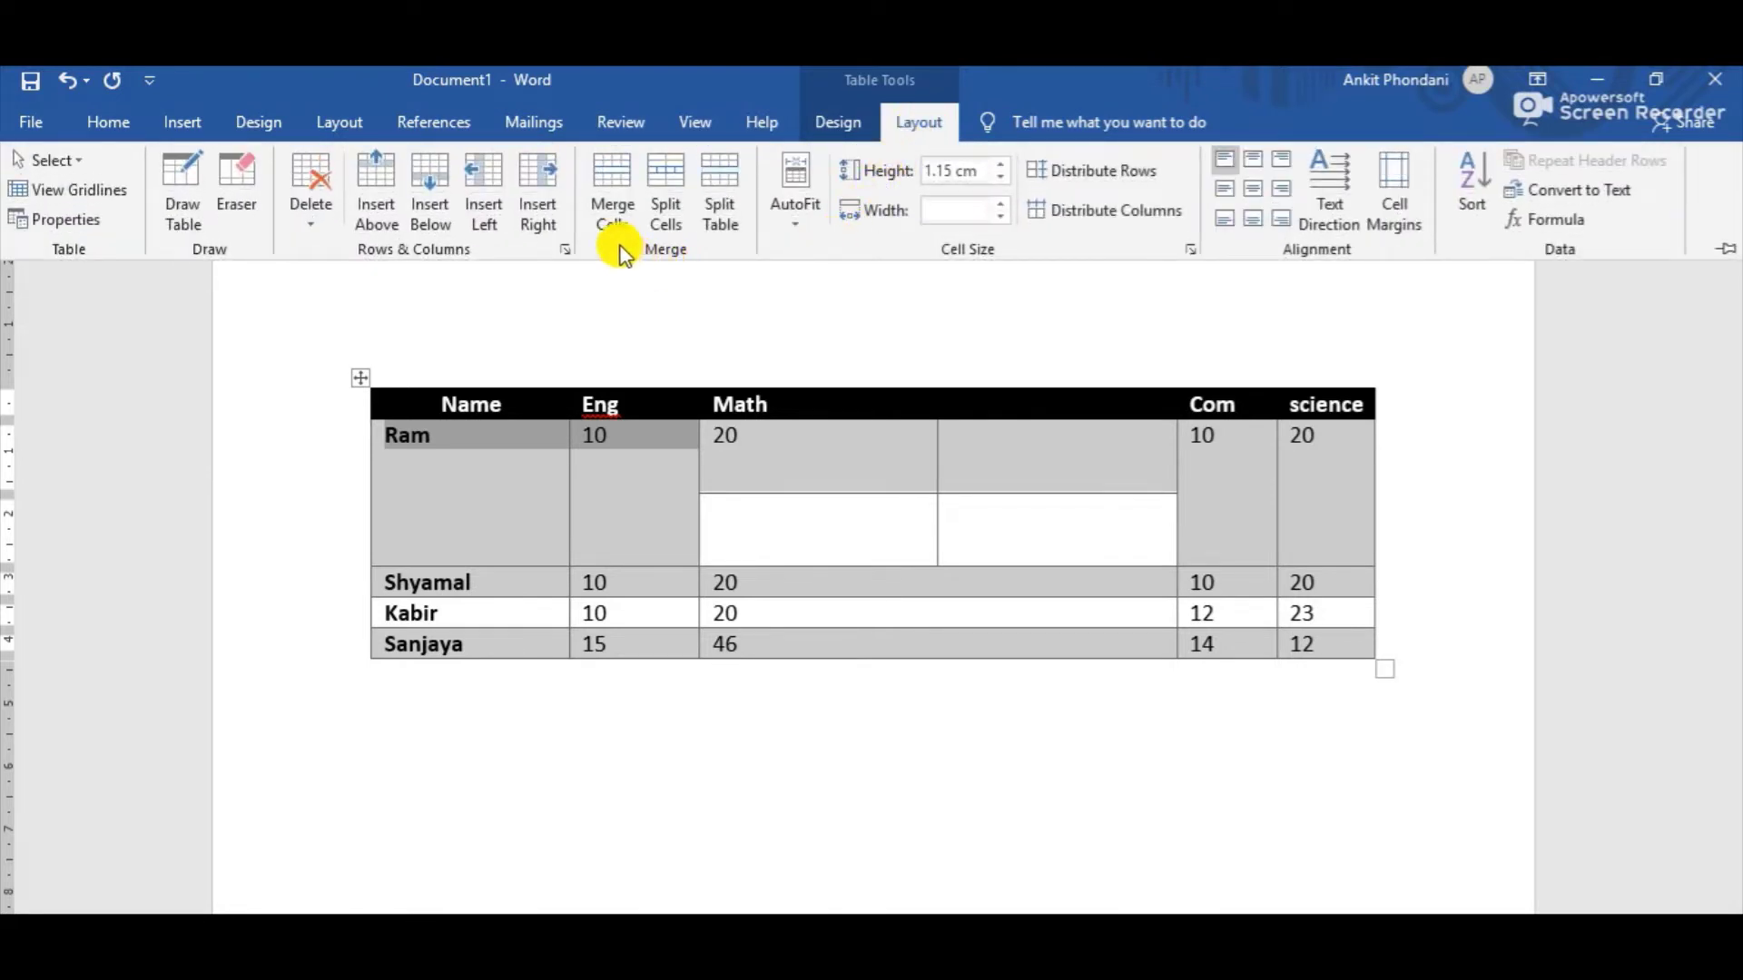
pyautogui.click(615, 186)
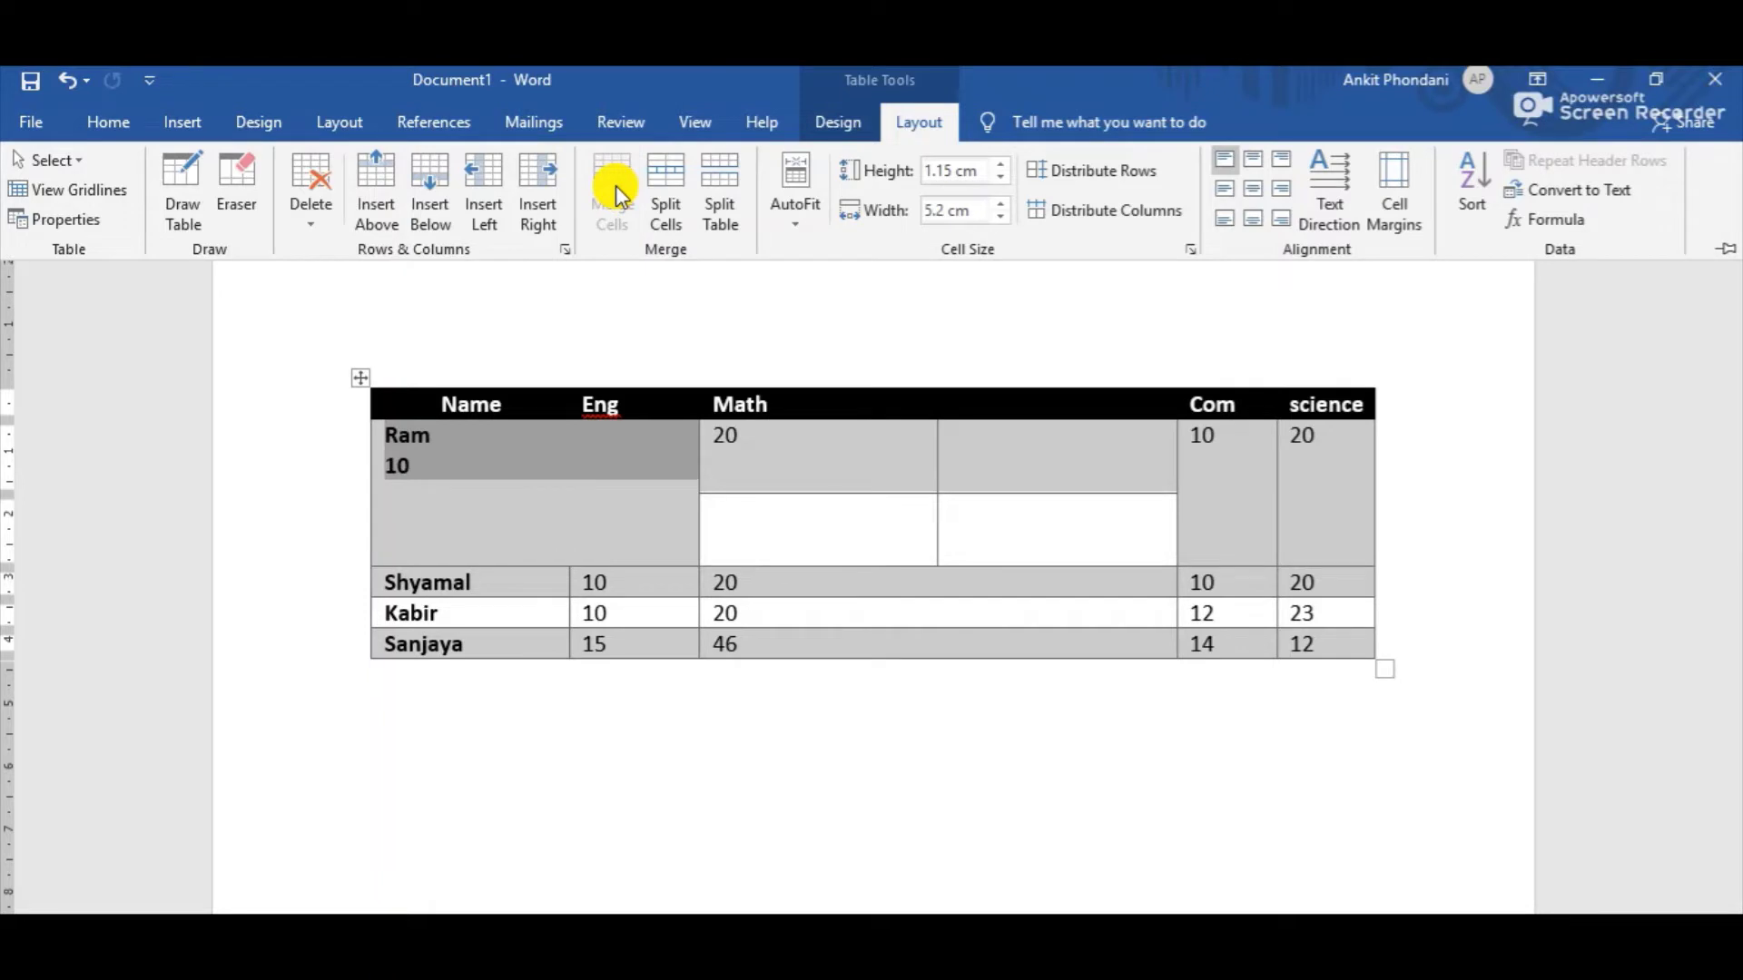
pyautogui.click(712, 790)
pyautogui.click(531, 714)
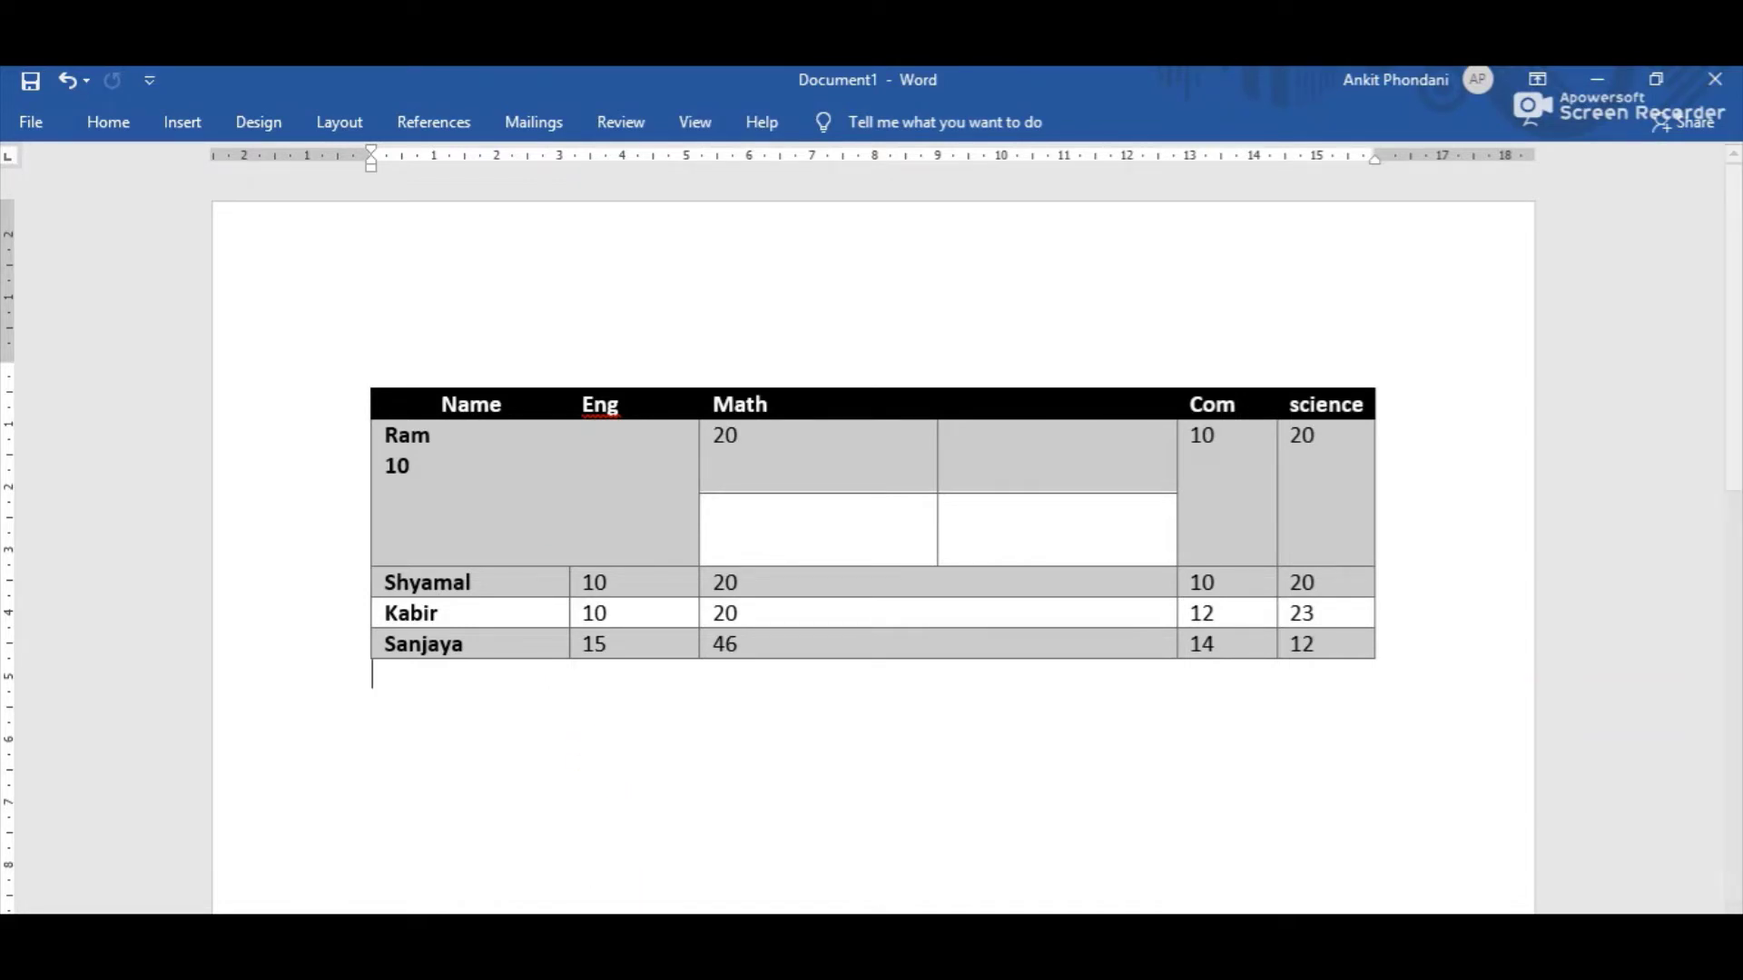
# - Switch to class vi.docx to read the notes that follow the section on merging cells
pyautogui.click(626, 913)
pyautogui.scroll(-2, 362, 740)
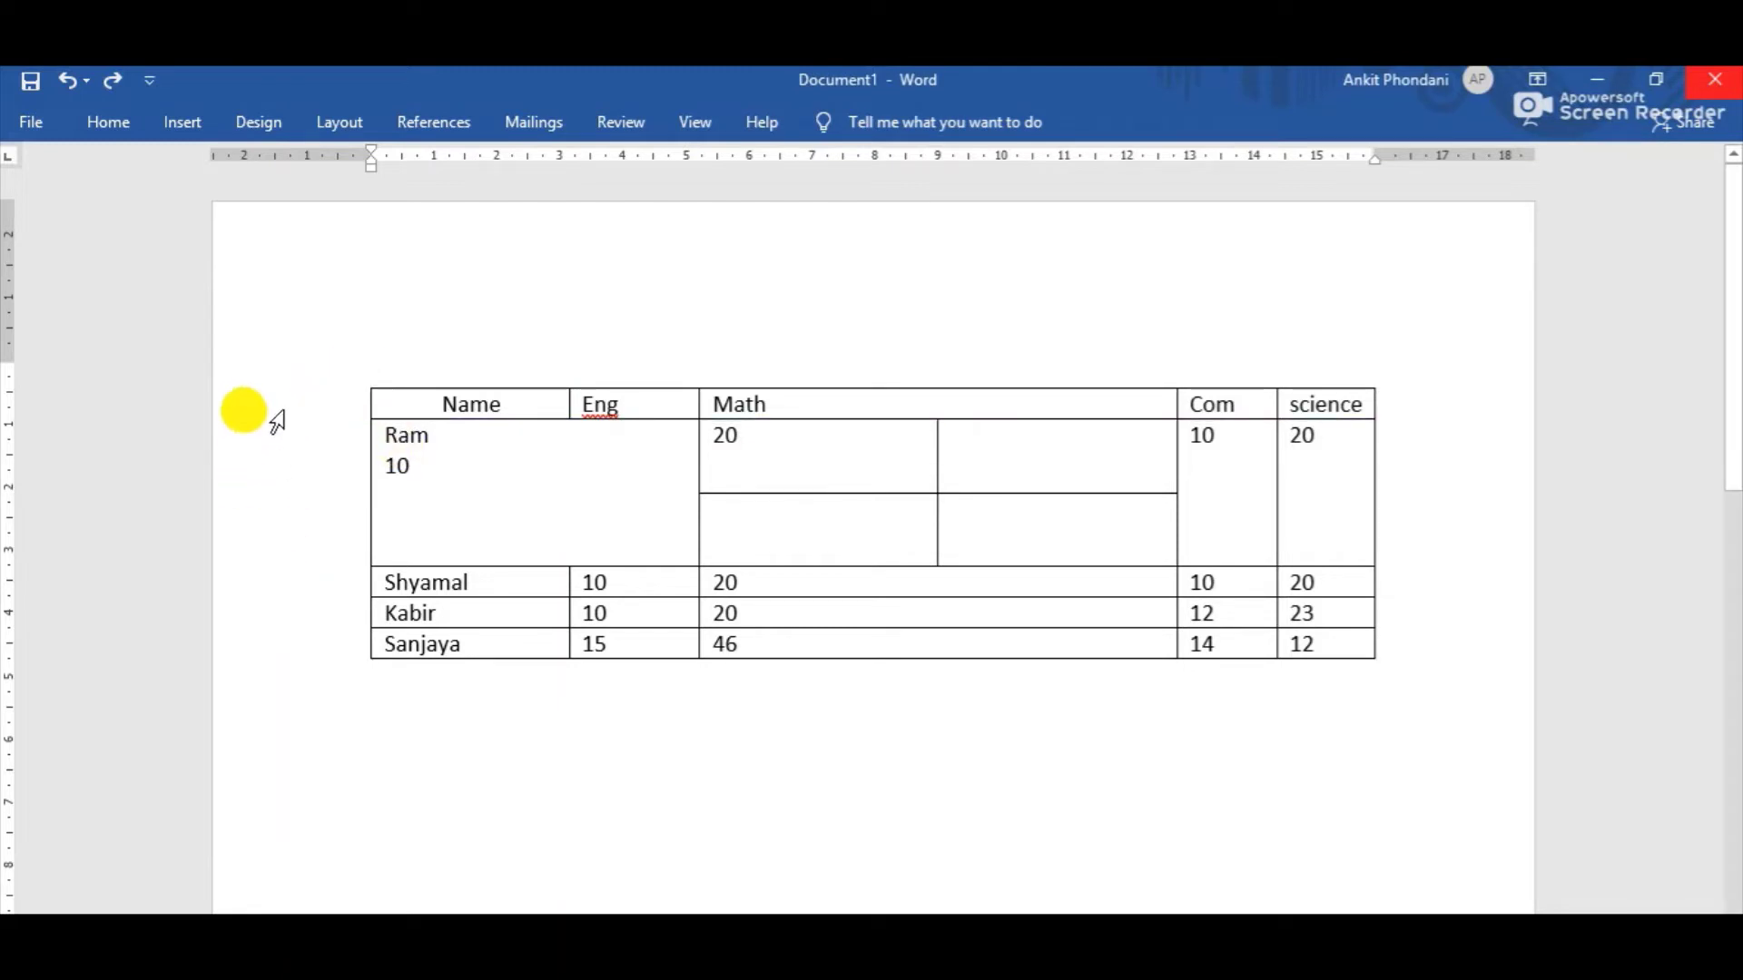
# - Select the whole table in Document1 and choose the green double-line theme border style with a 1 ½ pt line weight
pyautogui.moveTo(352, 367)
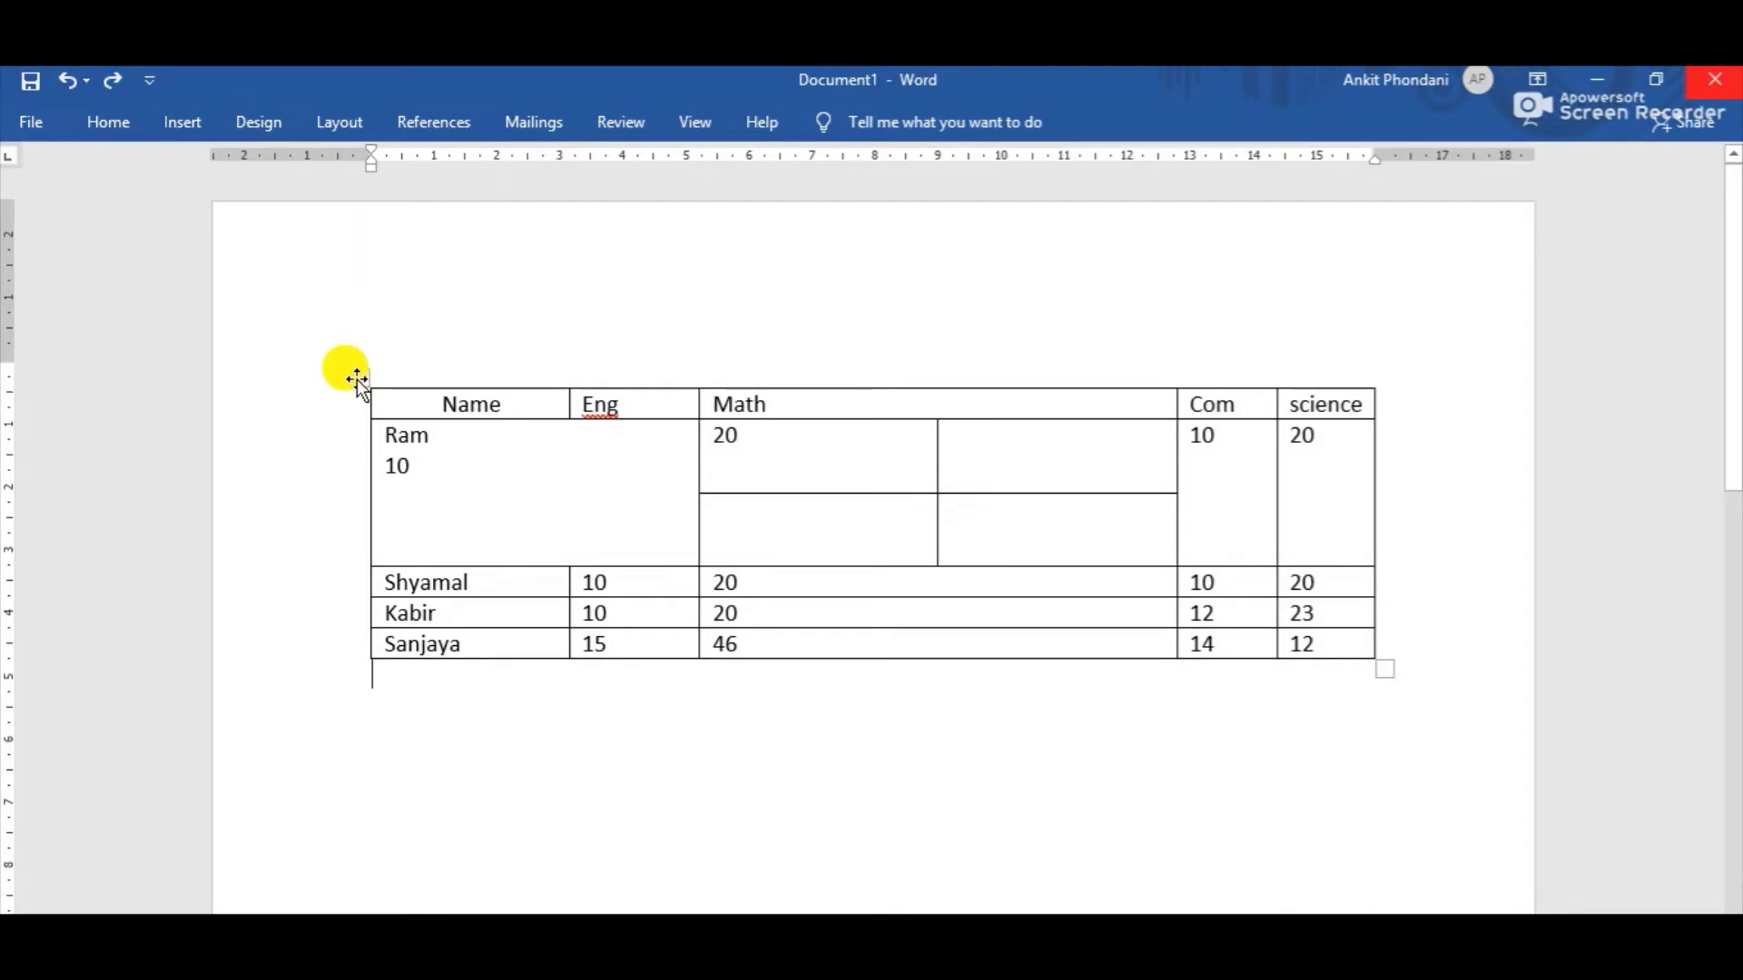
pyautogui.click(357, 378)
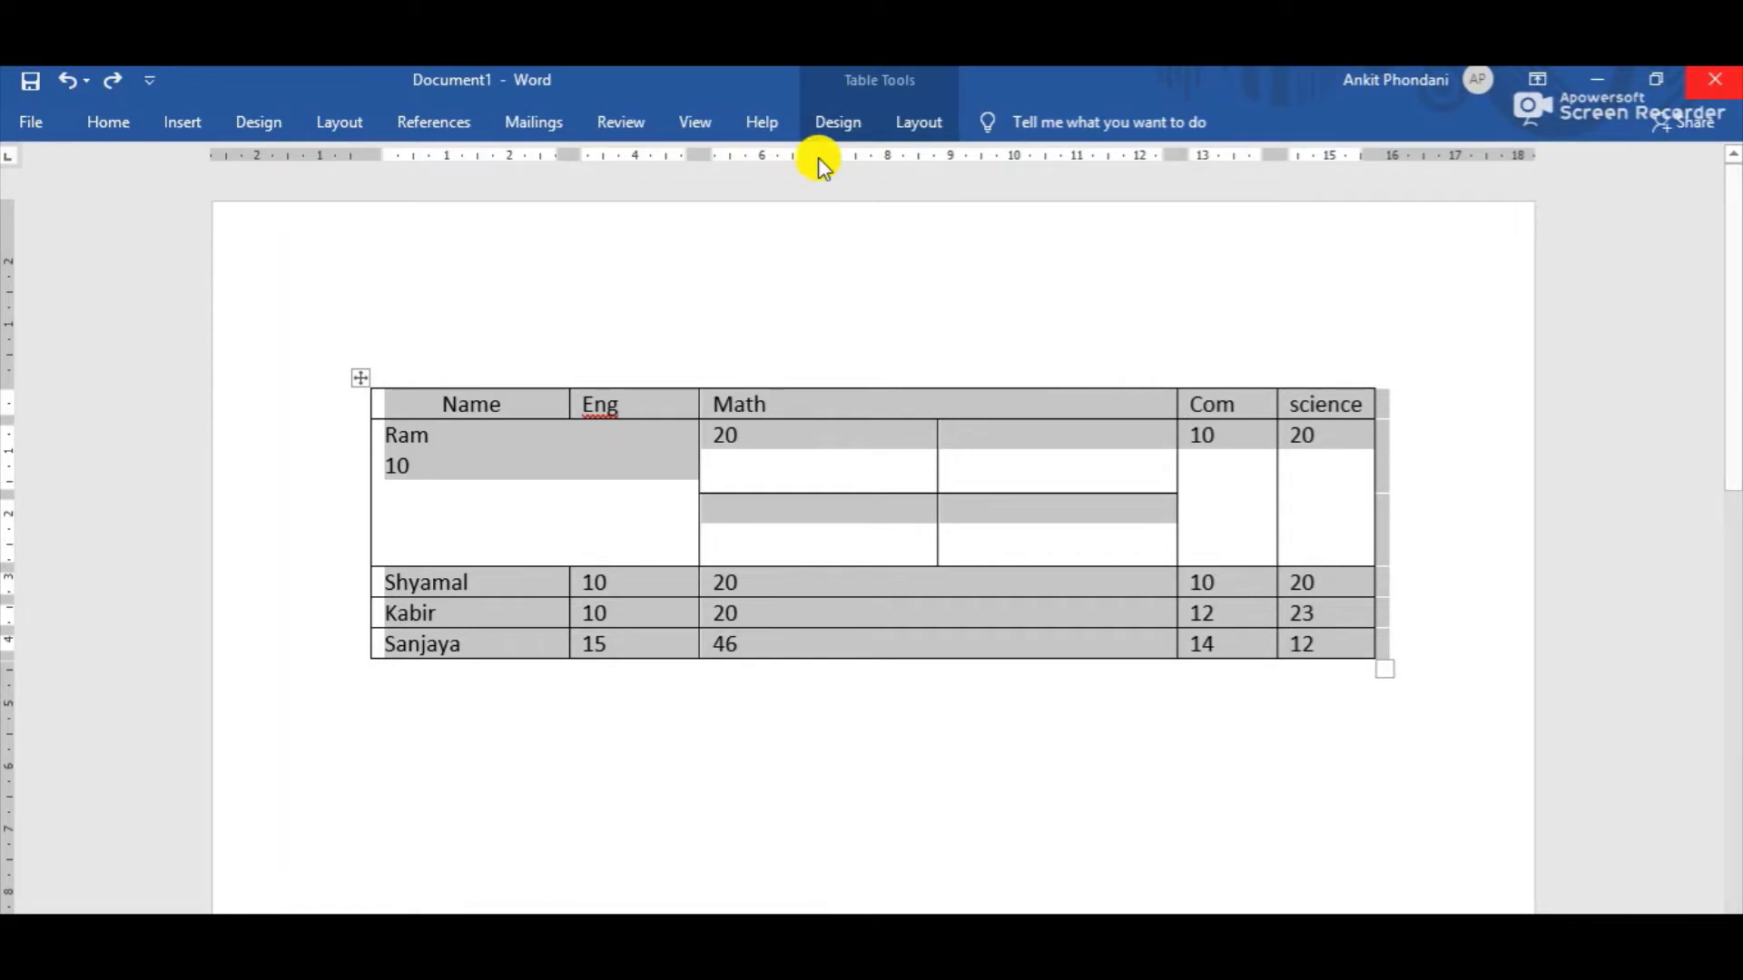
pyautogui.click(840, 140)
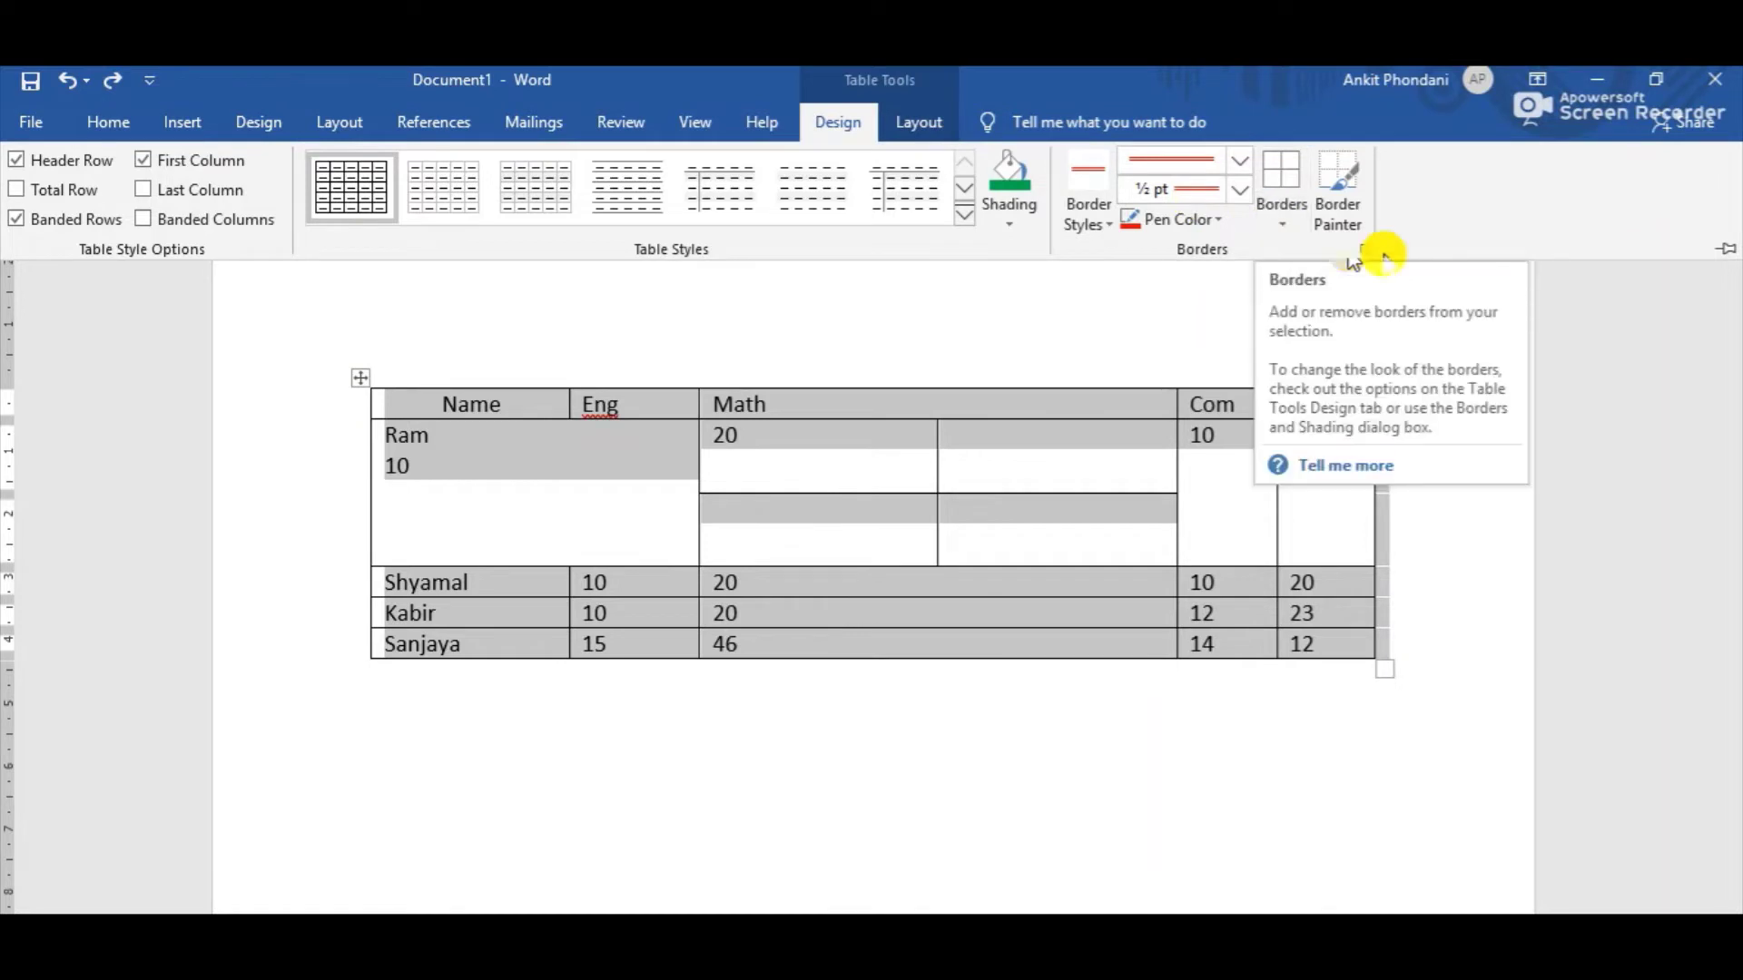
pyautogui.click(1350, 225)
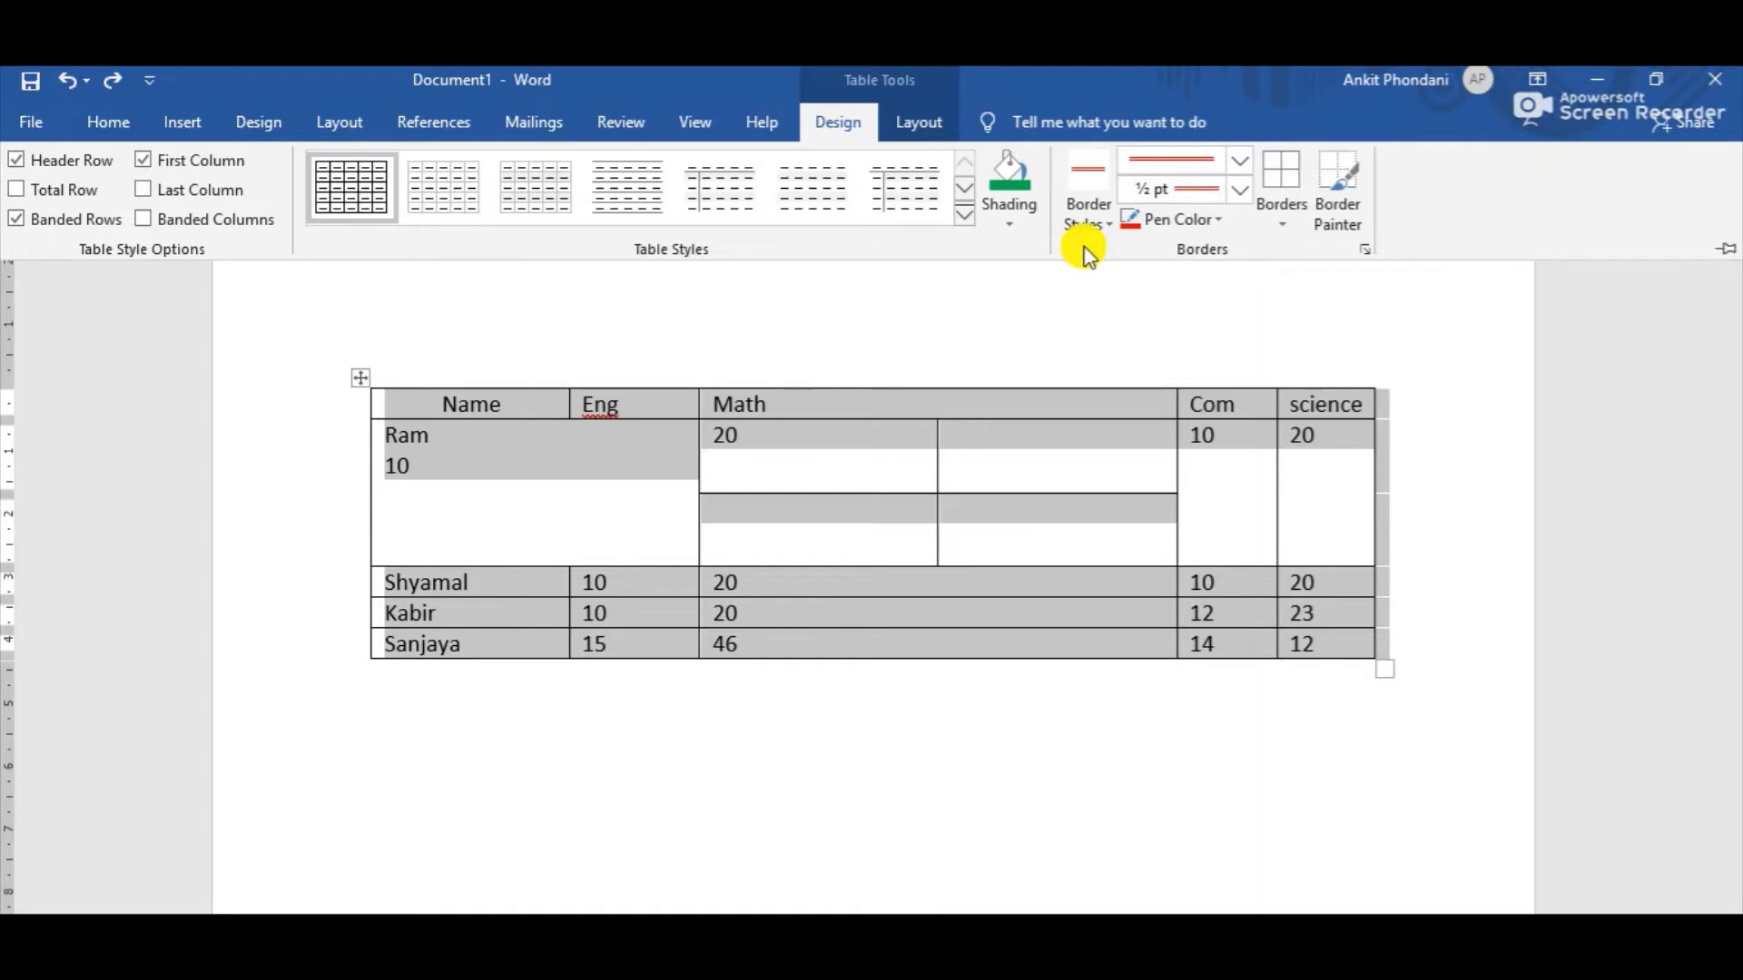
pyautogui.click(1107, 225)
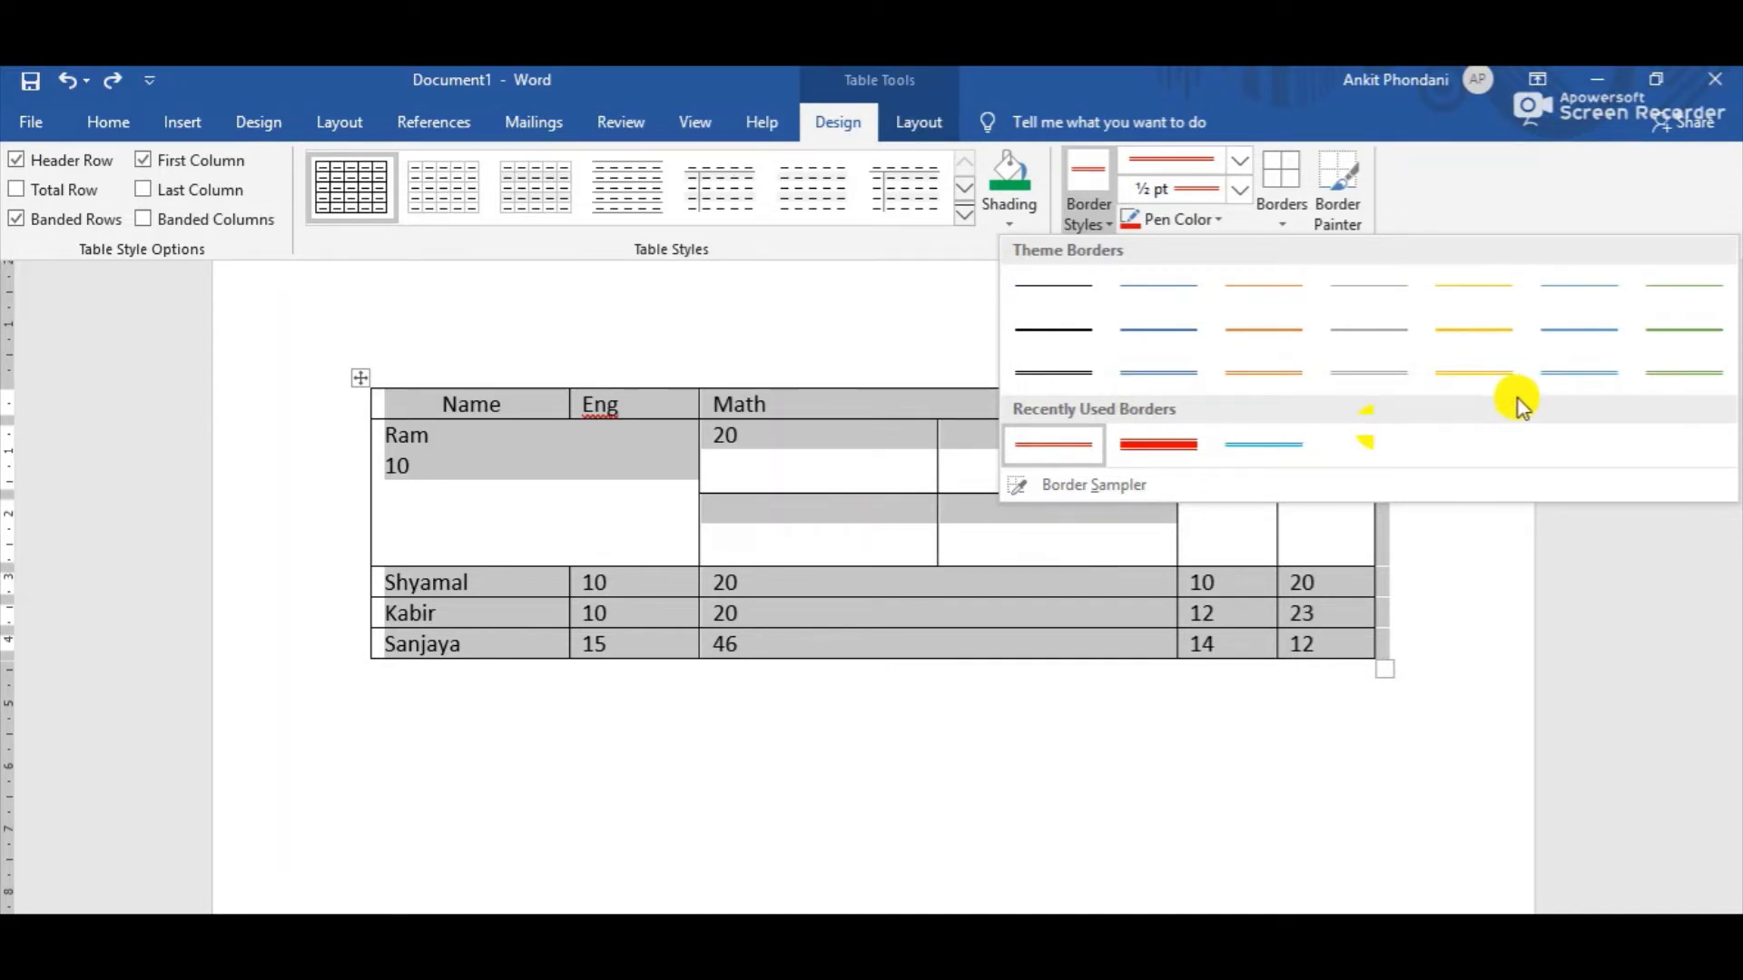
pyautogui.click(1685, 367)
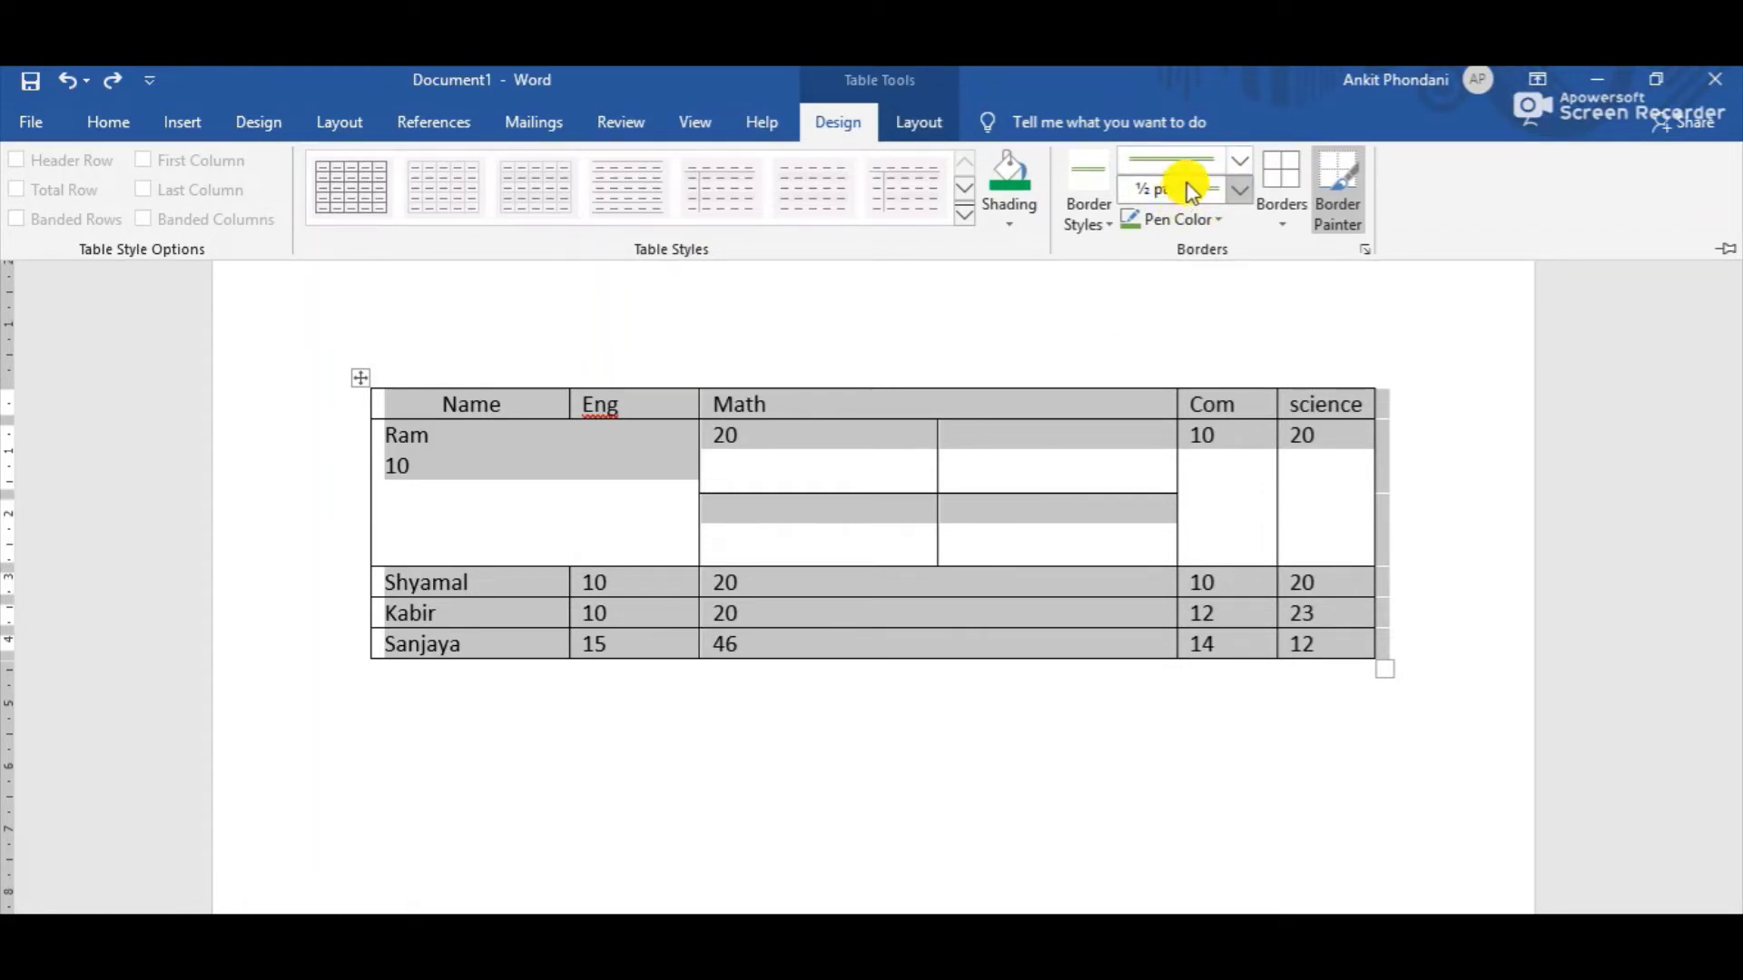
pyautogui.click(1241, 188)
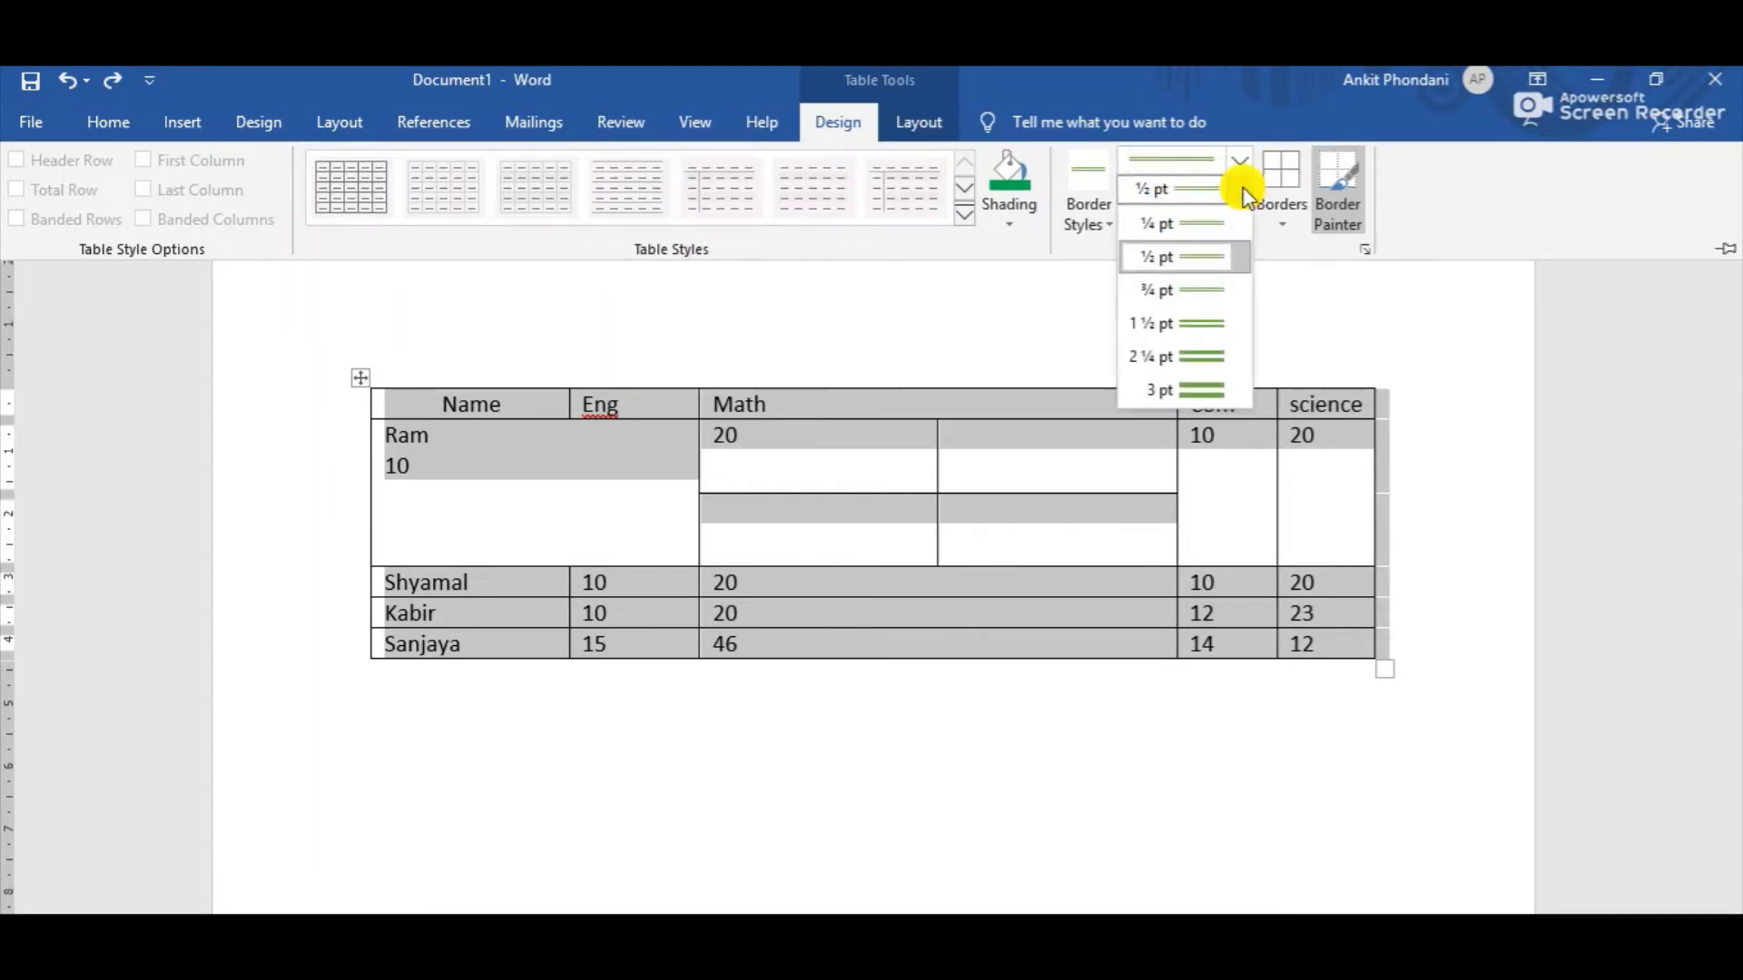
pyautogui.click(1171, 325)
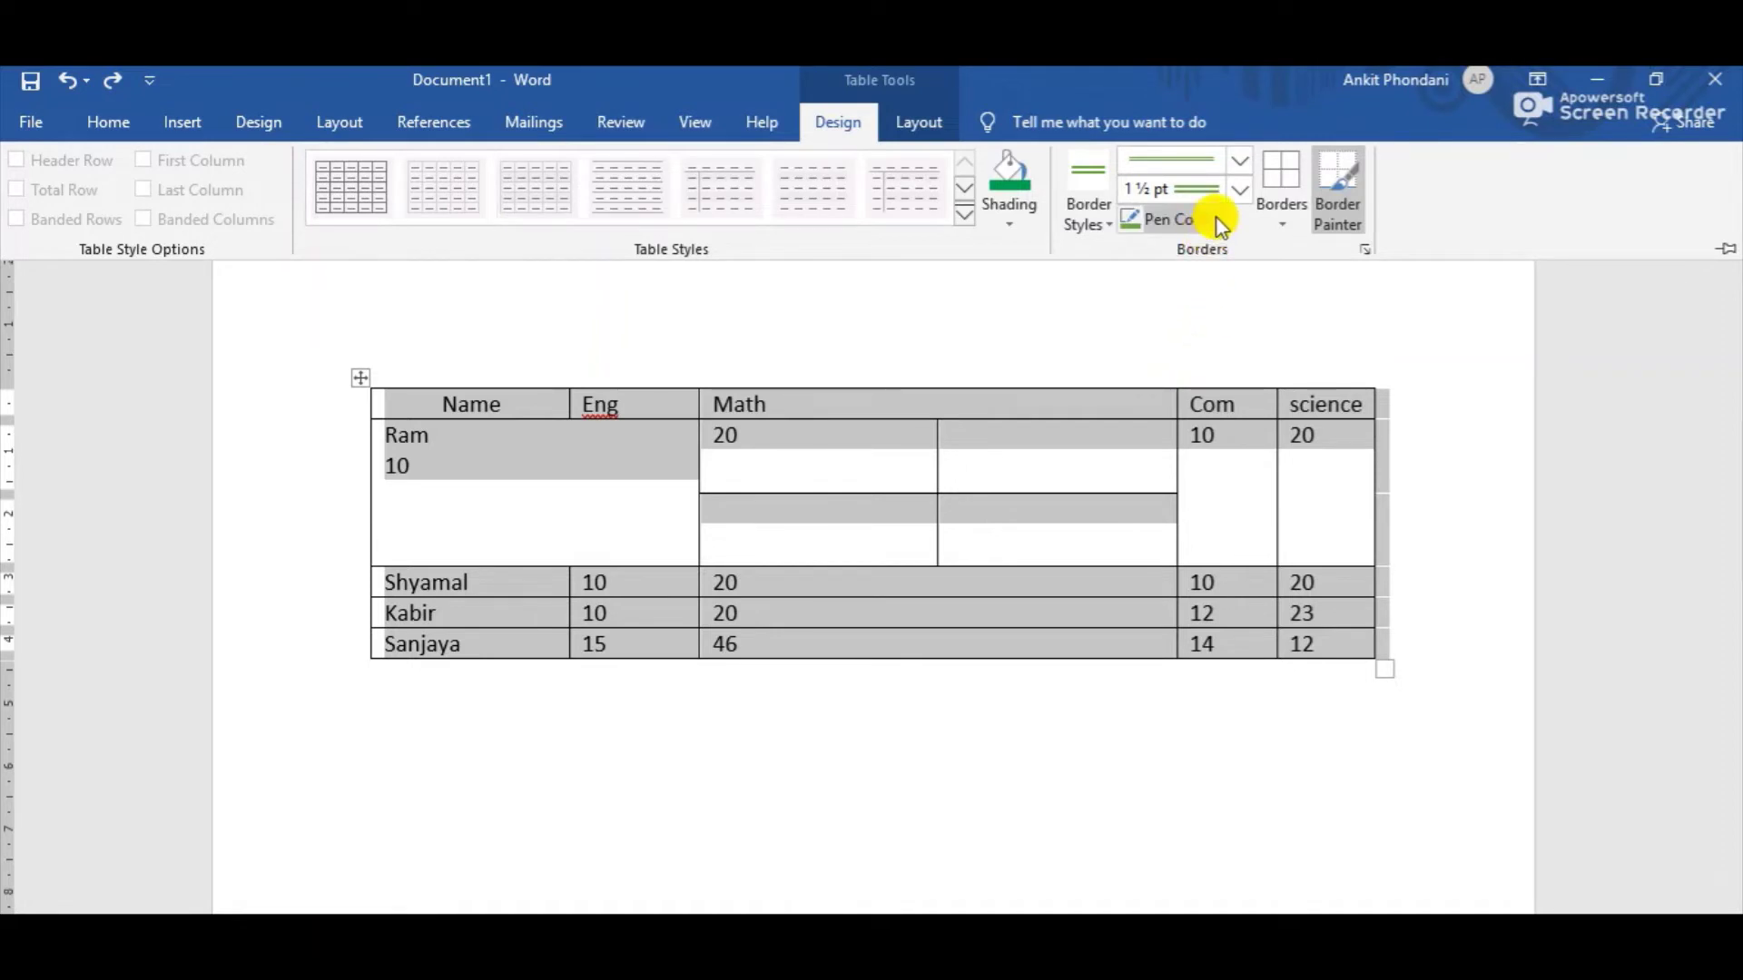
# - Change the border pen color to red, apply All Borders to the whole table and deselect it
pyautogui.click(1168, 219)
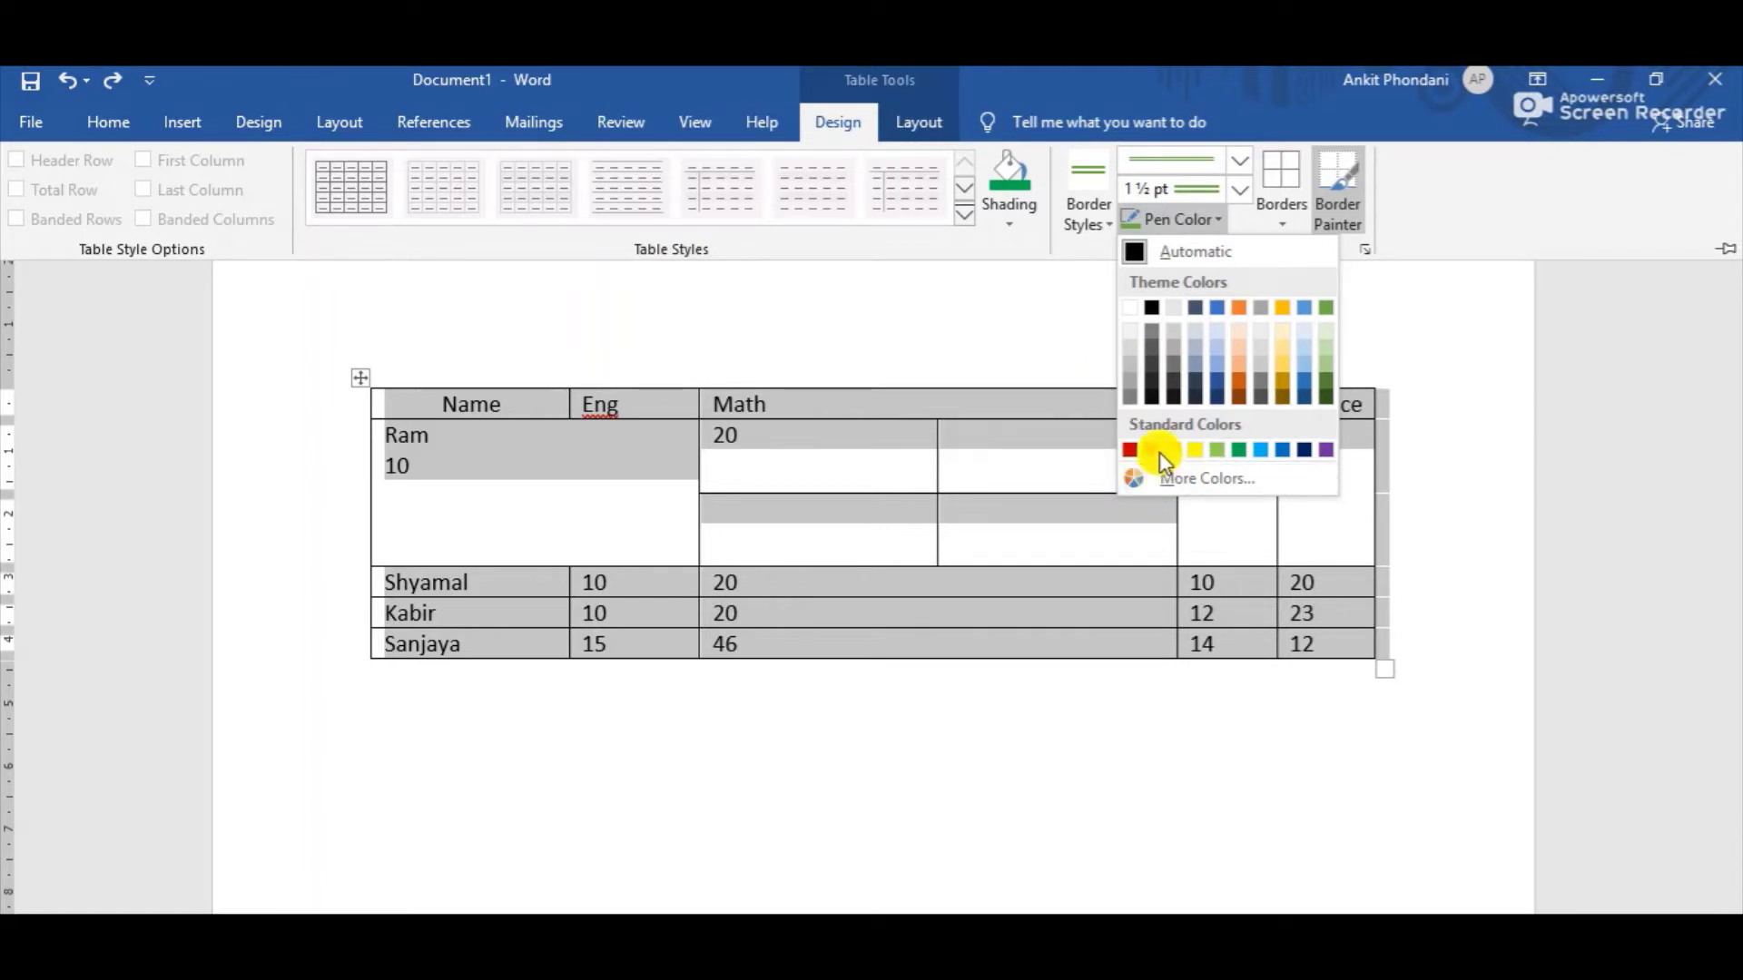
pyautogui.click(1128, 450)
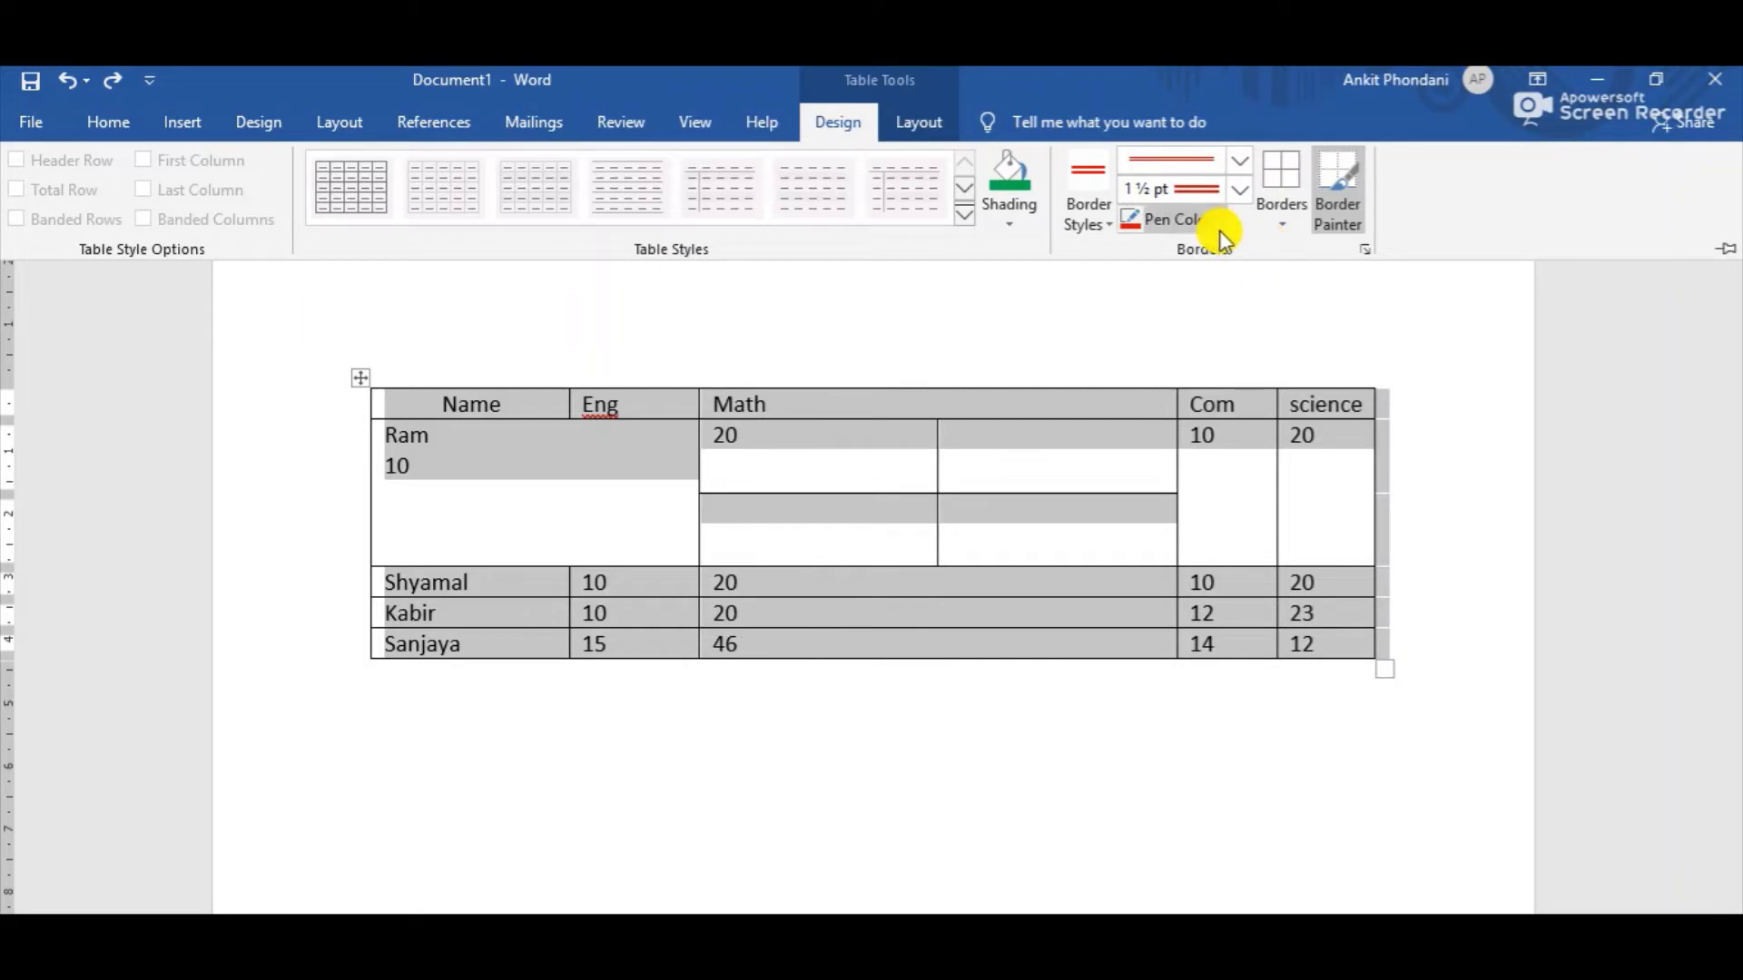
pyautogui.click(1282, 222)
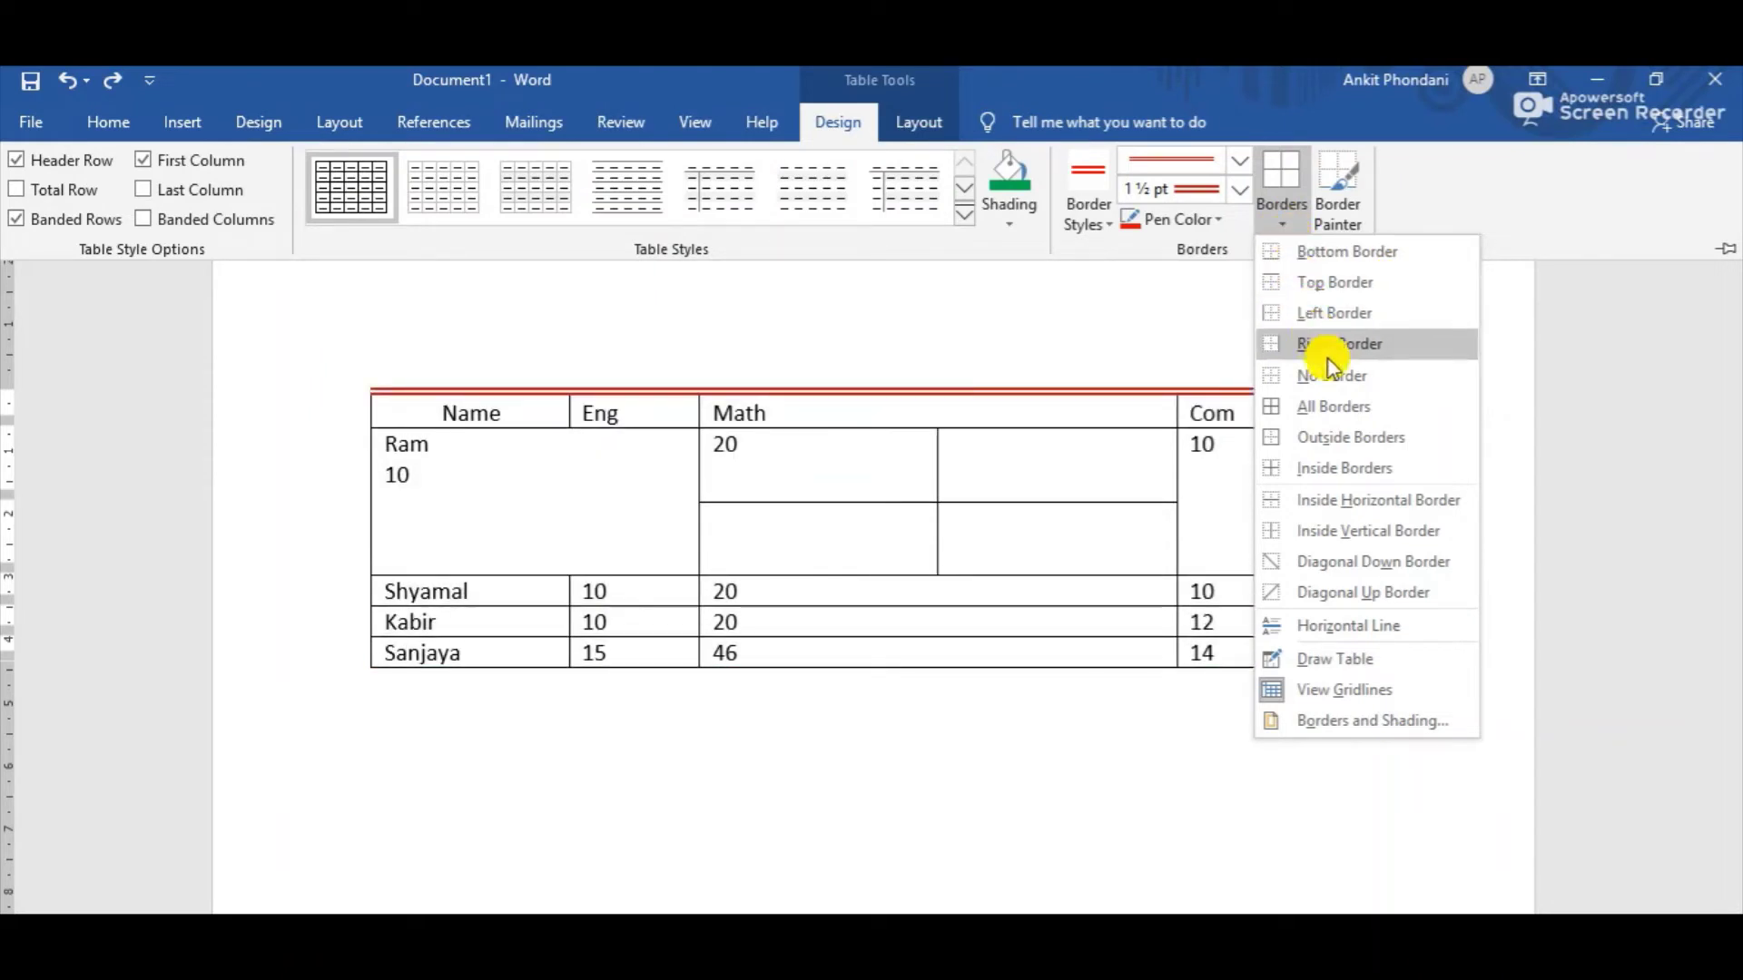
pyautogui.click(1327, 409)
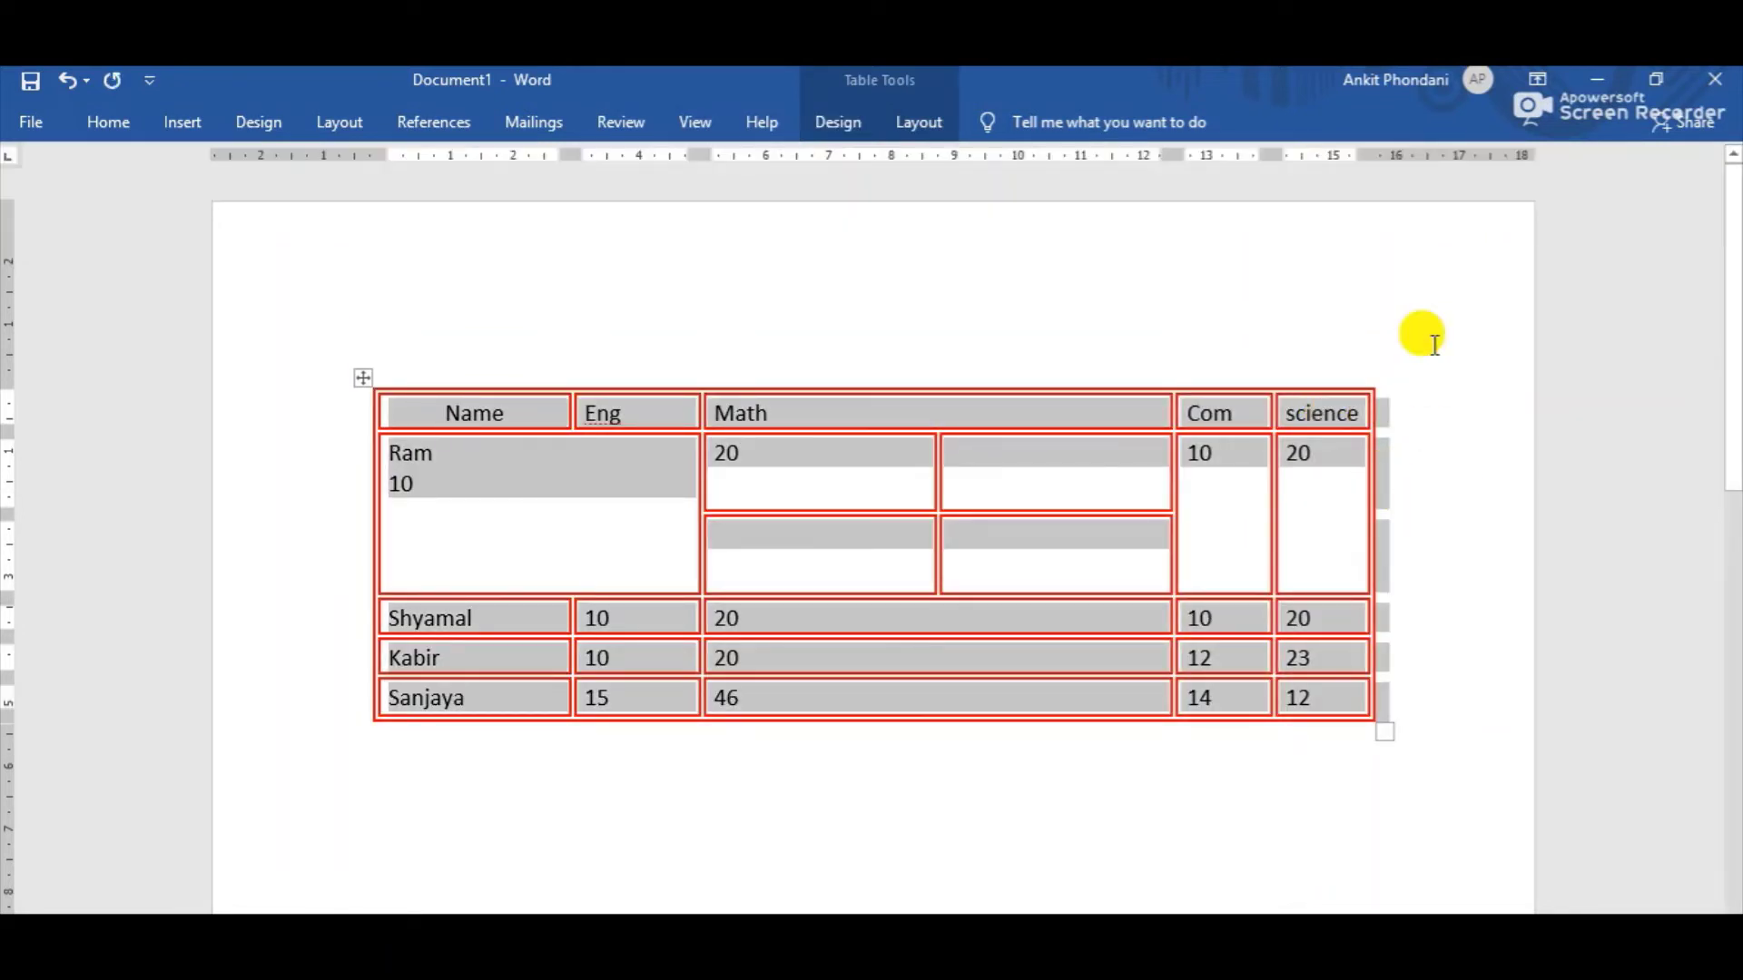
pyautogui.press('Right')
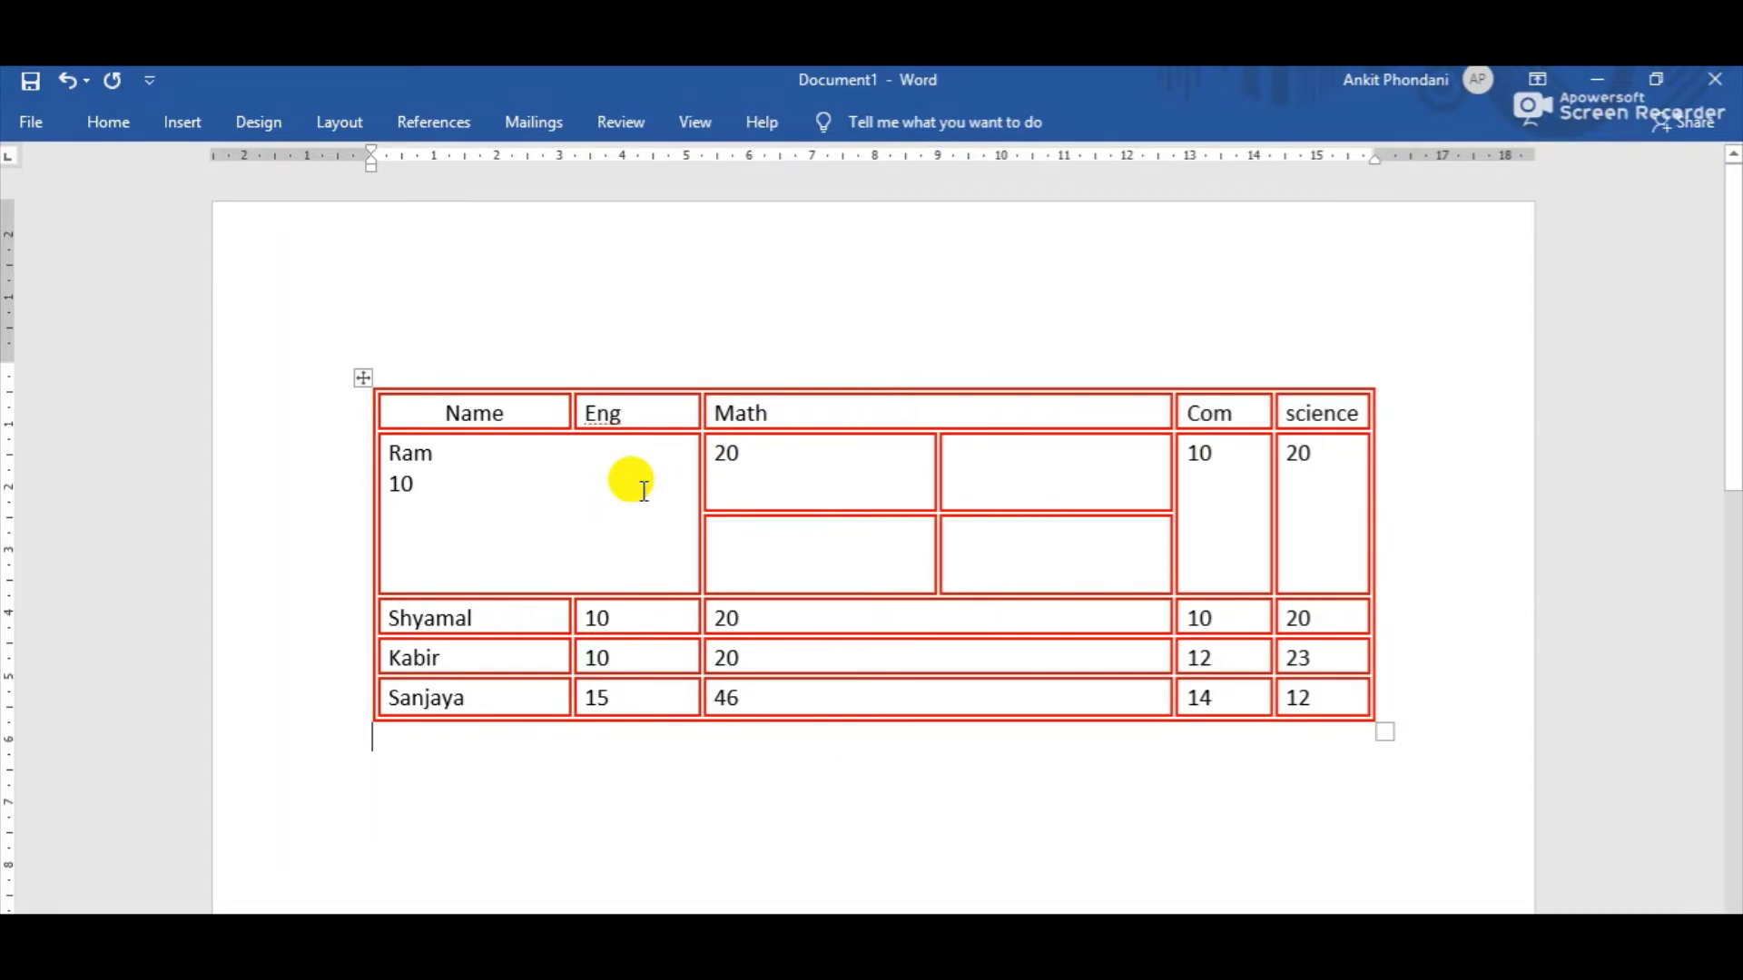
# - Shade the table's header row yellow and return to the document body
pyautogui.click(380, 413)
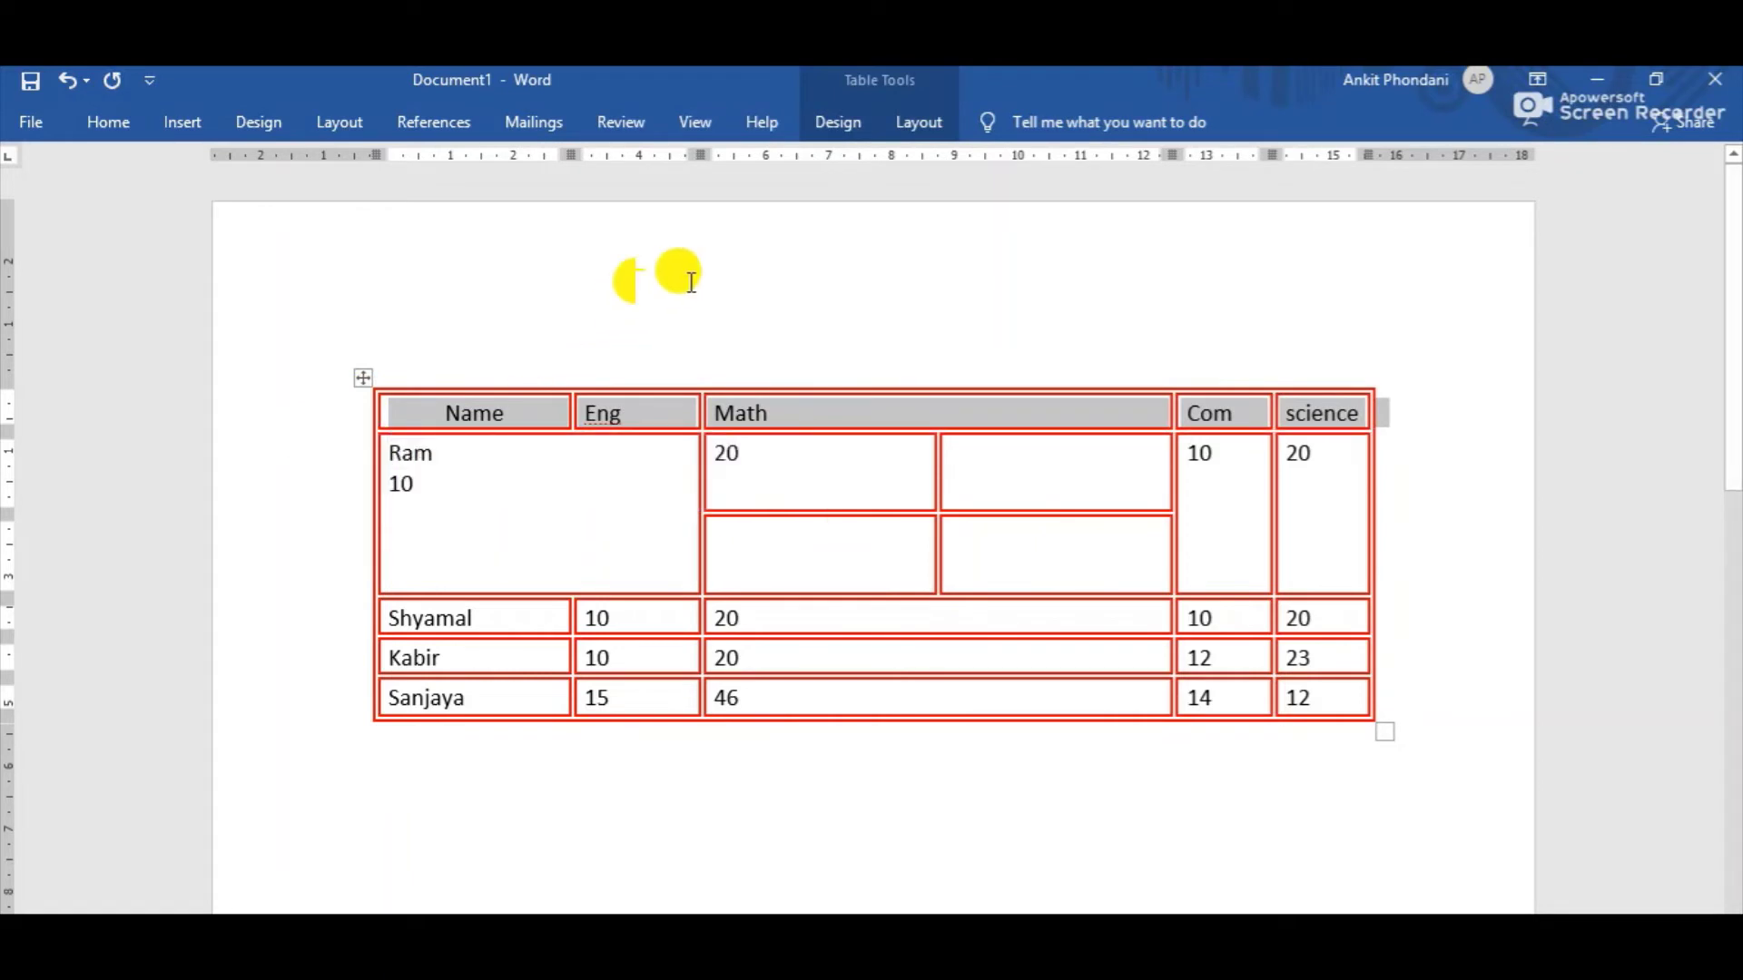
pyautogui.click(846, 129)
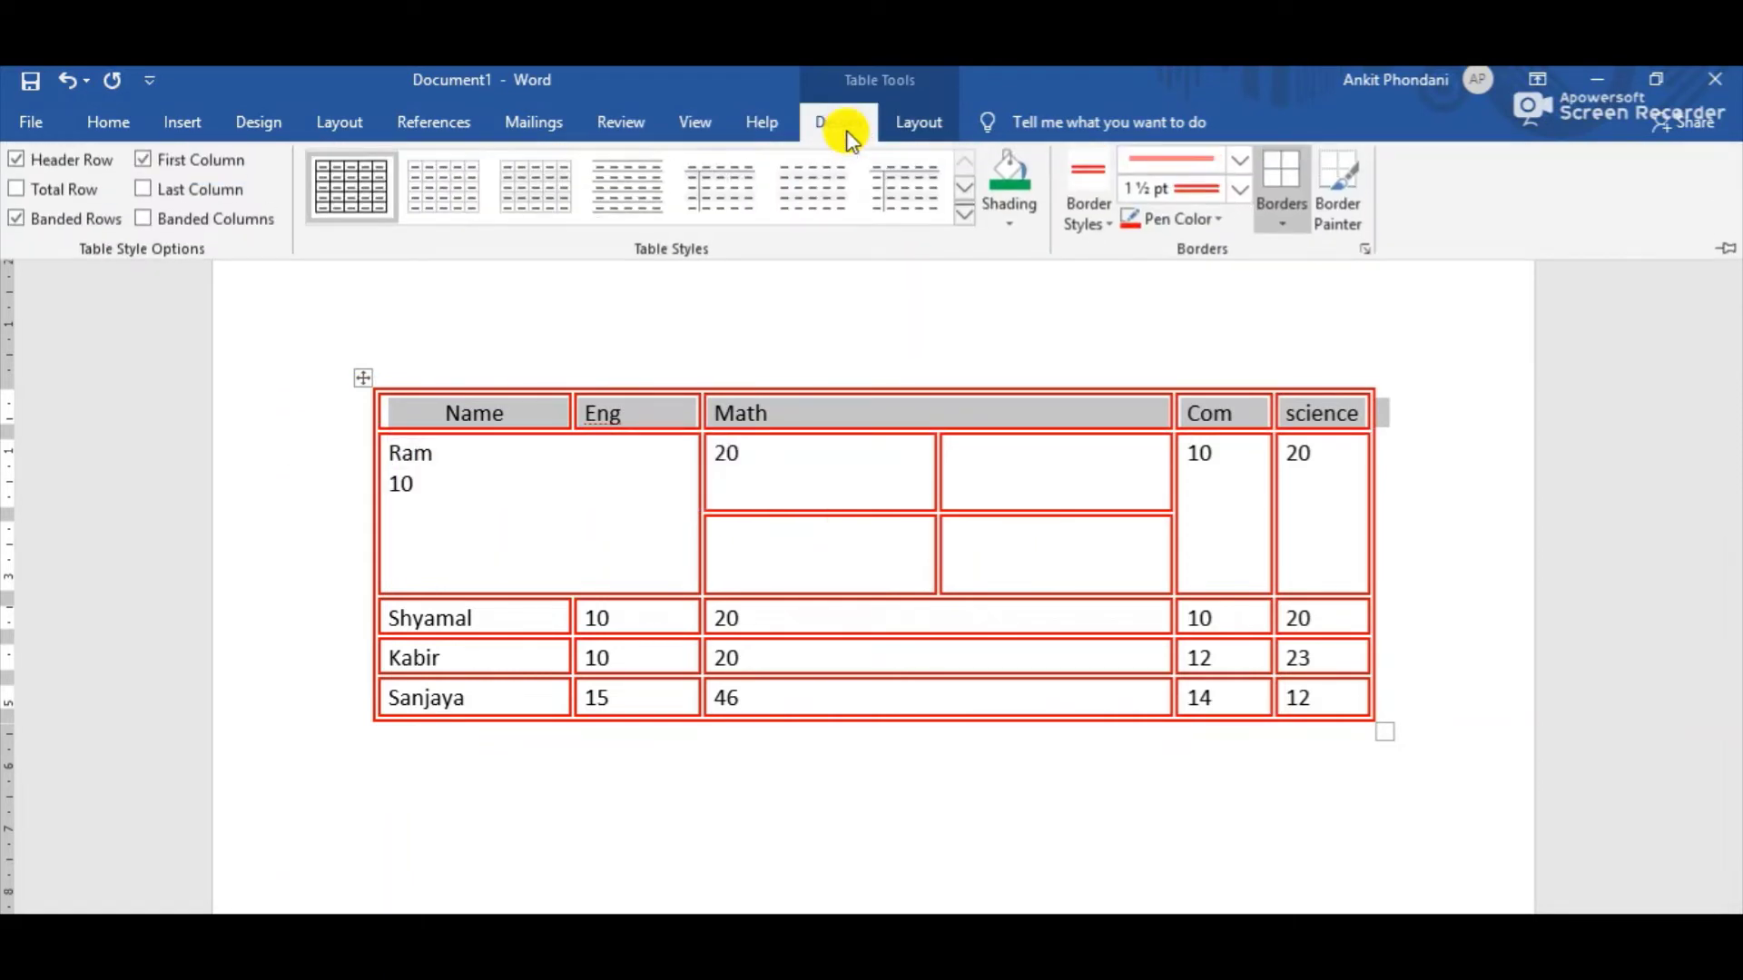
pyautogui.click(1008, 226)
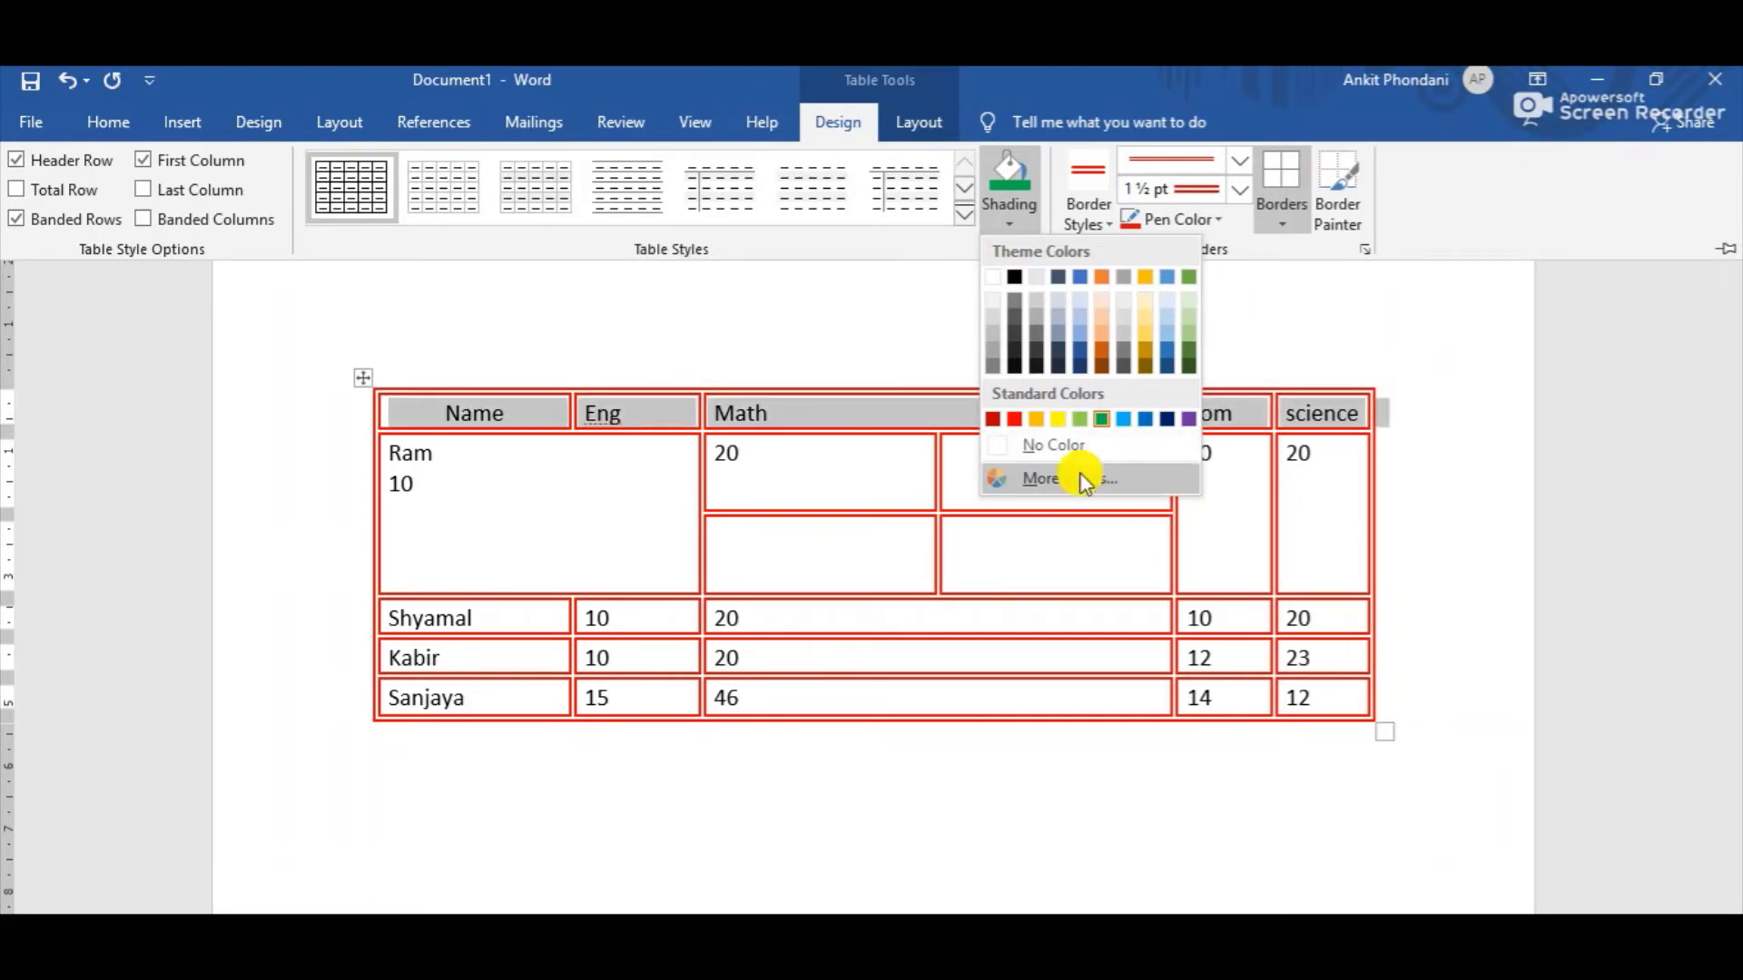
pyautogui.click(1059, 419)
pyautogui.doubleClick(937, 295)
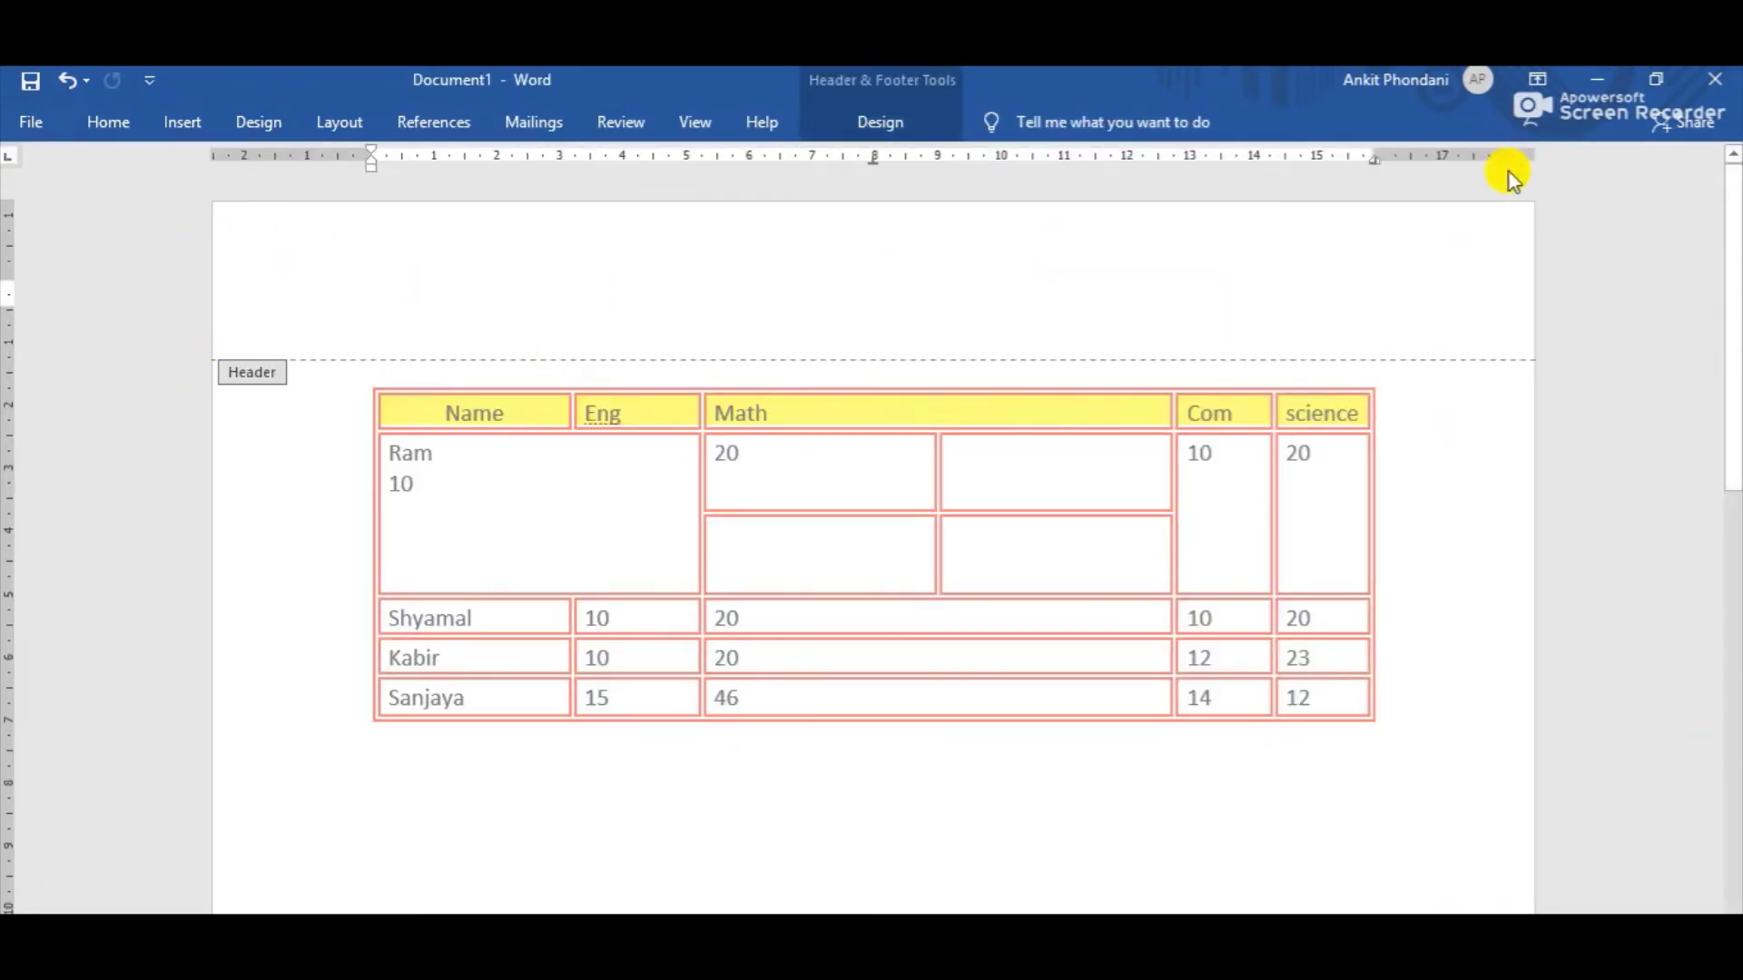
pyautogui.press('Escape')
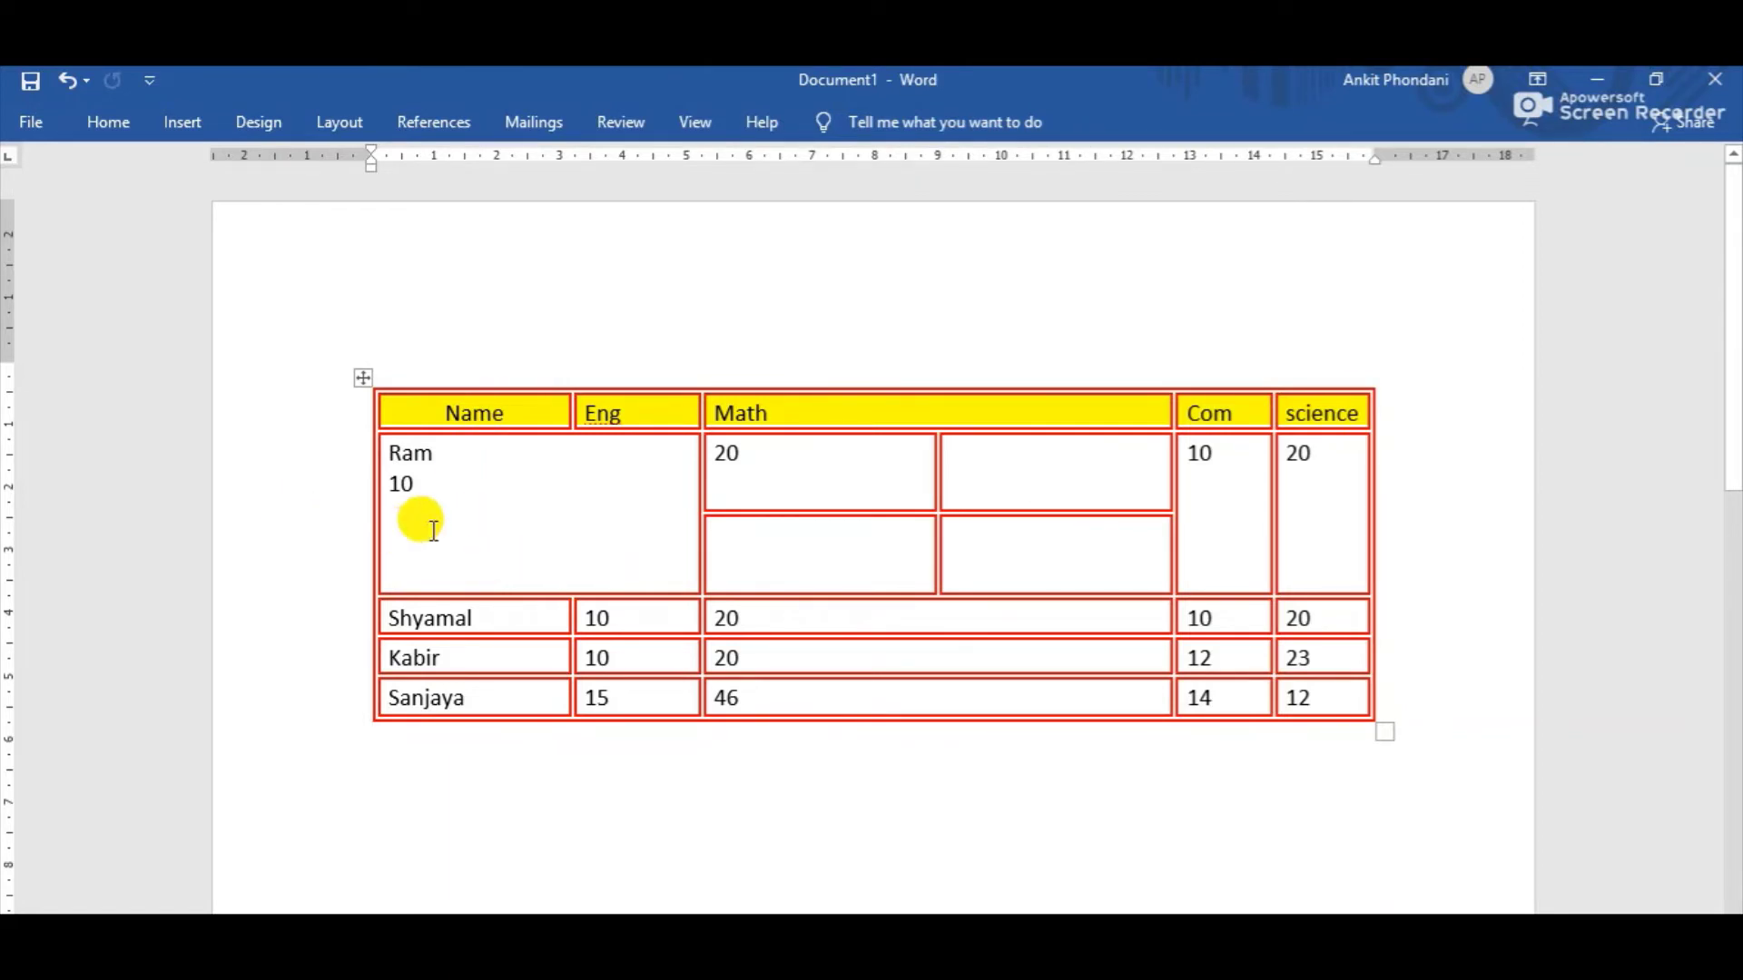
# - Shade the merged Name and Eng cell of the first student row green
pyautogui.click(463, 491)
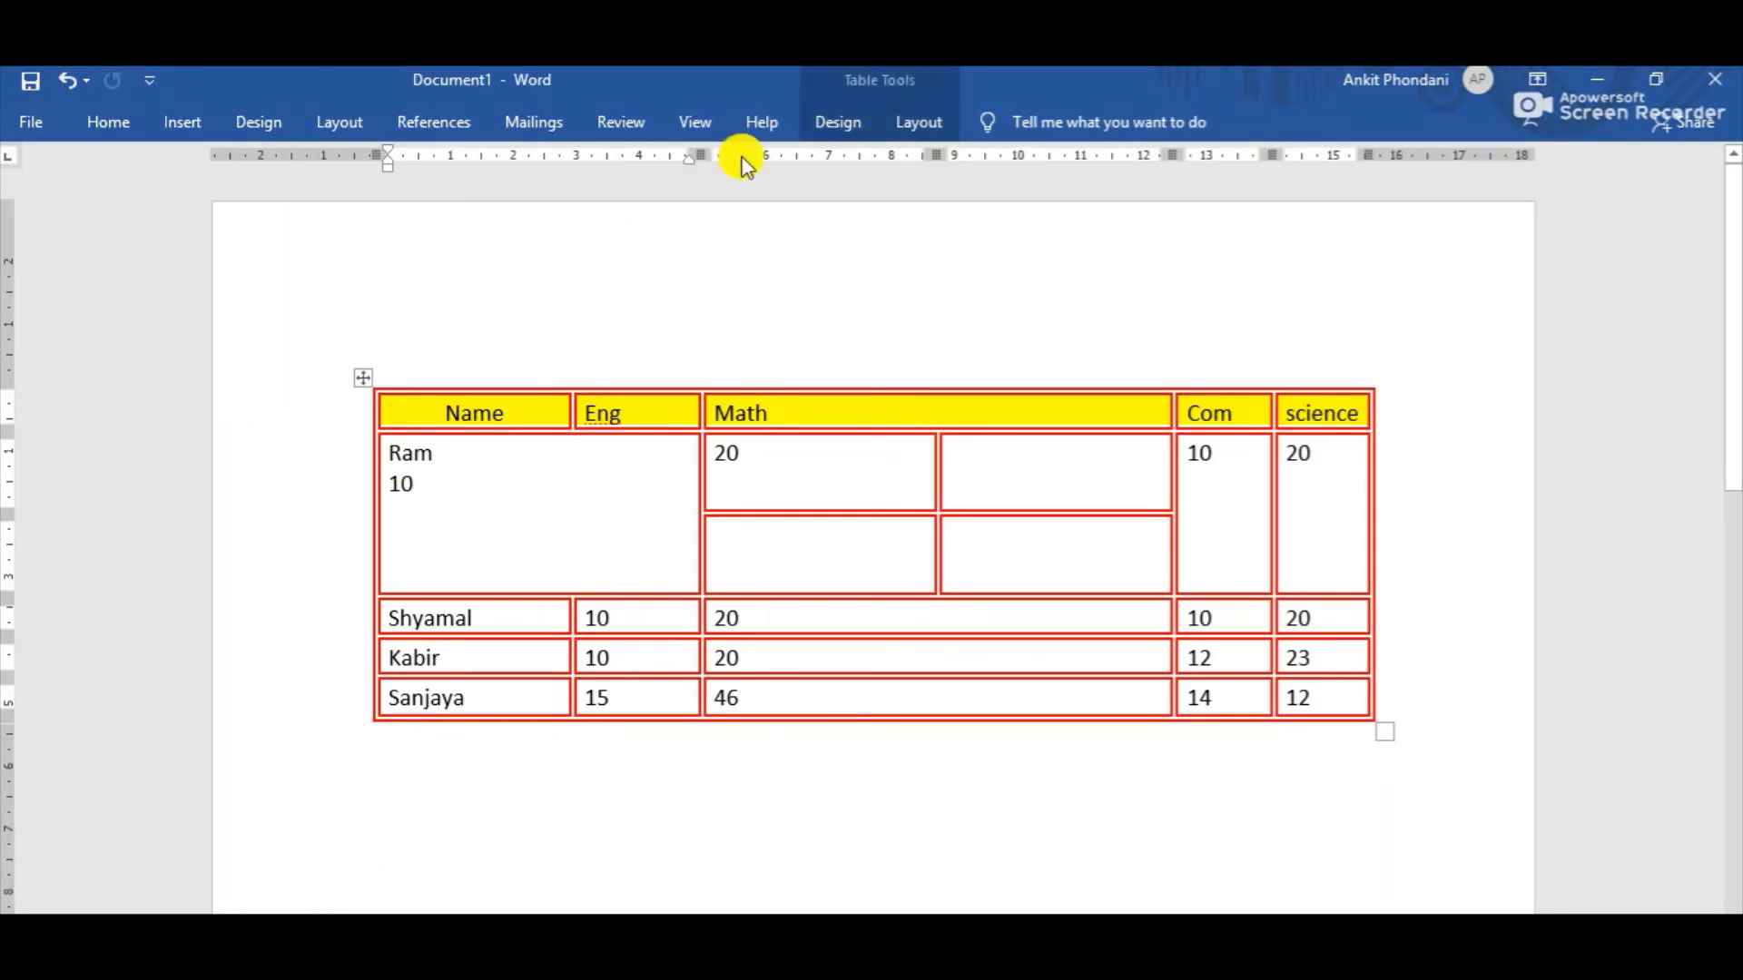
pyautogui.click(831, 126)
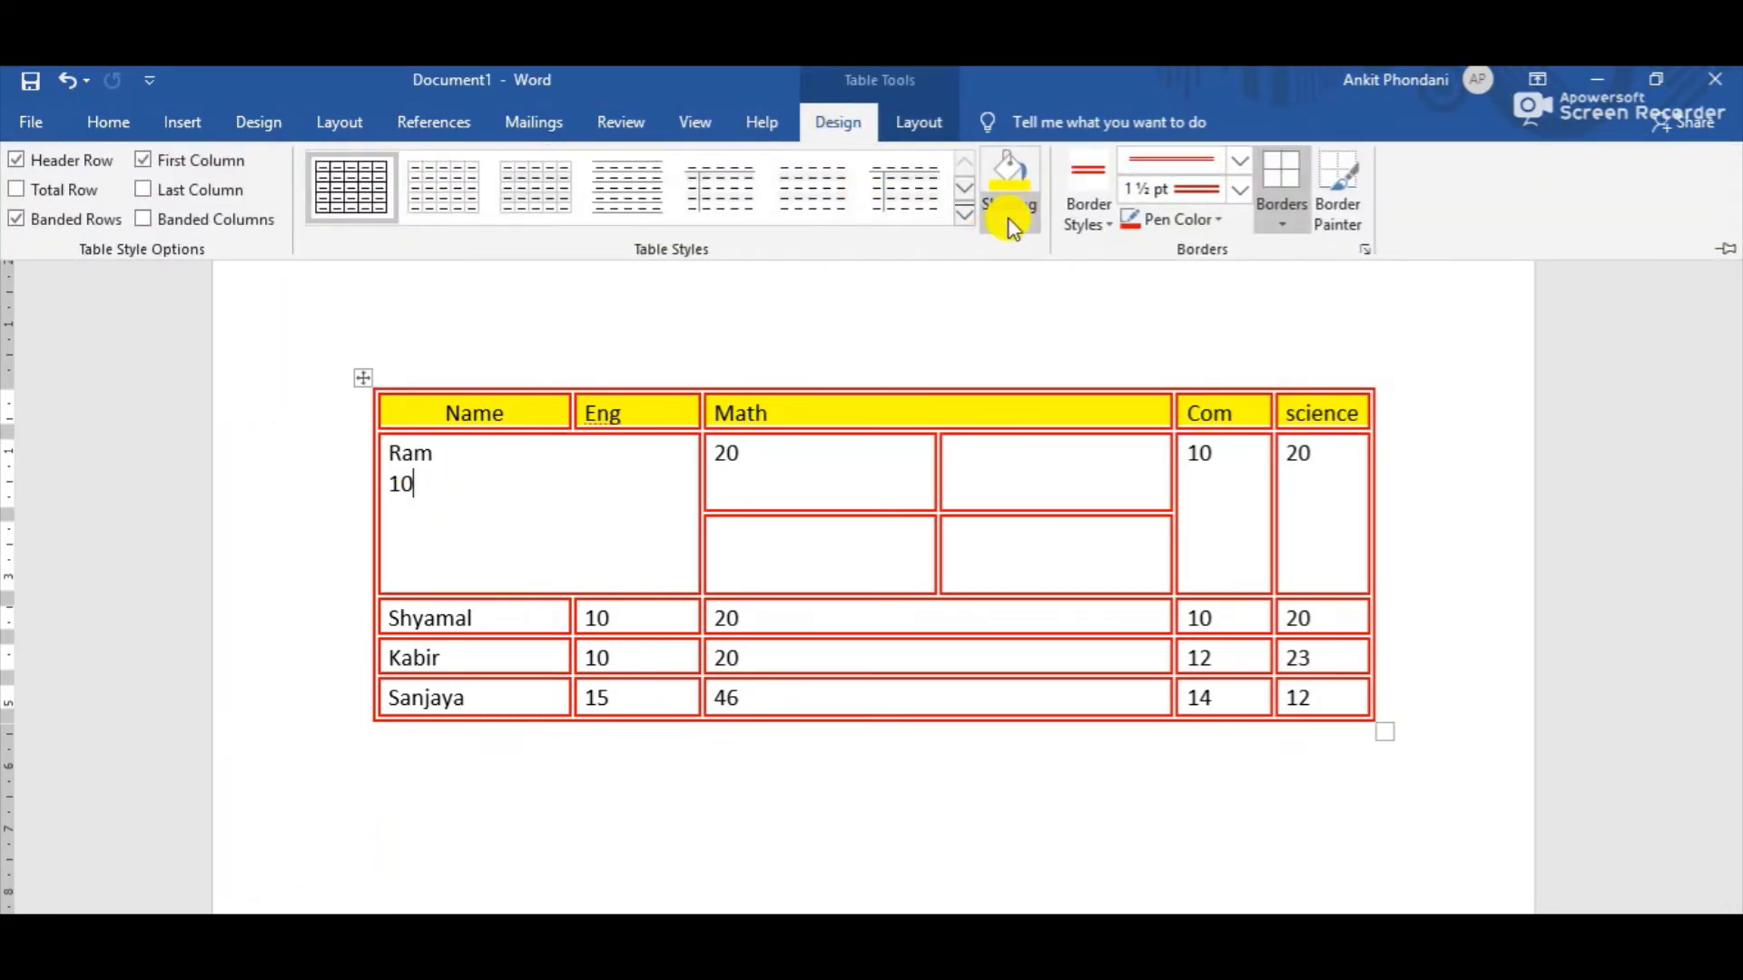
pyautogui.click(1008, 216)
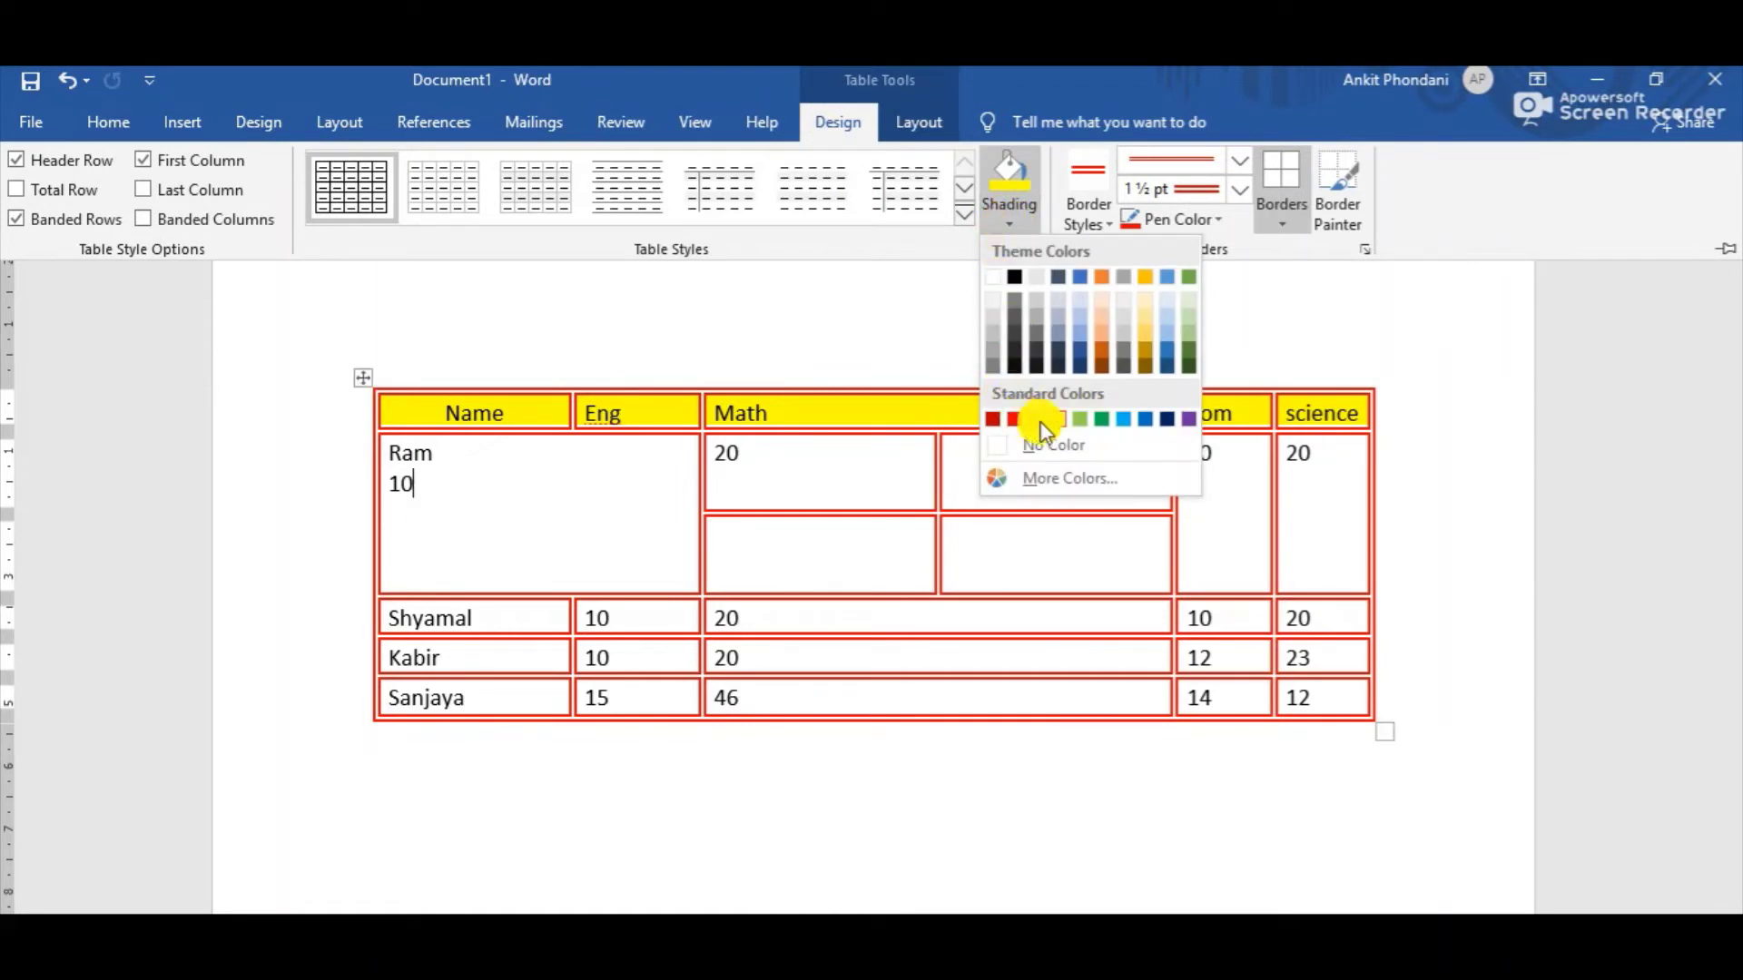
pyautogui.click(1101, 418)
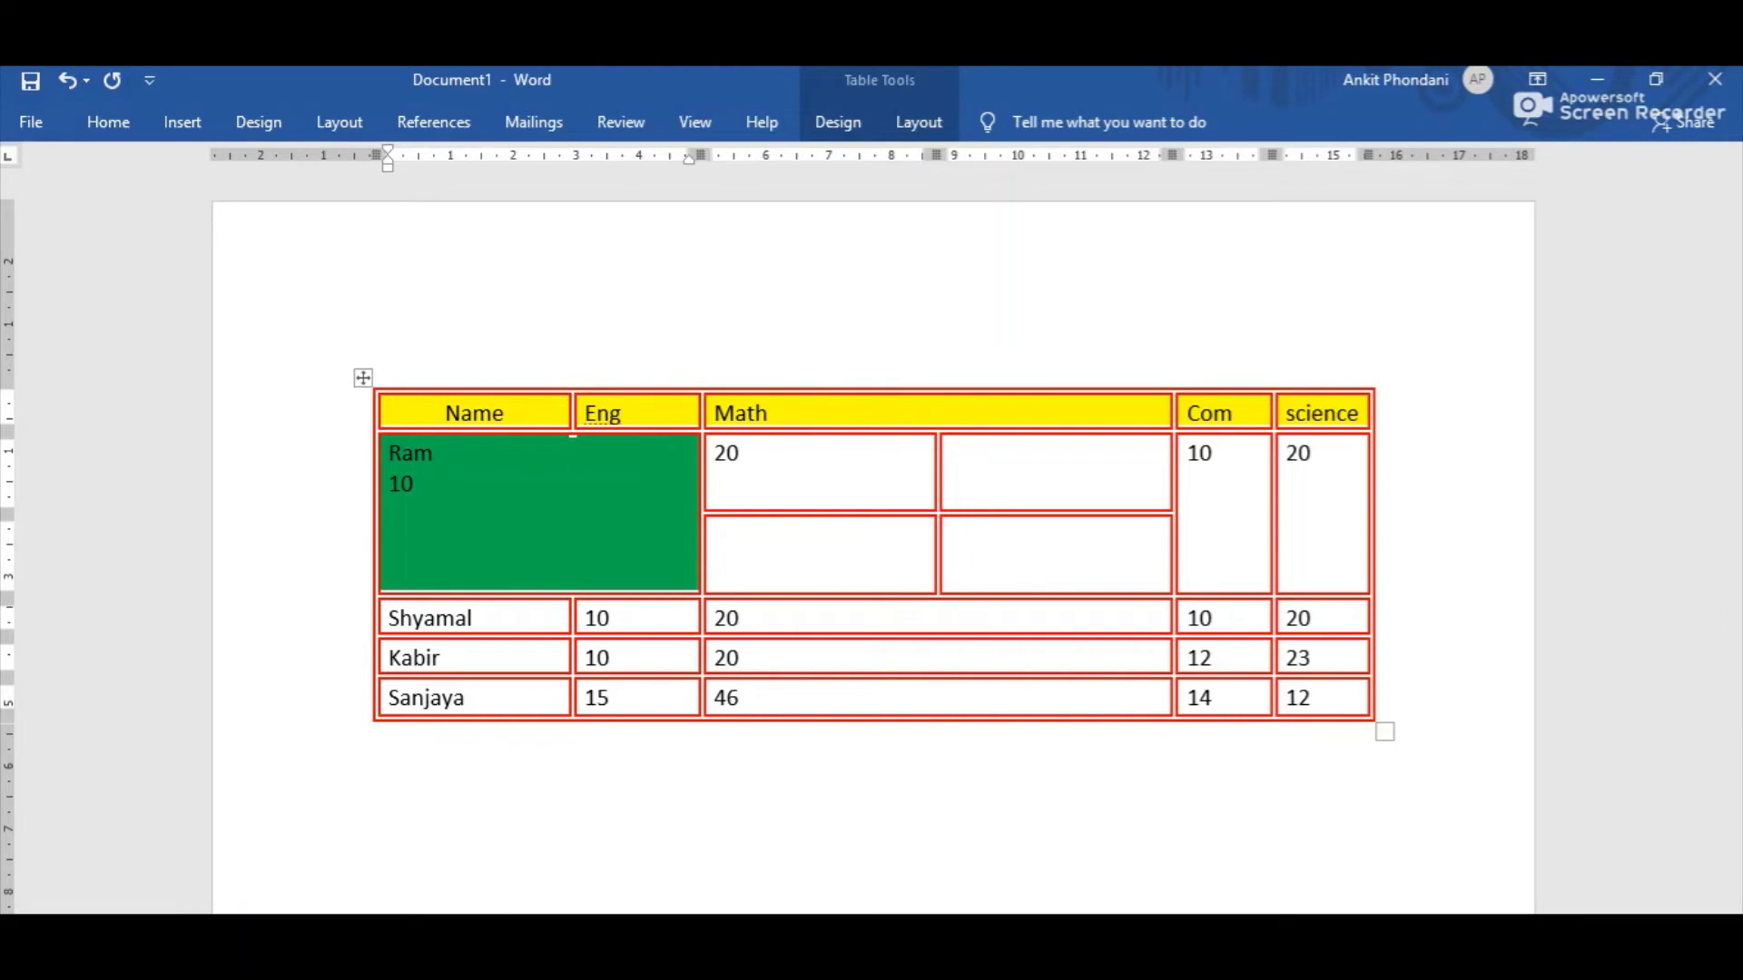
# - Check the notes on resizing and aligning tables in class vi.docx and return to Document1
pyautogui.hotkey('alt', 'Tab')
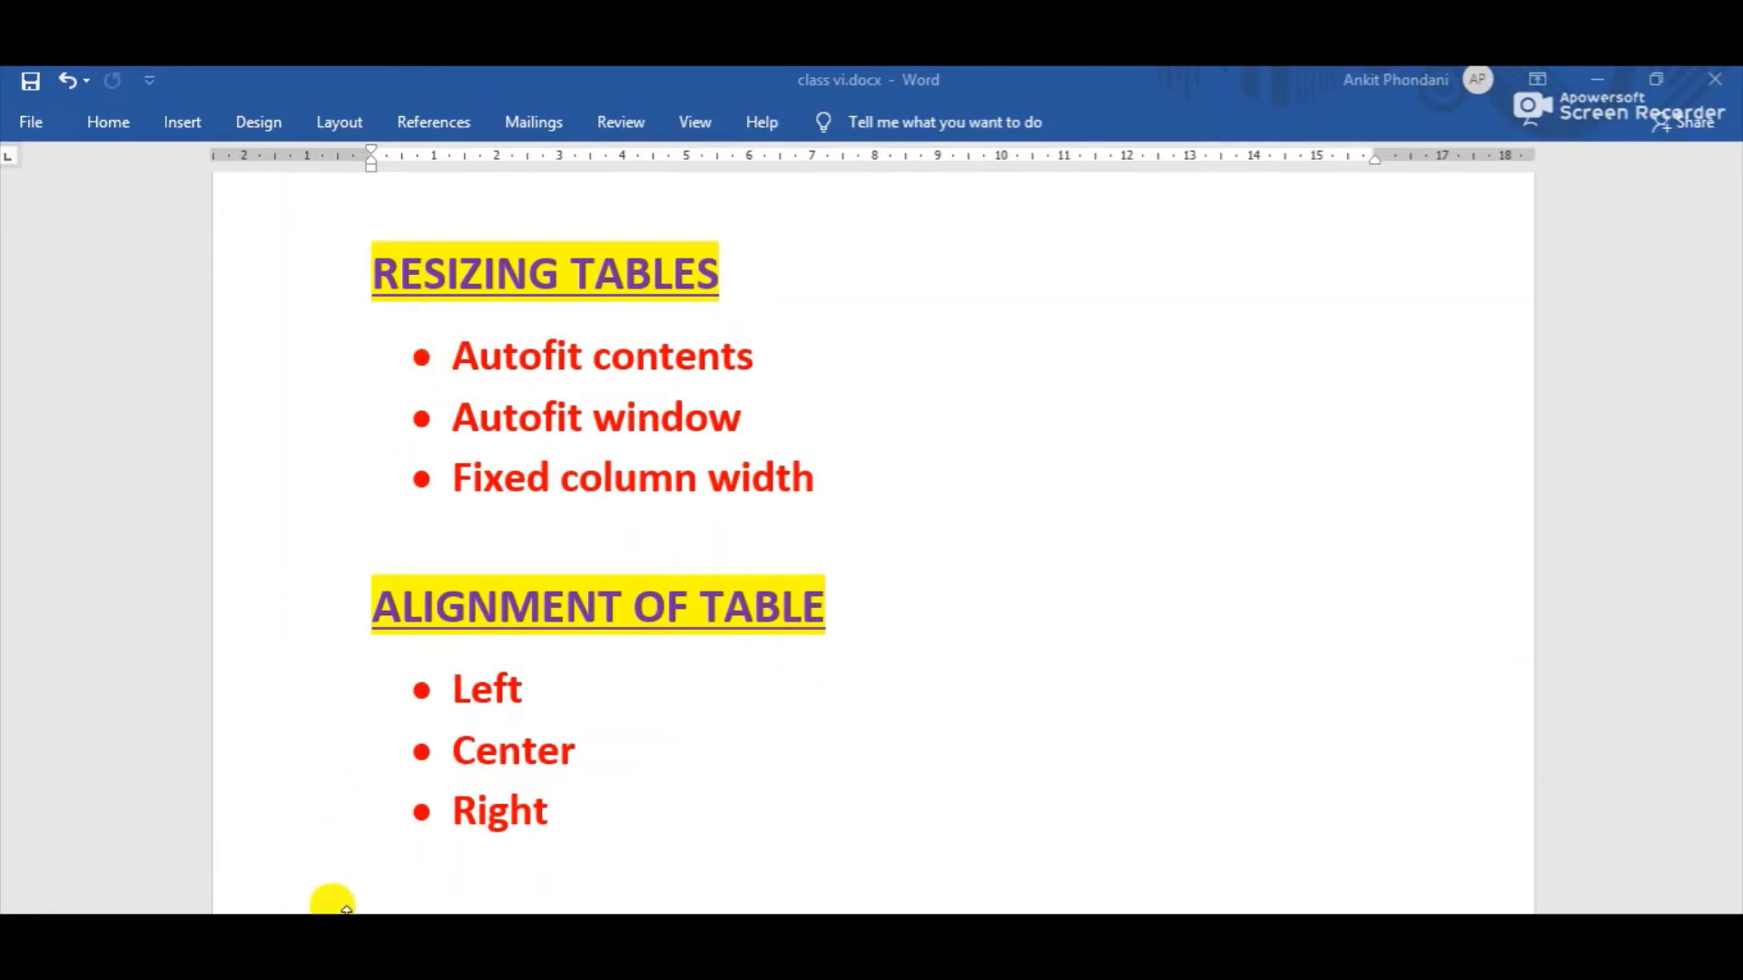
pyautogui.moveTo(349, 935)
pyautogui.click(472, 876)
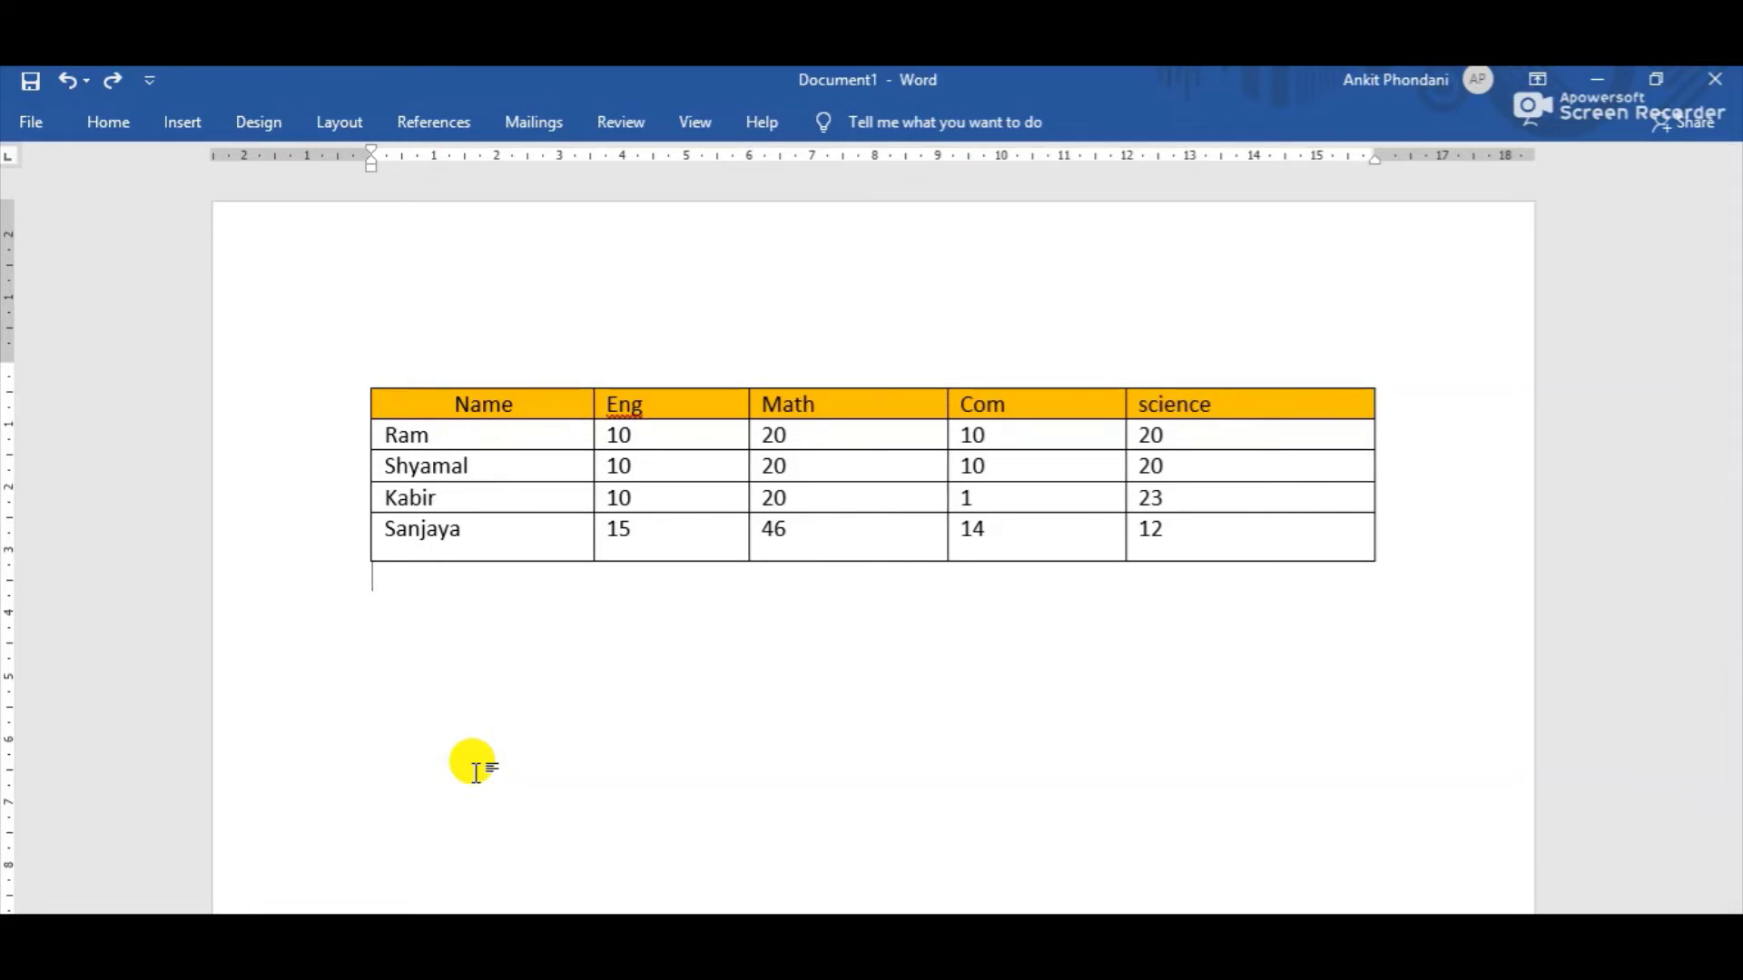
# - Resize the whole marks table with AutoFit Contents and deselect it
pyautogui.moveTo(357, 490)
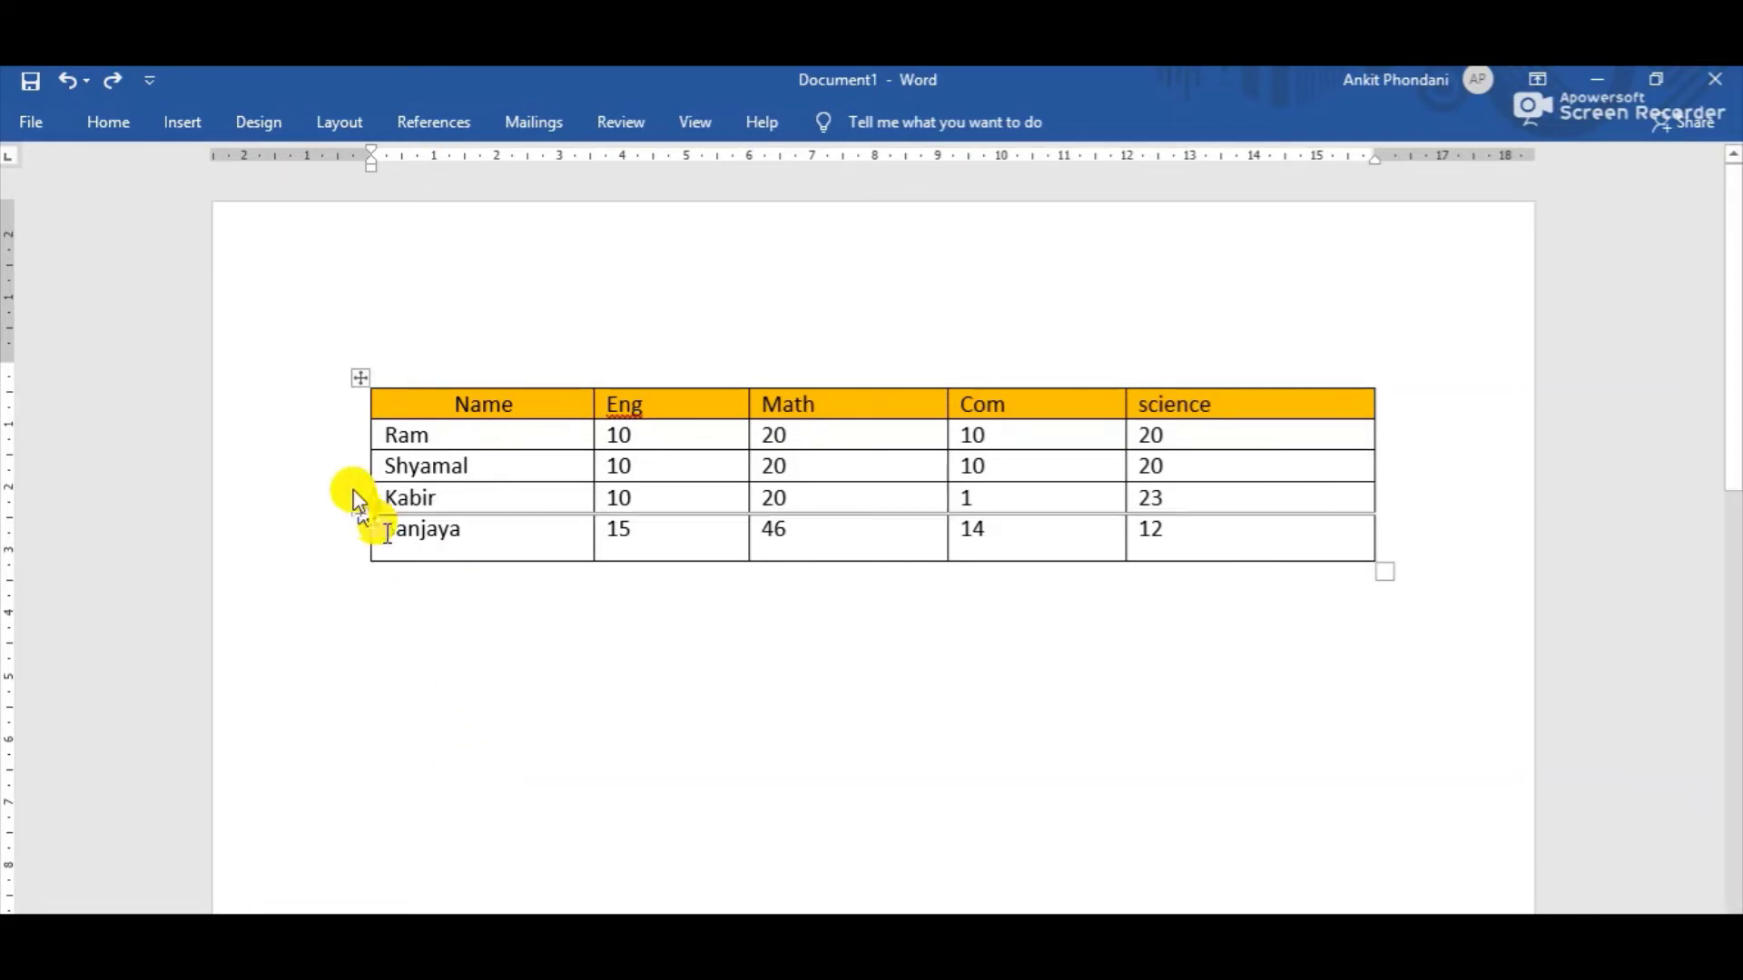
pyautogui.click(359, 374)
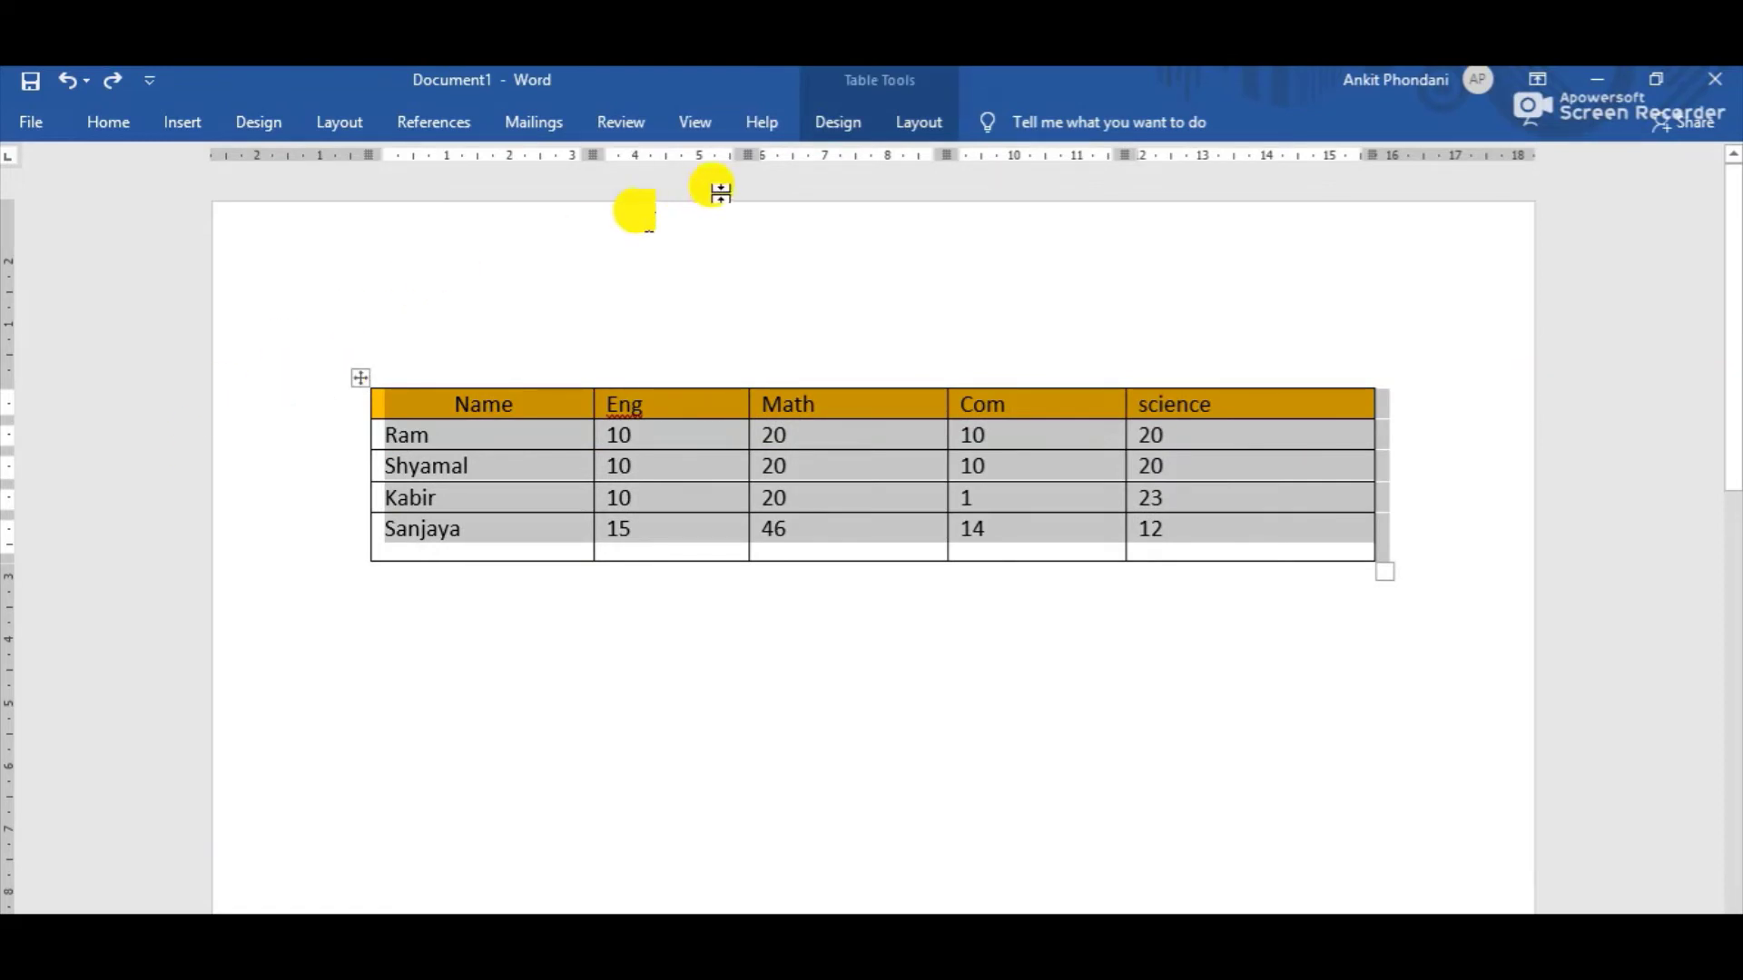
pyautogui.click(921, 116)
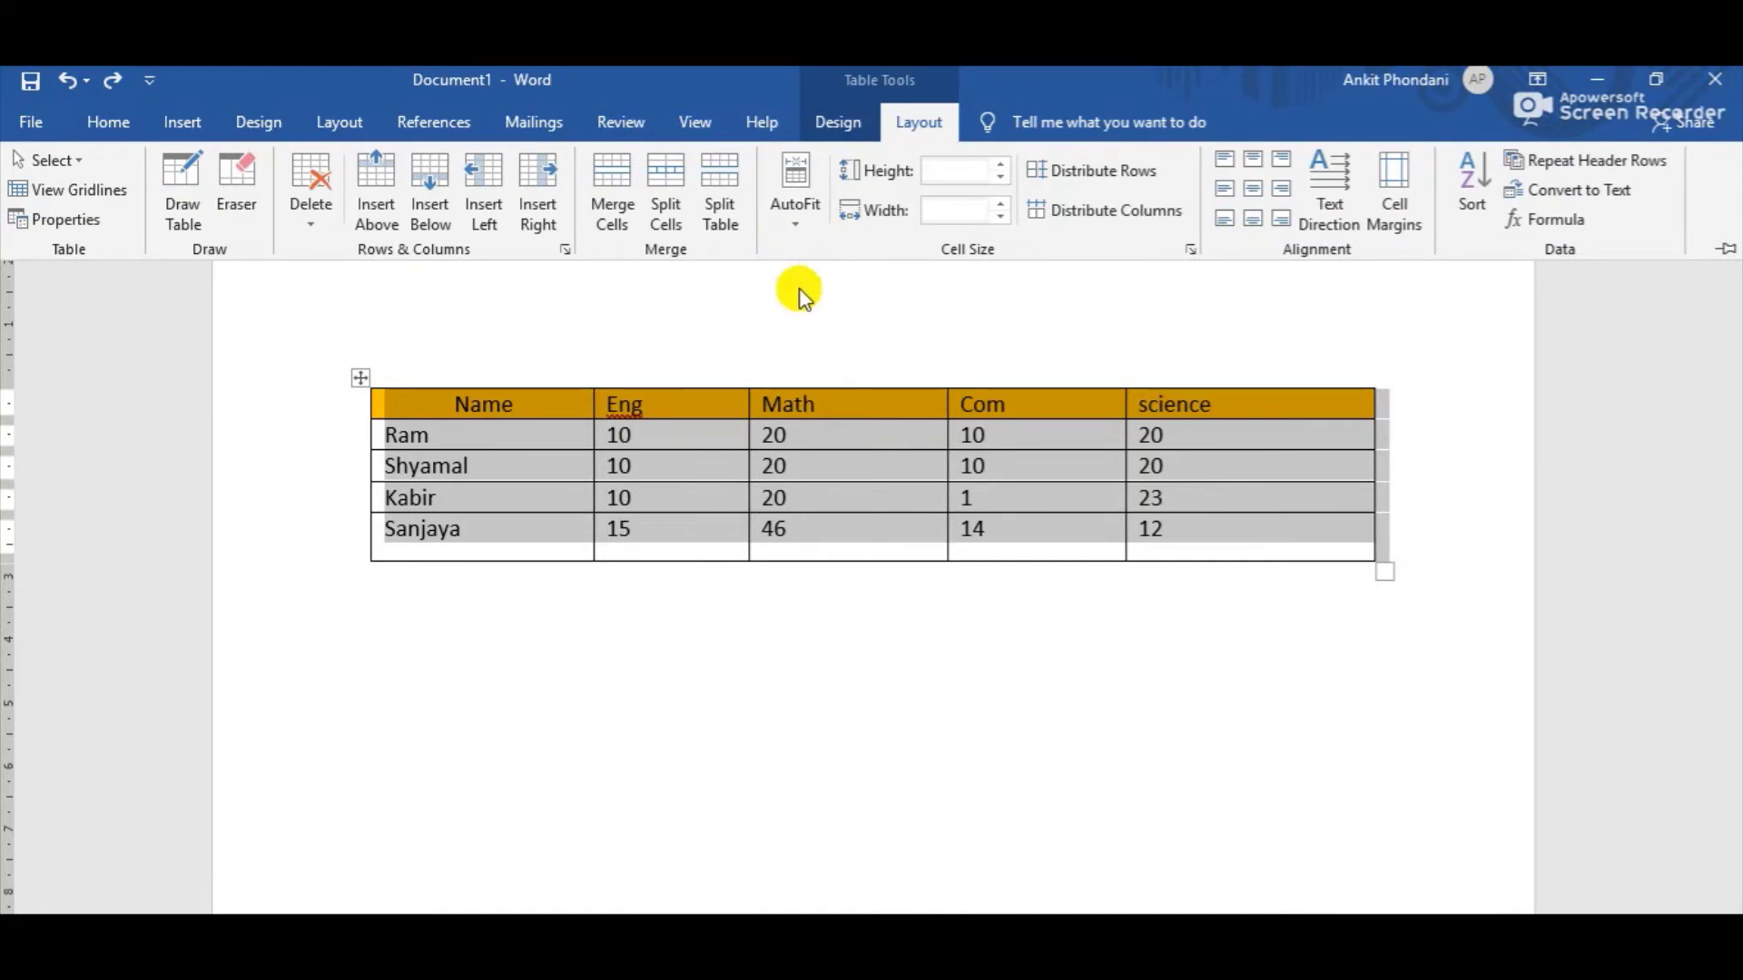
pyautogui.click(797, 227)
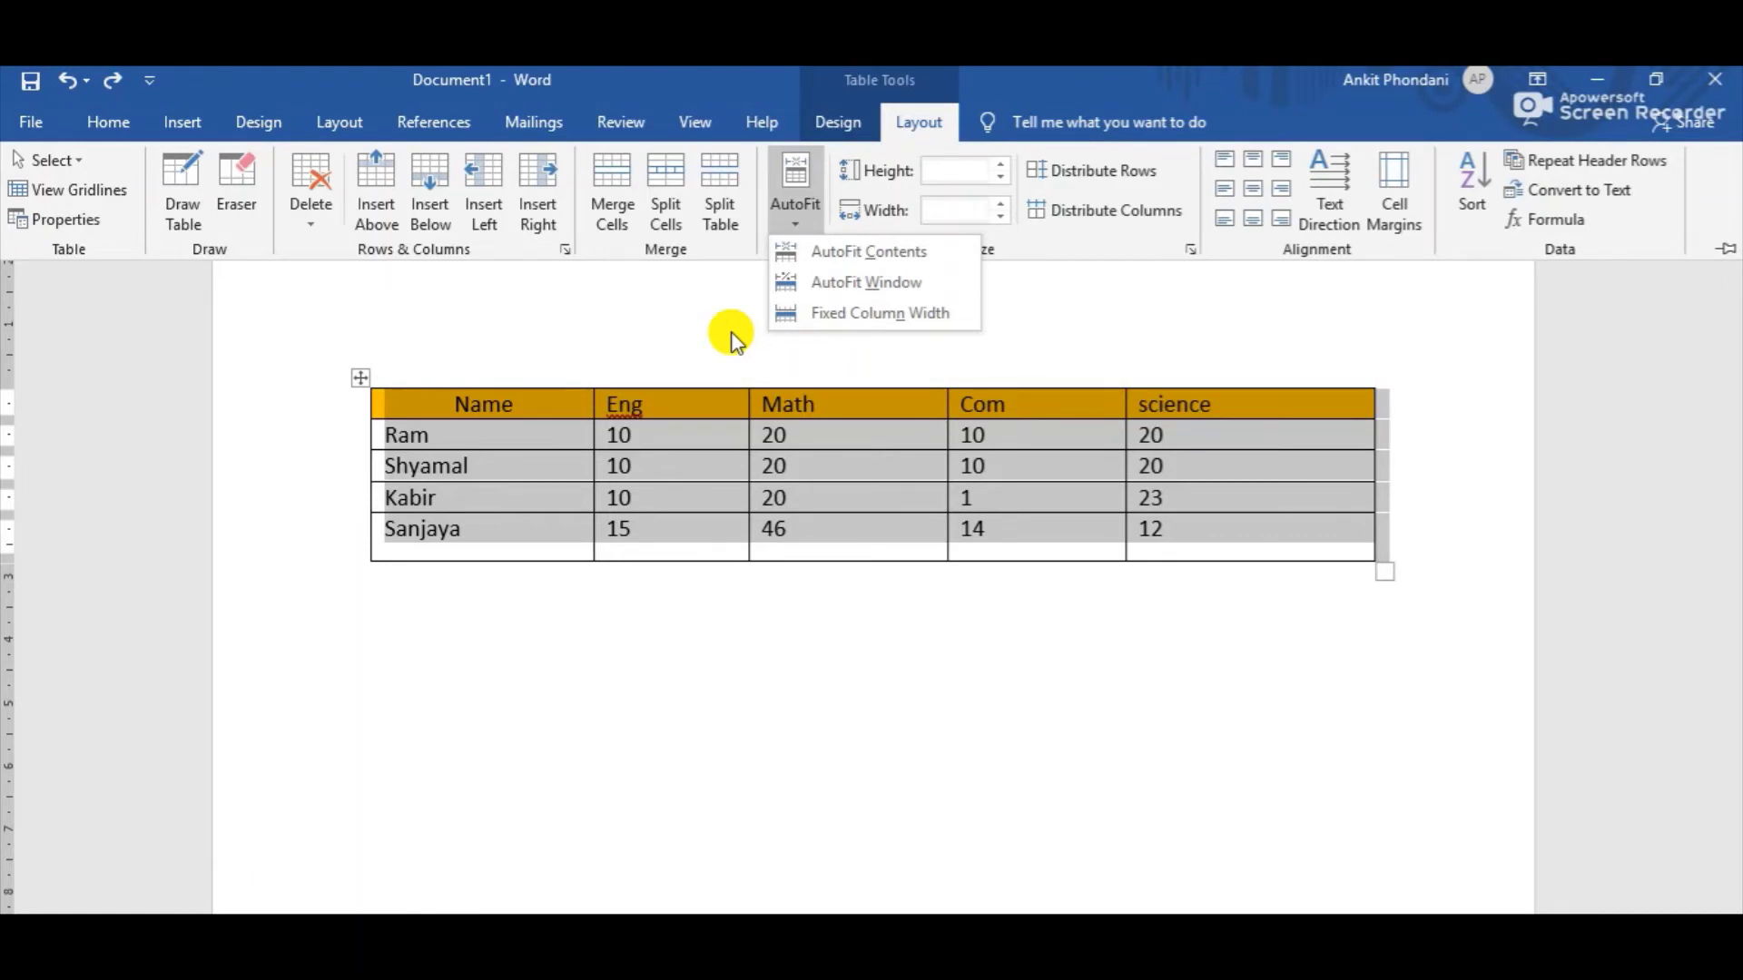
pyautogui.click(828, 254)
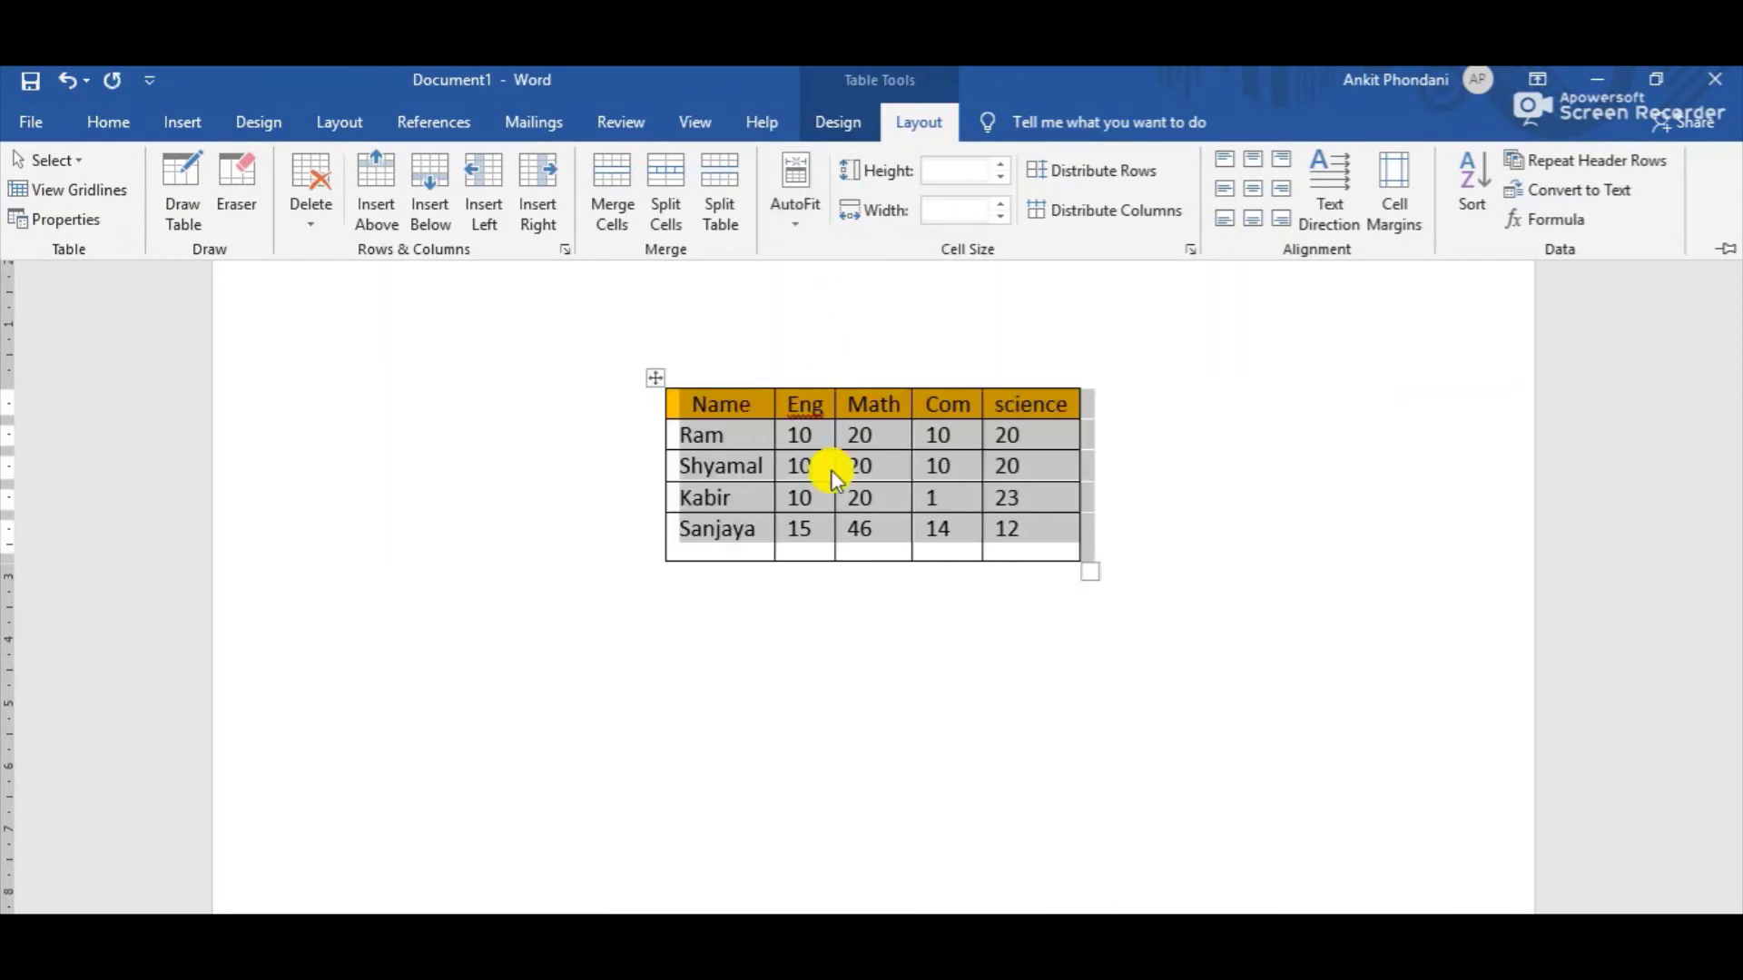
pyautogui.click(875, 769)
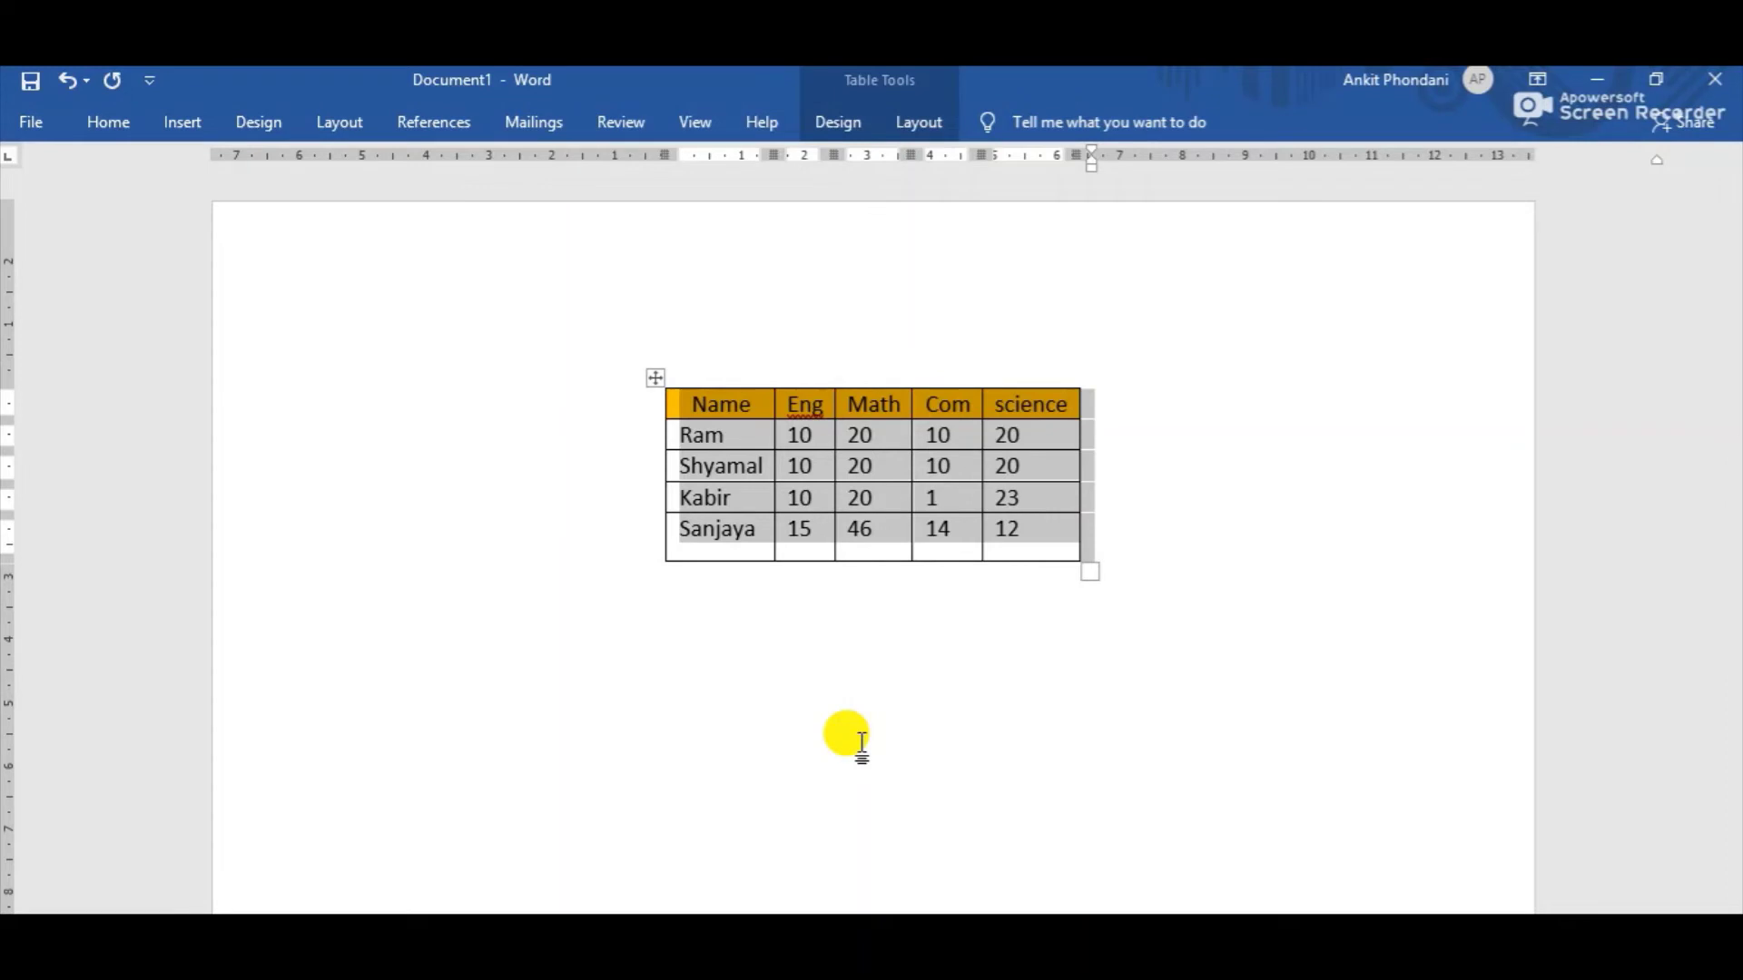
pyautogui.moveTo(762, 536)
pyautogui.mouseDown()
pyautogui.moveTo(727, 541)
pyautogui.moveTo(736, 508)
pyautogui.moveTo(758, 549)
pyautogui.mouseUp()
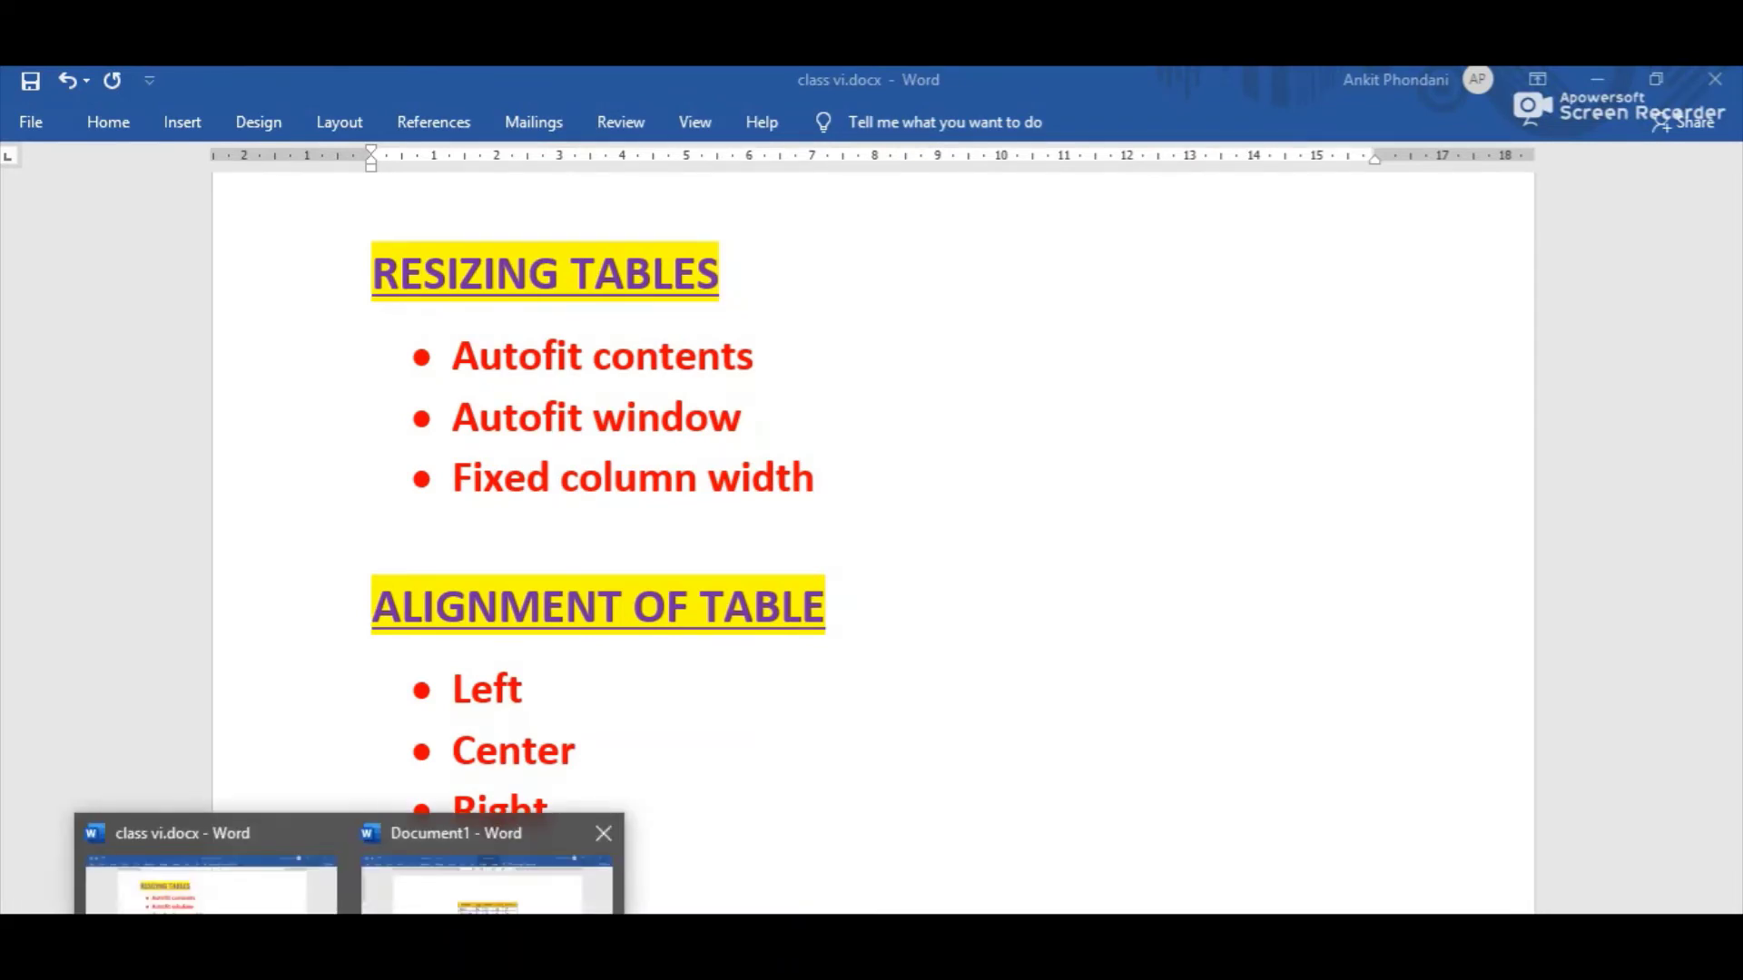
# - Return to Document1 and resize the whole marks table with AutoFit Window
pyautogui.click(563, 862)
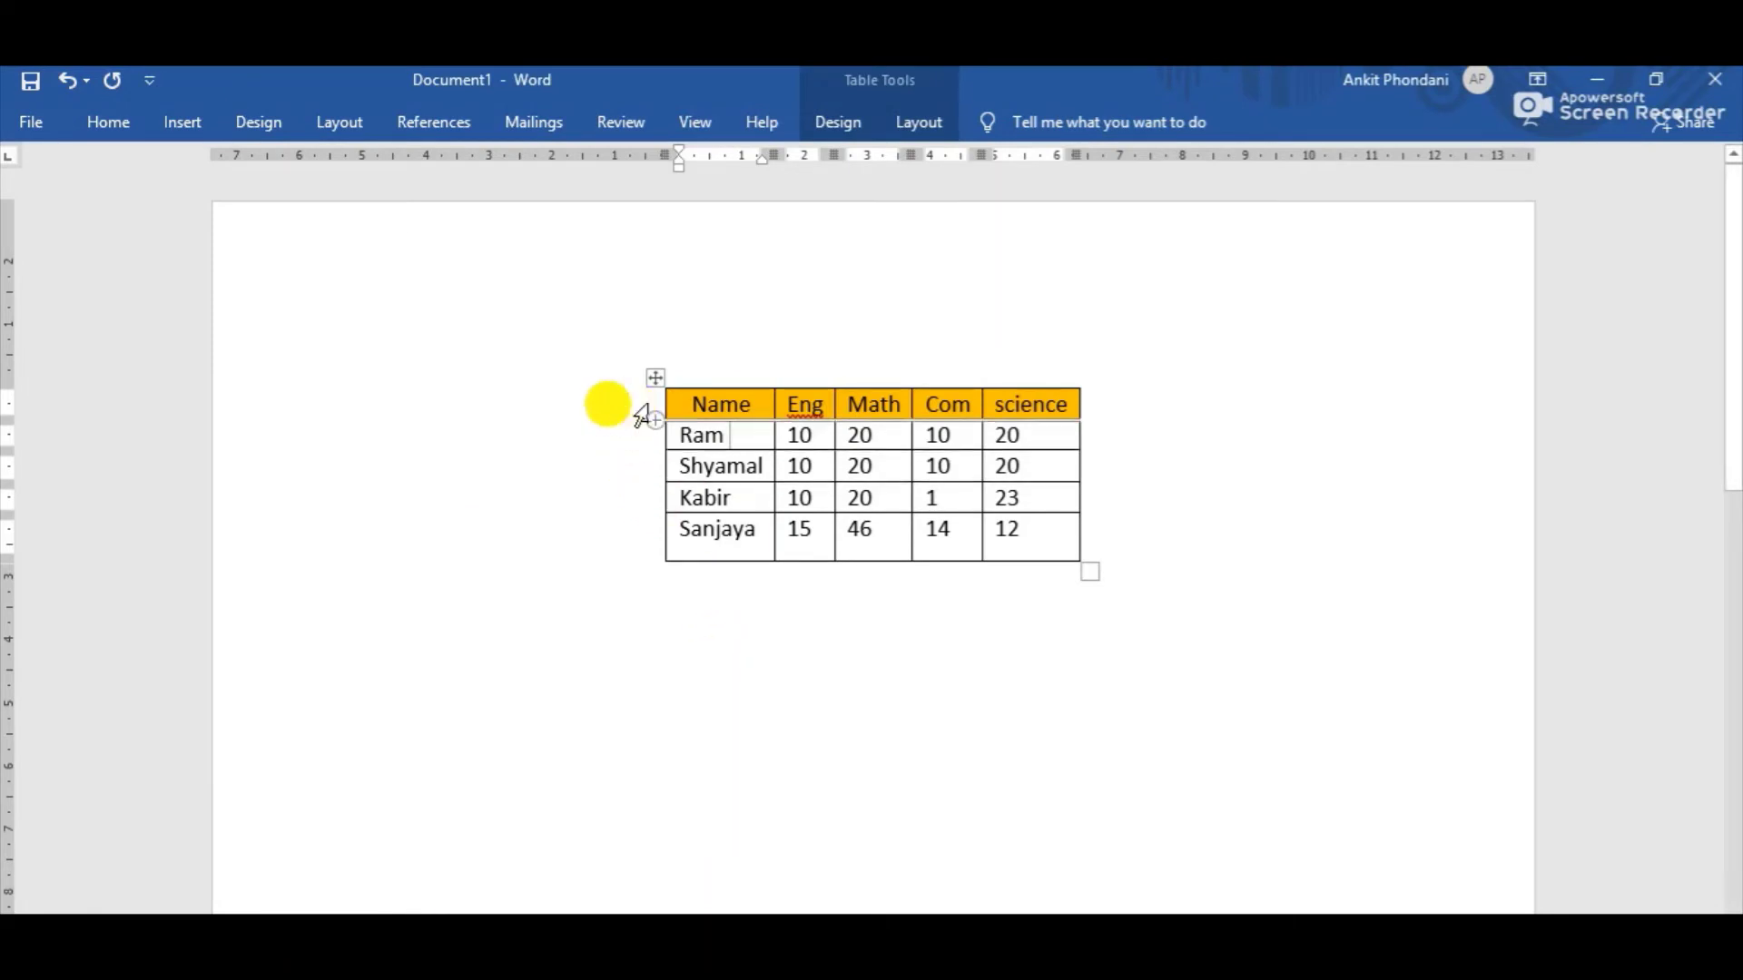
pyautogui.click(656, 378)
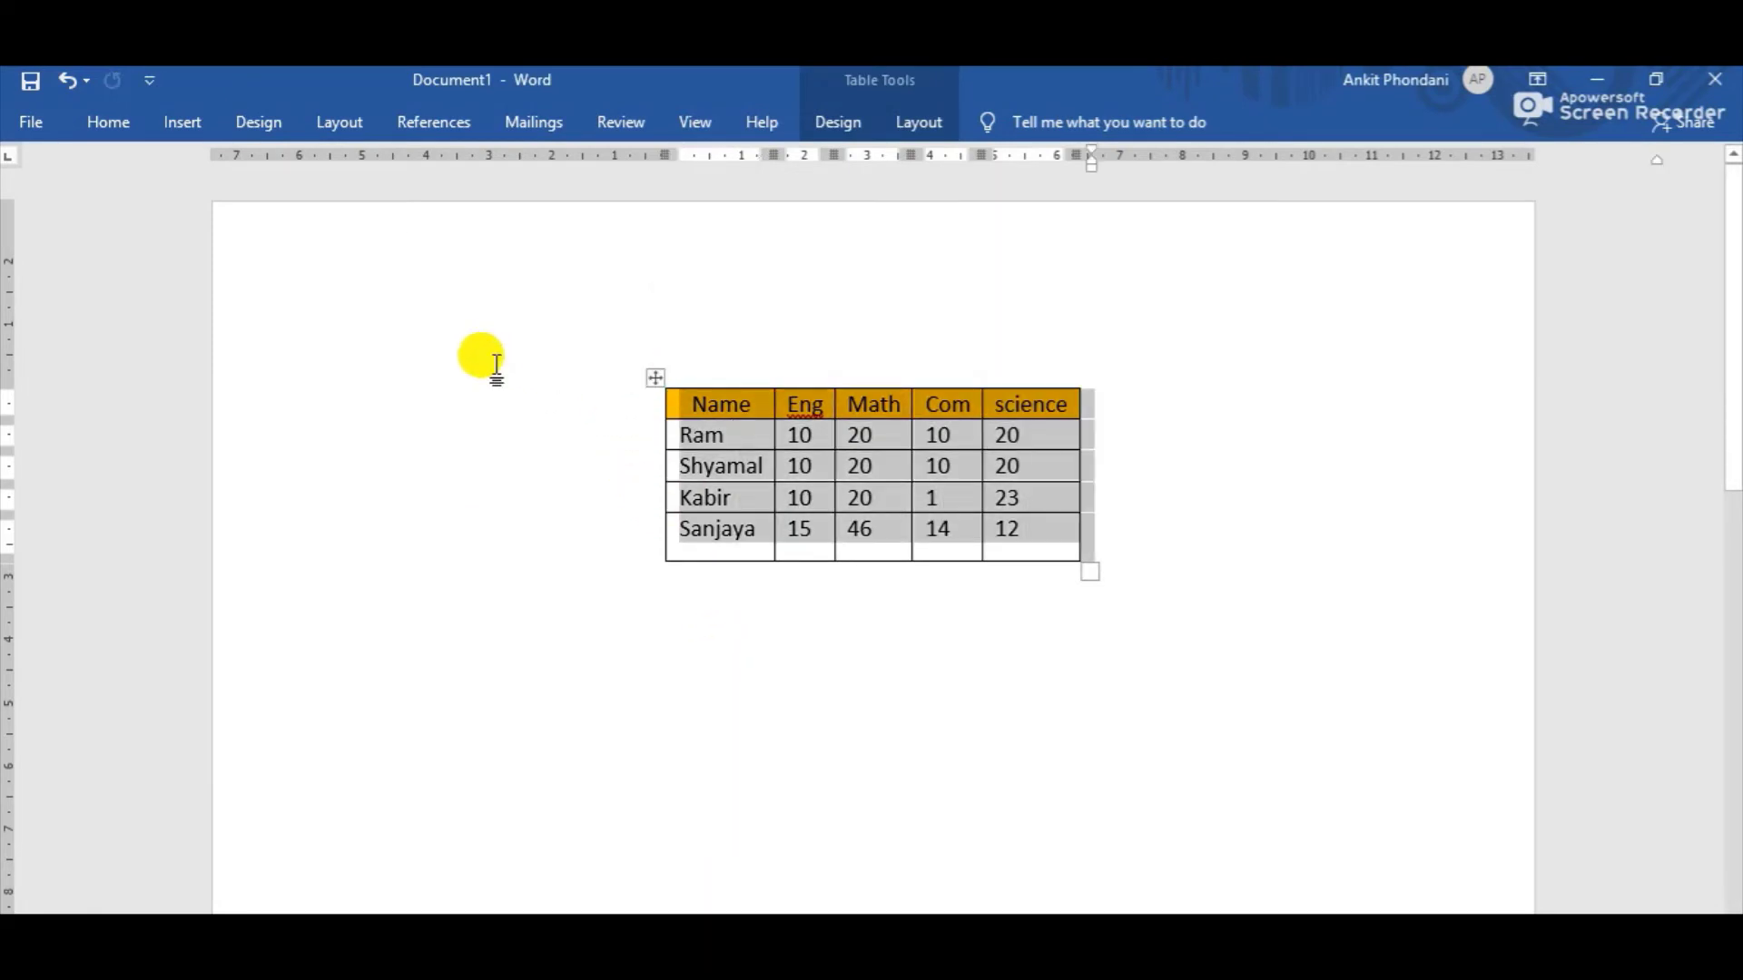
pyautogui.click(852, 111)
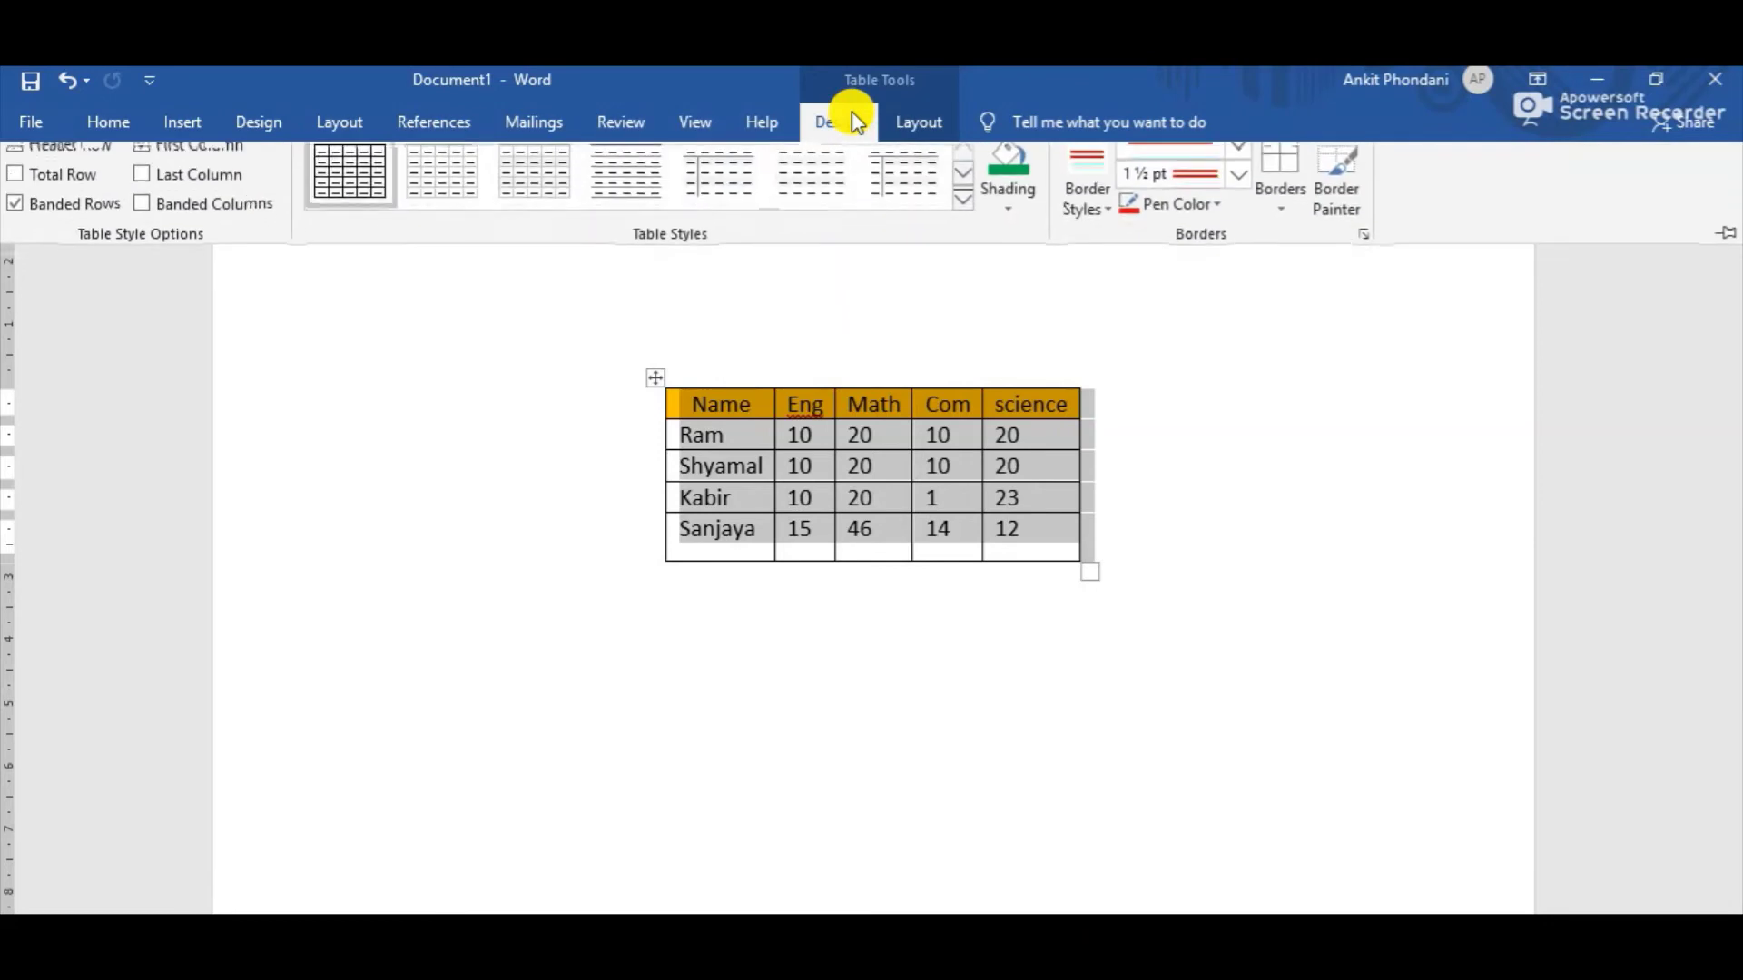
pyautogui.click(918, 118)
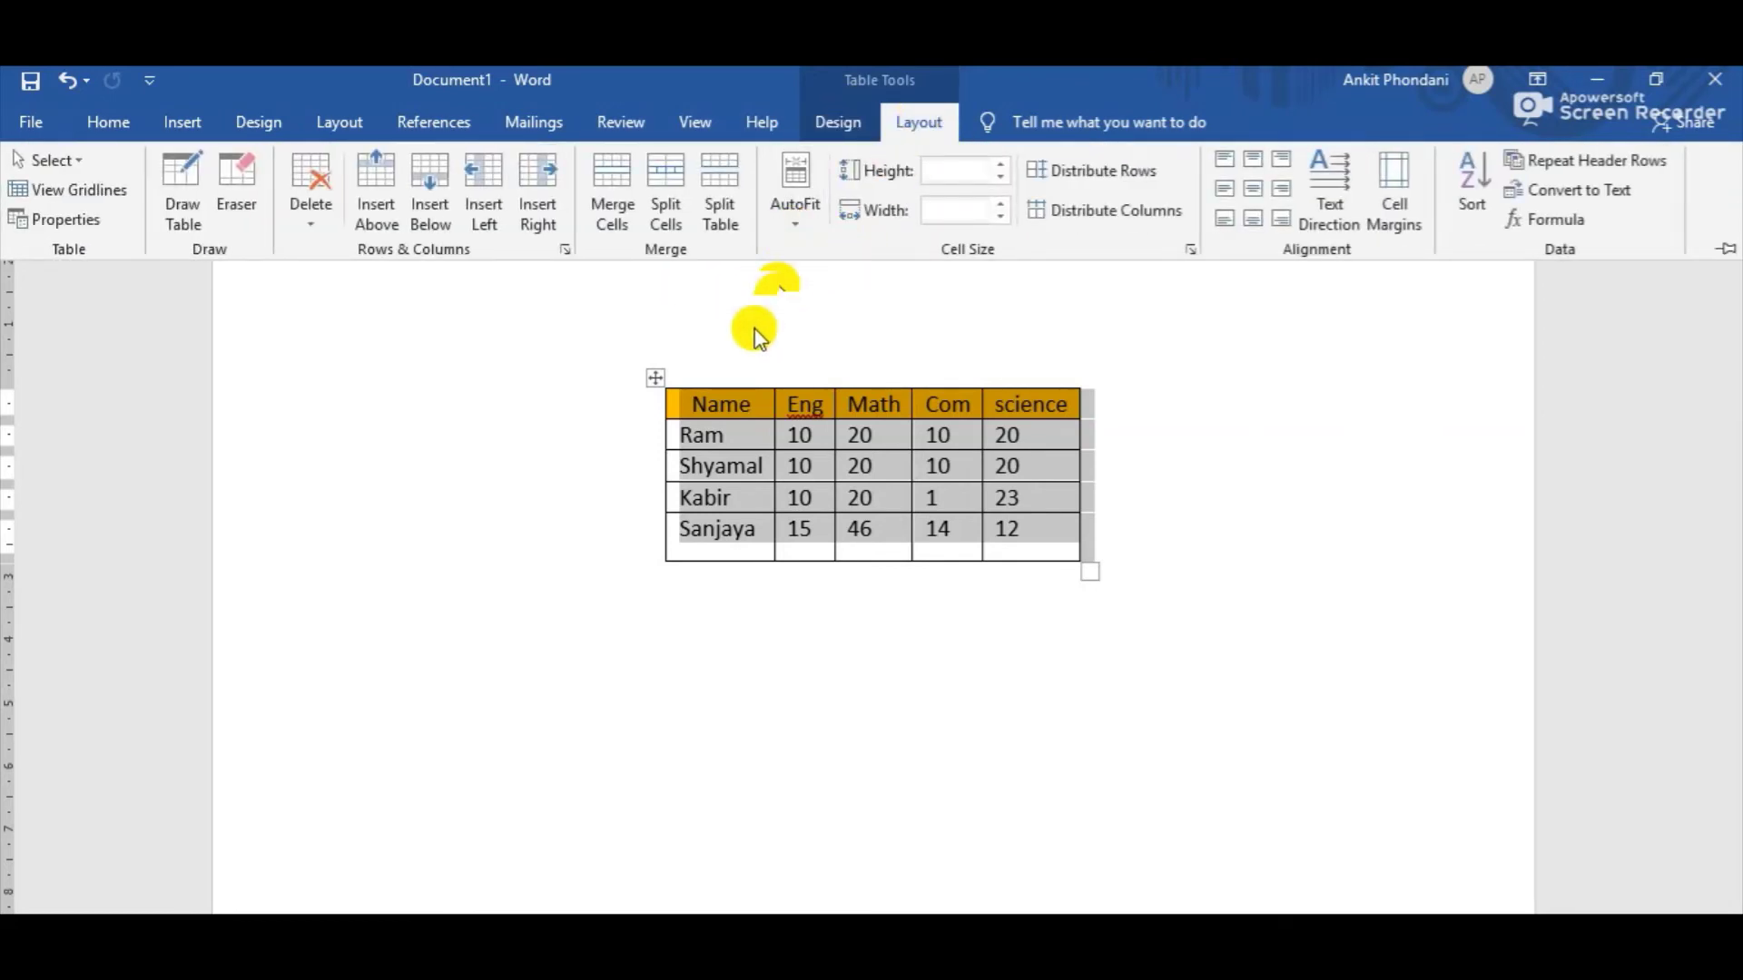
pyautogui.click(797, 226)
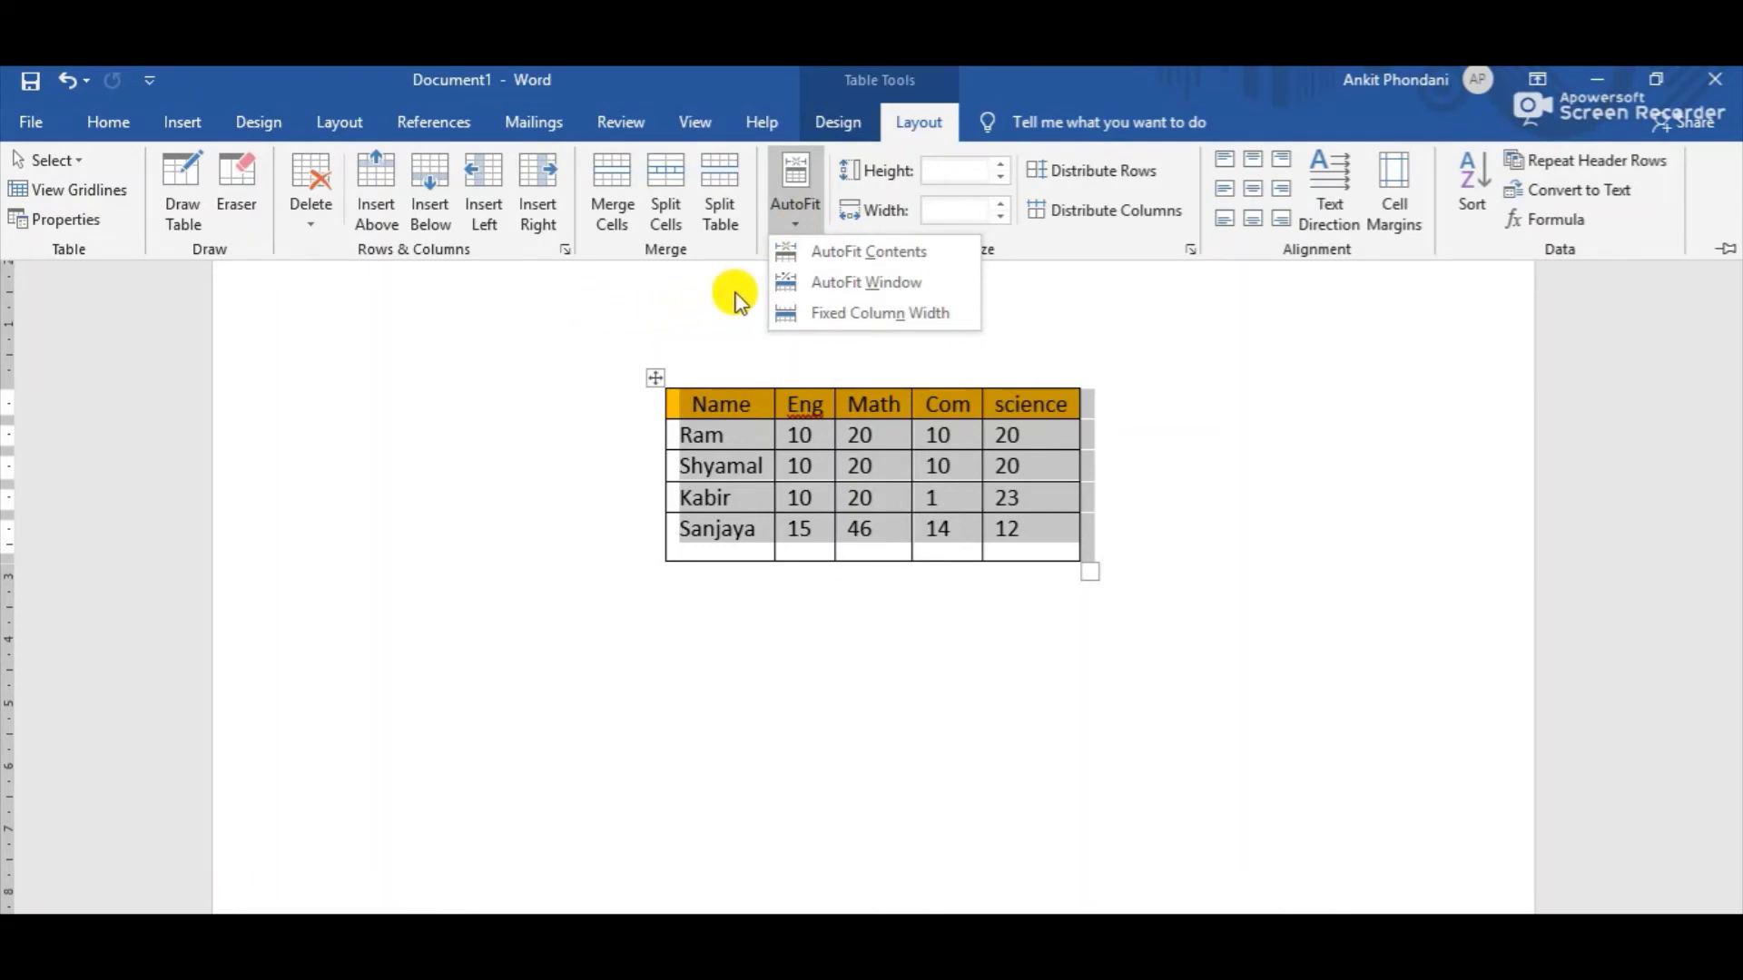
pyautogui.click(837, 290)
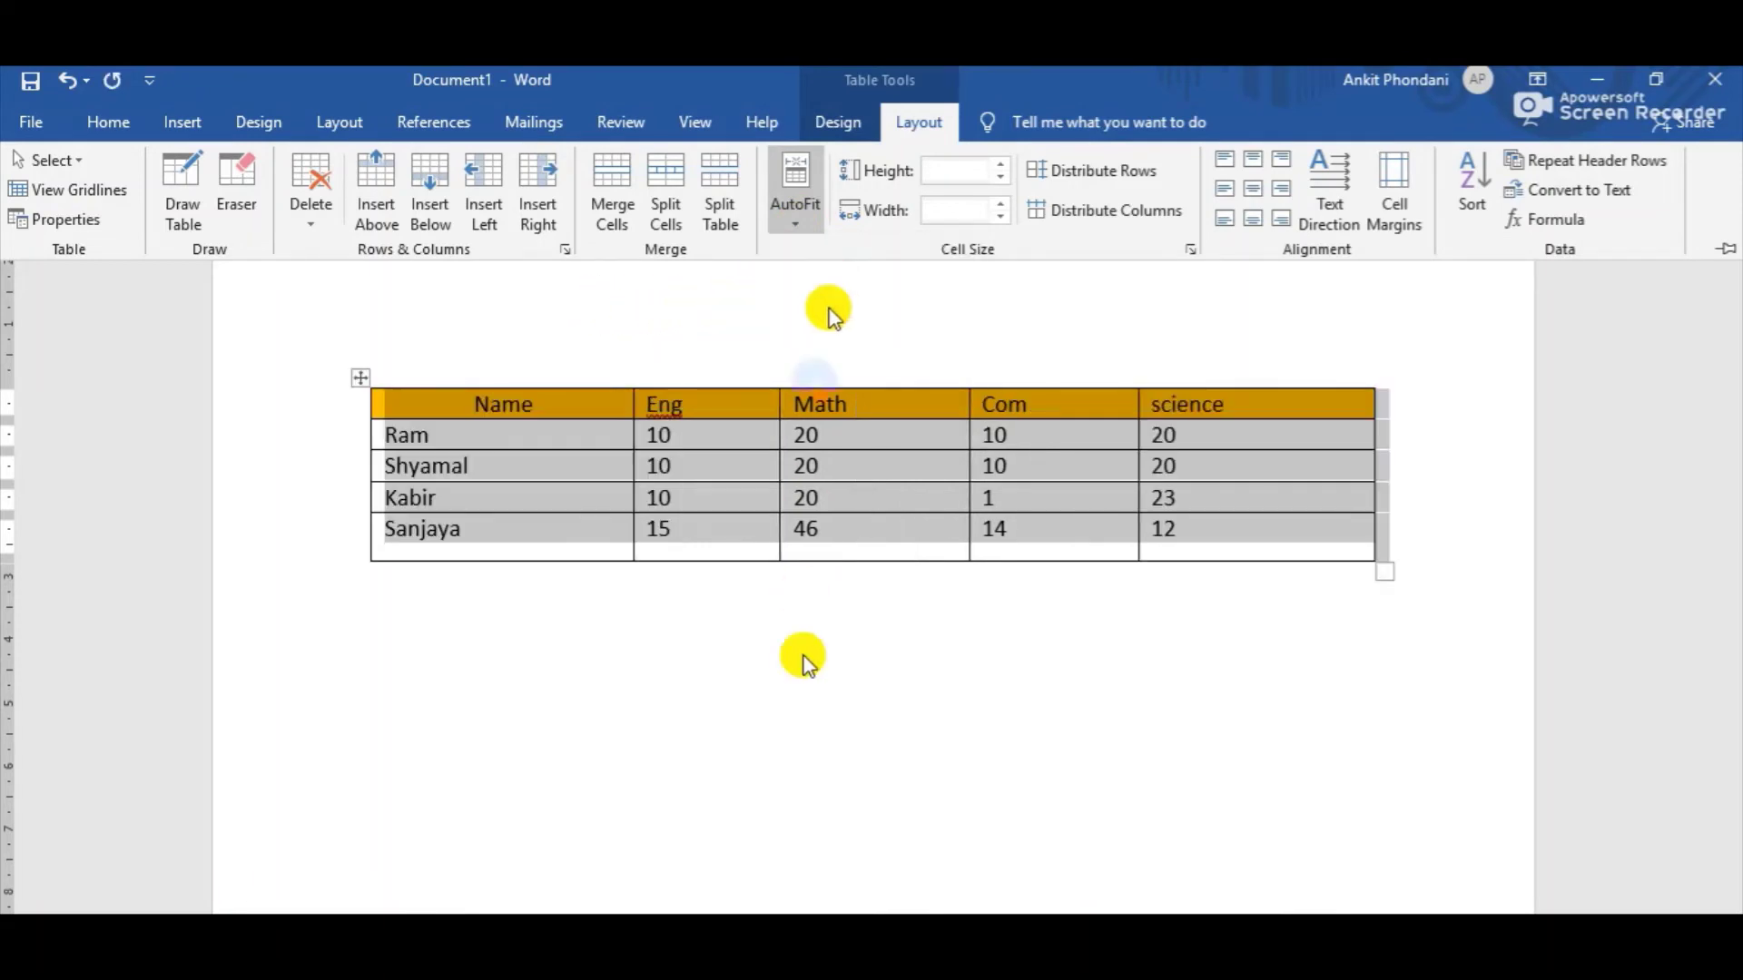
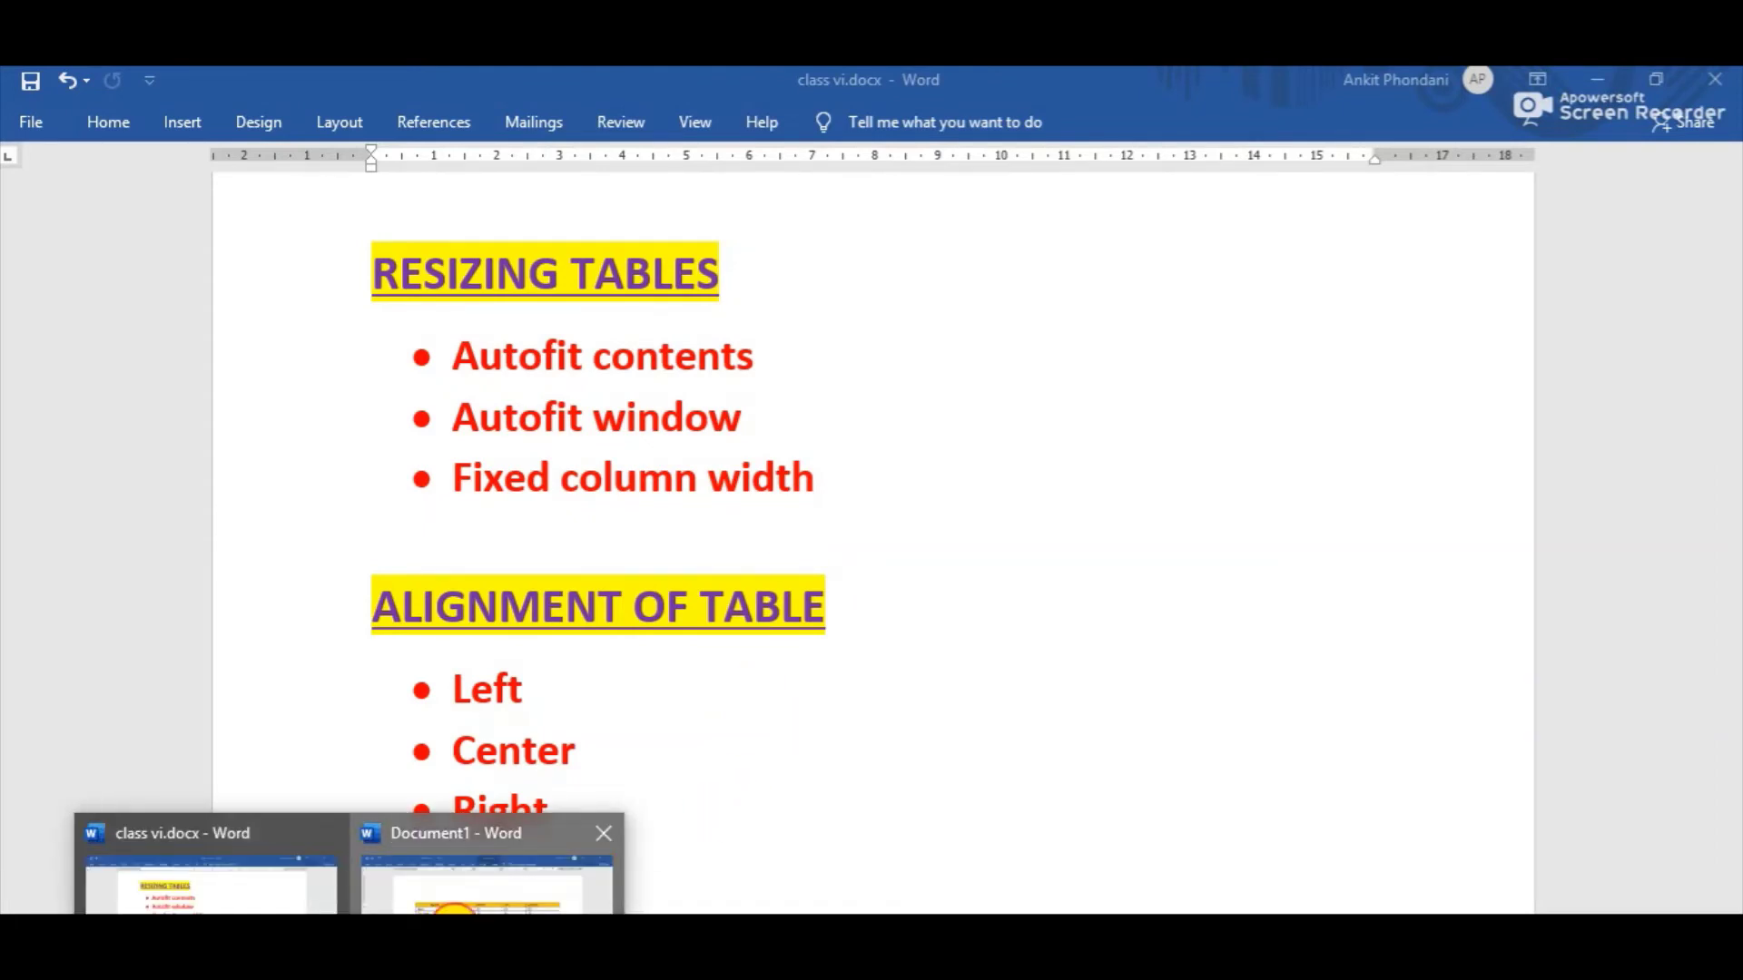
# - Go back to Document1 and apply Fixed Column Width to the whole marks table
pyautogui.click(467, 862)
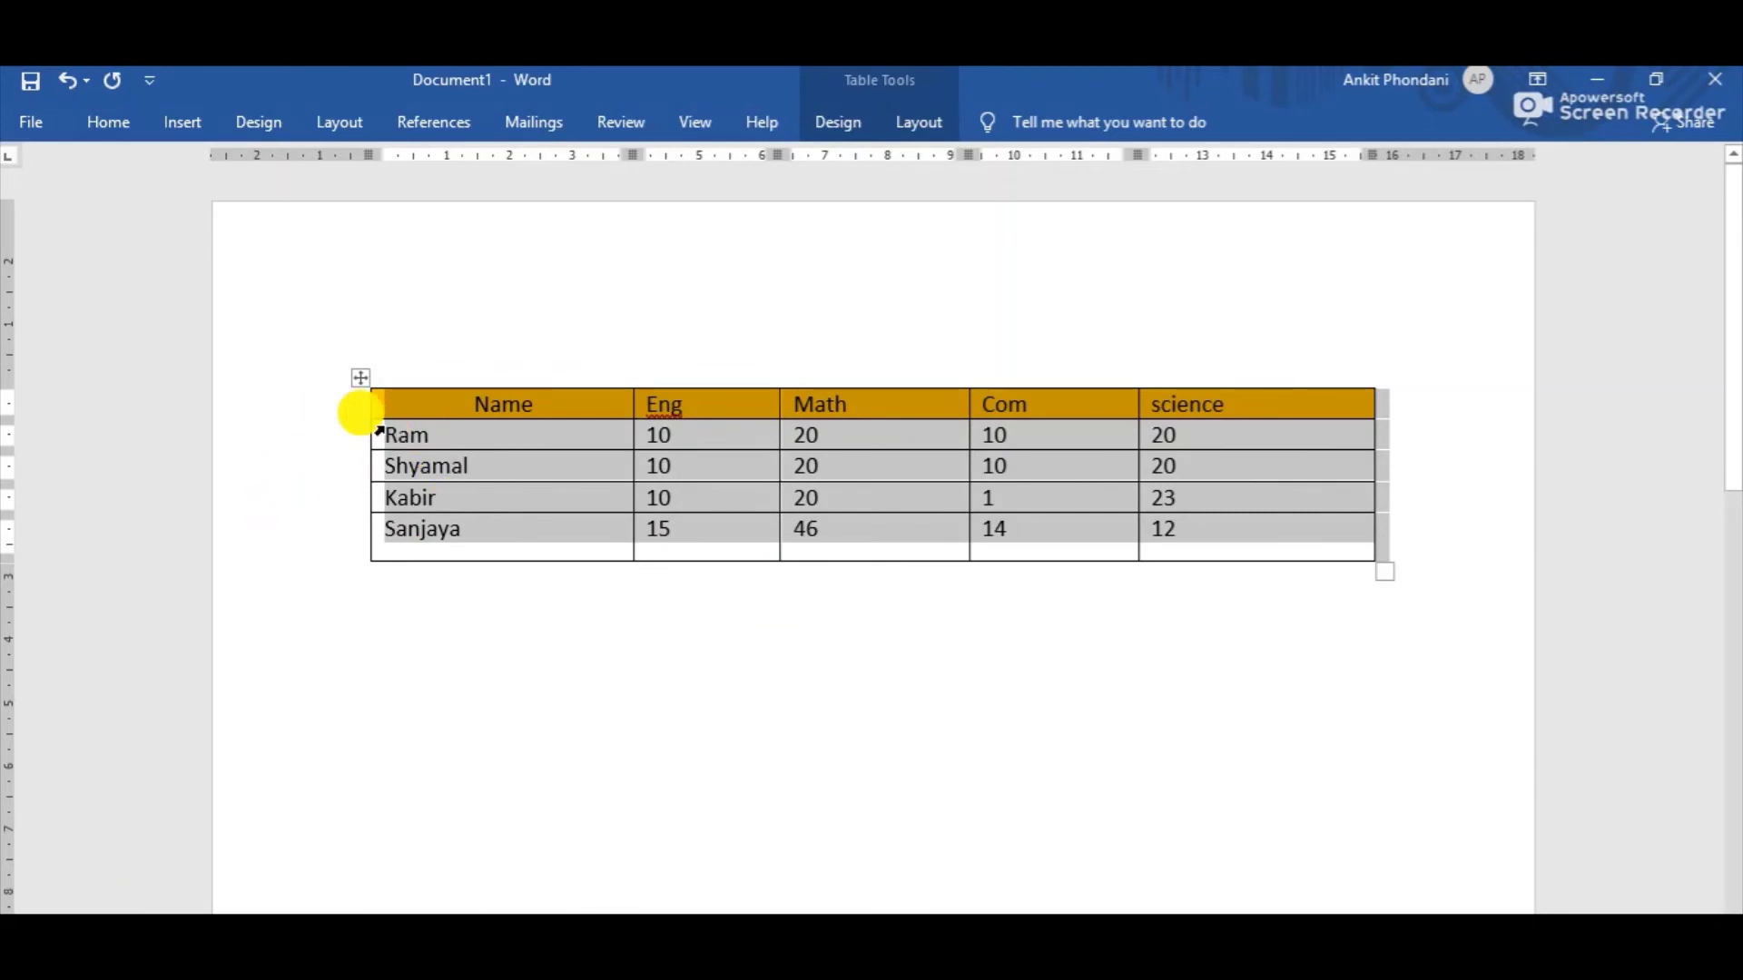
pyautogui.click(357, 379)
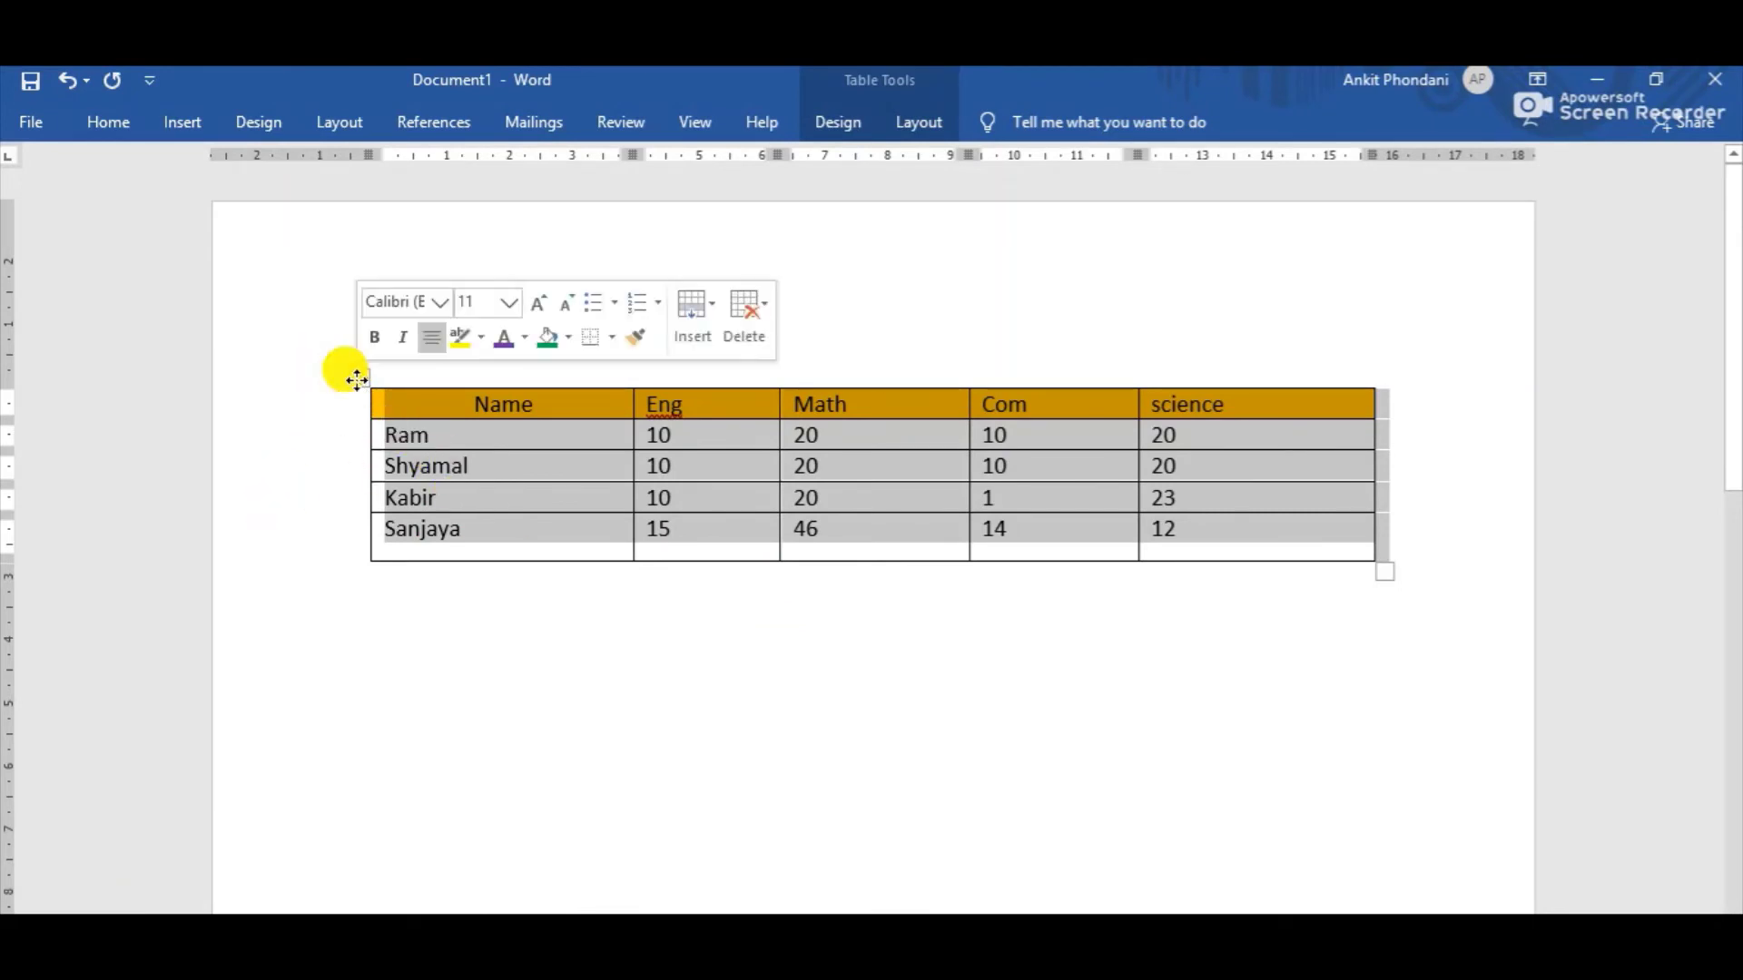
pyautogui.click(920, 124)
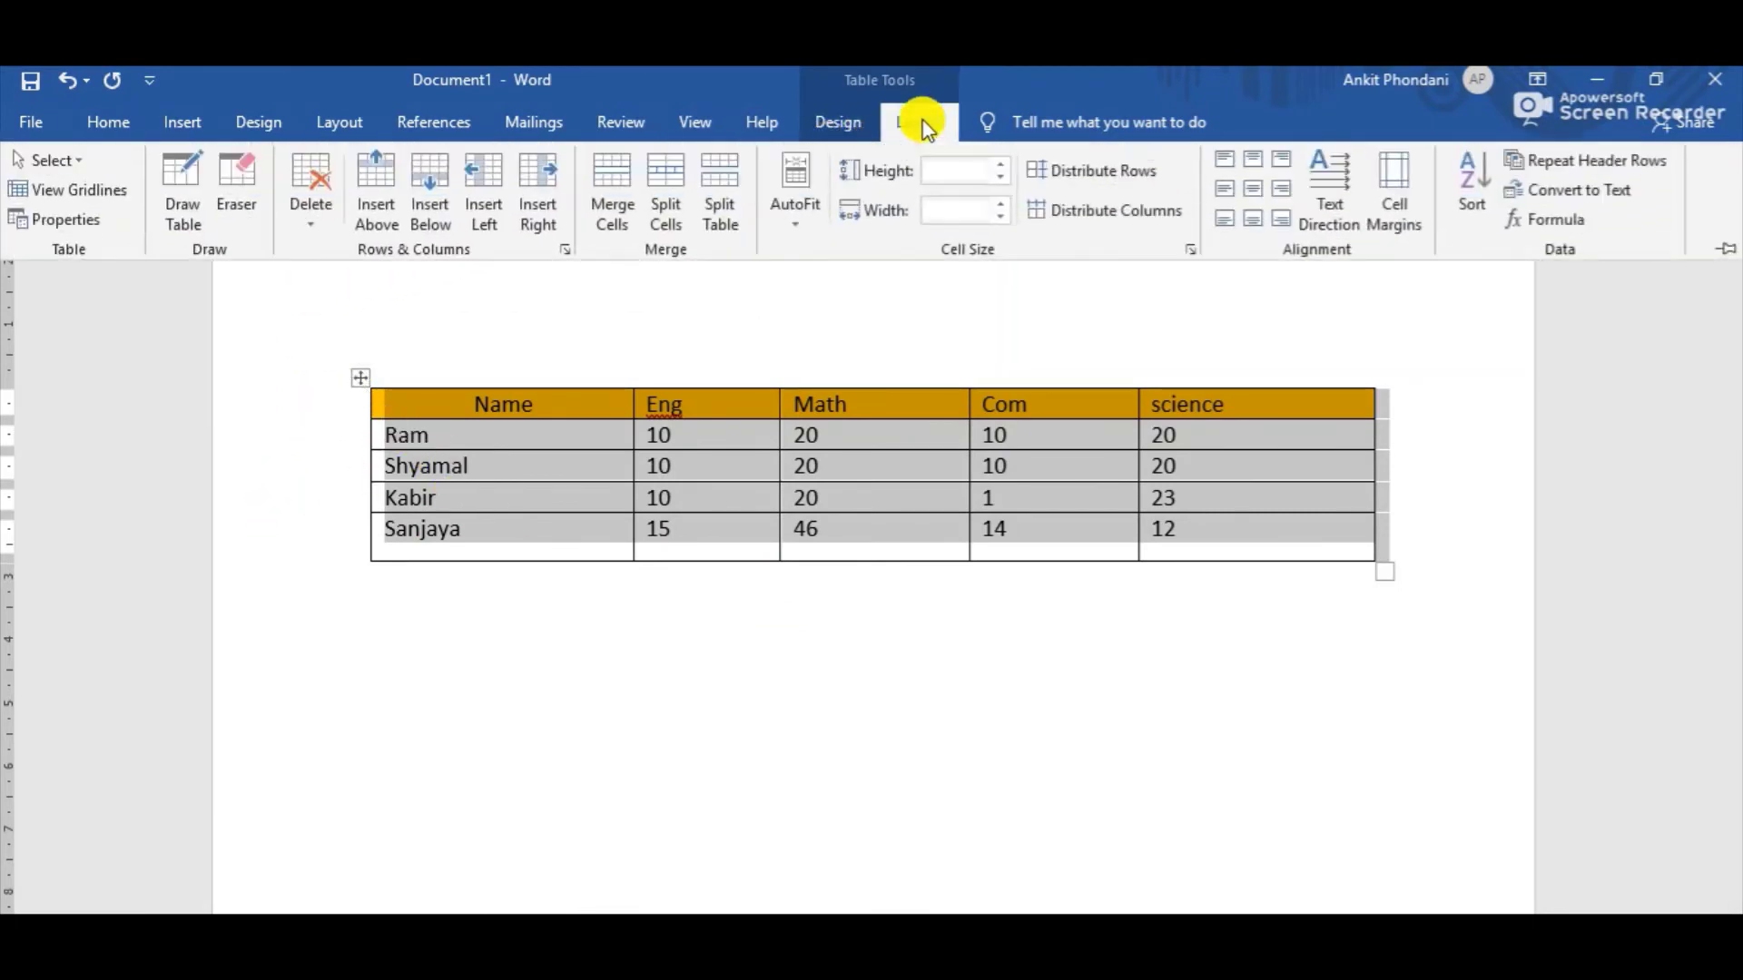
pyautogui.click(795, 225)
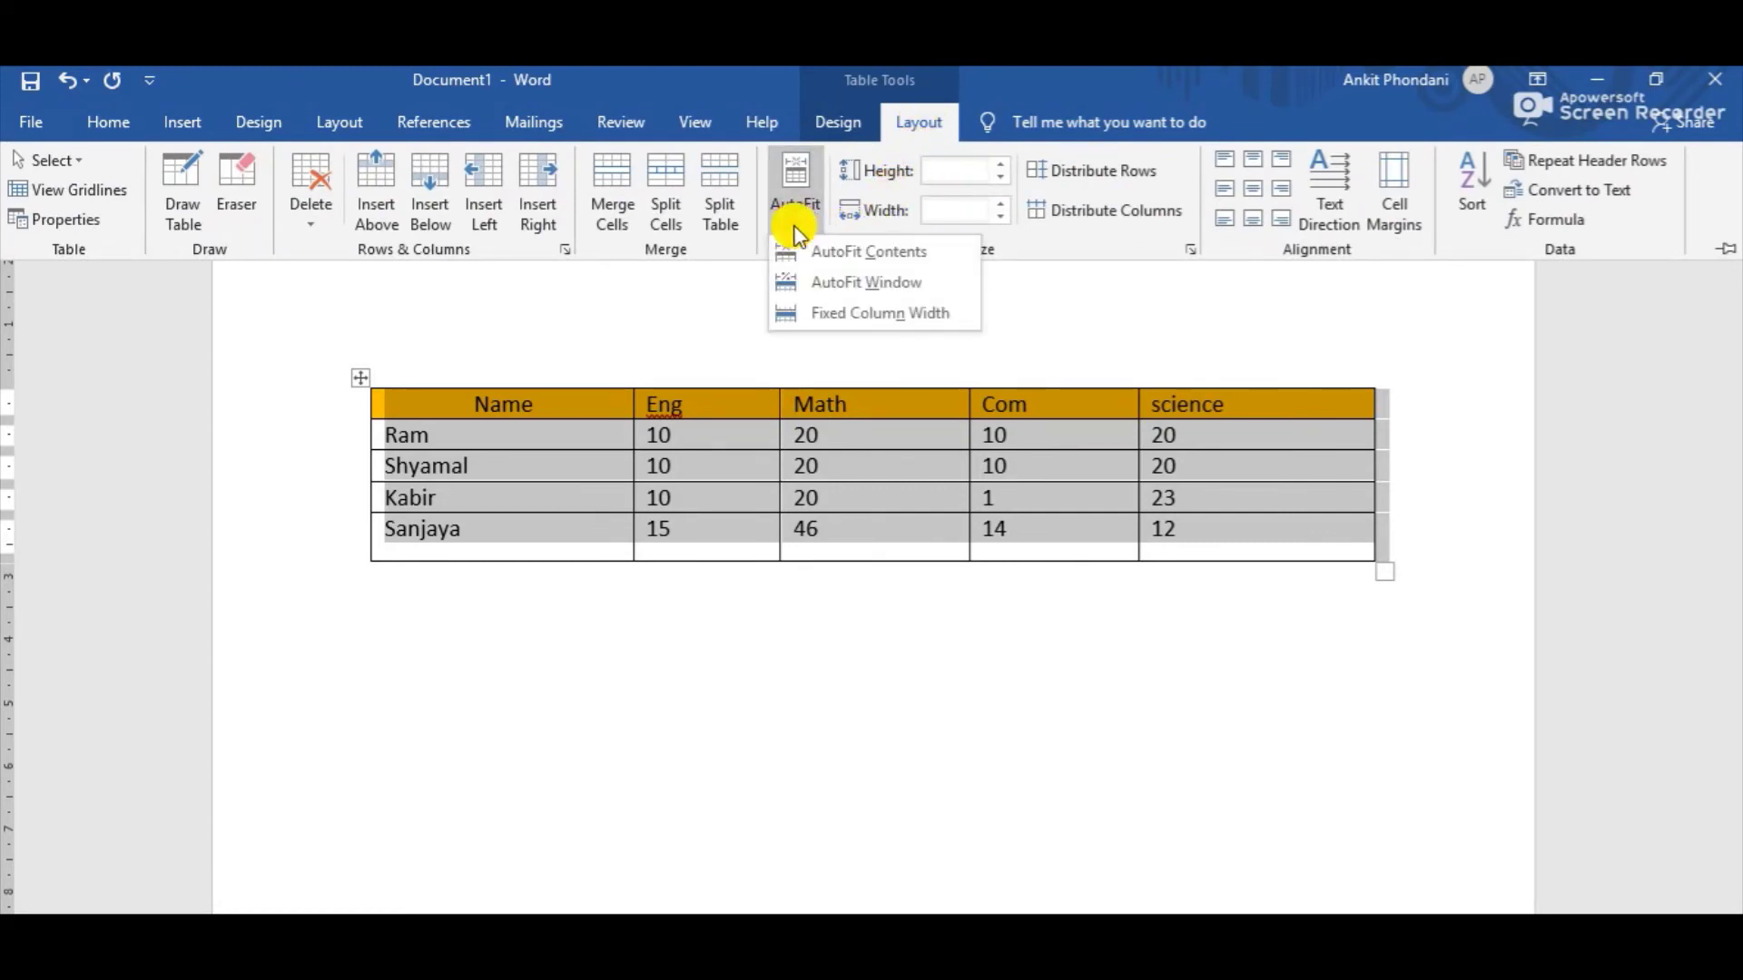
pyautogui.click(834, 318)
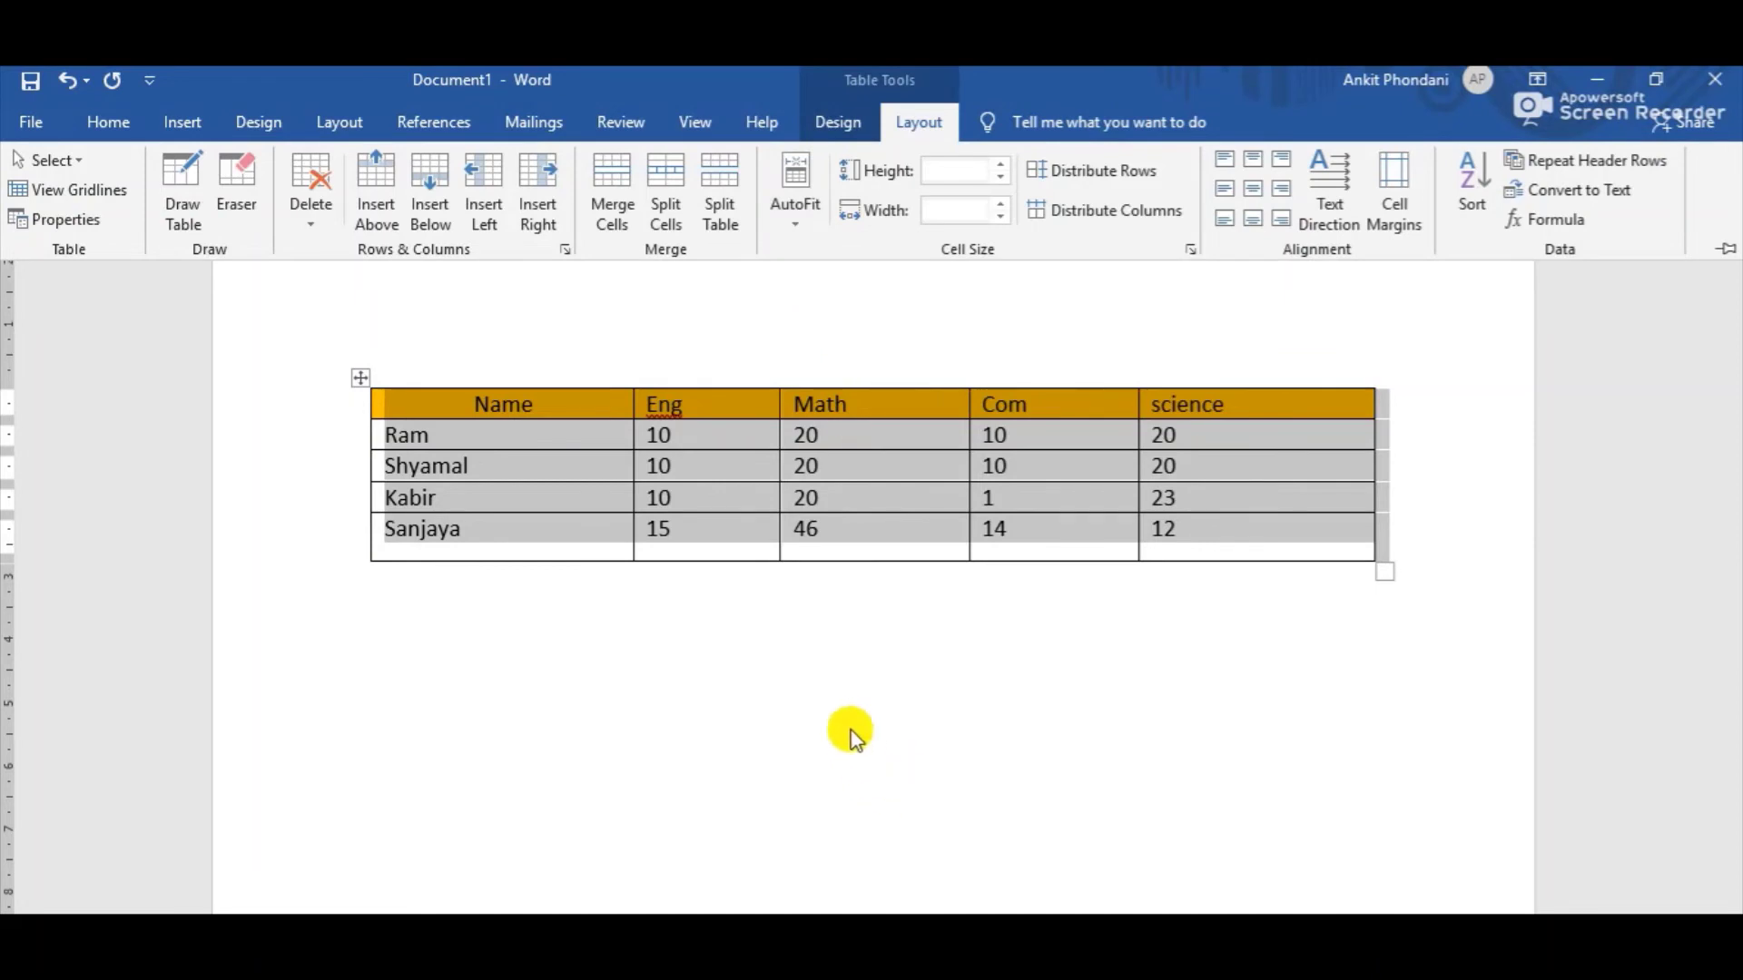
pyautogui.hotkey('ctrl', 'F1')
# - Extend the Eng mark in the first student row with a long run of zeros ending in 3333 to test the fixed column width
pyautogui.click(670, 419)
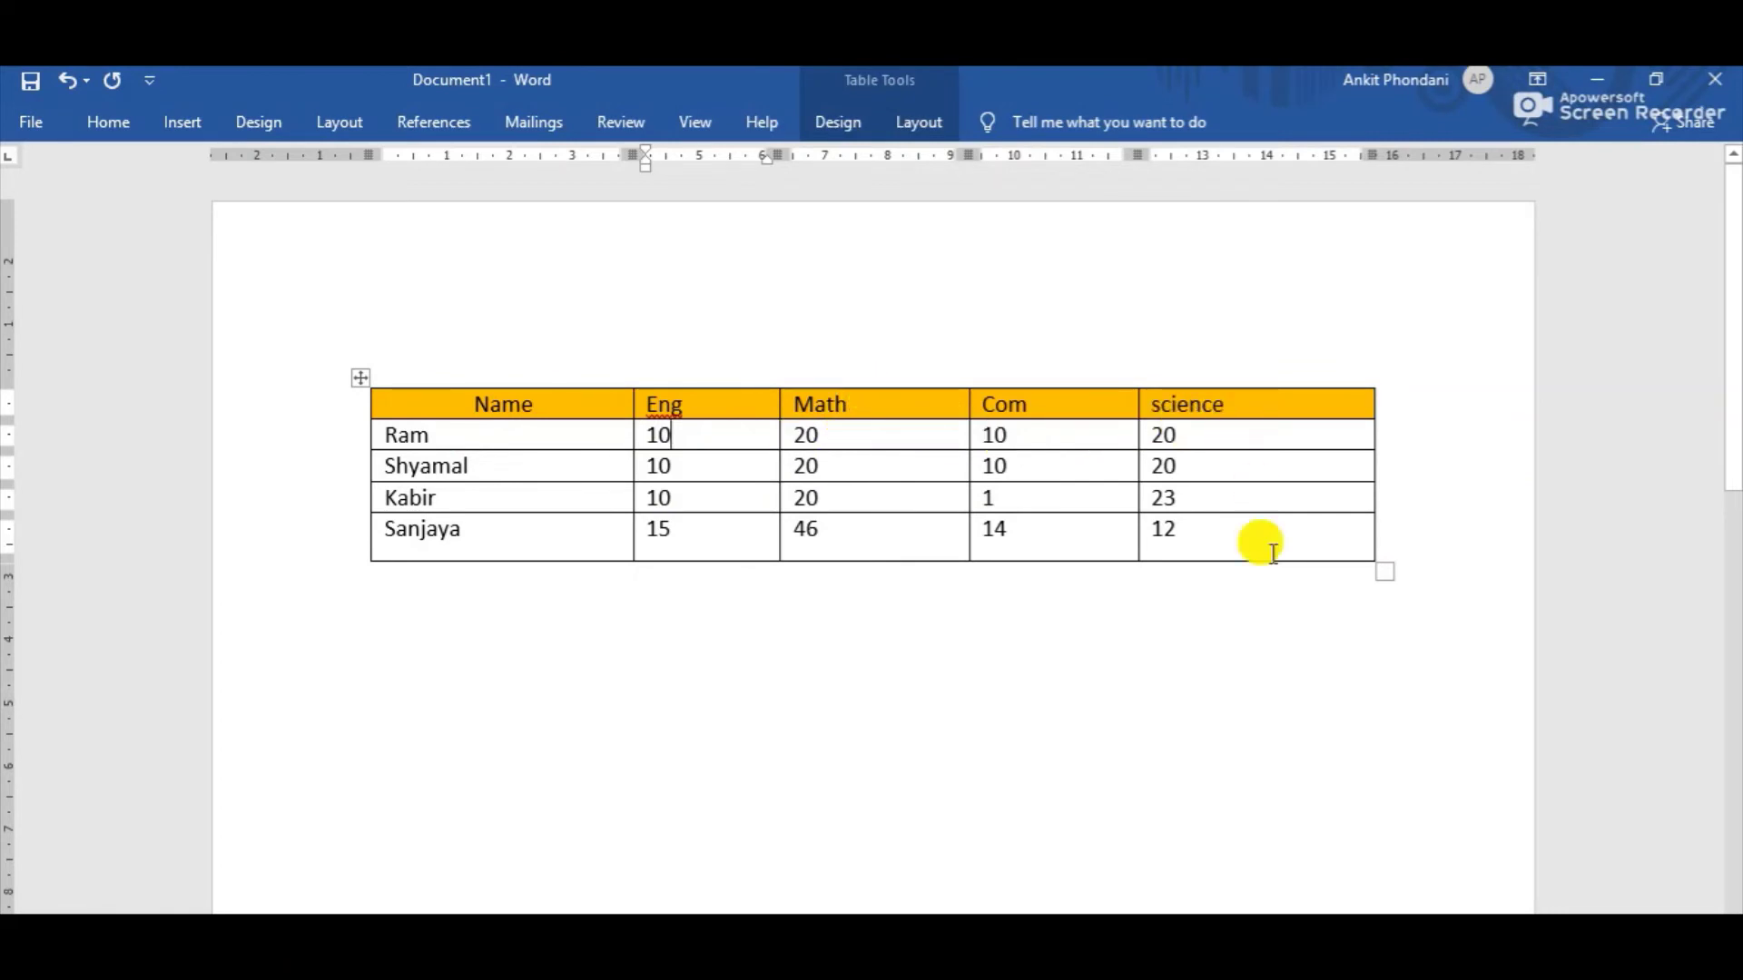
pyautogui.click(682, 438)
pyautogui.write('000000000000')
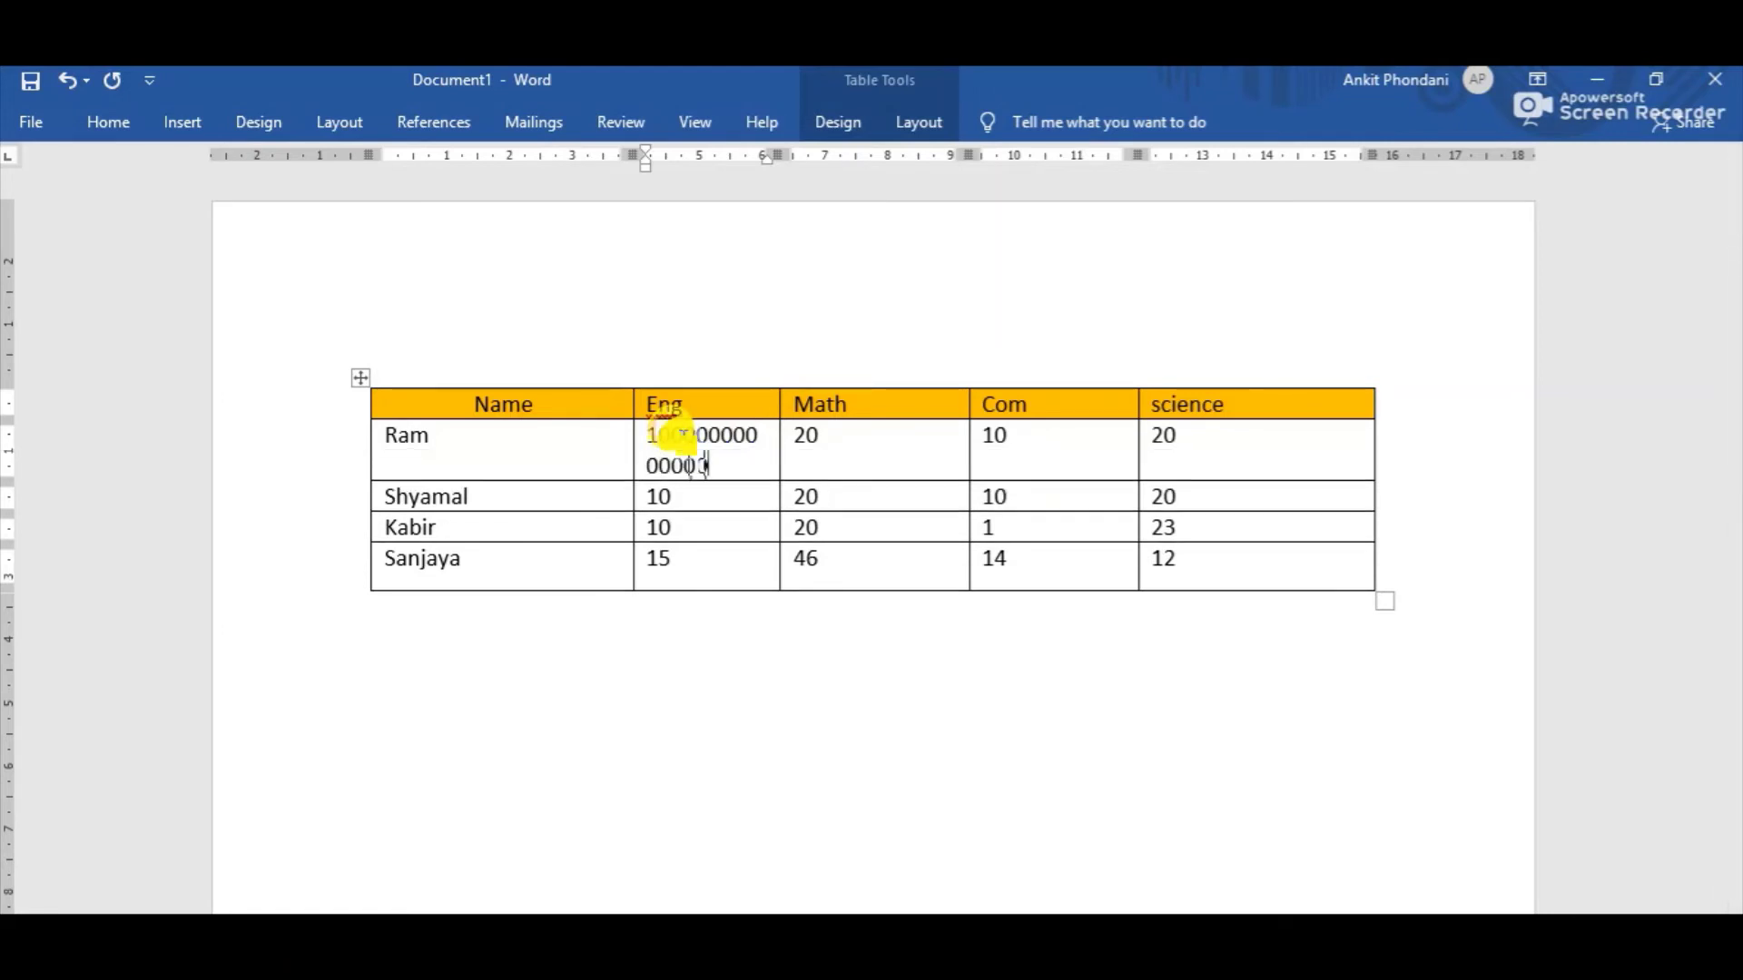
pyautogui.write('0000000000000')
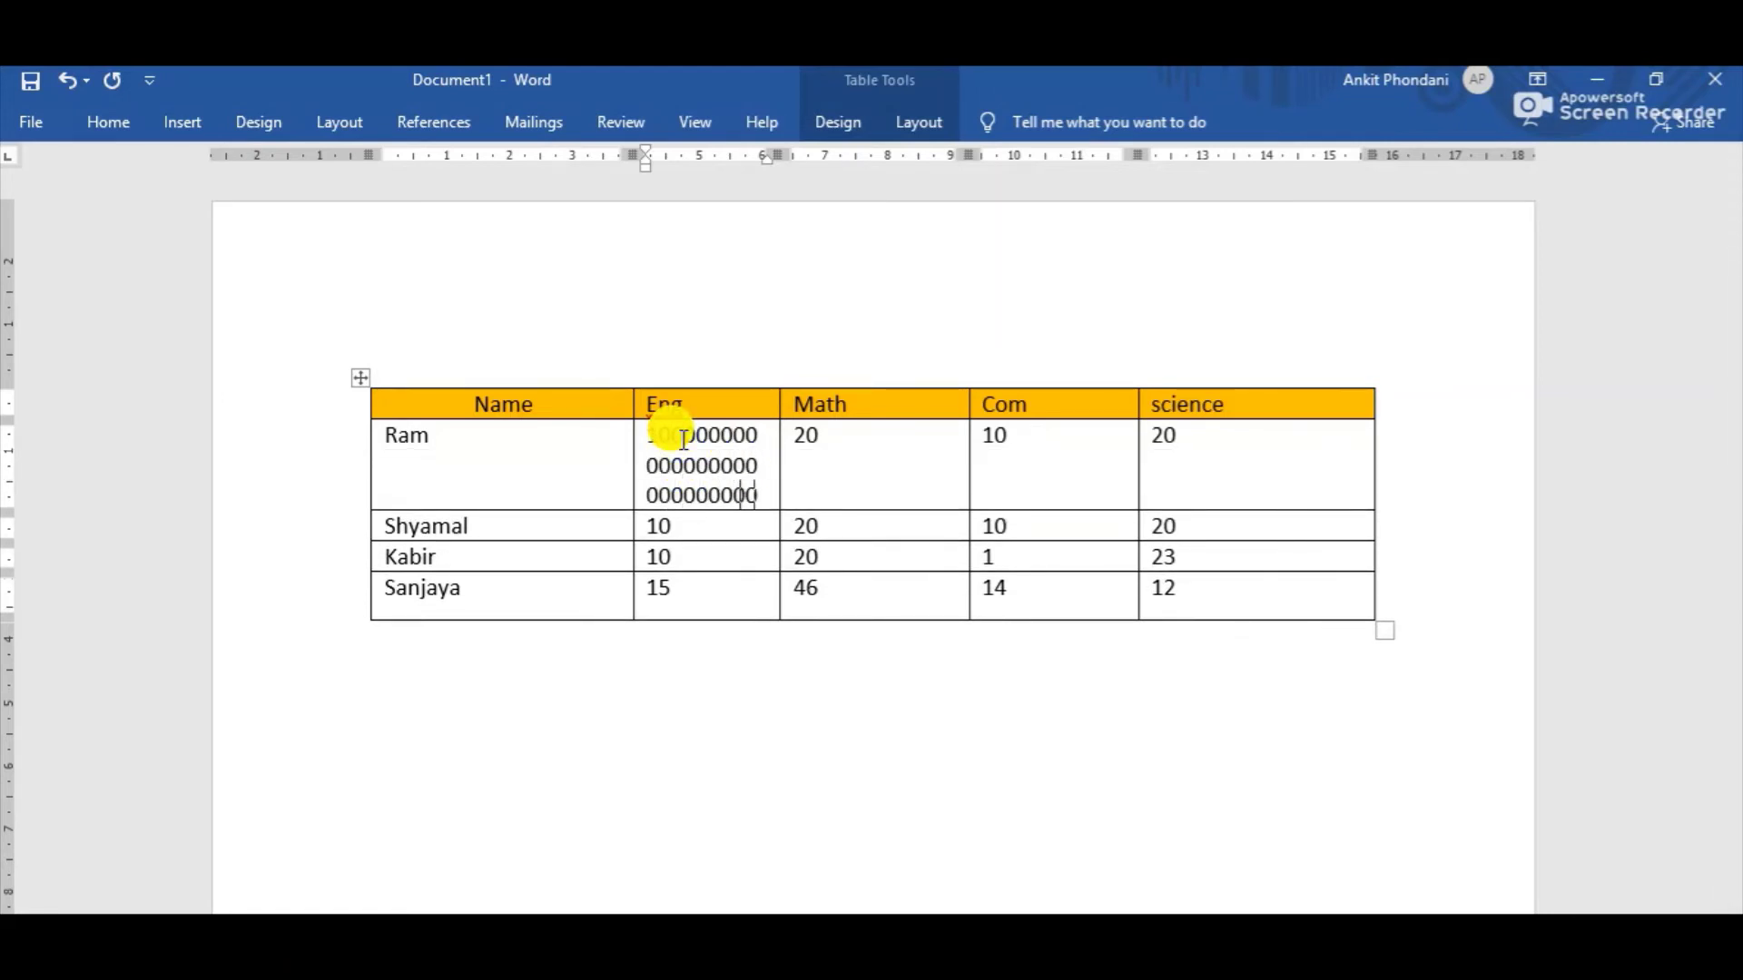
pyautogui.write('0000000000')
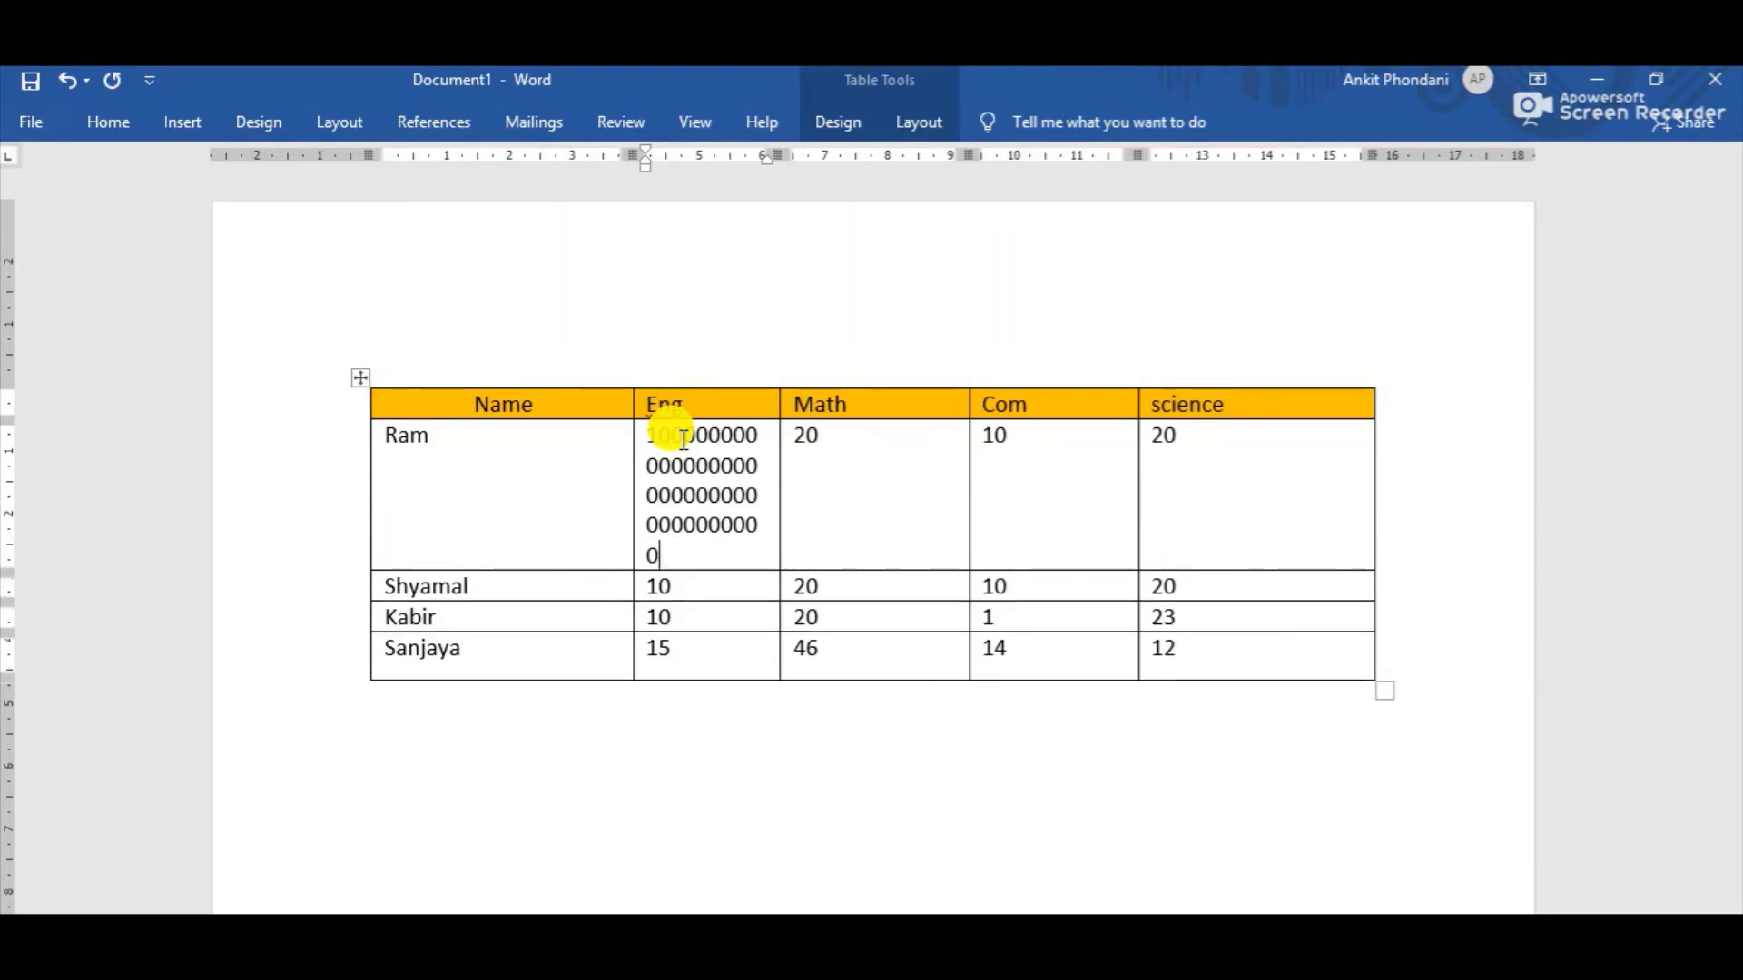
pyautogui.write('0000000000')
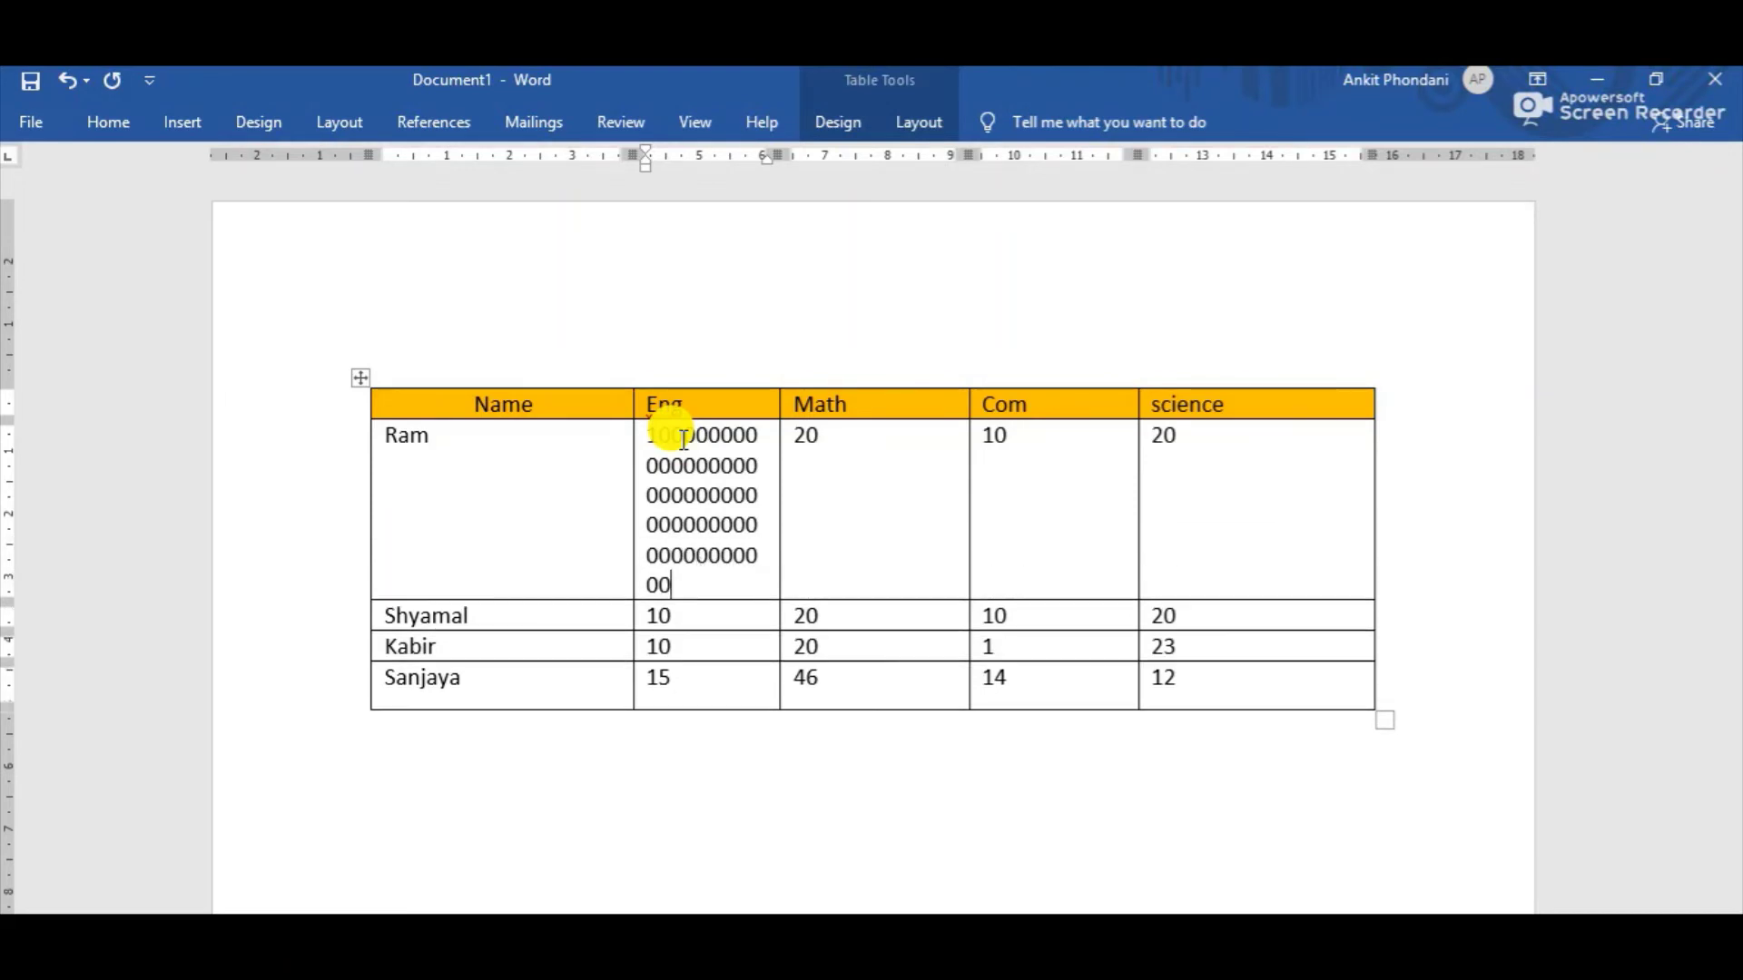
pyautogui.write('0000000')
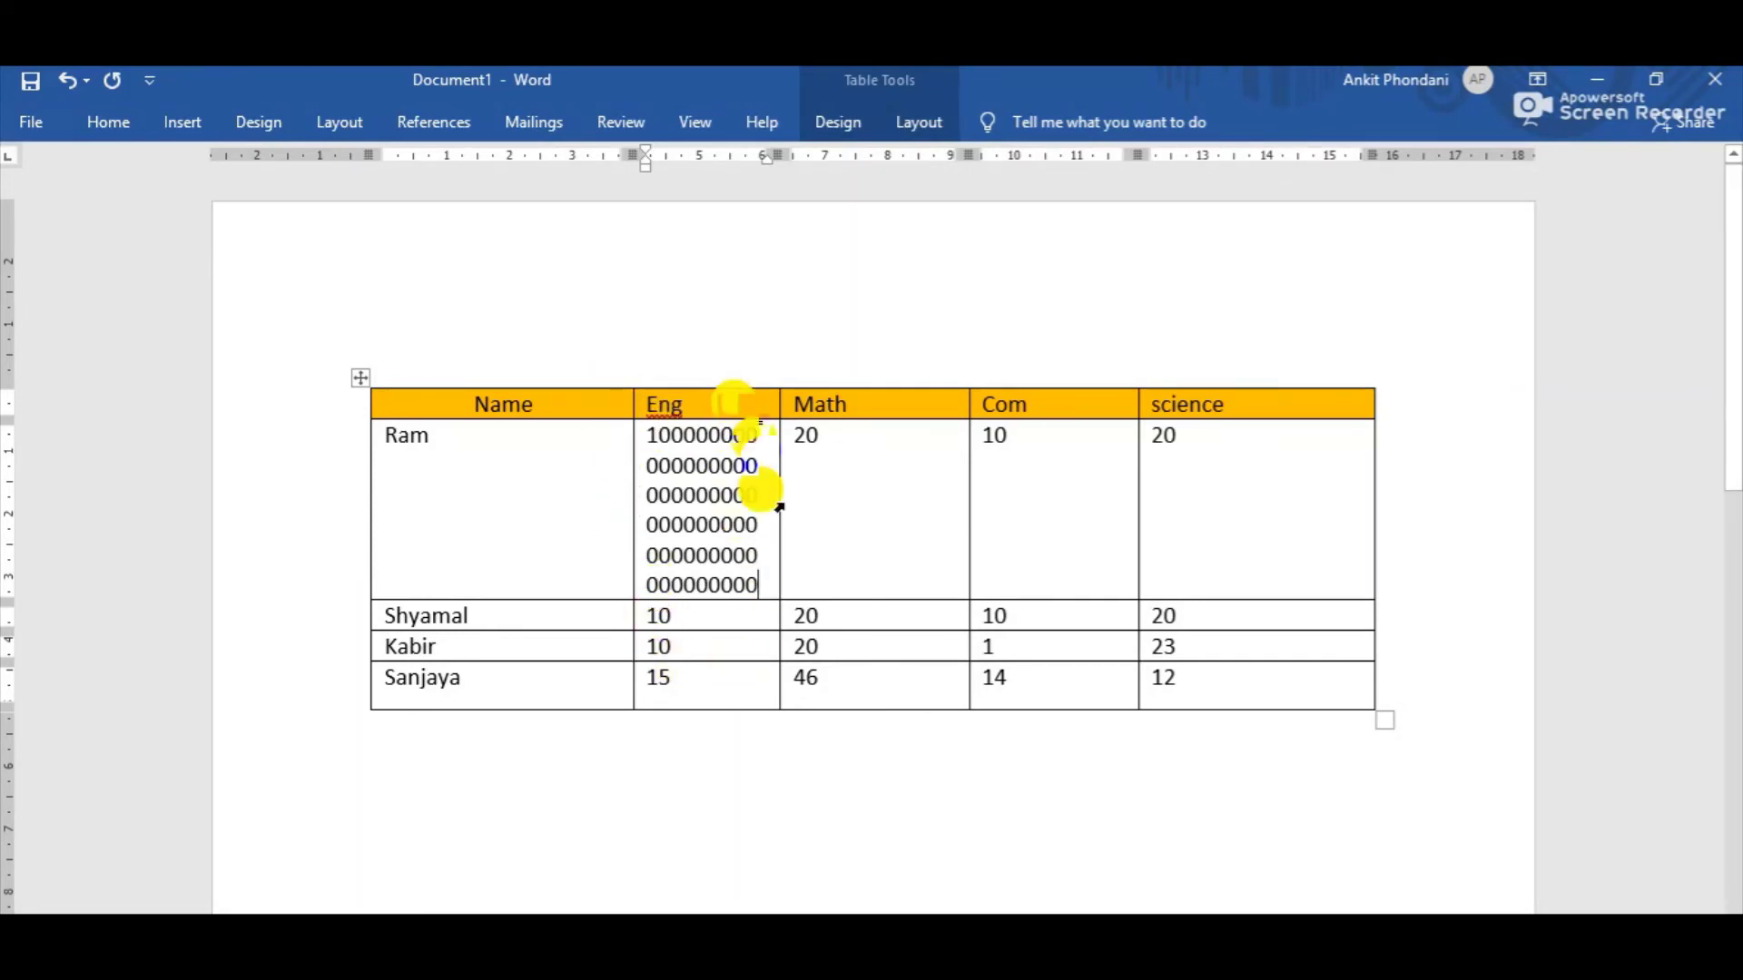
pyautogui.write('00000000000000000')
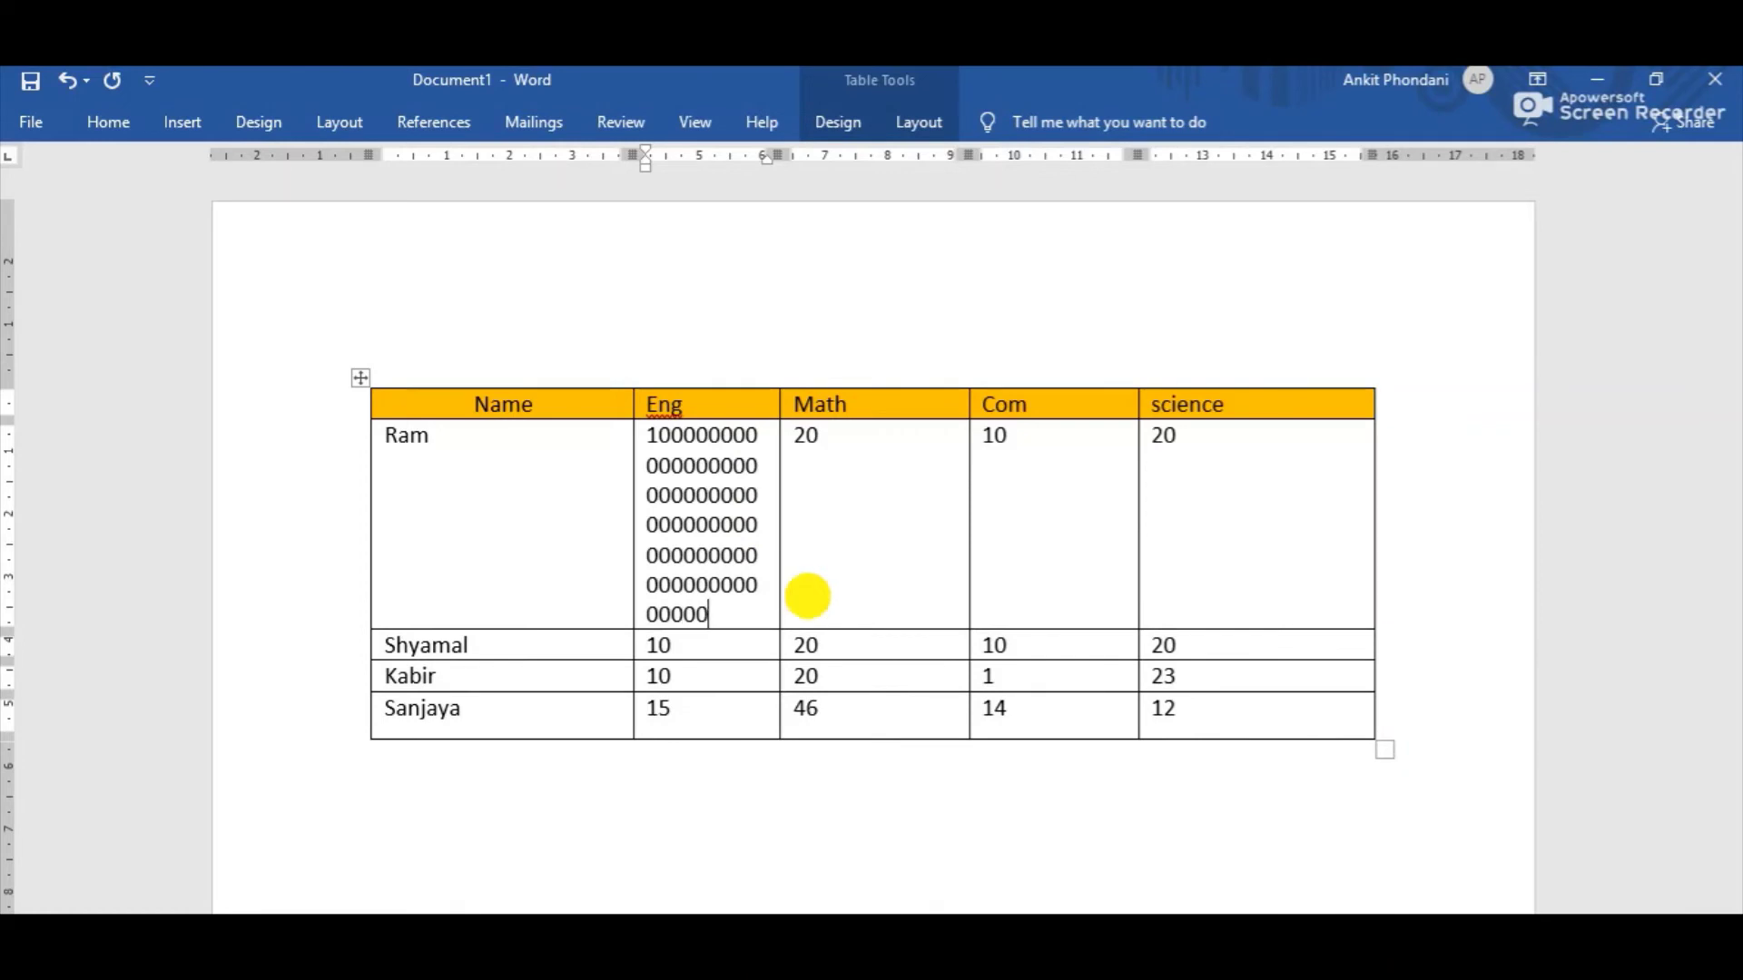
pyautogui.write('0000000000')
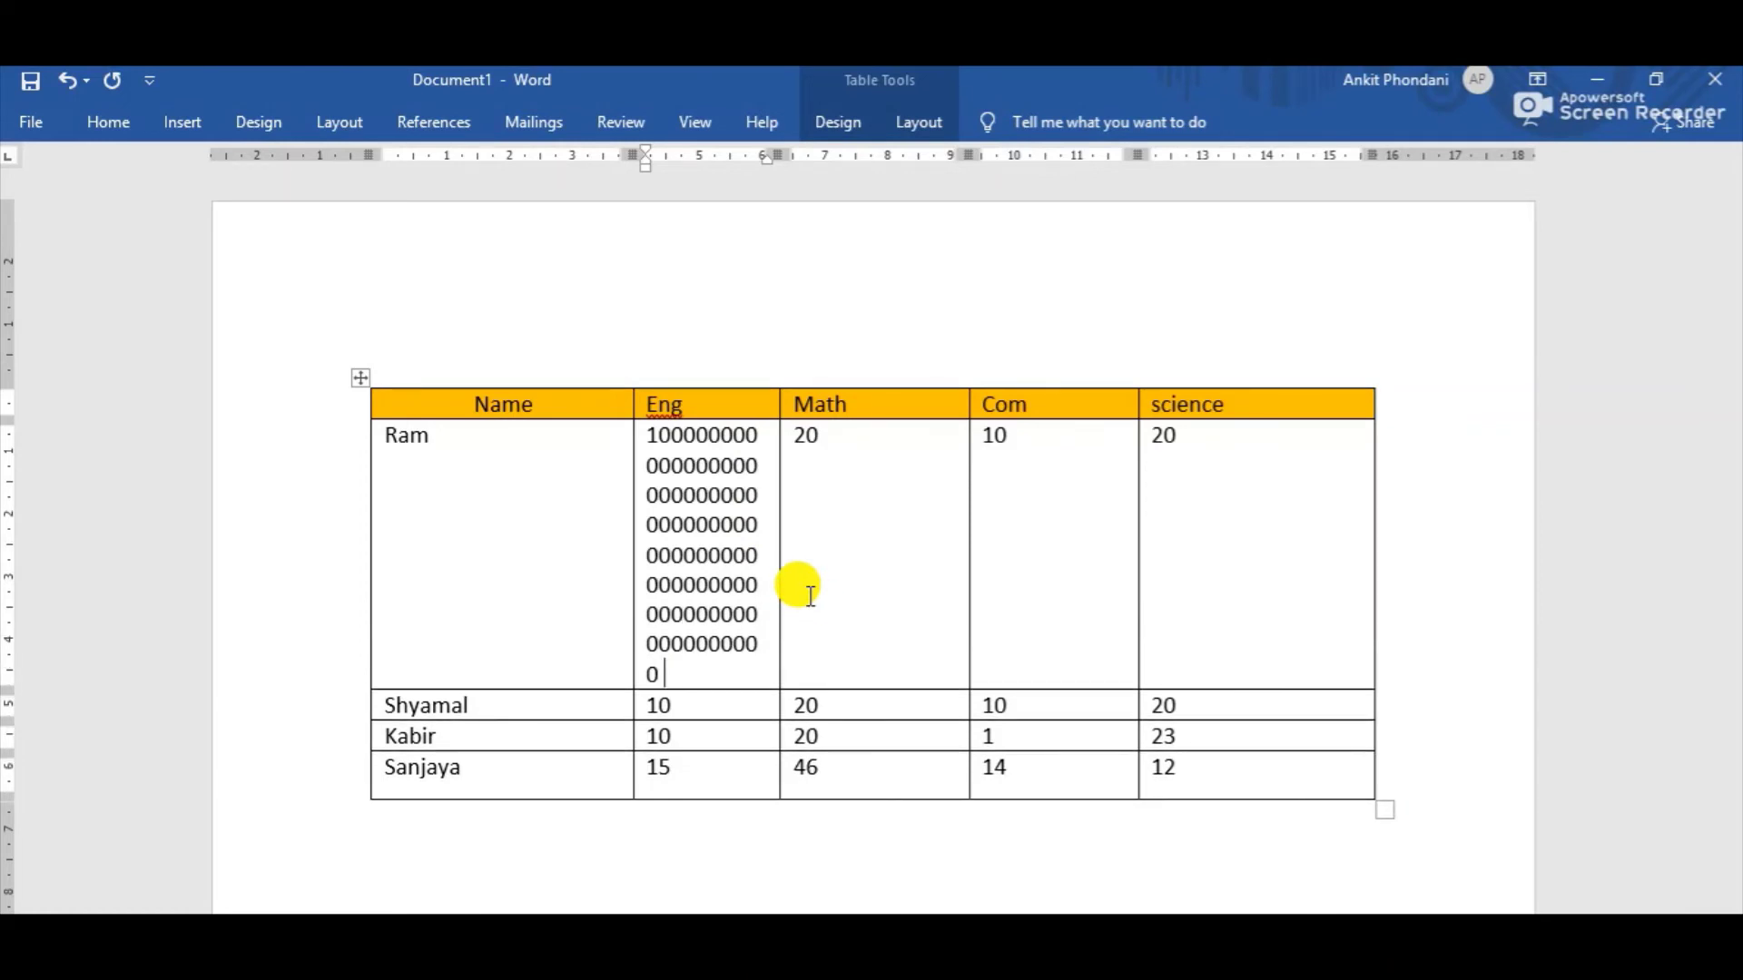
pyautogui.write('3333')
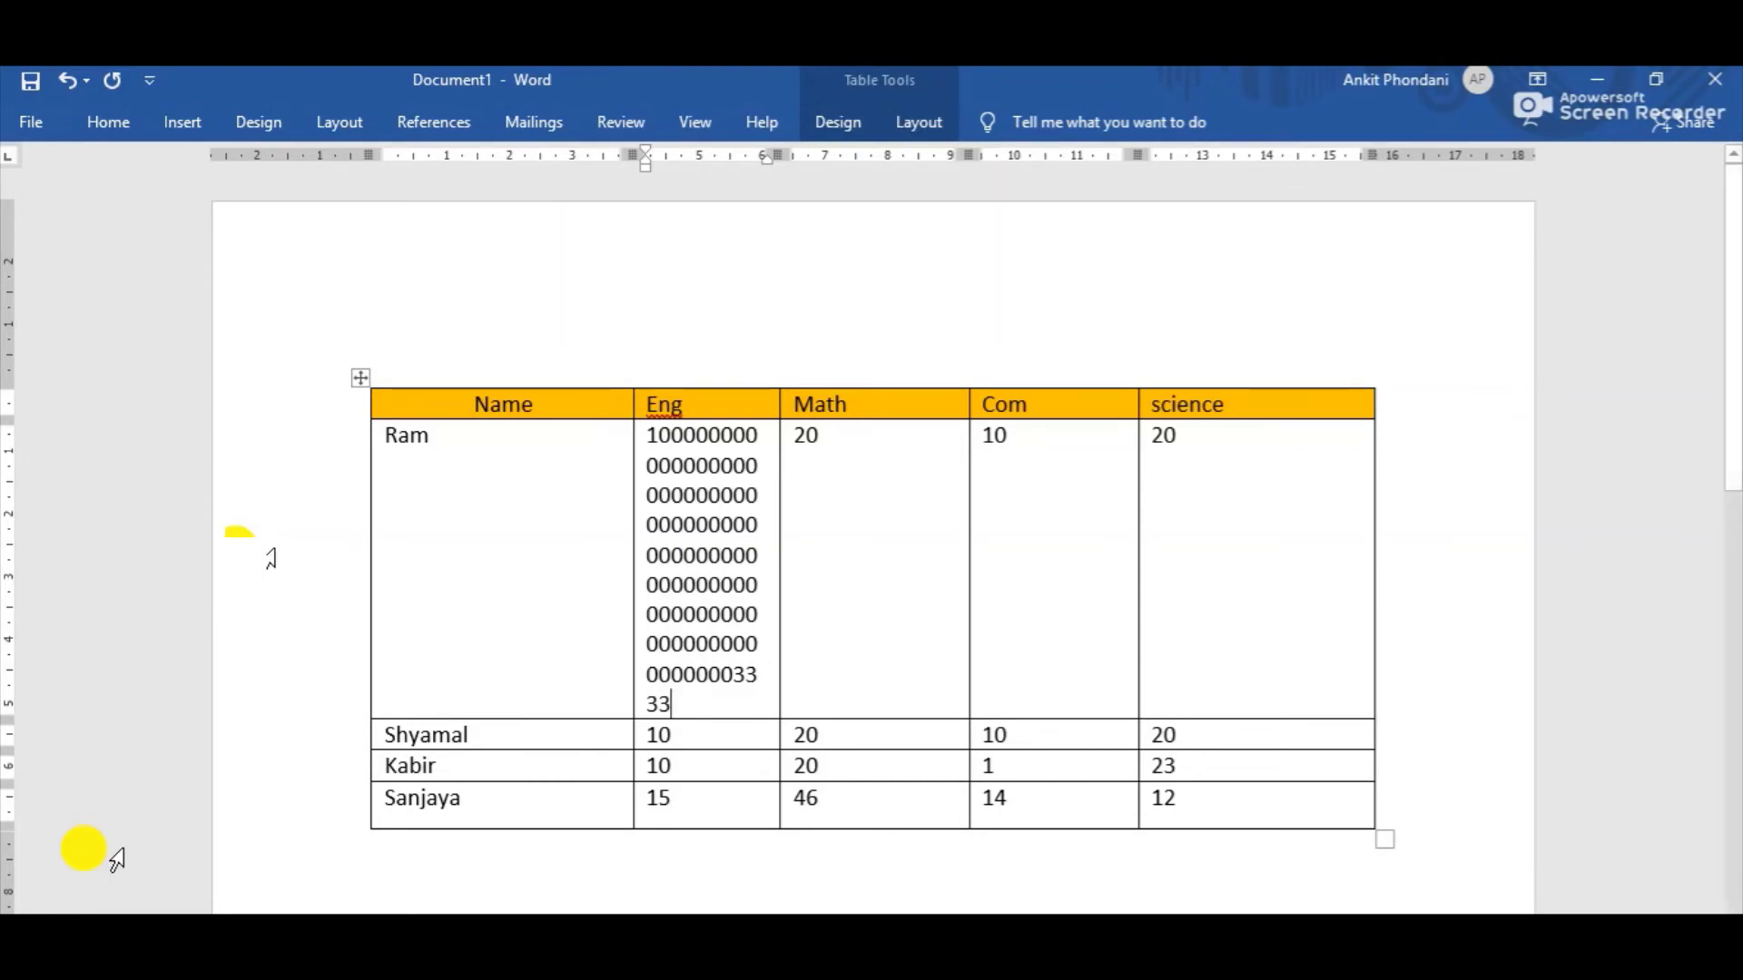
# - Check the notes on table alignment in class vi.docx and return to Document1
pyautogui.moveTo(349, 948)
pyautogui.click(209, 871)
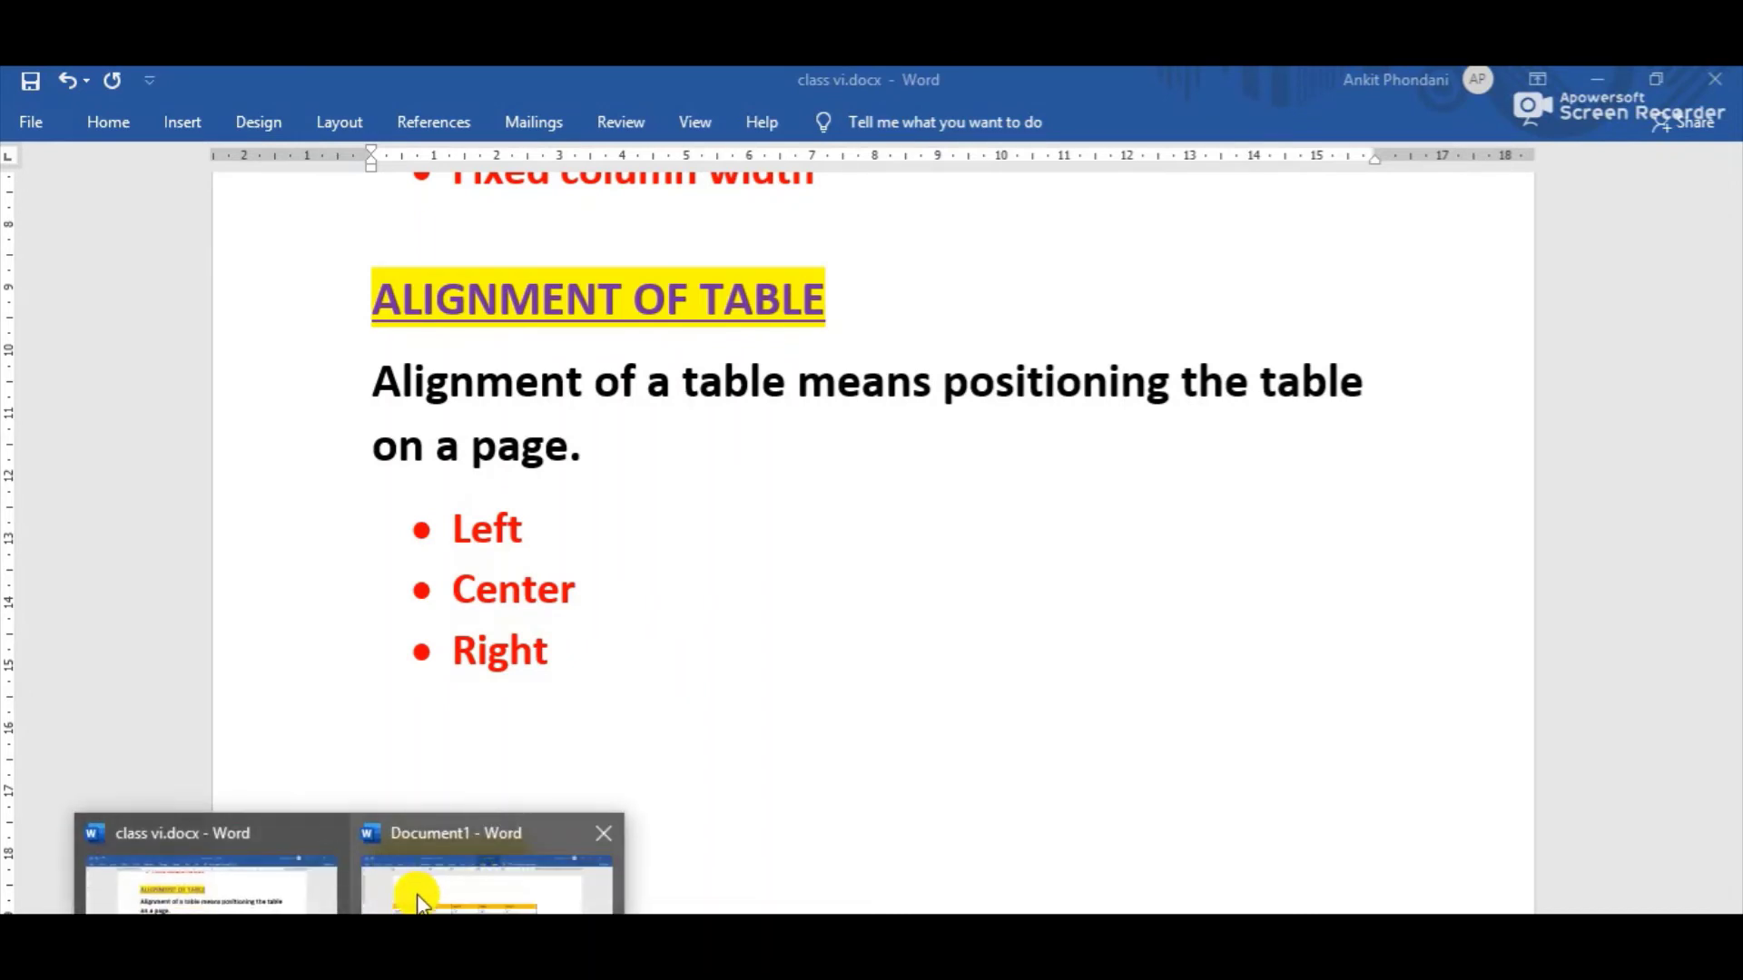
pyautogui.click(417, 891)
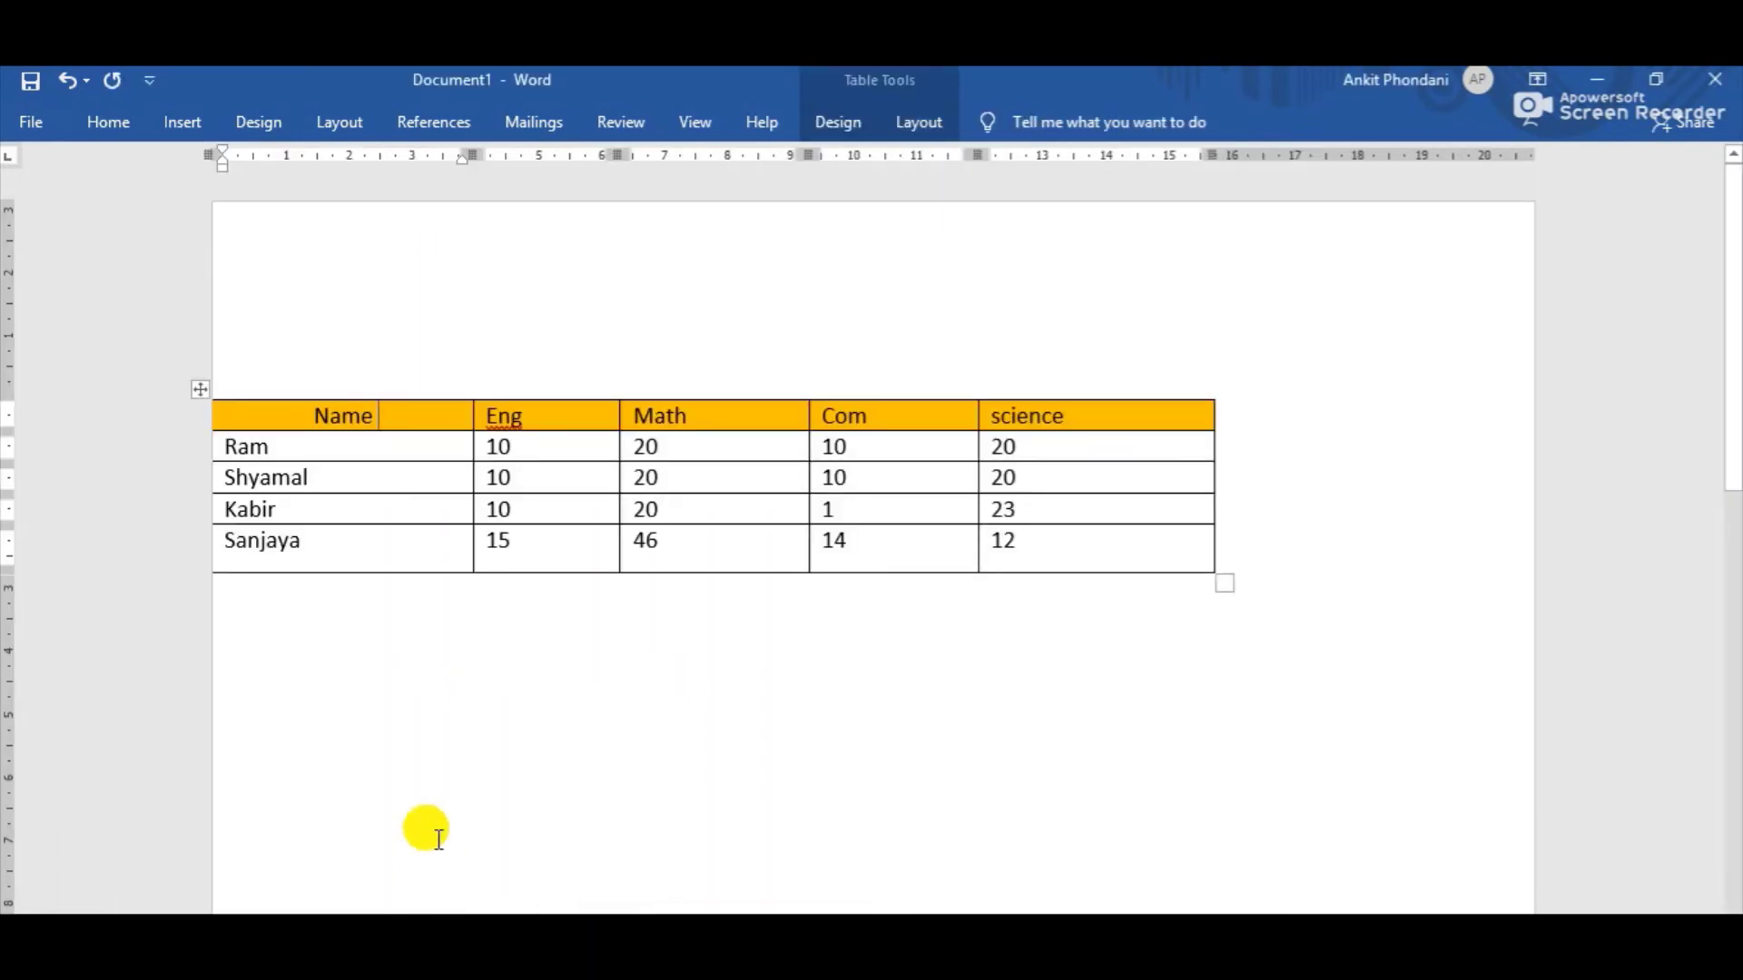
# - Set the whole marks table's alignment on the page to Center in its table properties
pyautogui.click(201, 391)
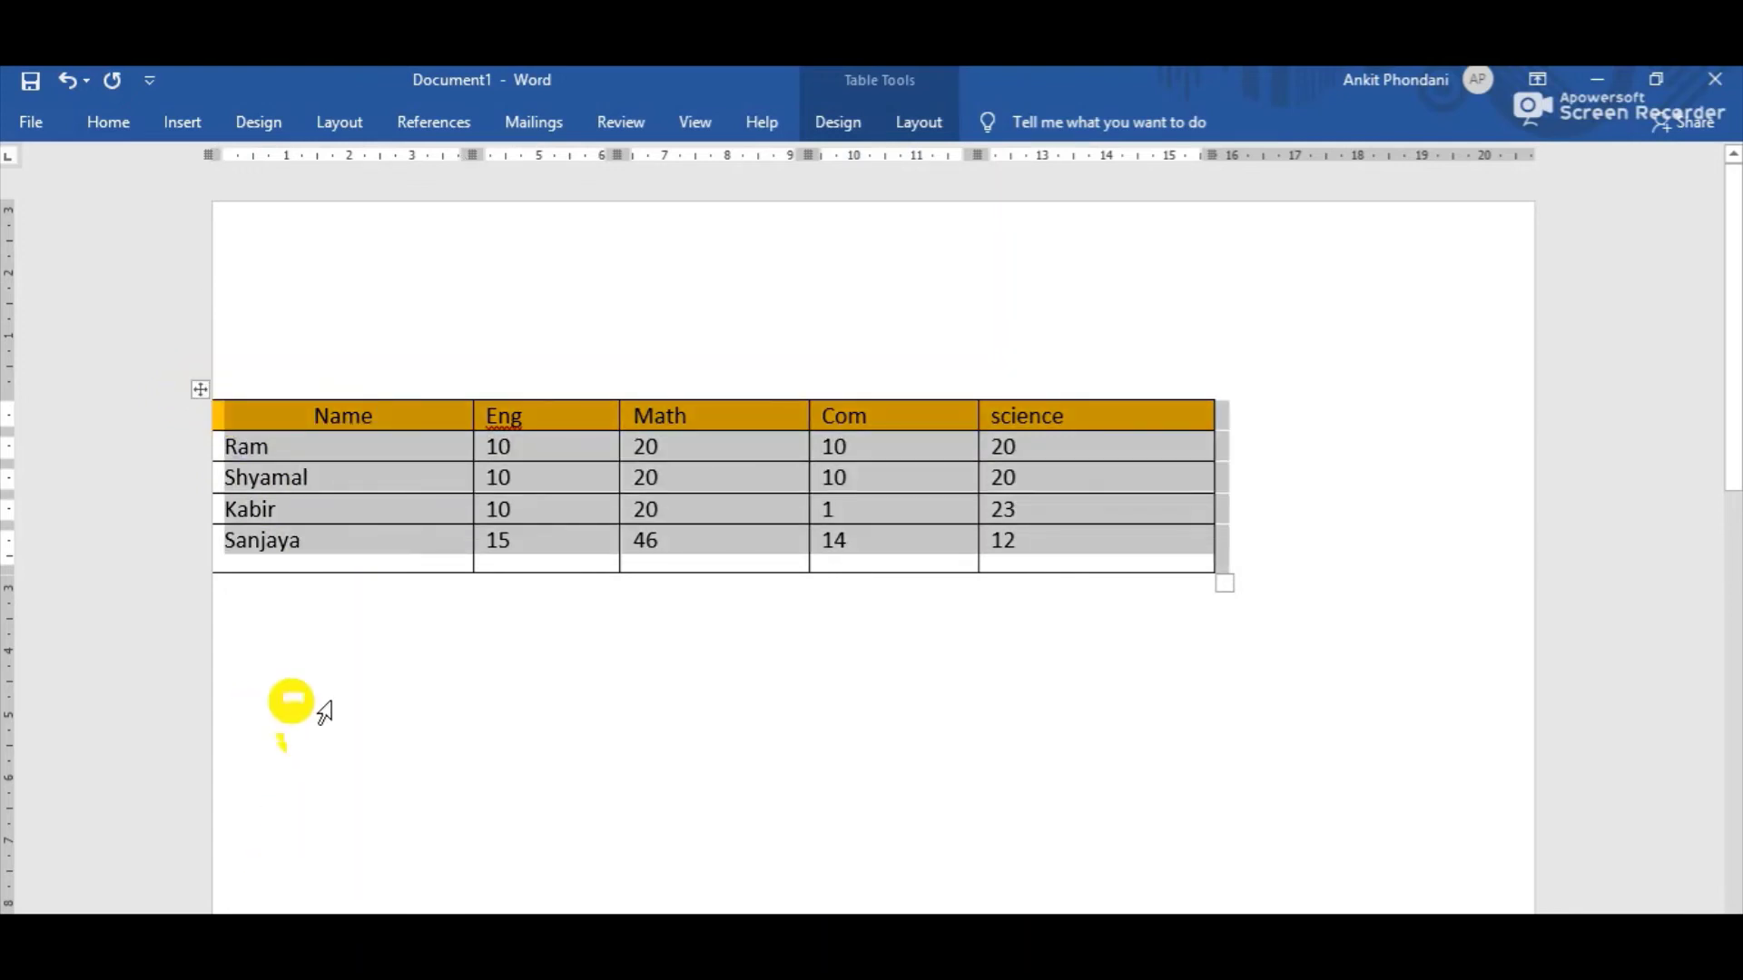
pyautogui.rightClick(397, 443)
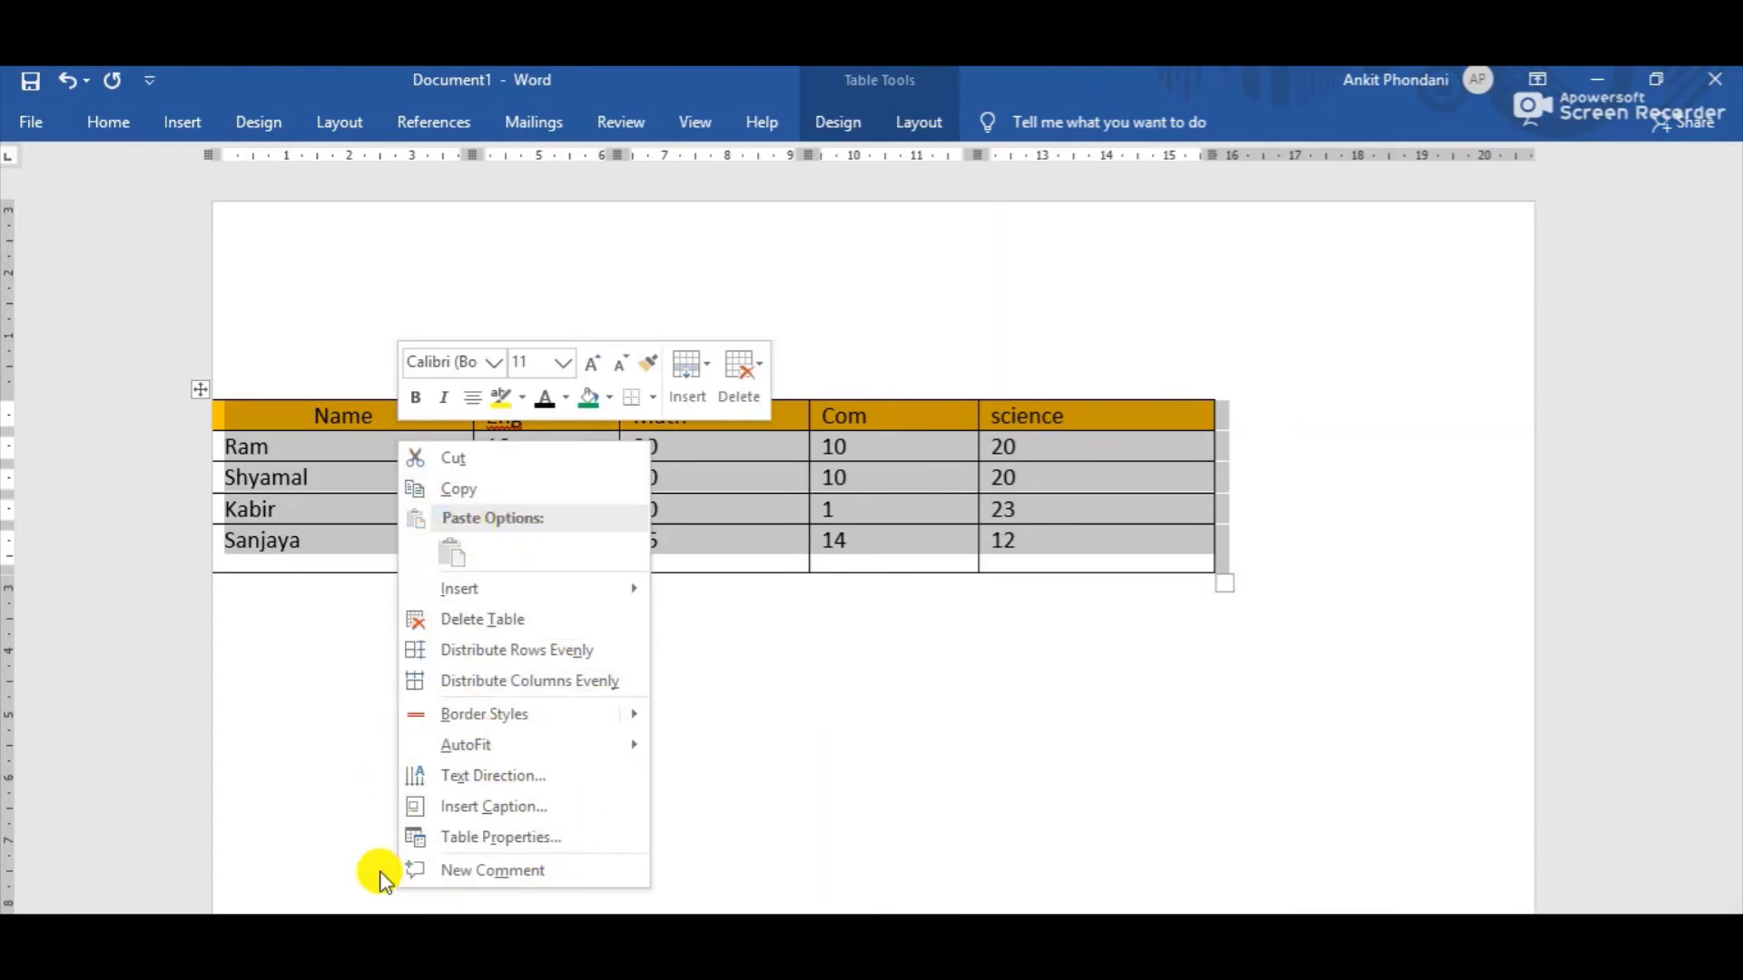
pyautogui.click(458, 840)
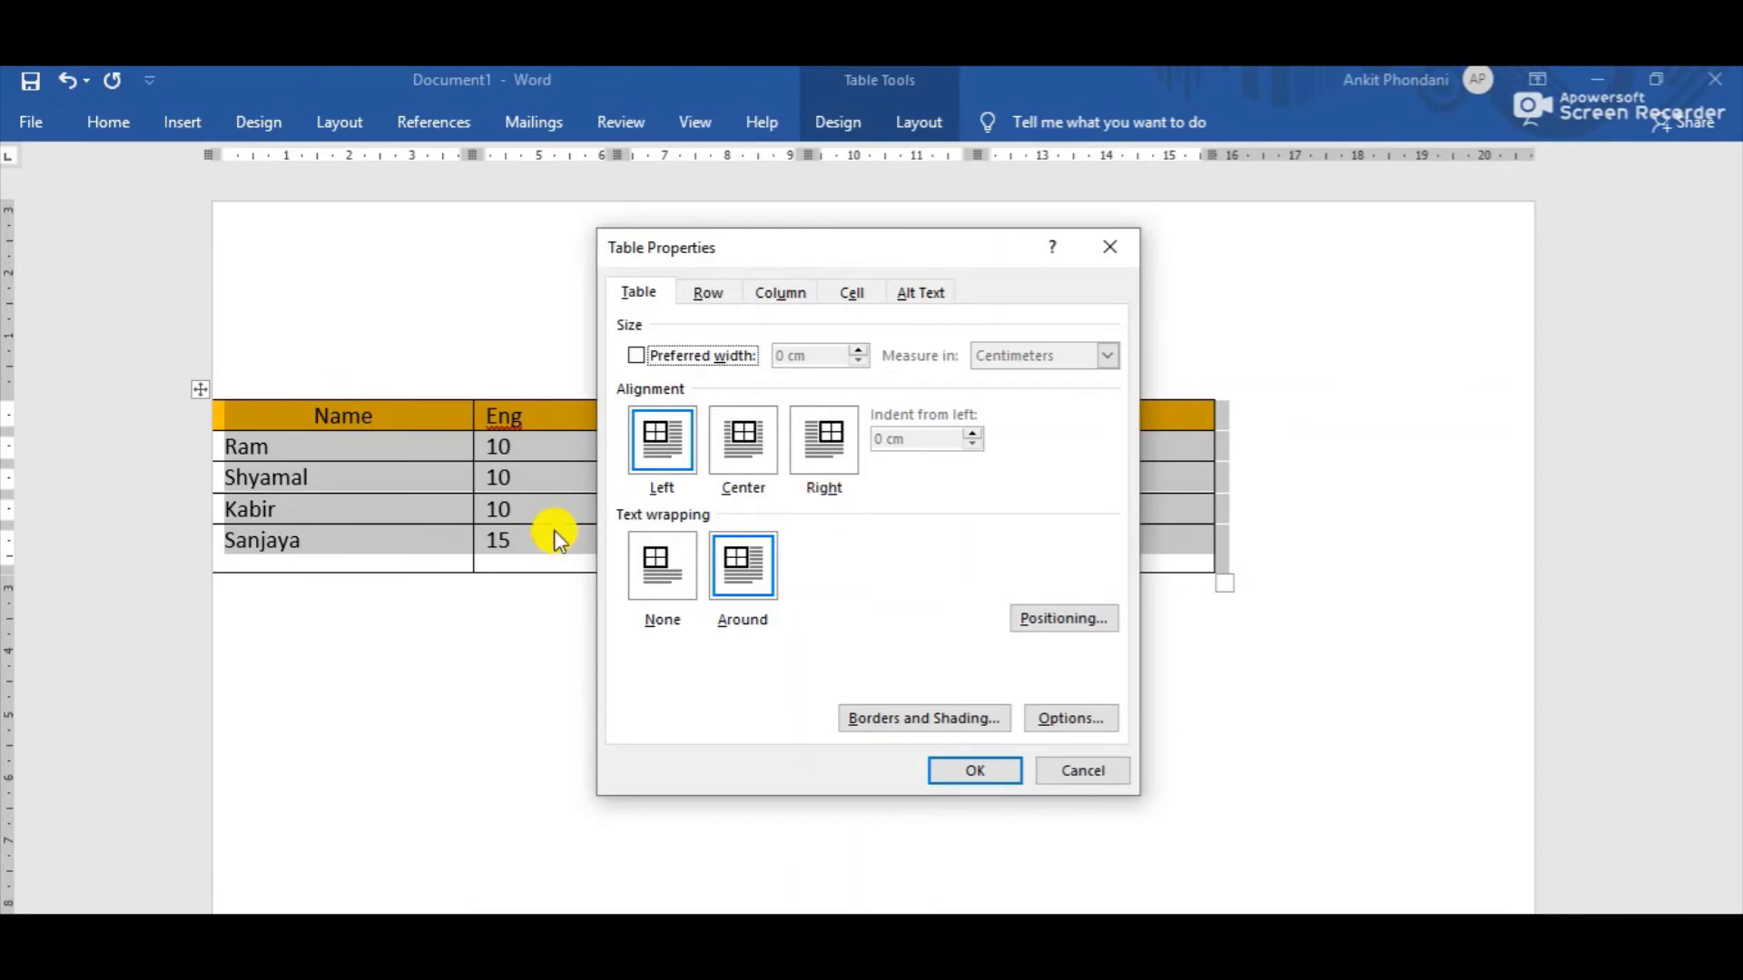
pyautogui.click(724, 458)
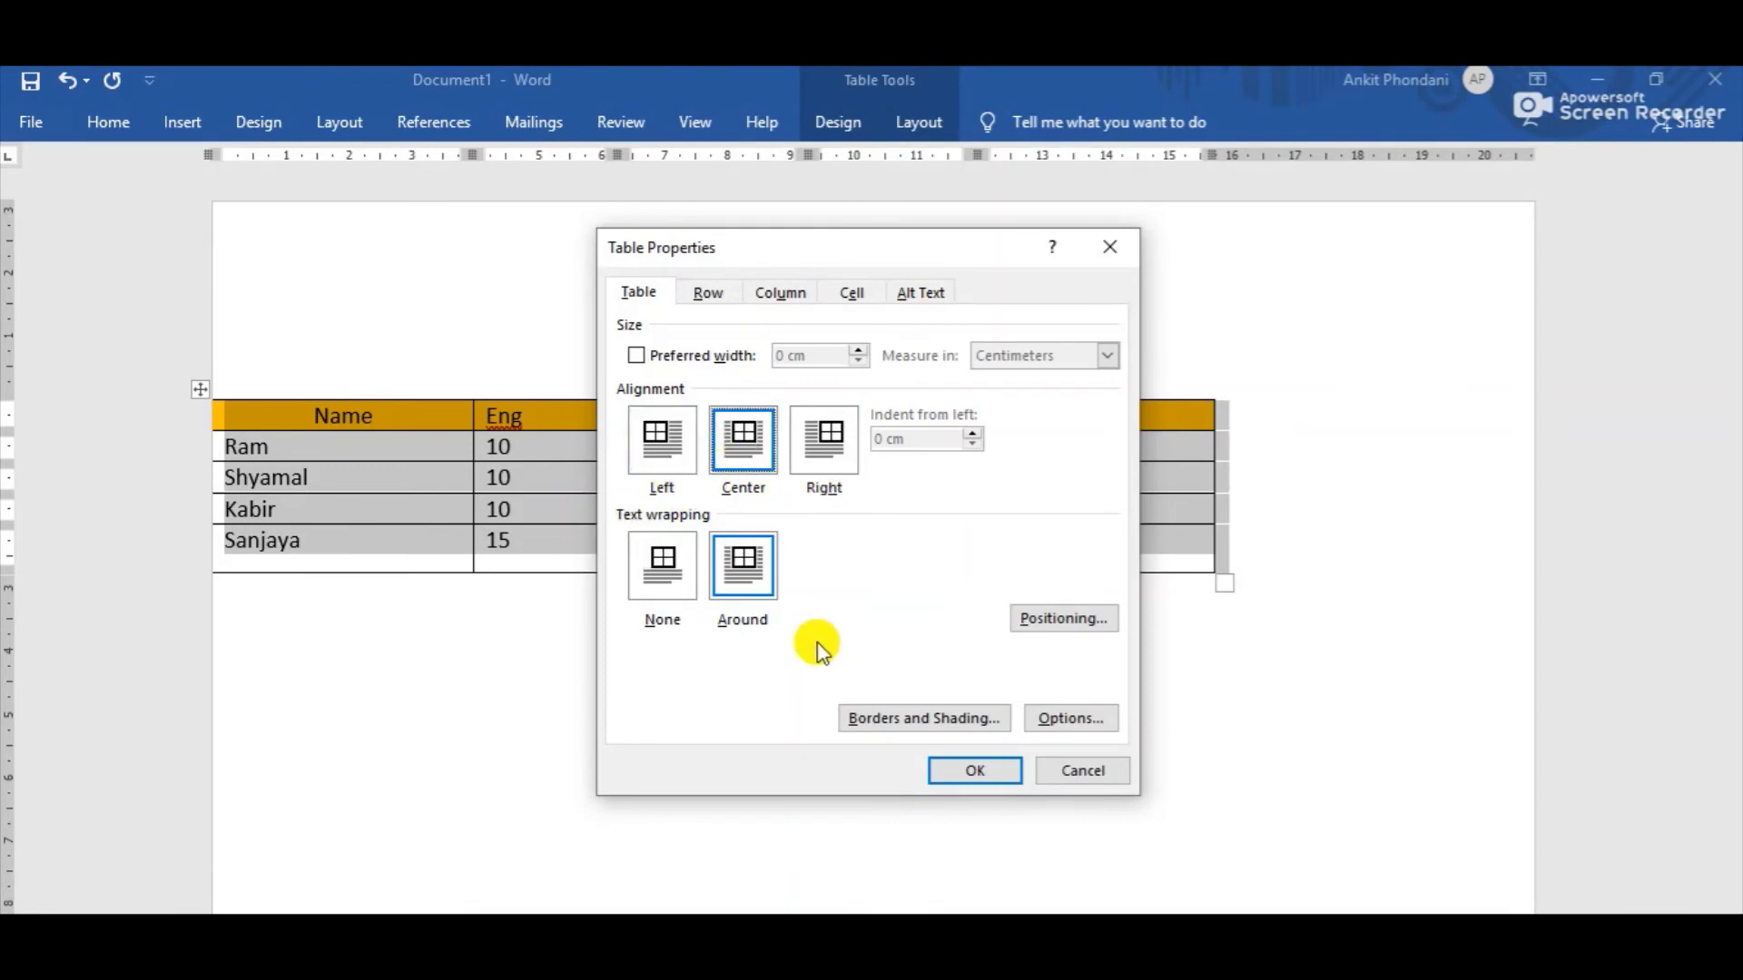
pyautogui.click(960, 768)
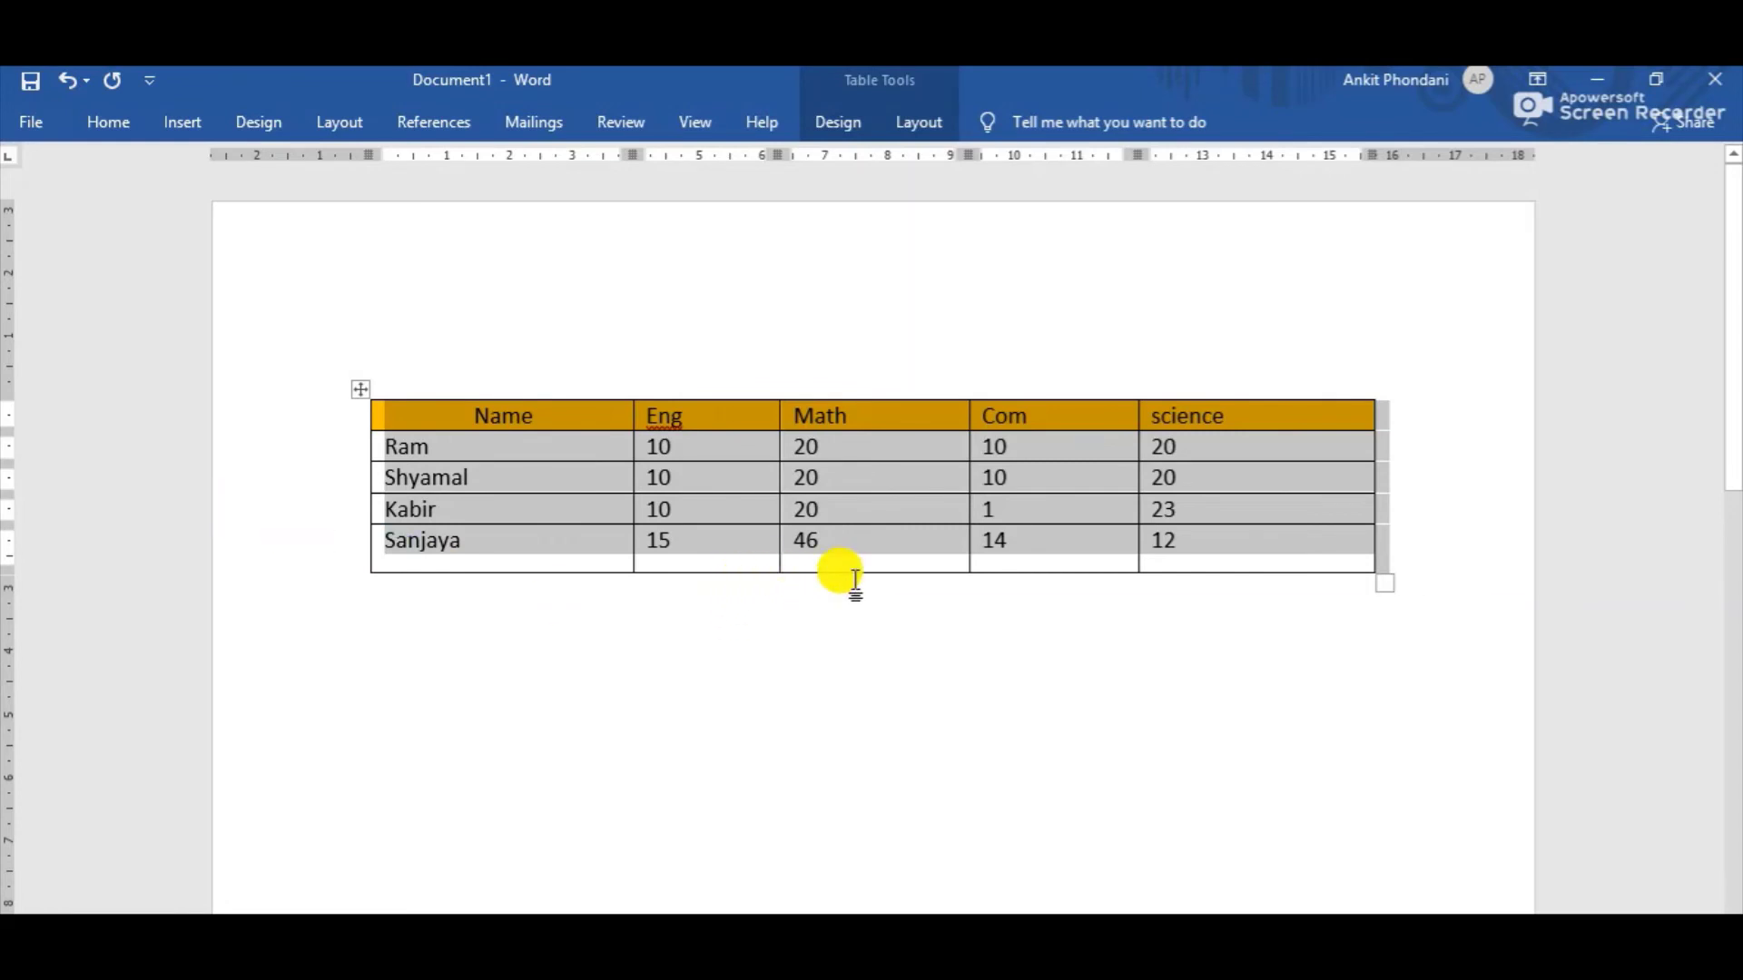
# - Set the whole marks table's alignment on the page to Right in its table properties
pyautogui.rightClick(712, 445)
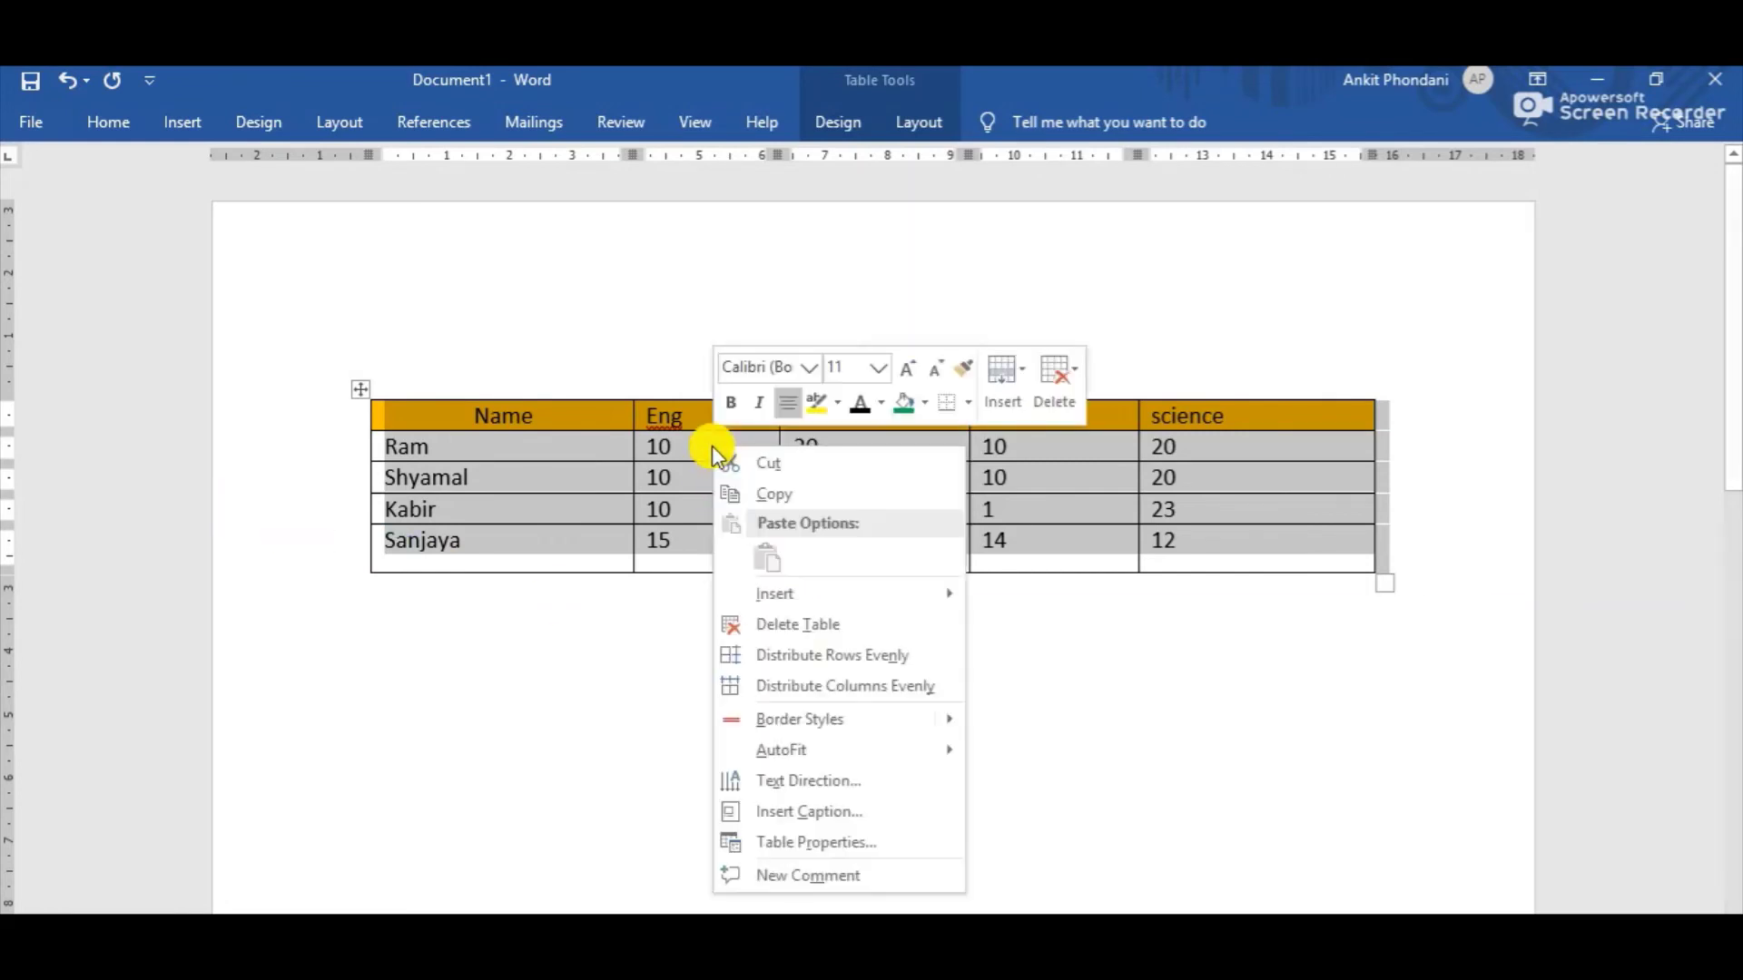
pyautogui.click(831, 842)
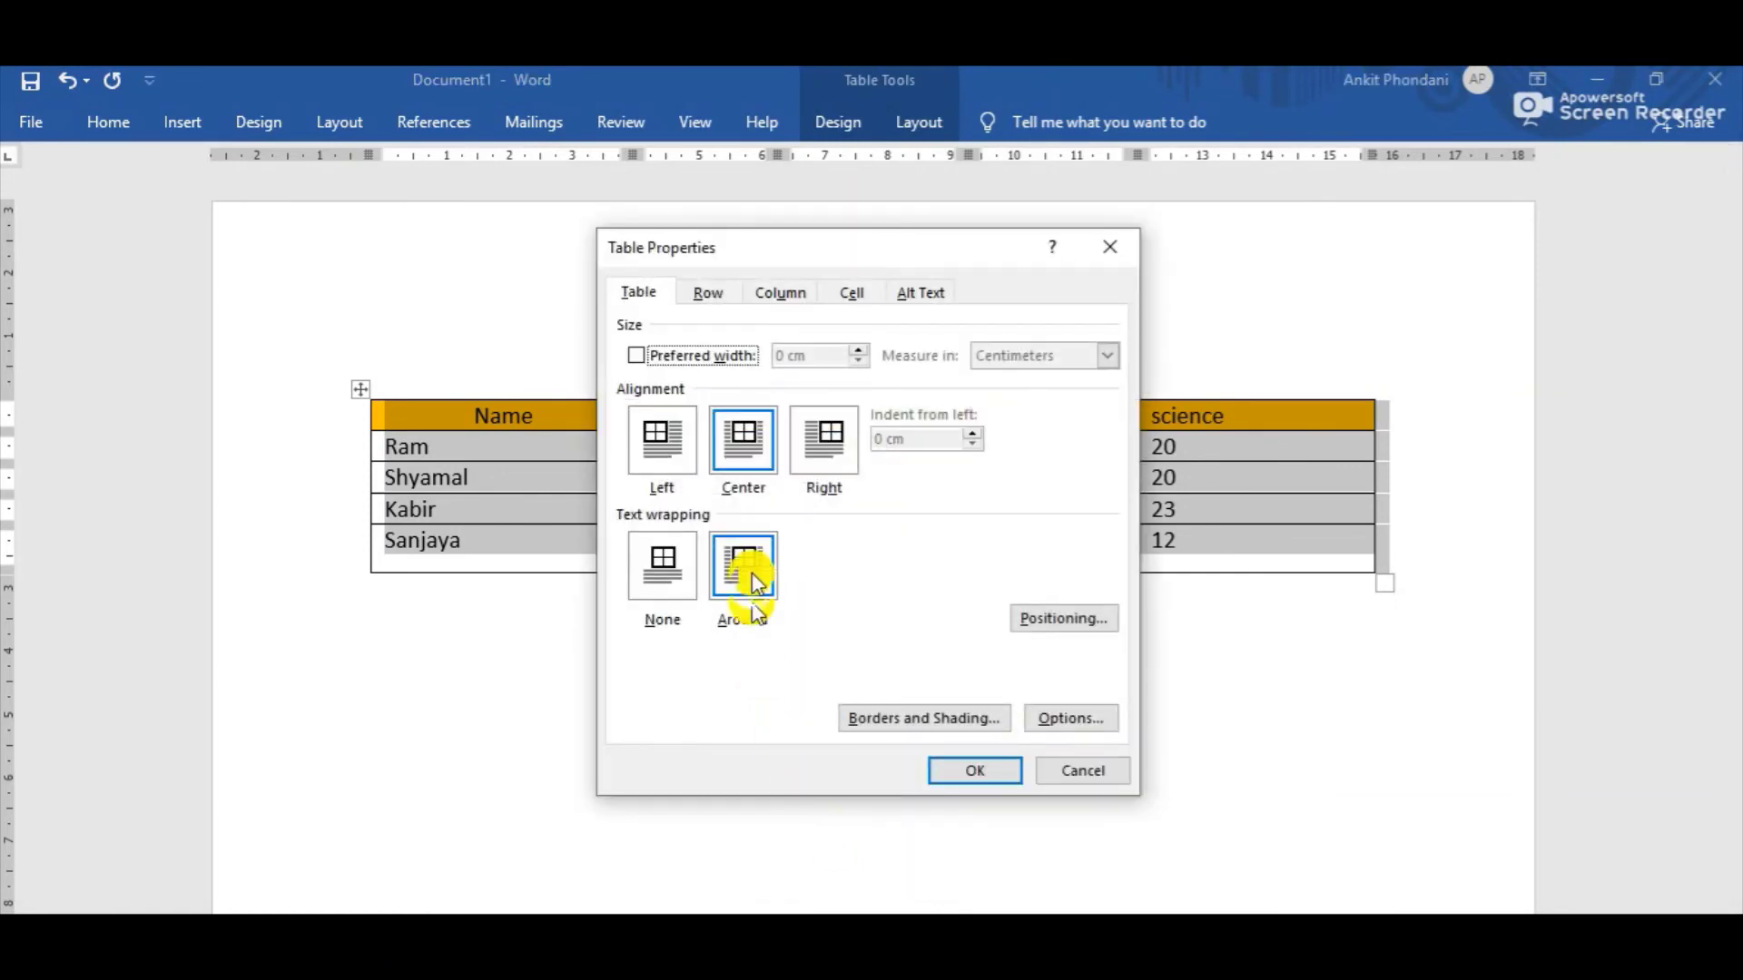
pyautogui.click(820, 444)
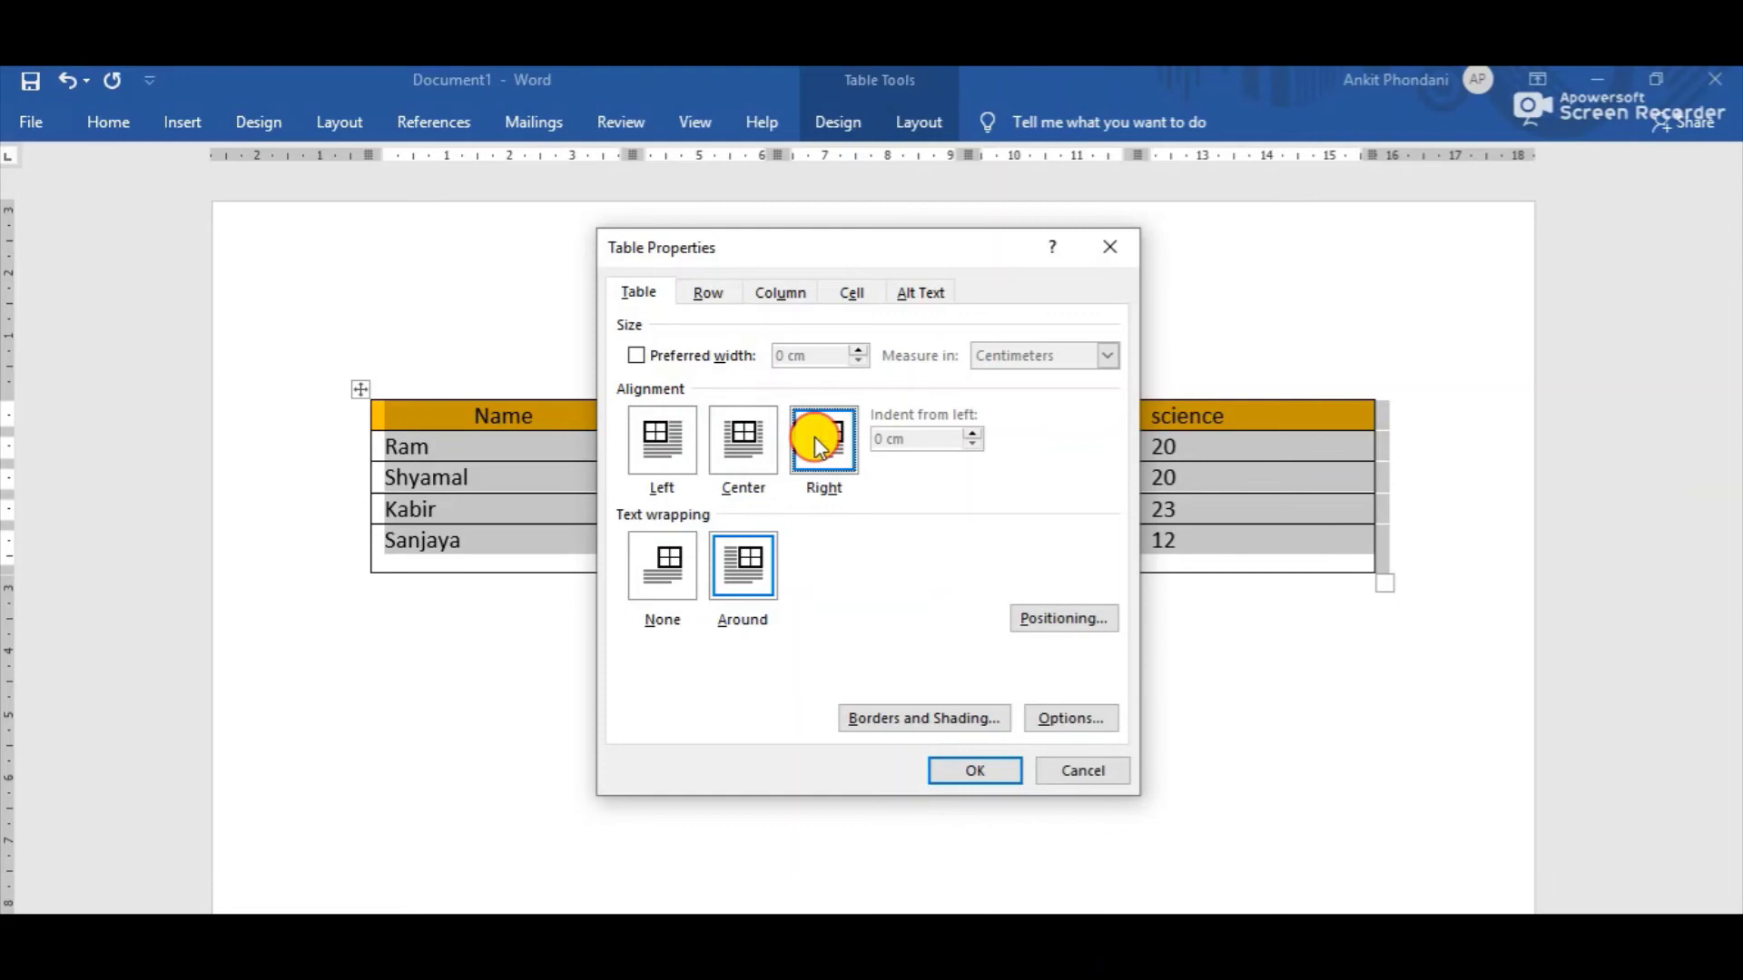
pyautogui.click(979, 771)
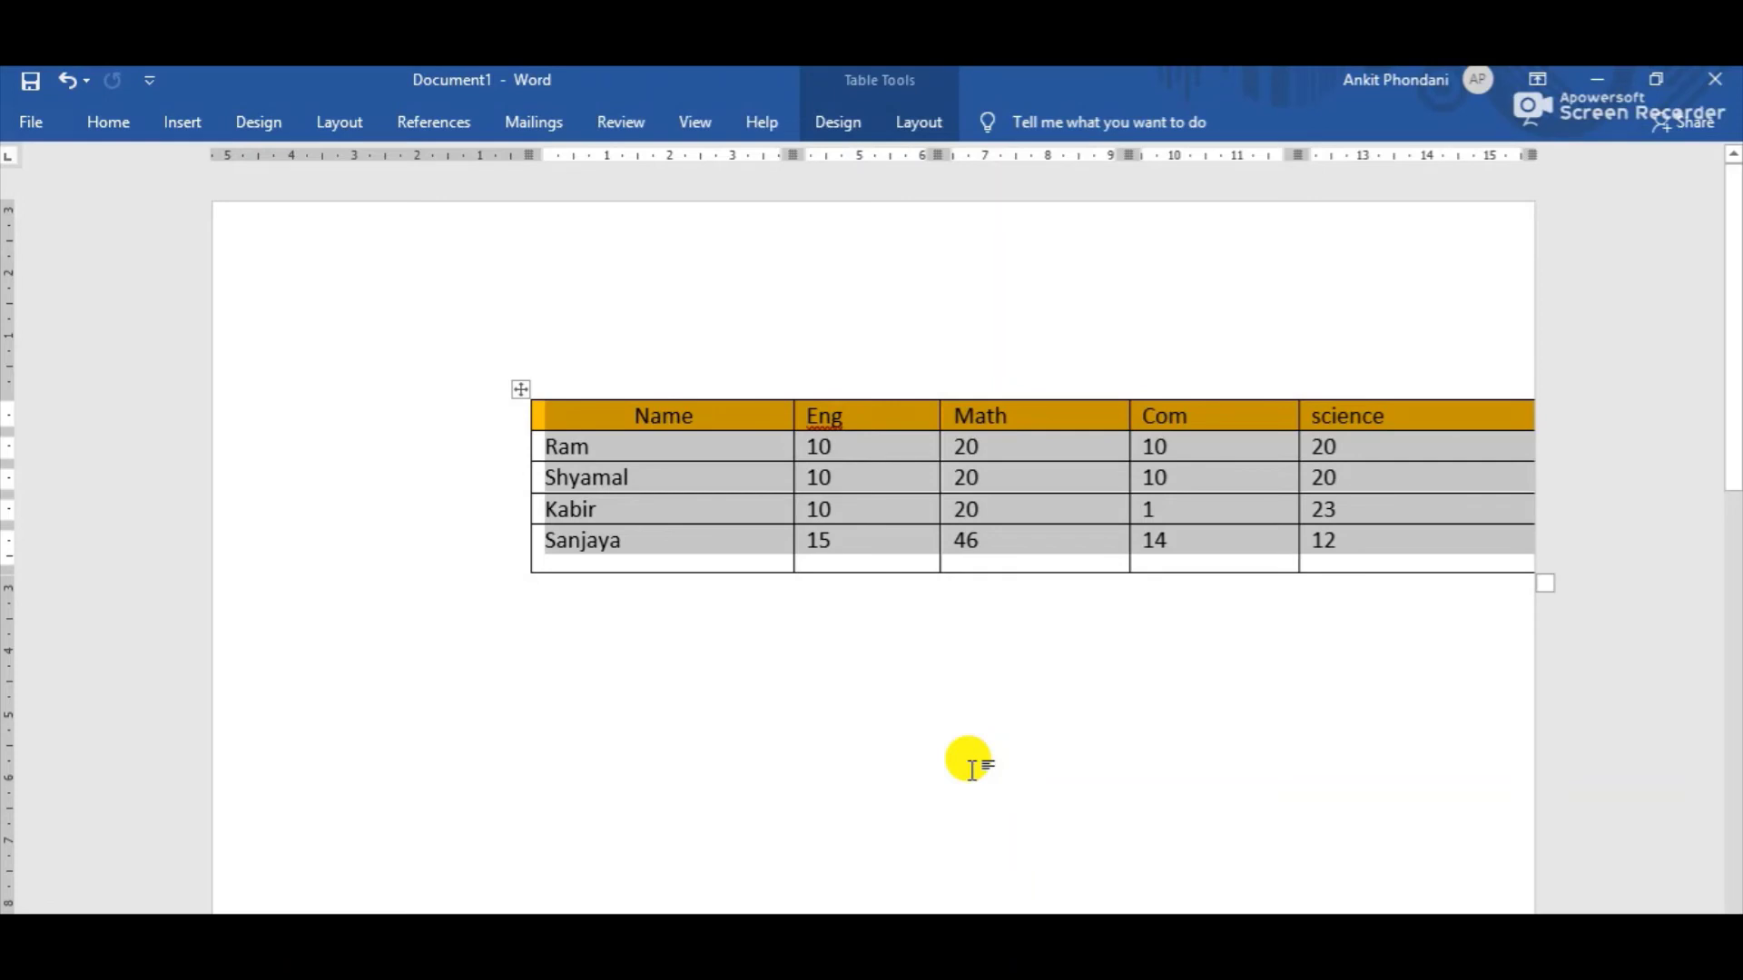
# - Change the marks table's alignment on the page to Left in its table properties
pyautogui.rightClick(863, 441)
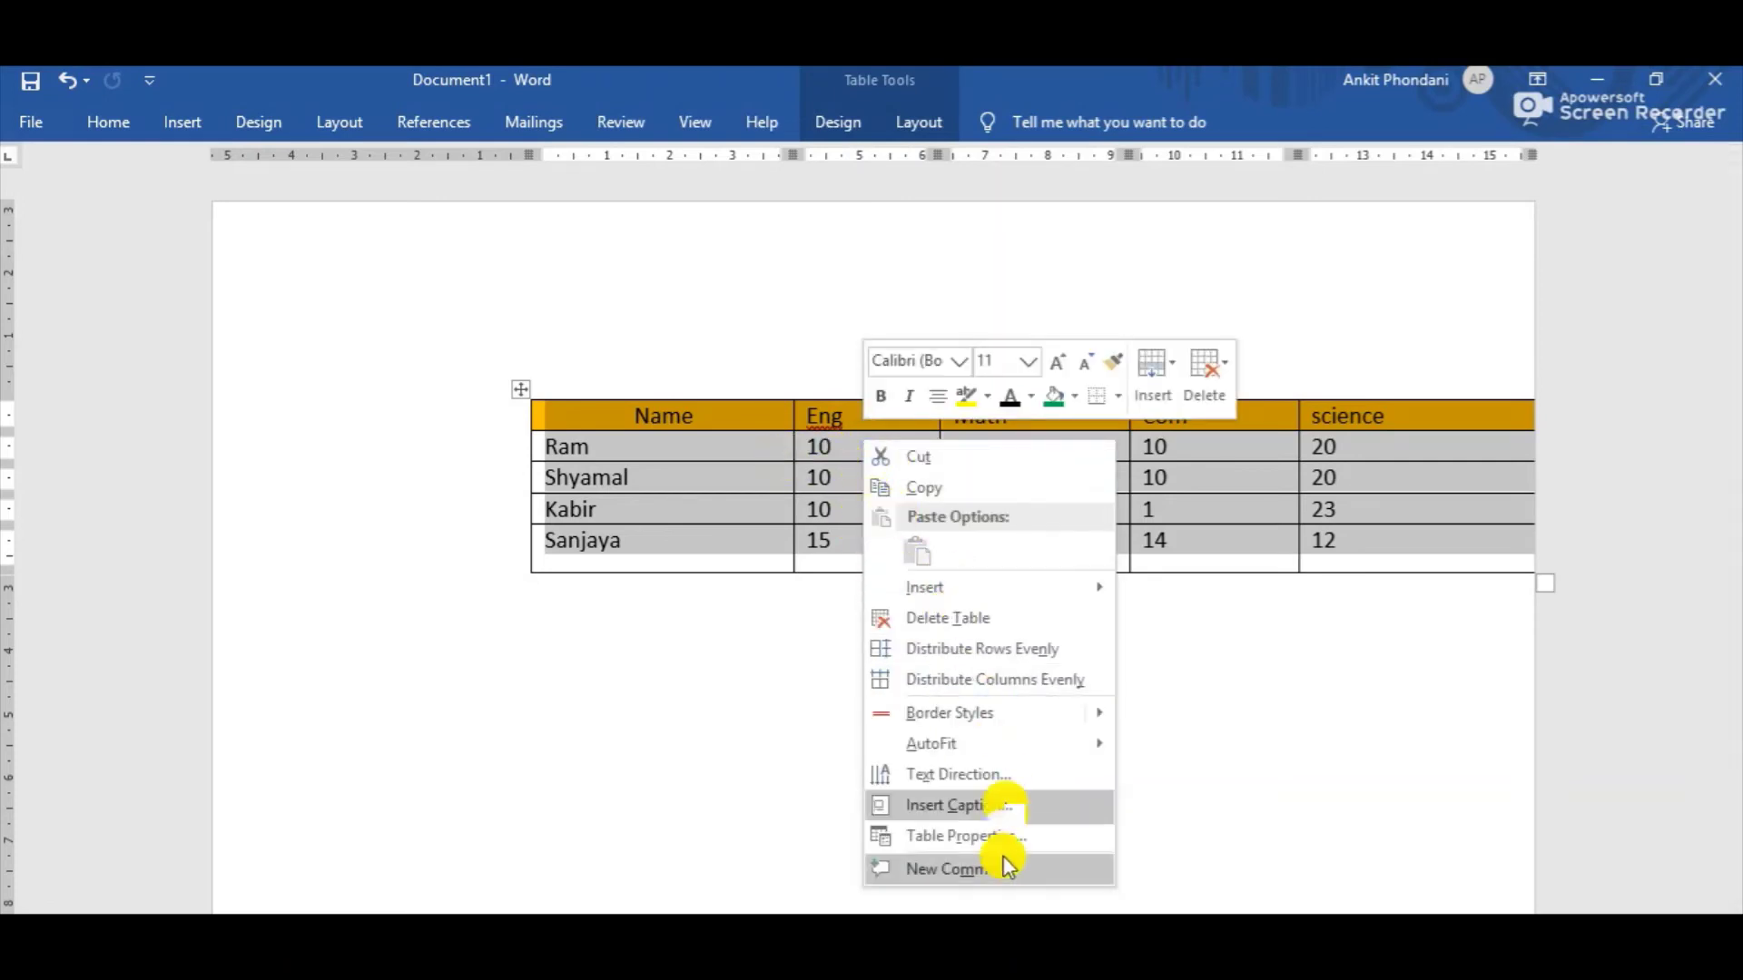
pyautogui.click(947, 836)
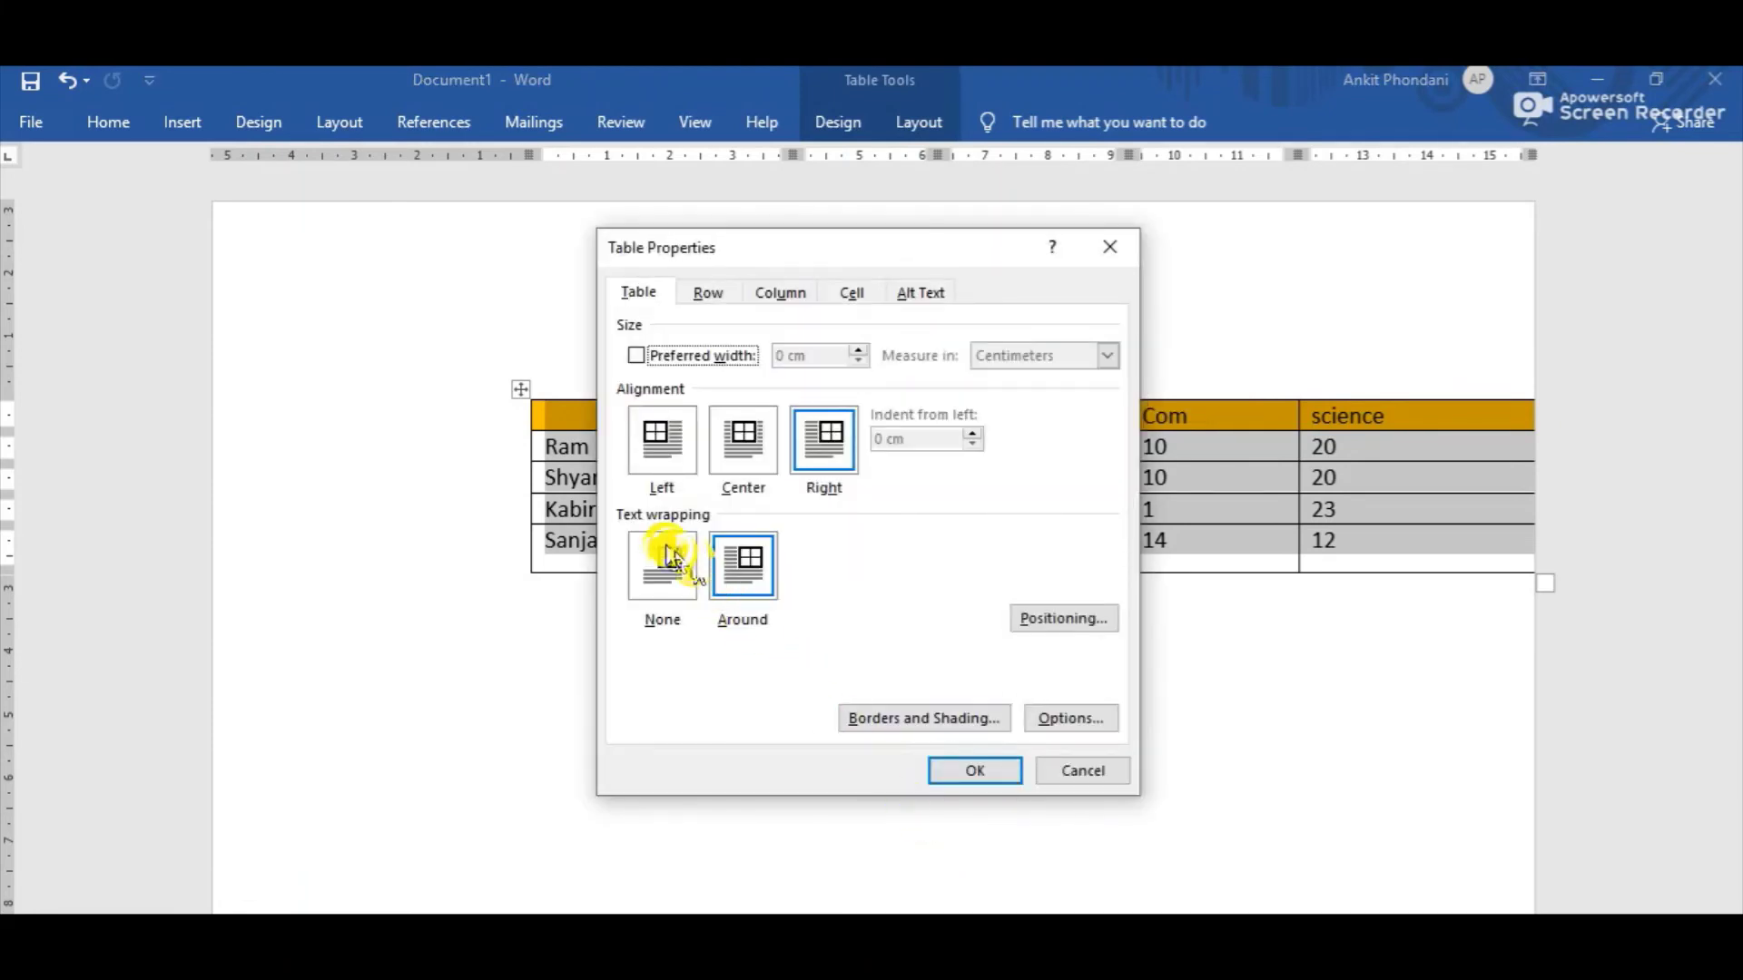
pyautogui.click(655, 452)
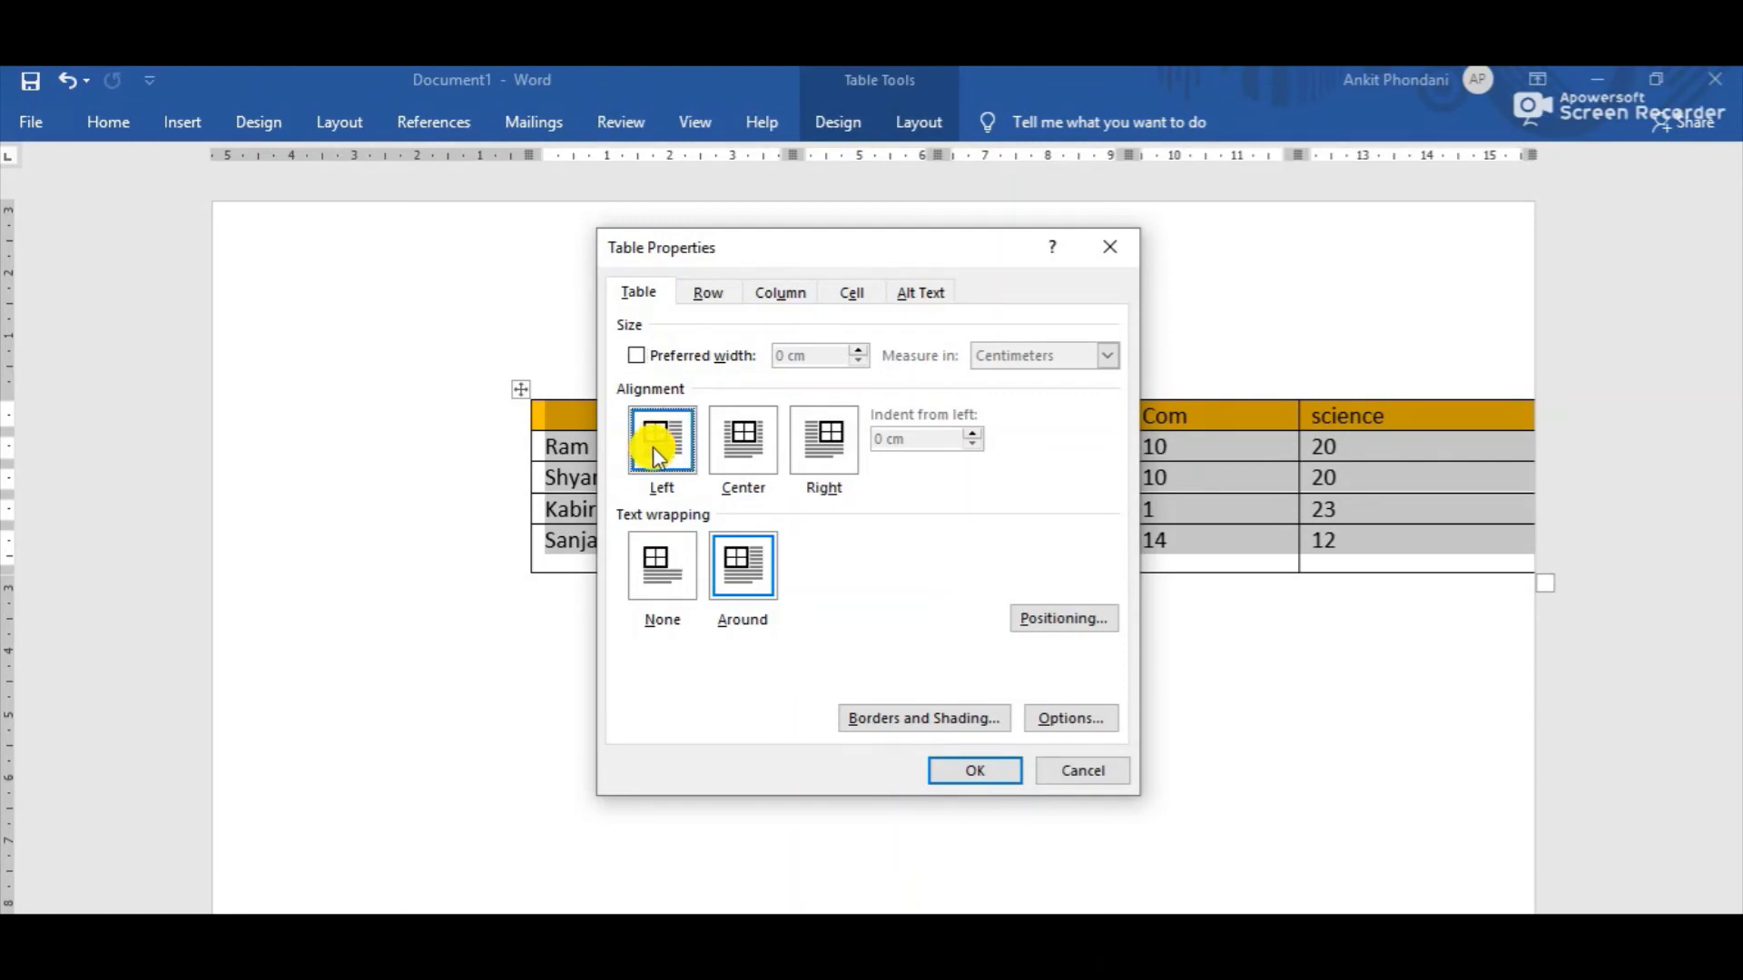
pyautogui.click(944, 770)
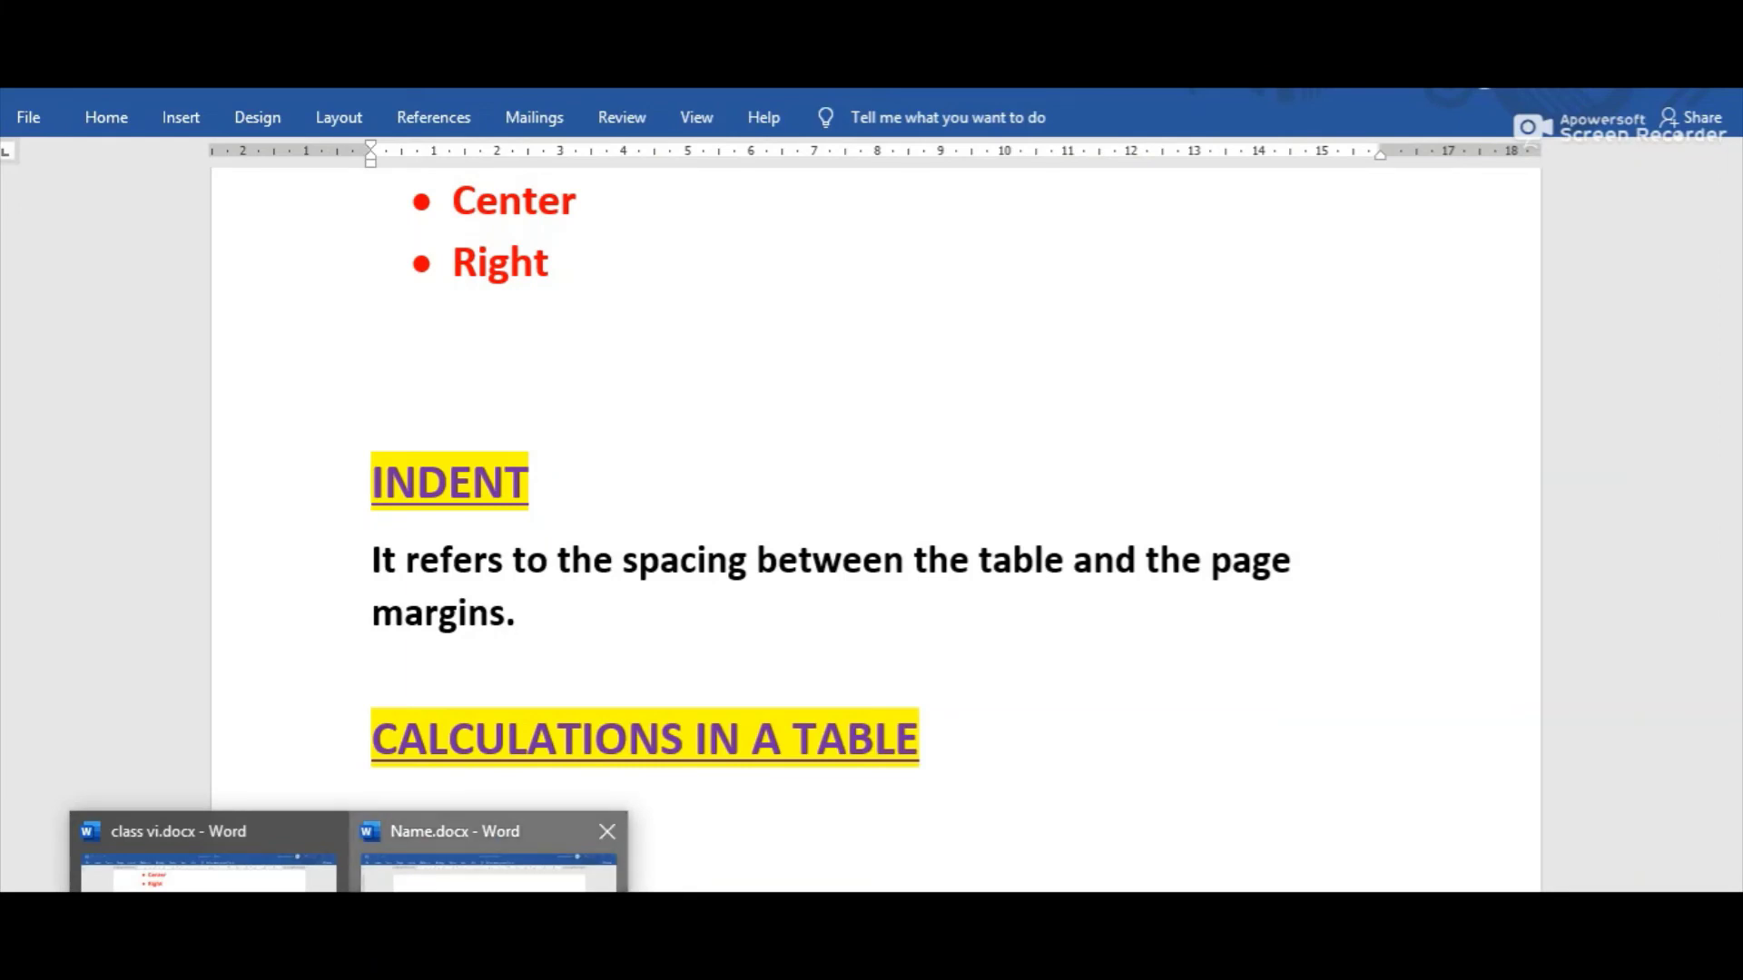
# - Switch to Name.docx and set the marks table's text wrapping to None in its table properties
pyautogui.click(490, 849)
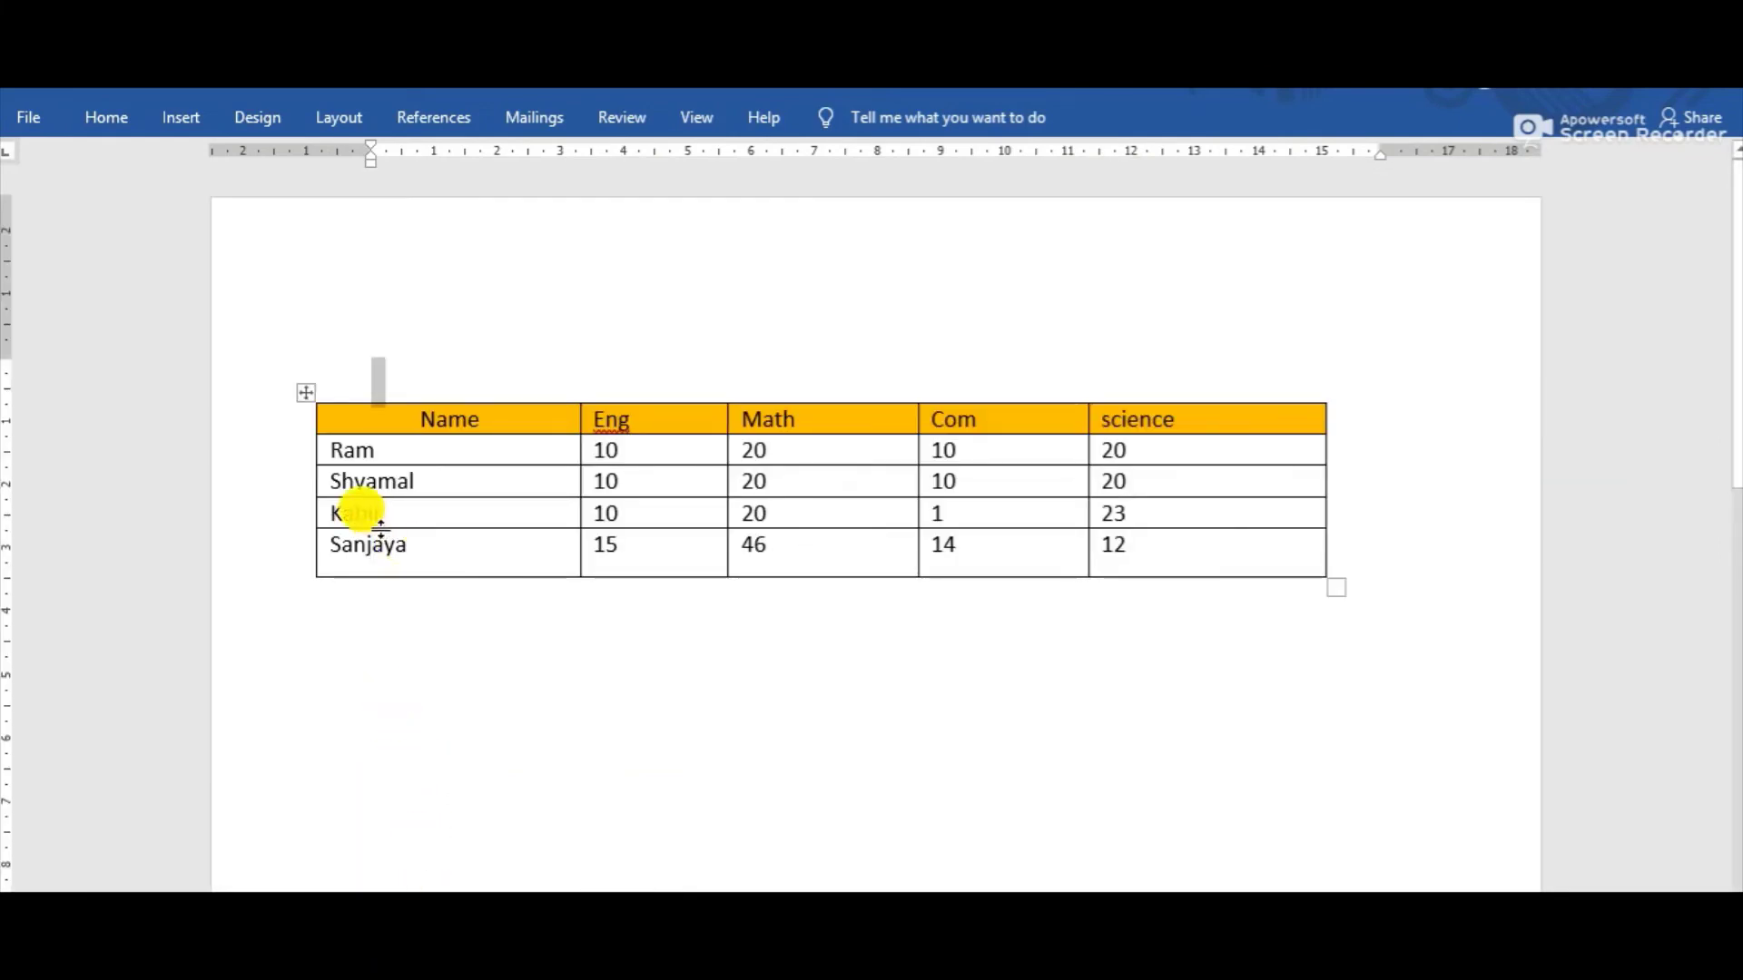
pyautogui.click(515, 449)
pyautogui.rightClick(510, 444)
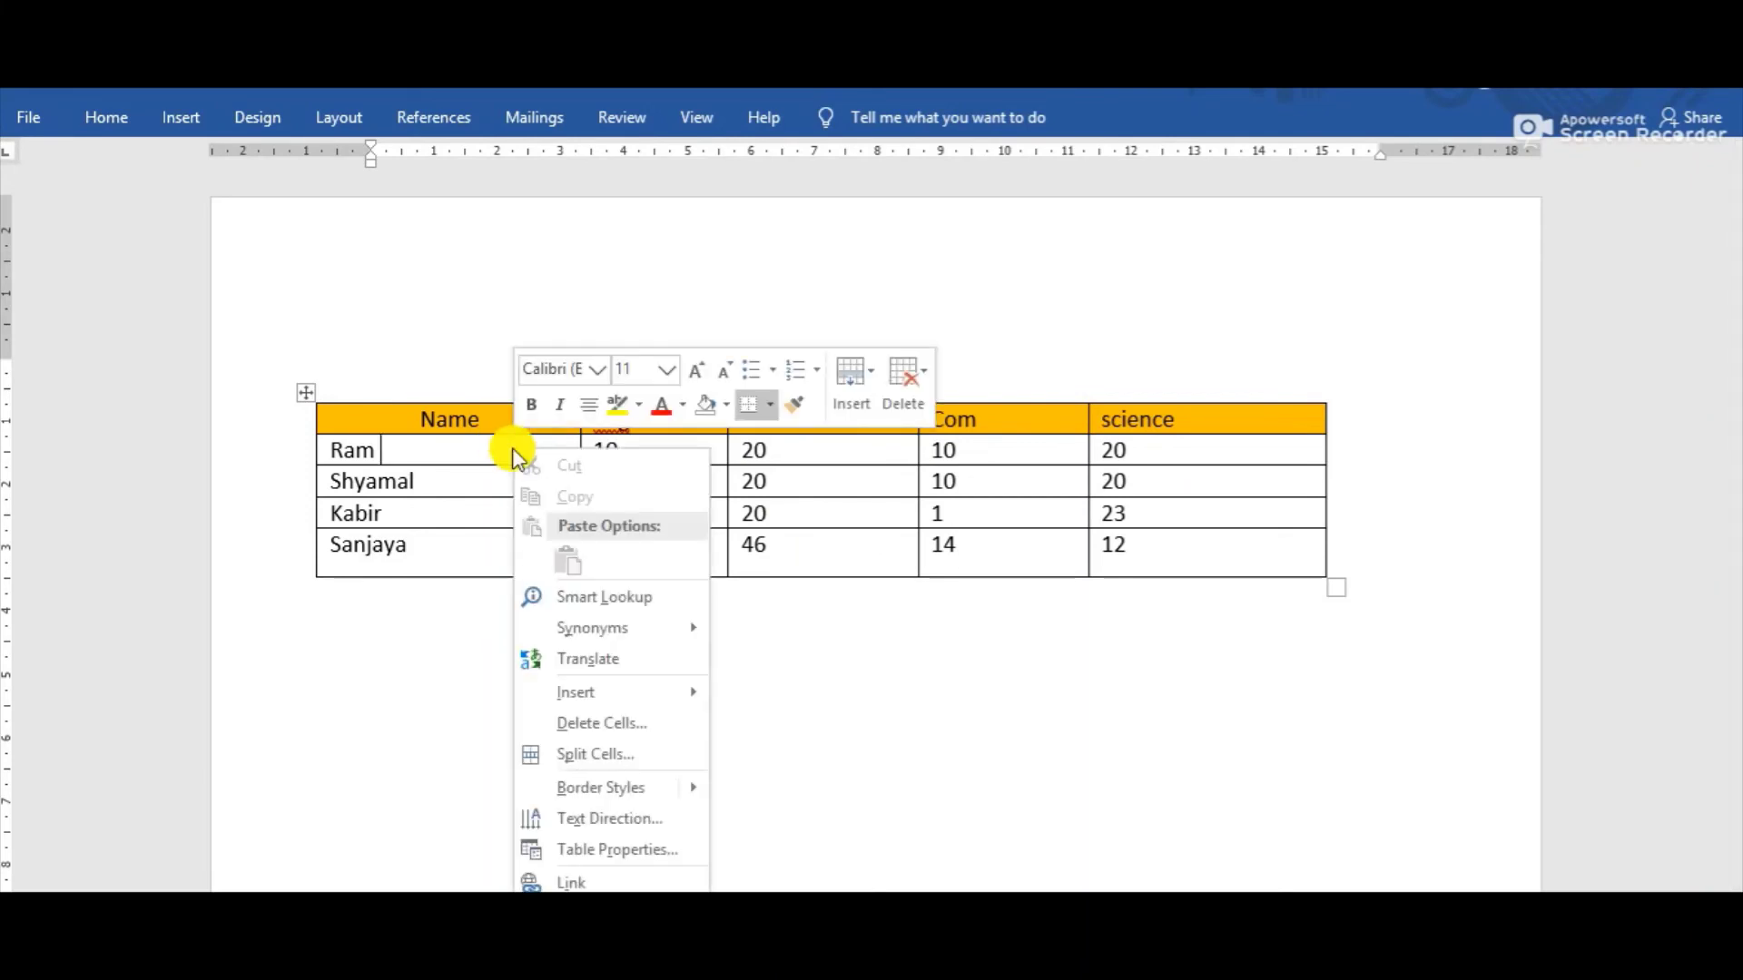
pyautogui.click(595, 849)
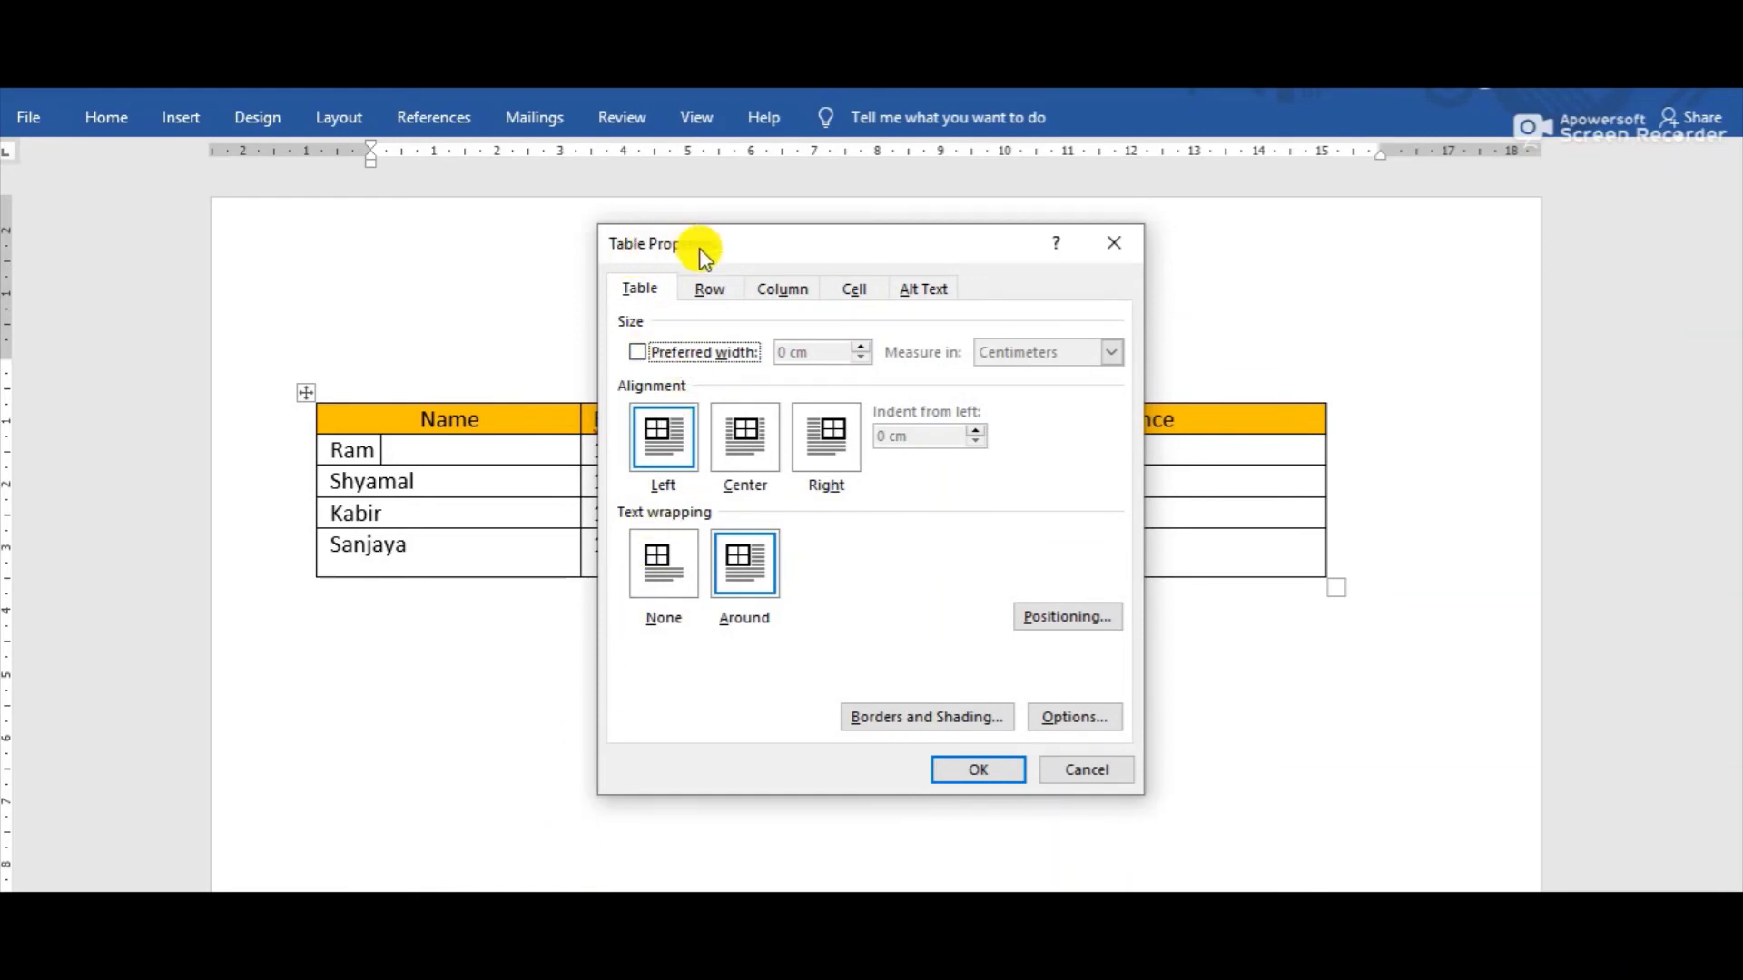
pyautogui.click(660, 590)
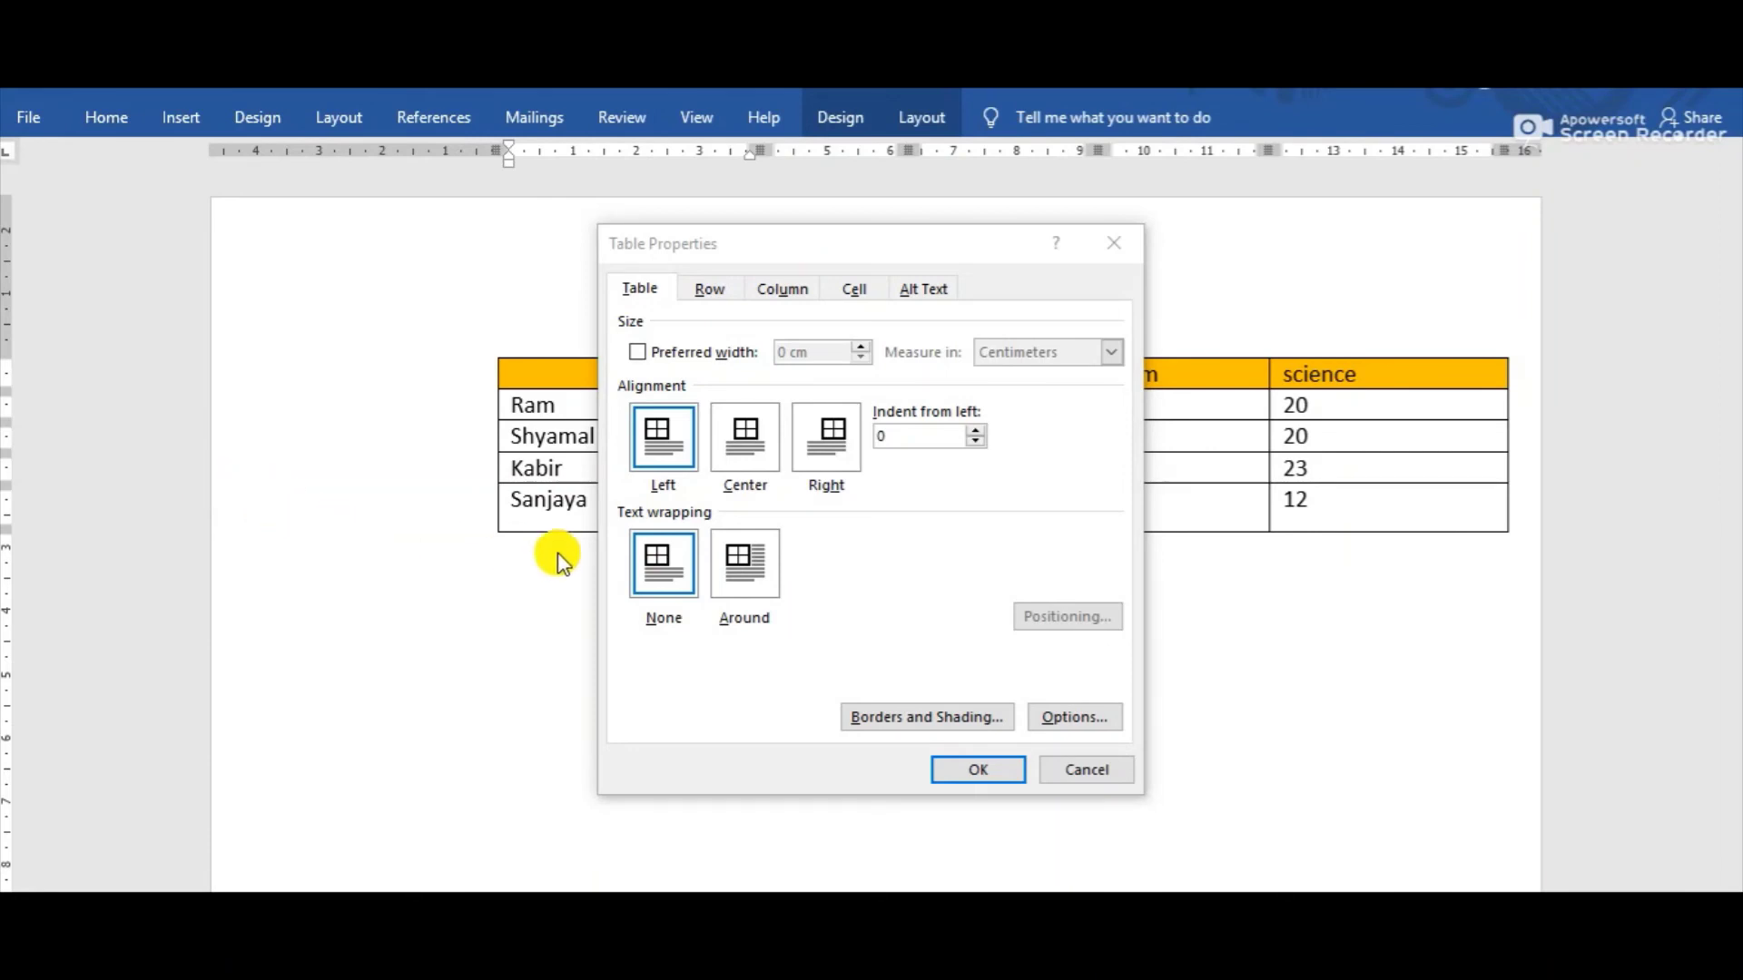
# - Set the marks table's indent from left to 3 cm and apply the table properties
pyautogui.click(974, 434)
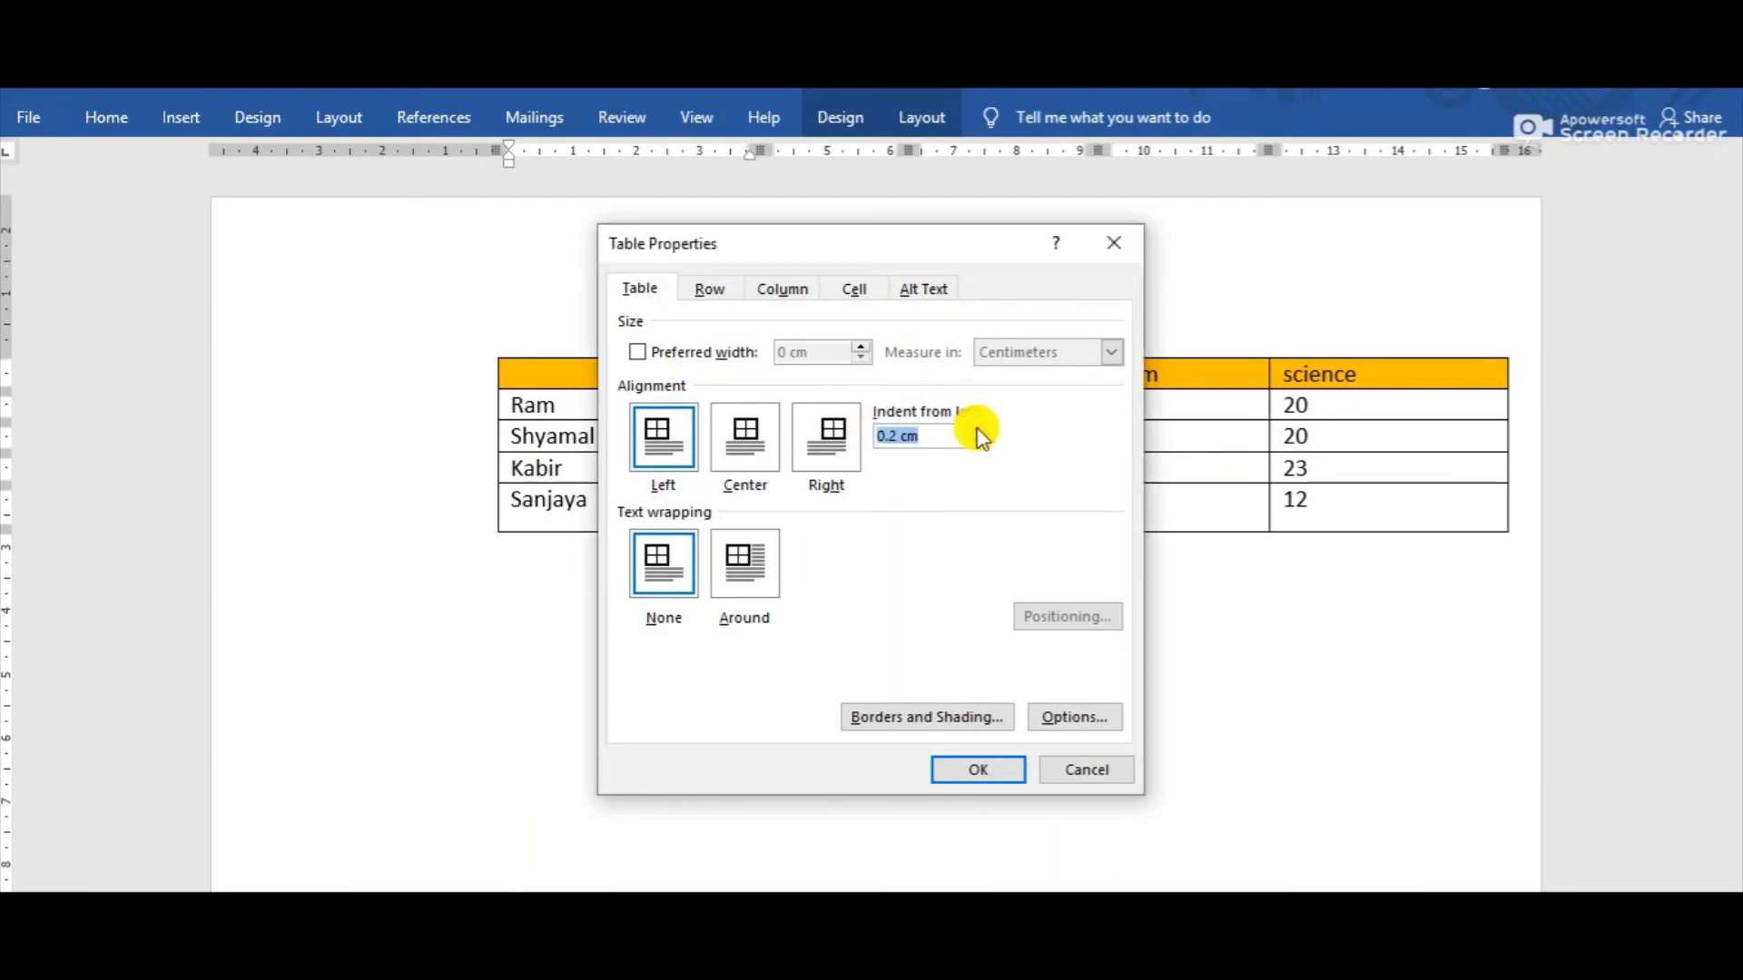
pyautogui.click(893, 435)
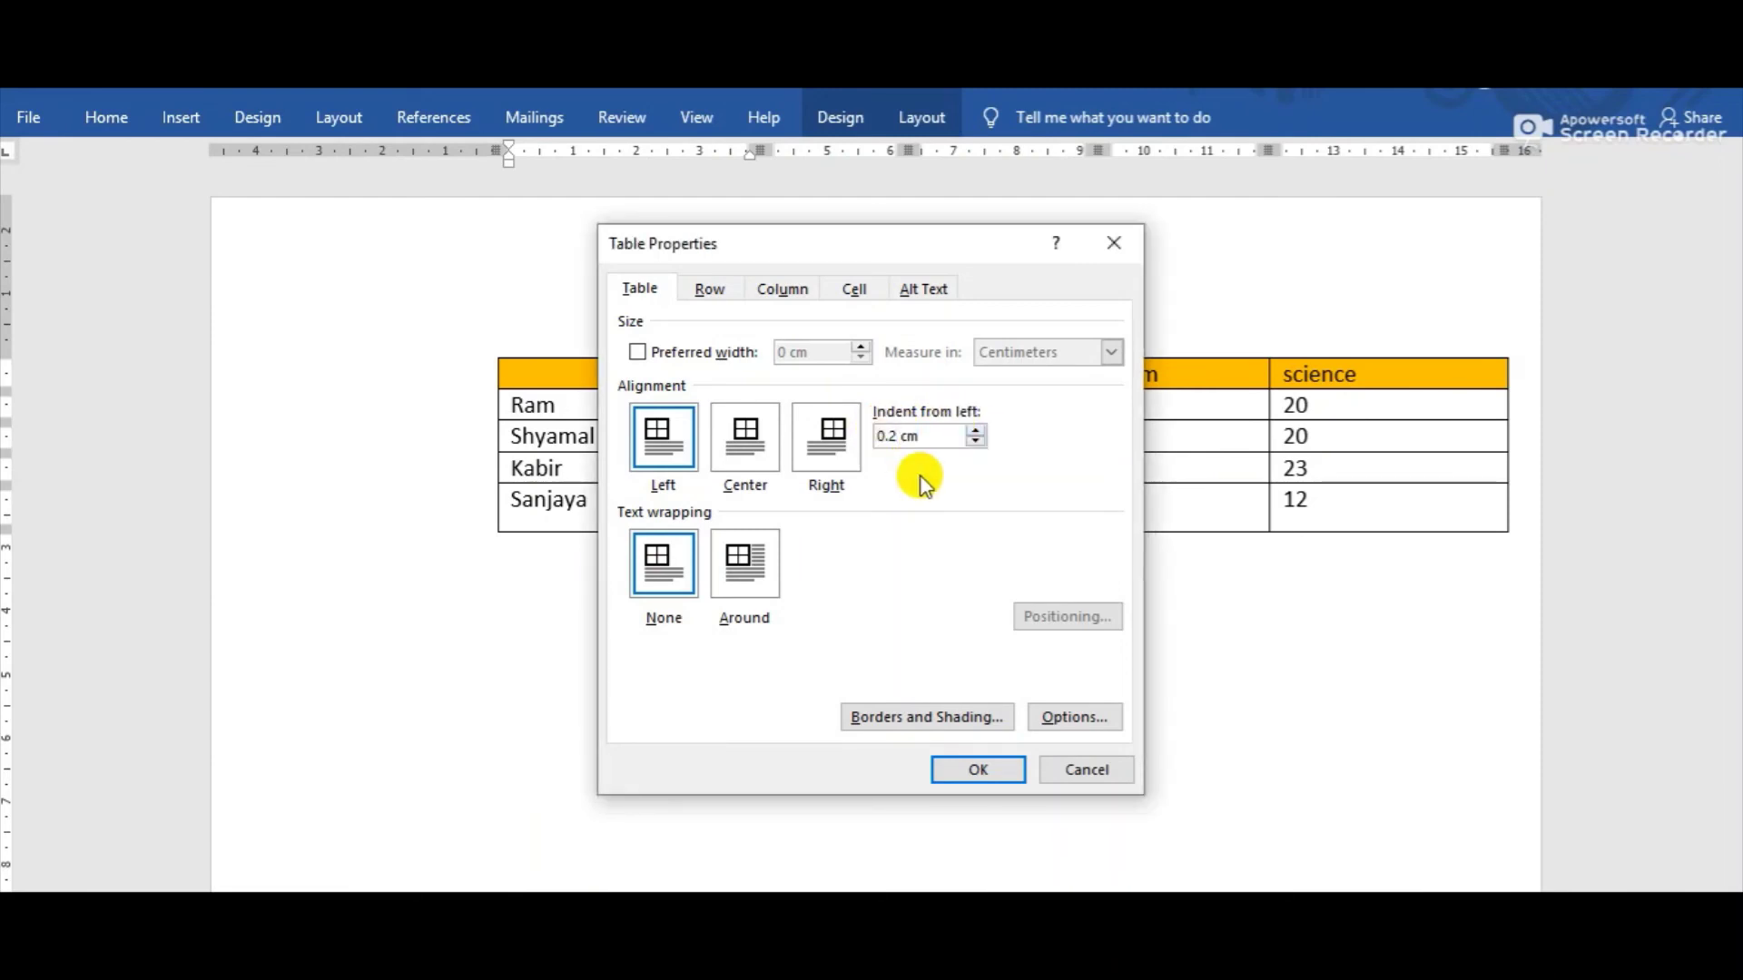
pyautogui.press('BackSpace')
pyautogui.write('3')
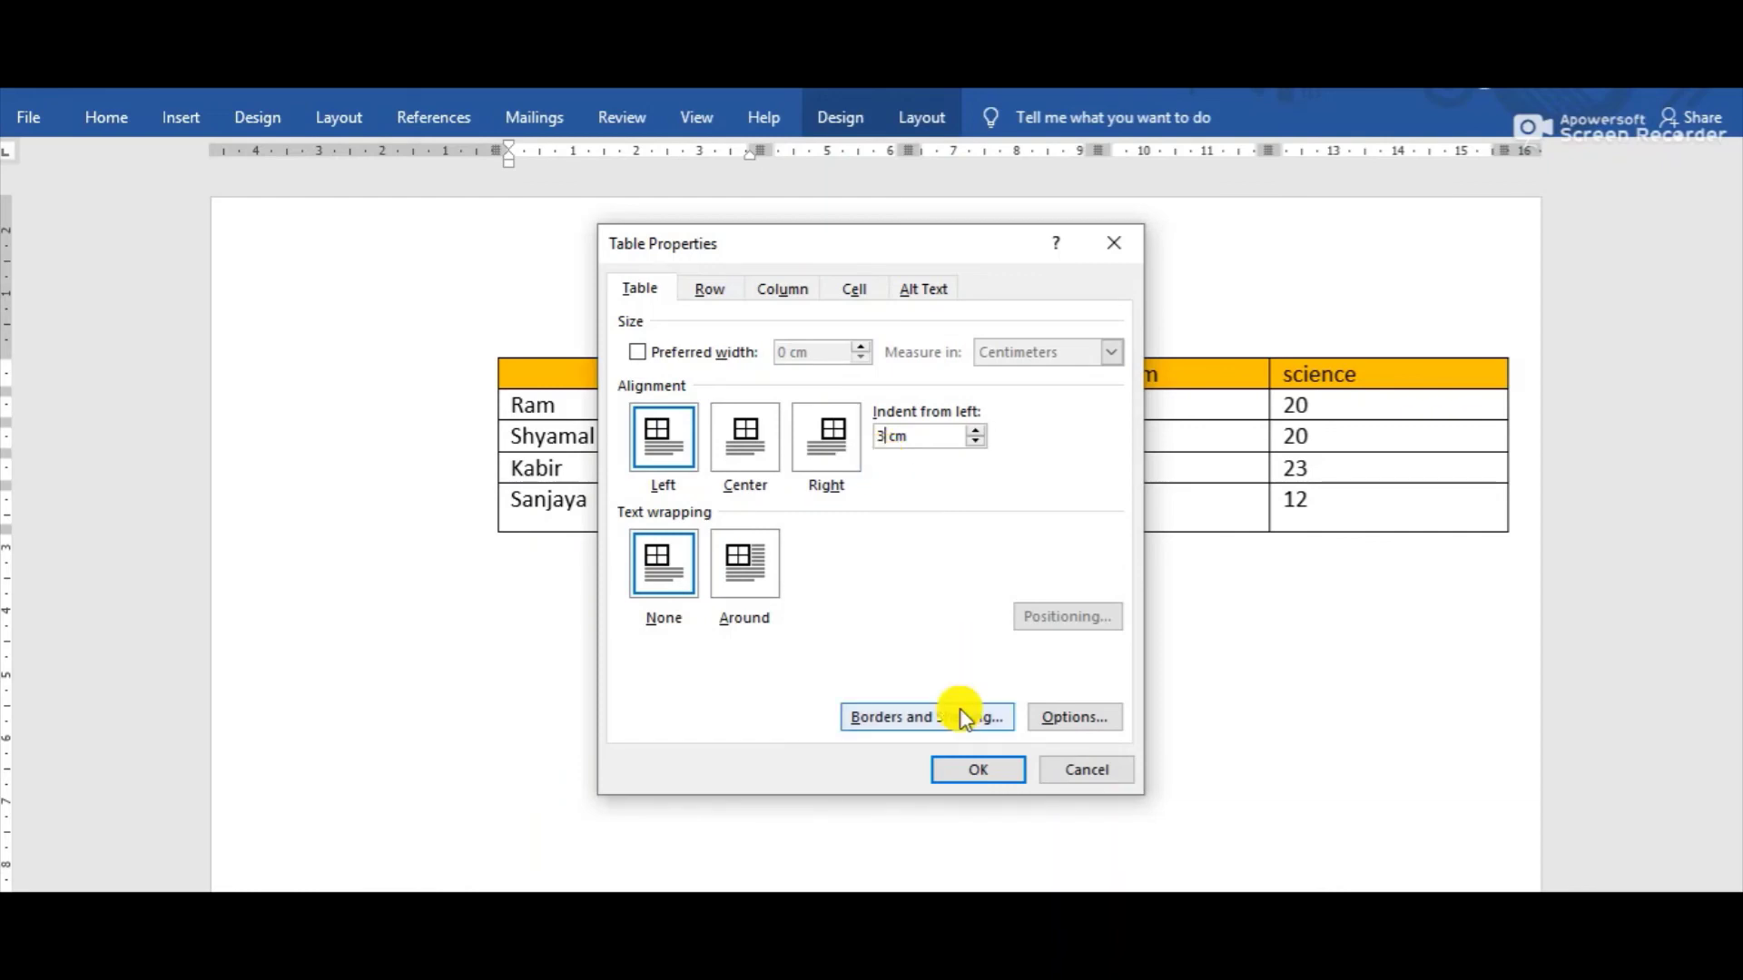
pyautogui.click(949, 771)
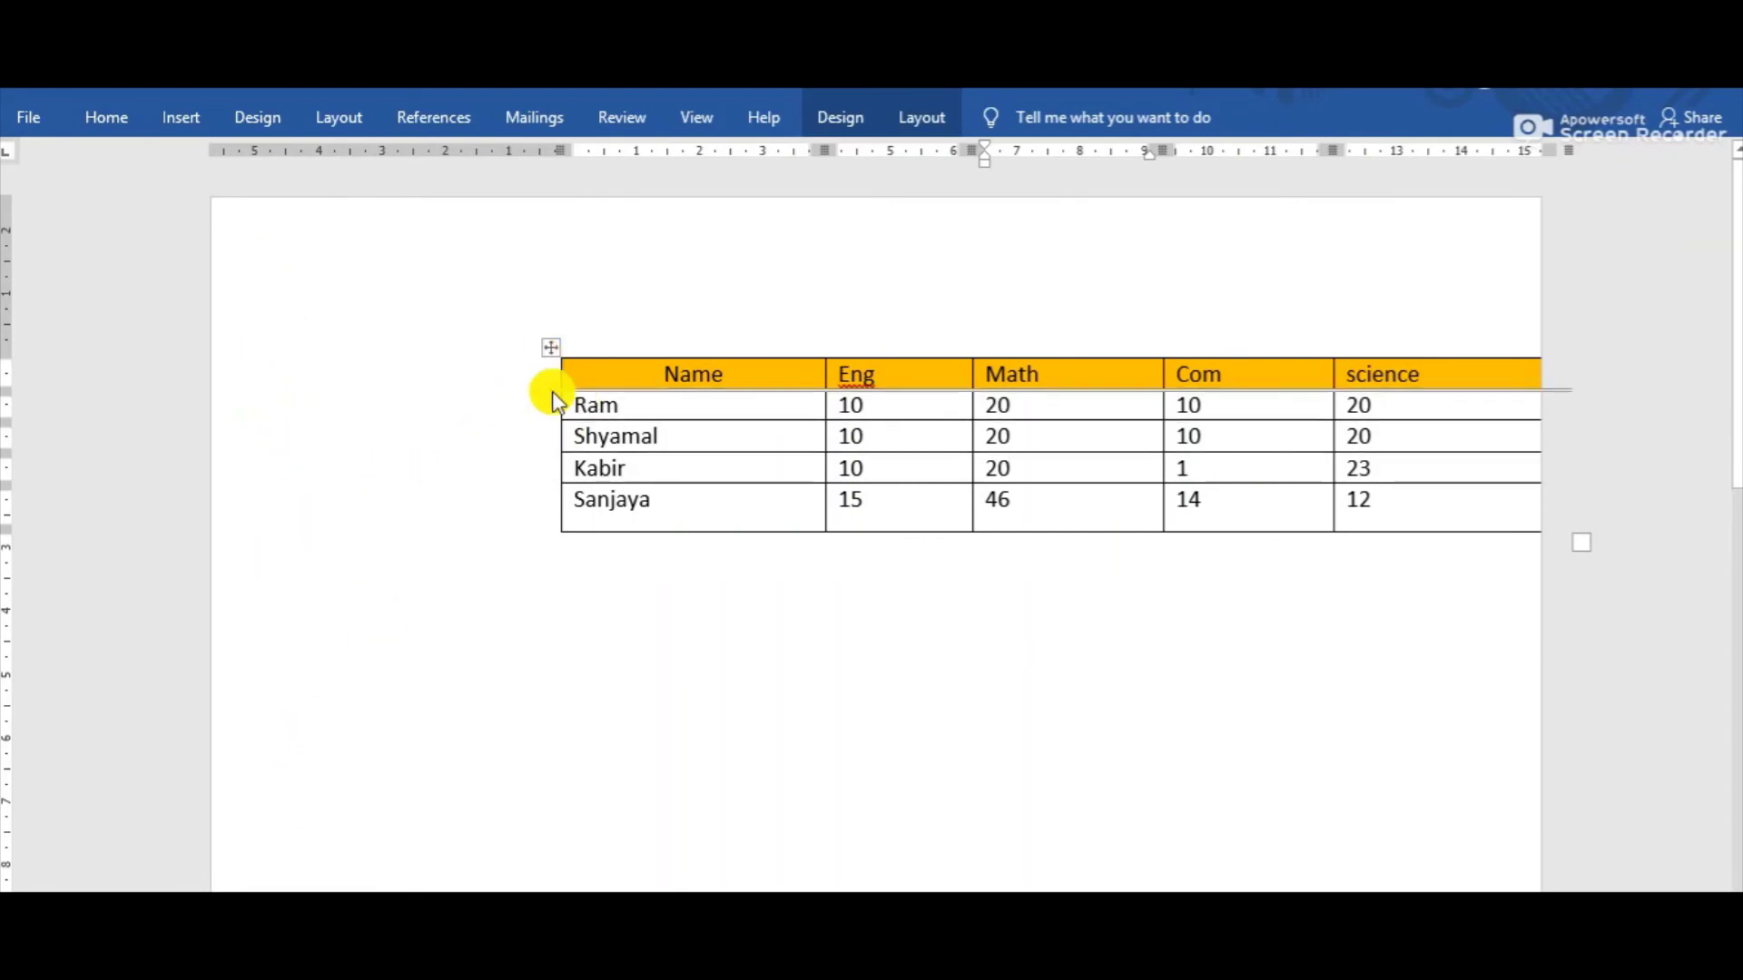
# - Return to Name.docx and insert the formula =SUM(ABOVE) in the Eng cell of the total row
pyautogui.moveTo(536, 445)
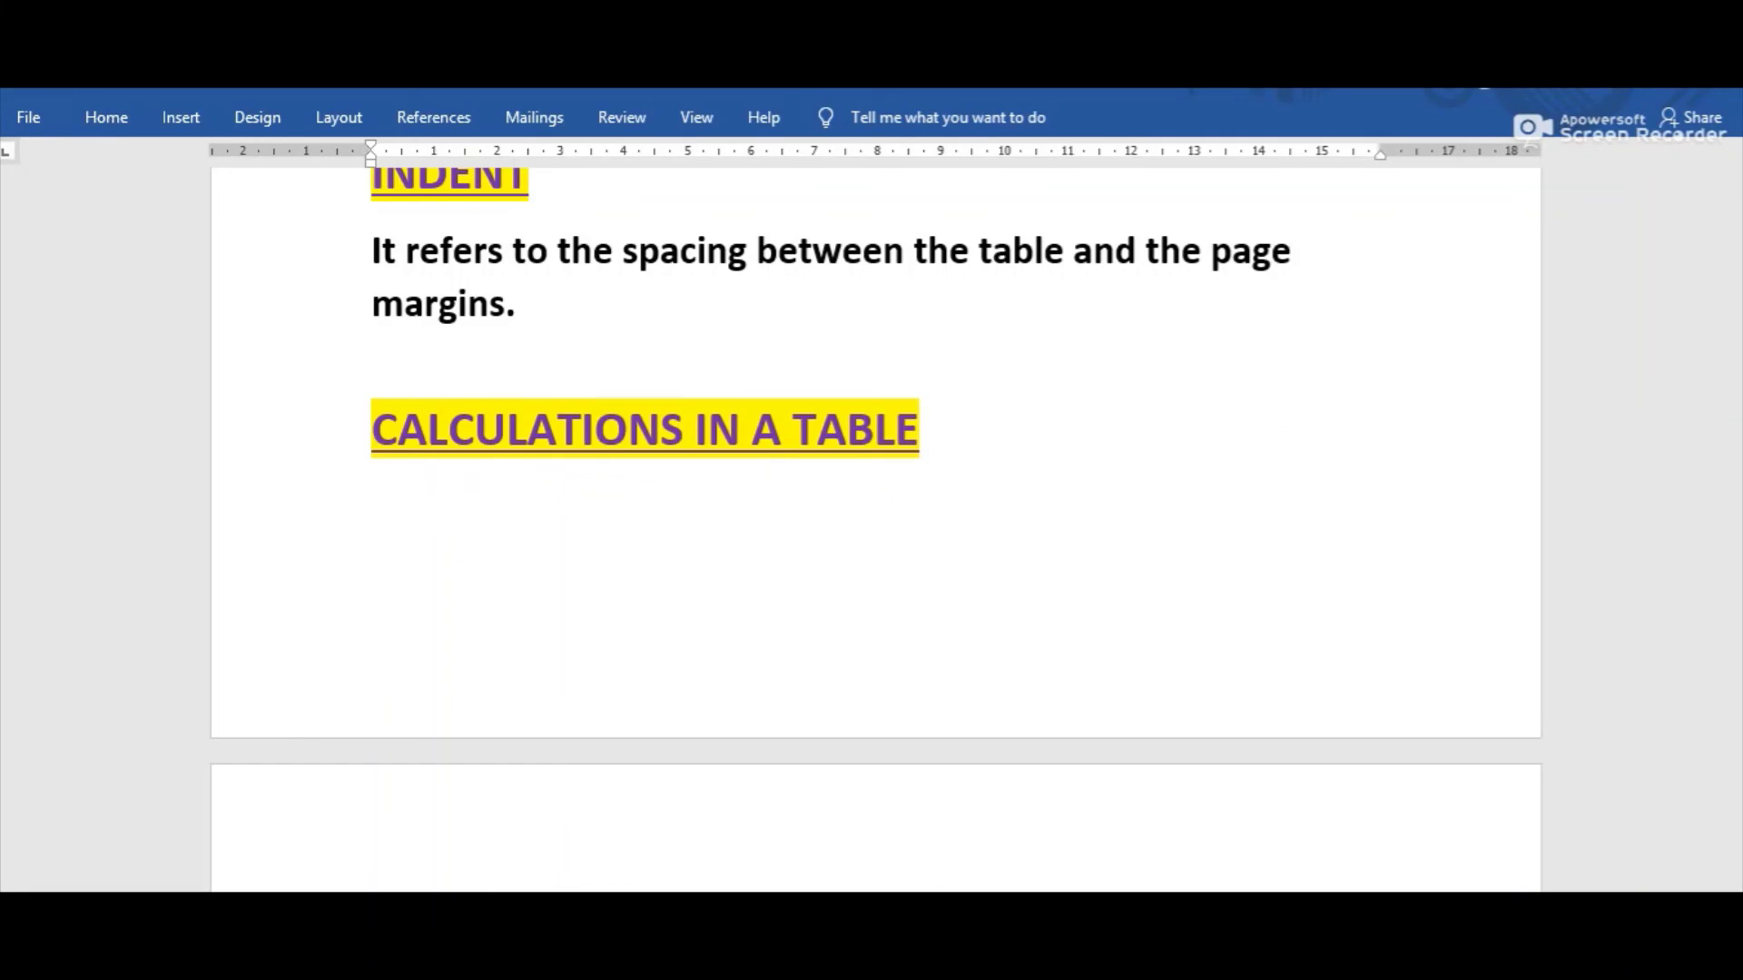
pyautogui.click(487, 867)
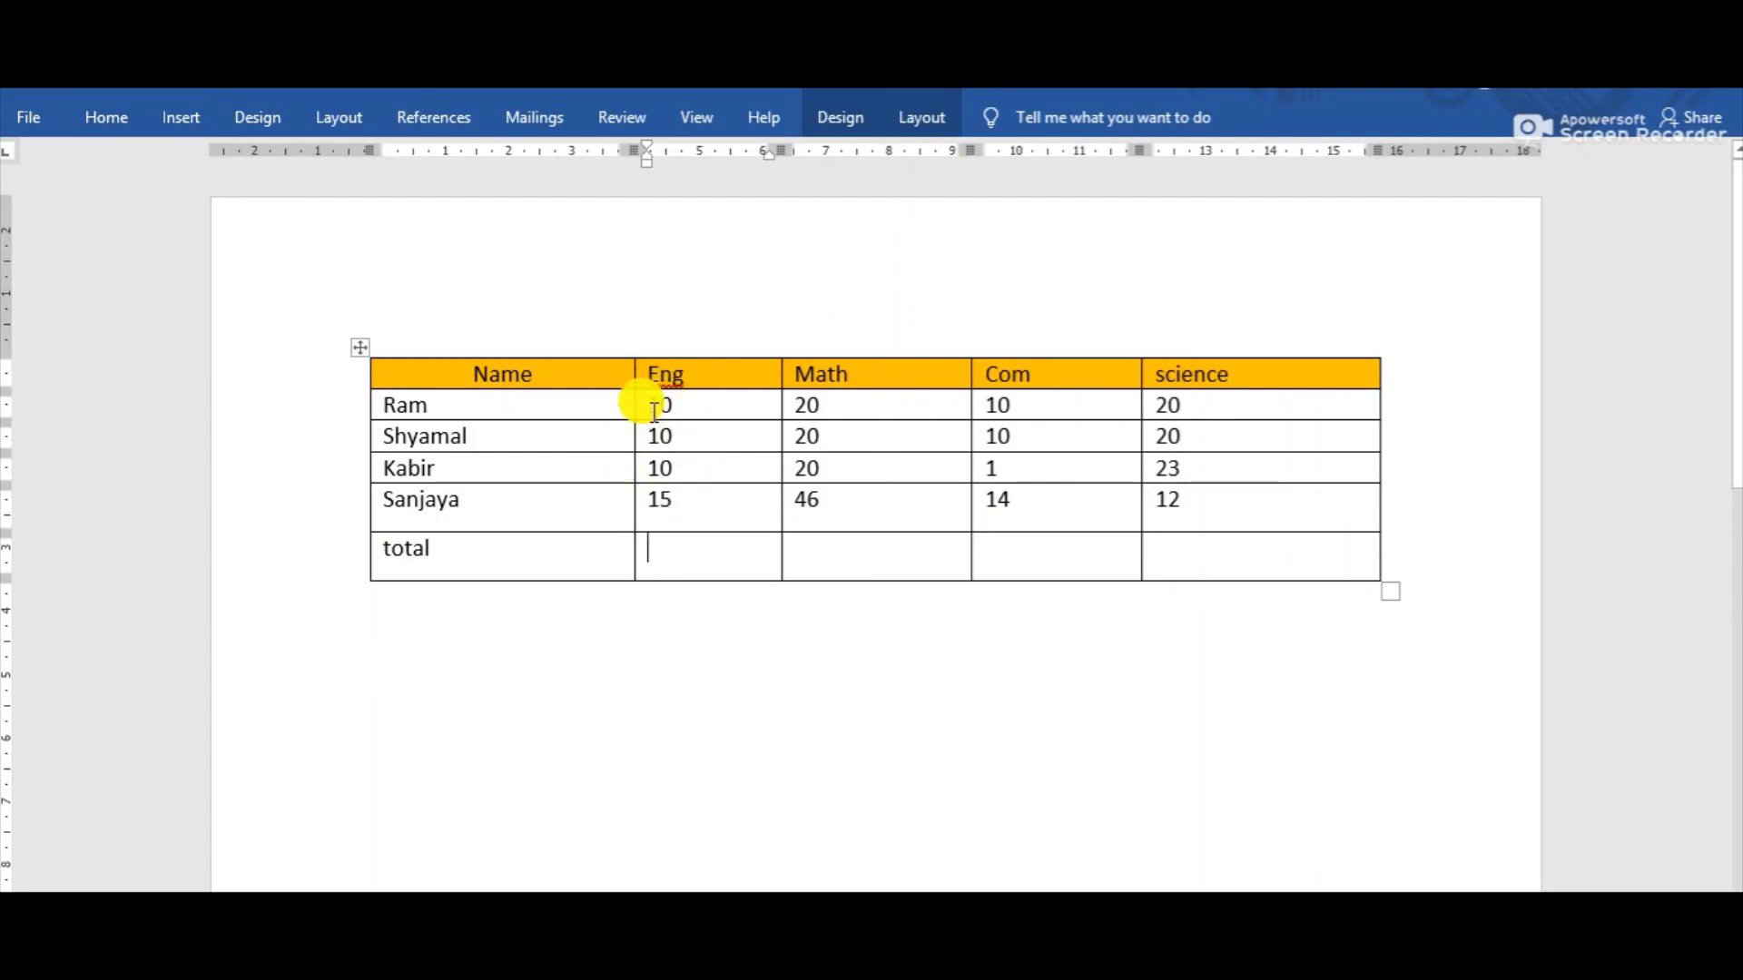
pyautogui.click(490, 547)
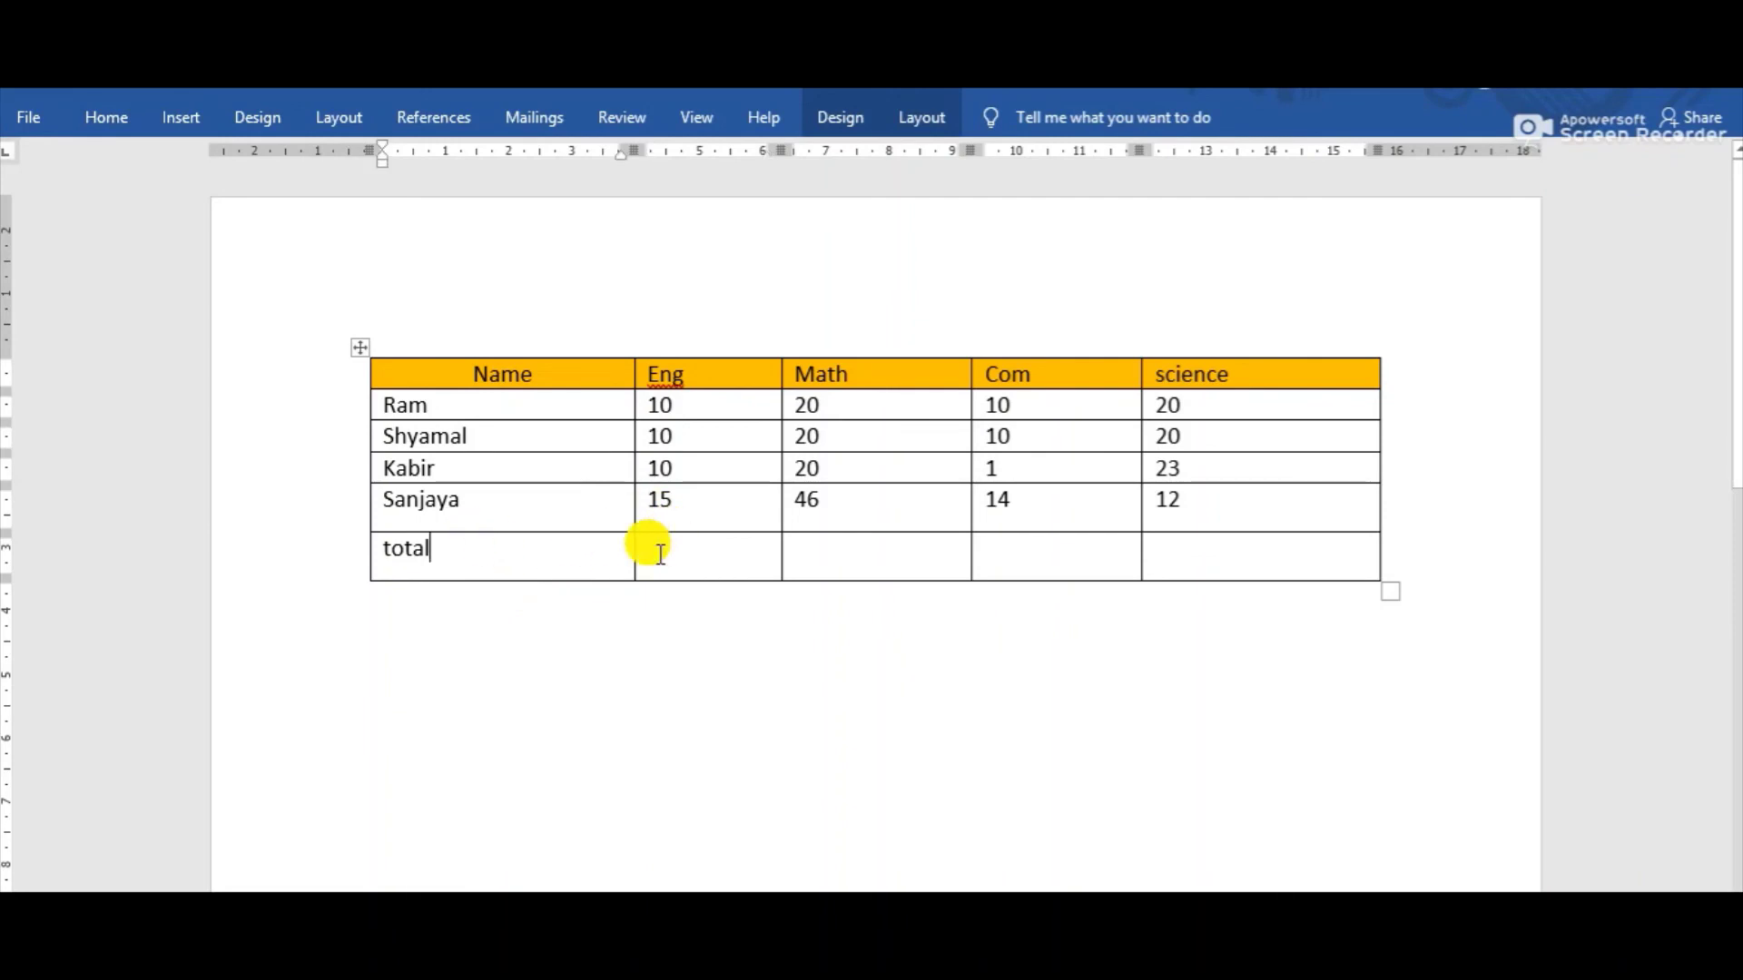
pyautogui.click(660, 552)
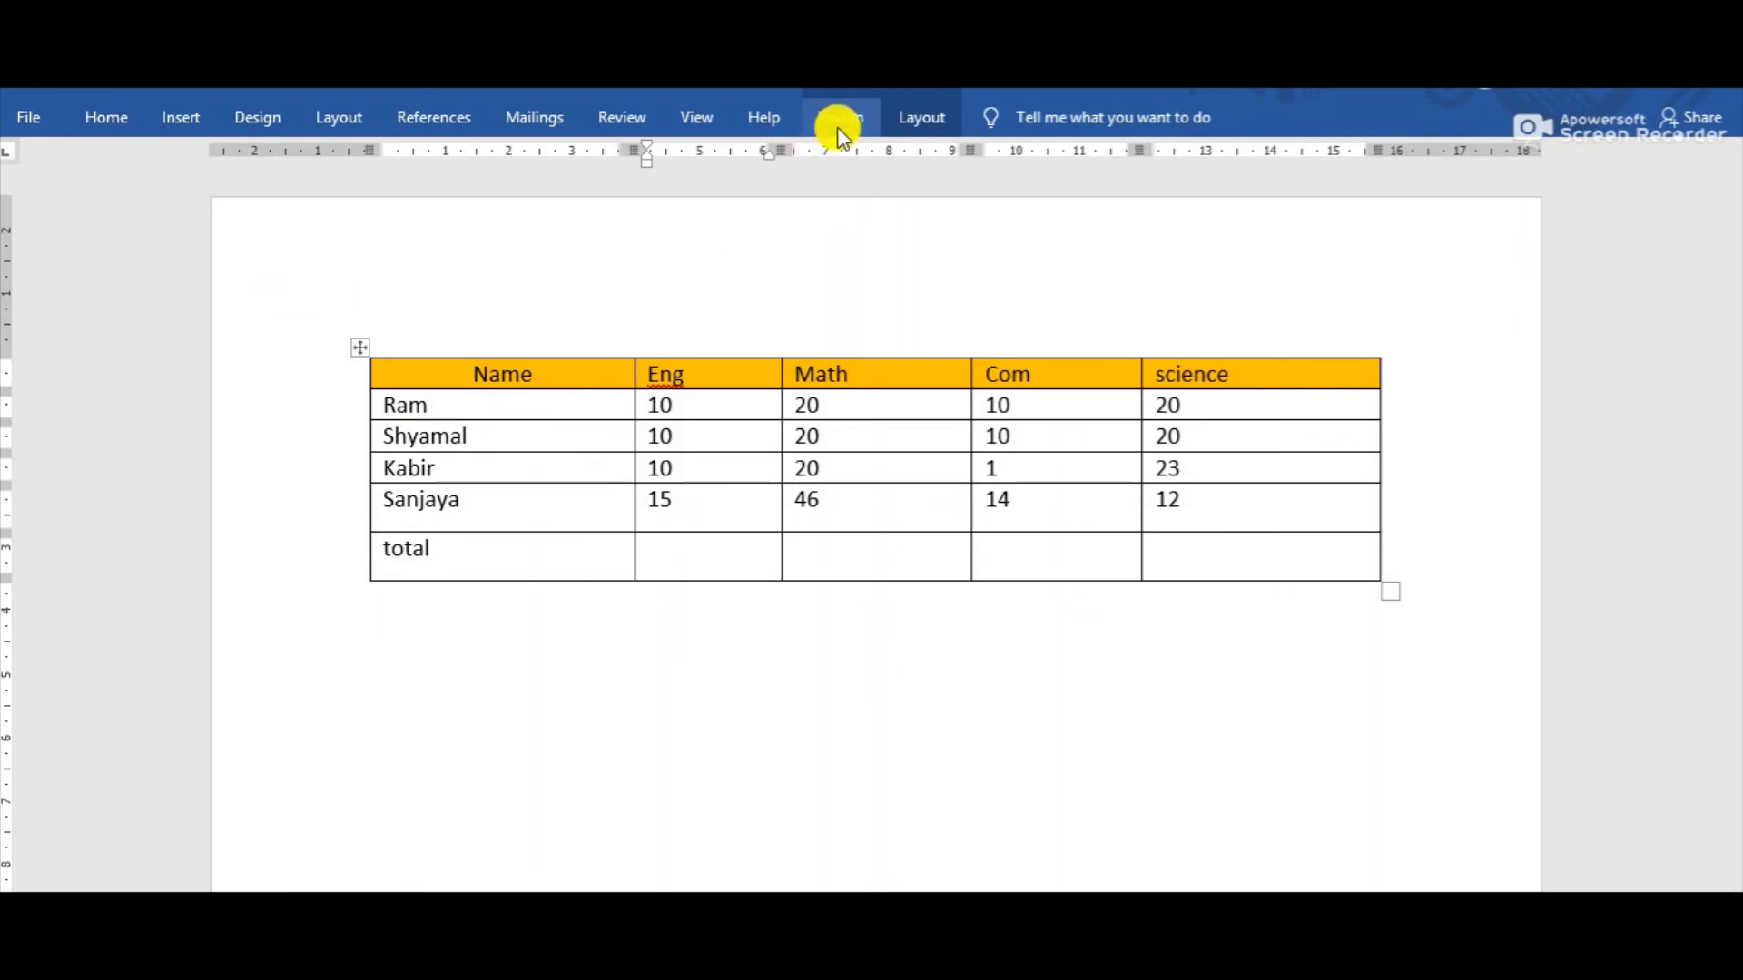
pyautogui.click(924, 121)
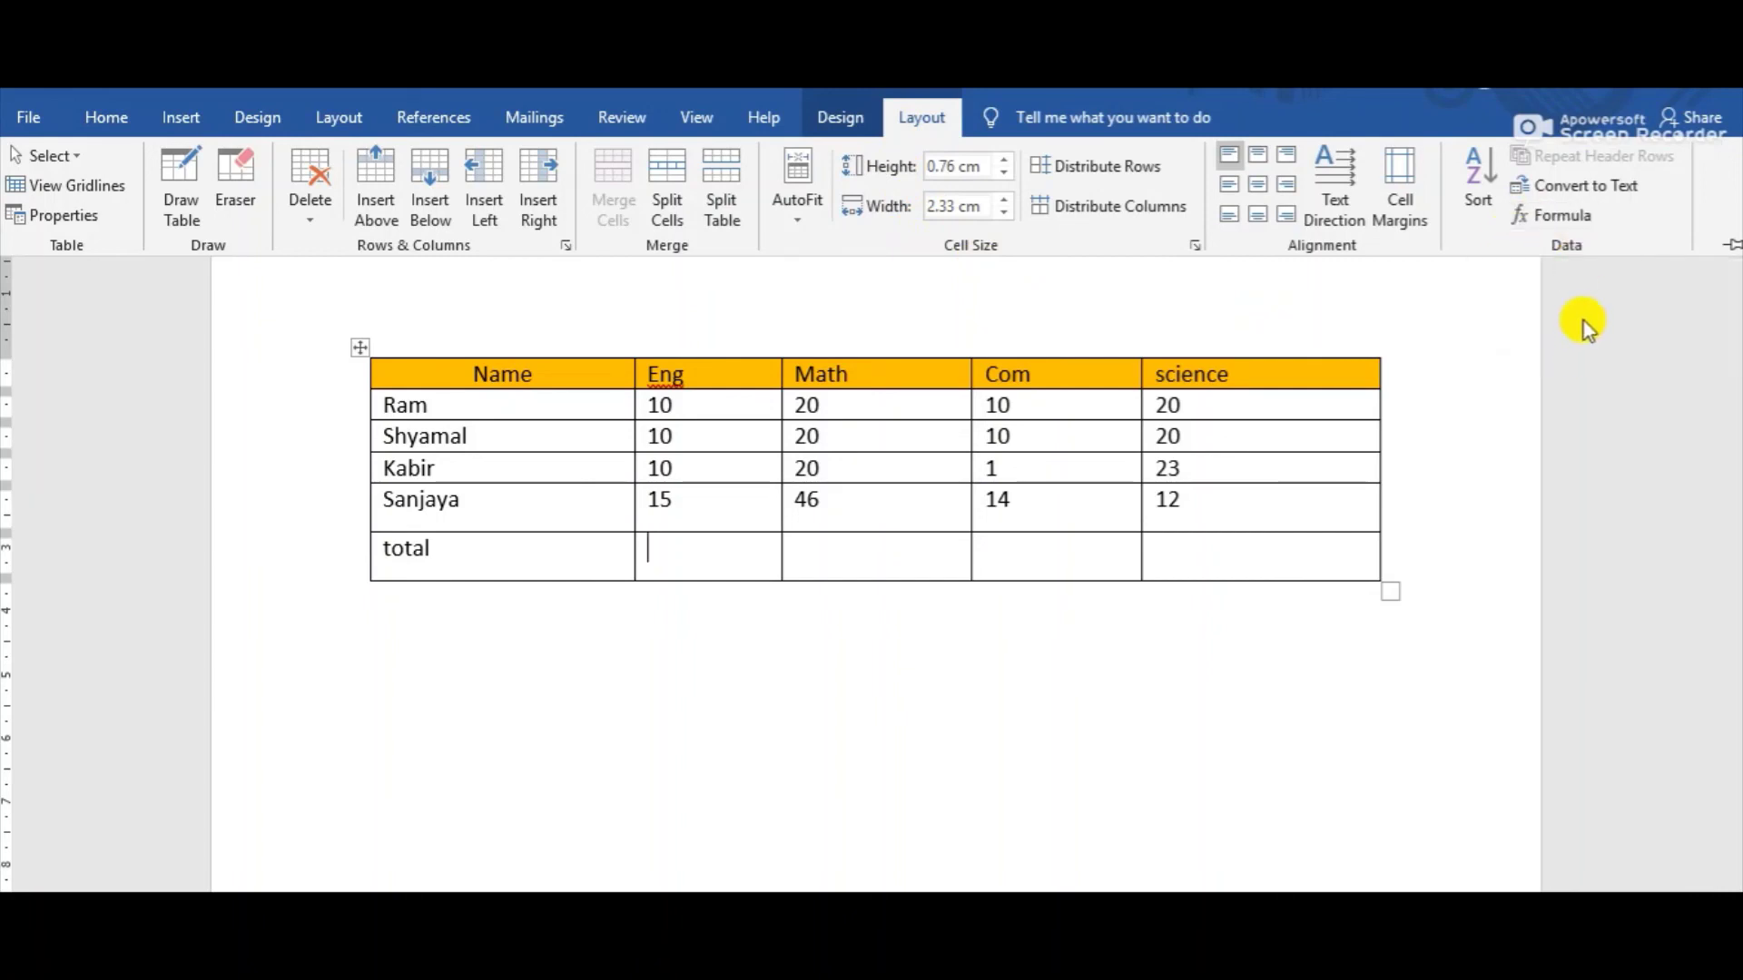
pyautogui.click(1548, 216)
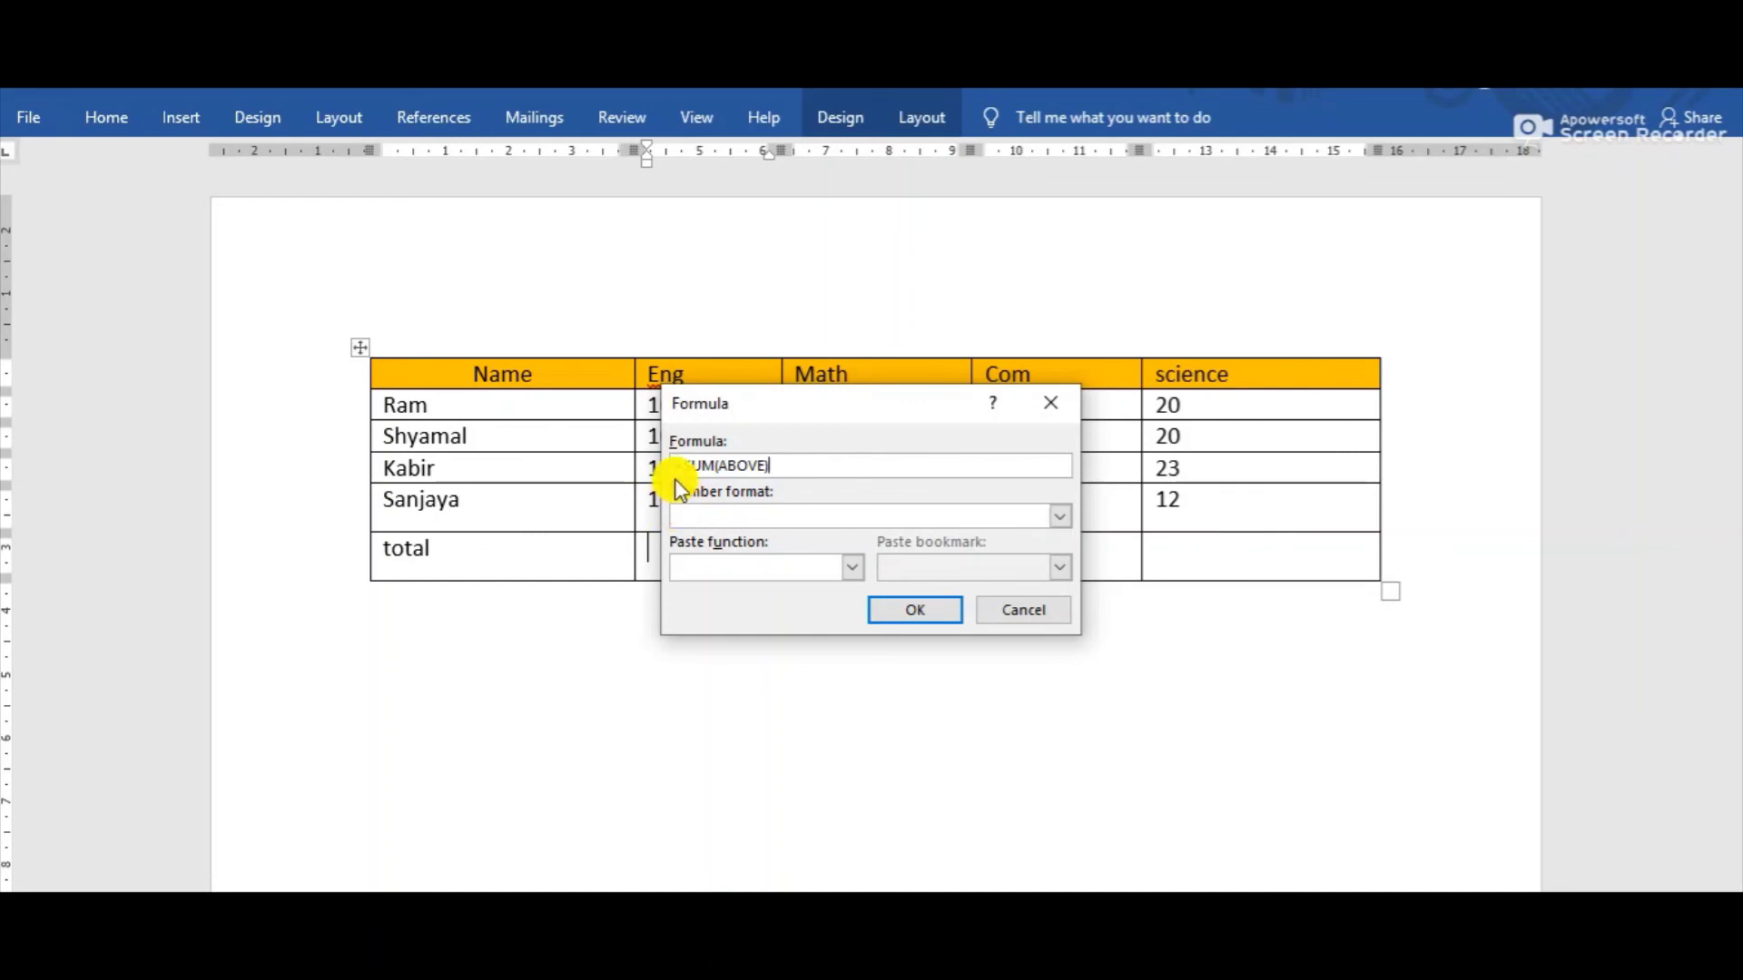
pyautogui.moveTo(674, 468); pyautogui.dragTo(694, 482)
pyautogui.click(913, 608)
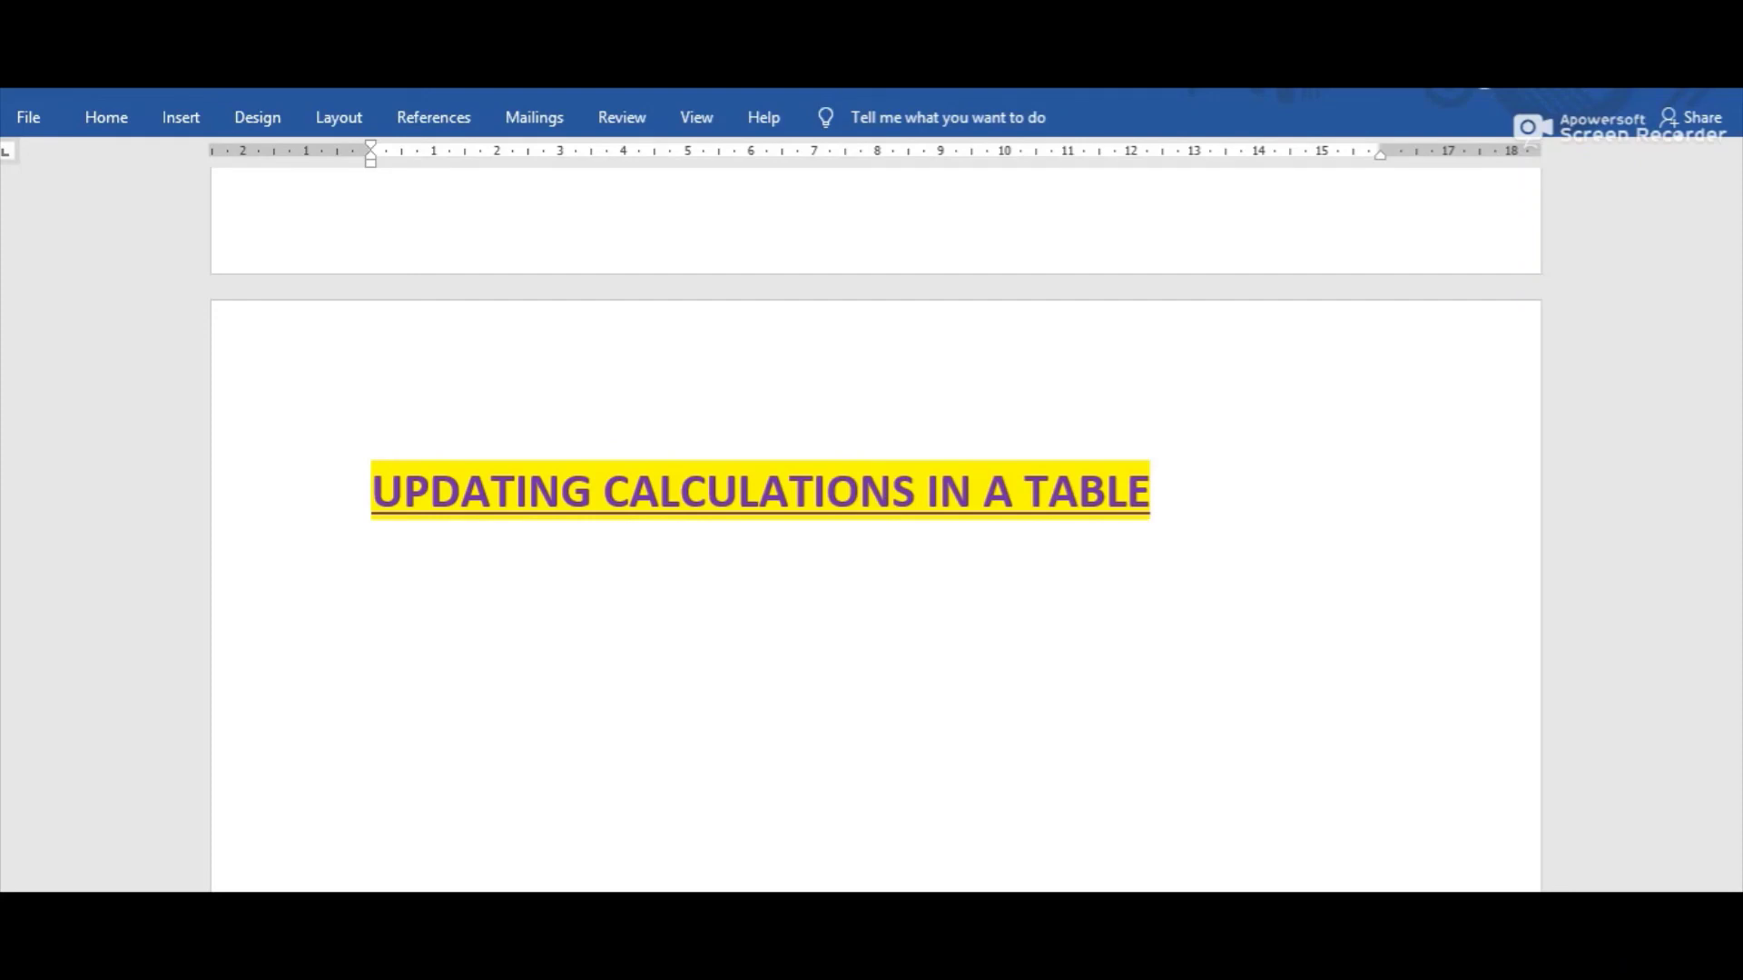
# - Go back to Name.docx and change the Eng mark in the last student row to 25
pyautogui.moveTo(349, 962)
pyautogui.click(481, 871)
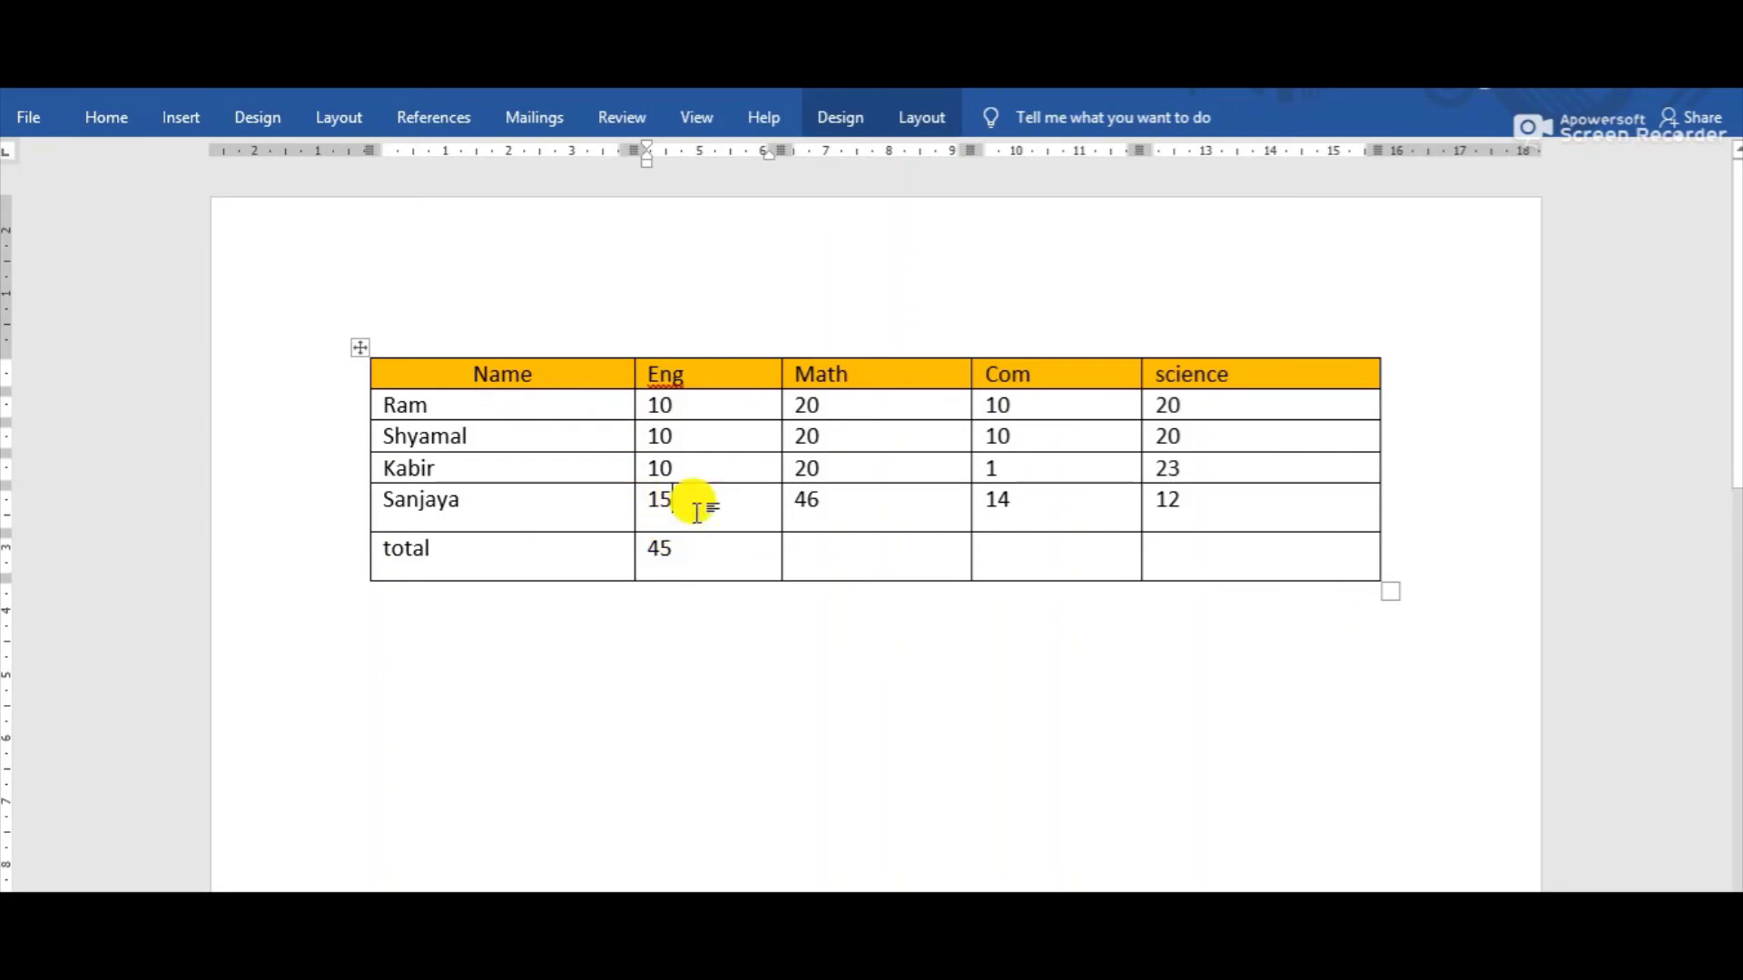
pyautogui.moveTo(673, 497); pyautogui.dragTo(649, 501)
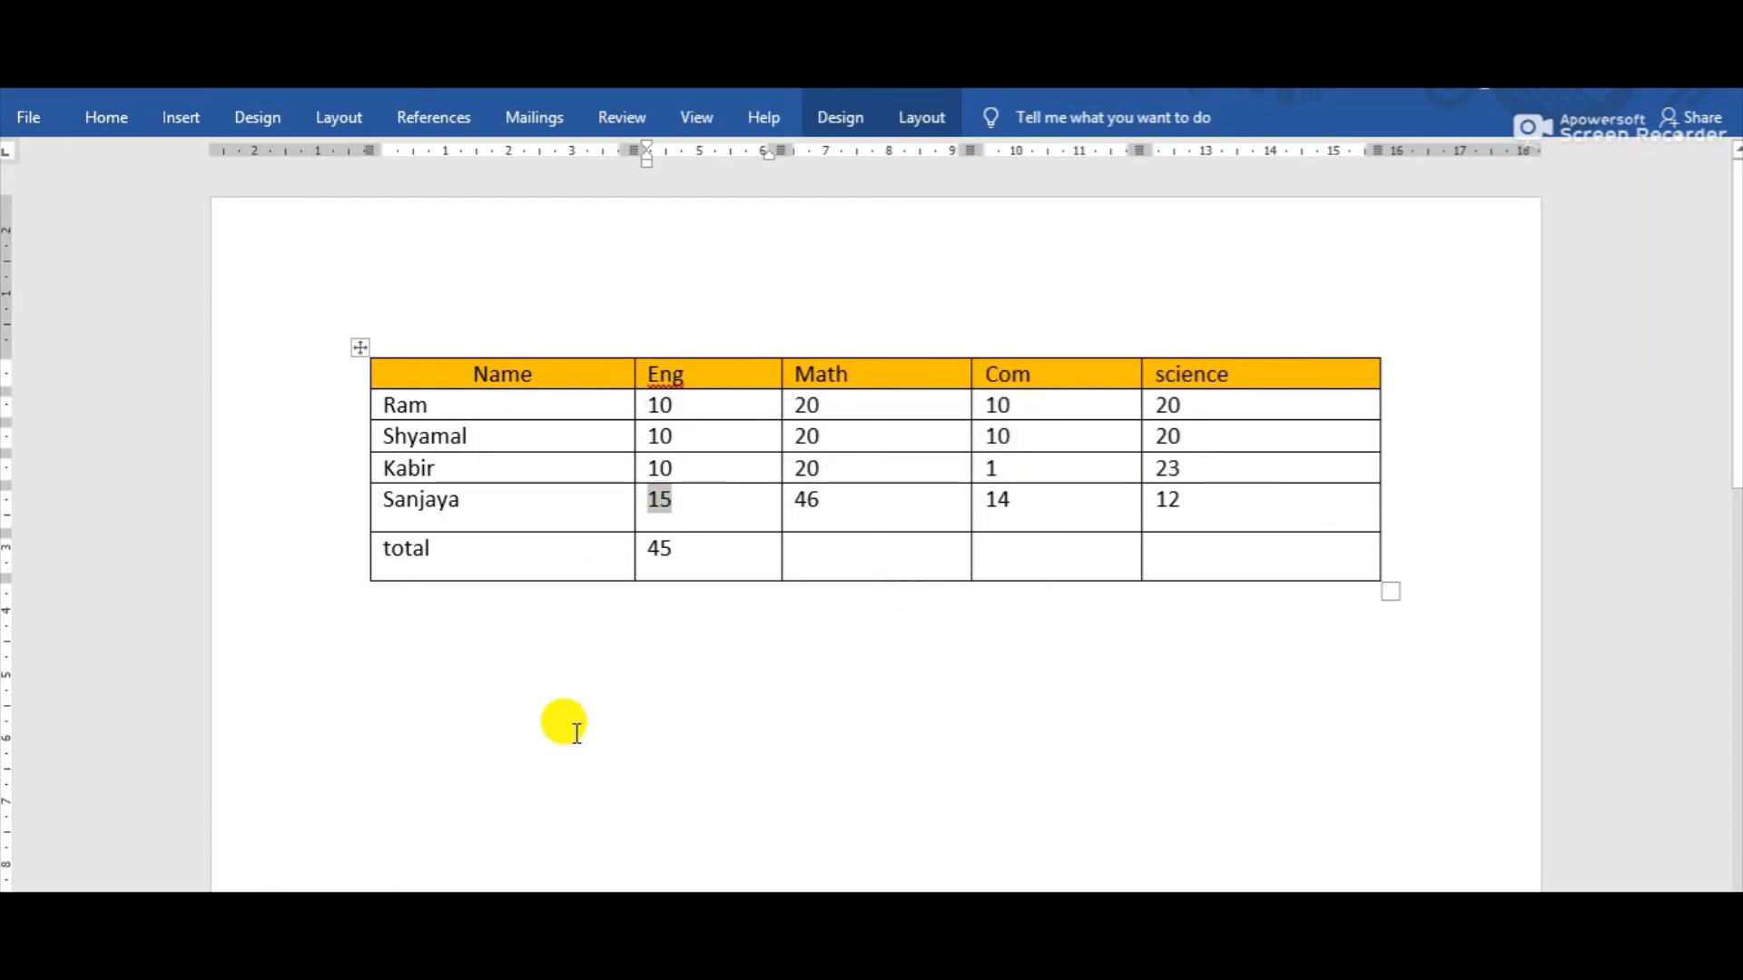
pyautogui.write('25')
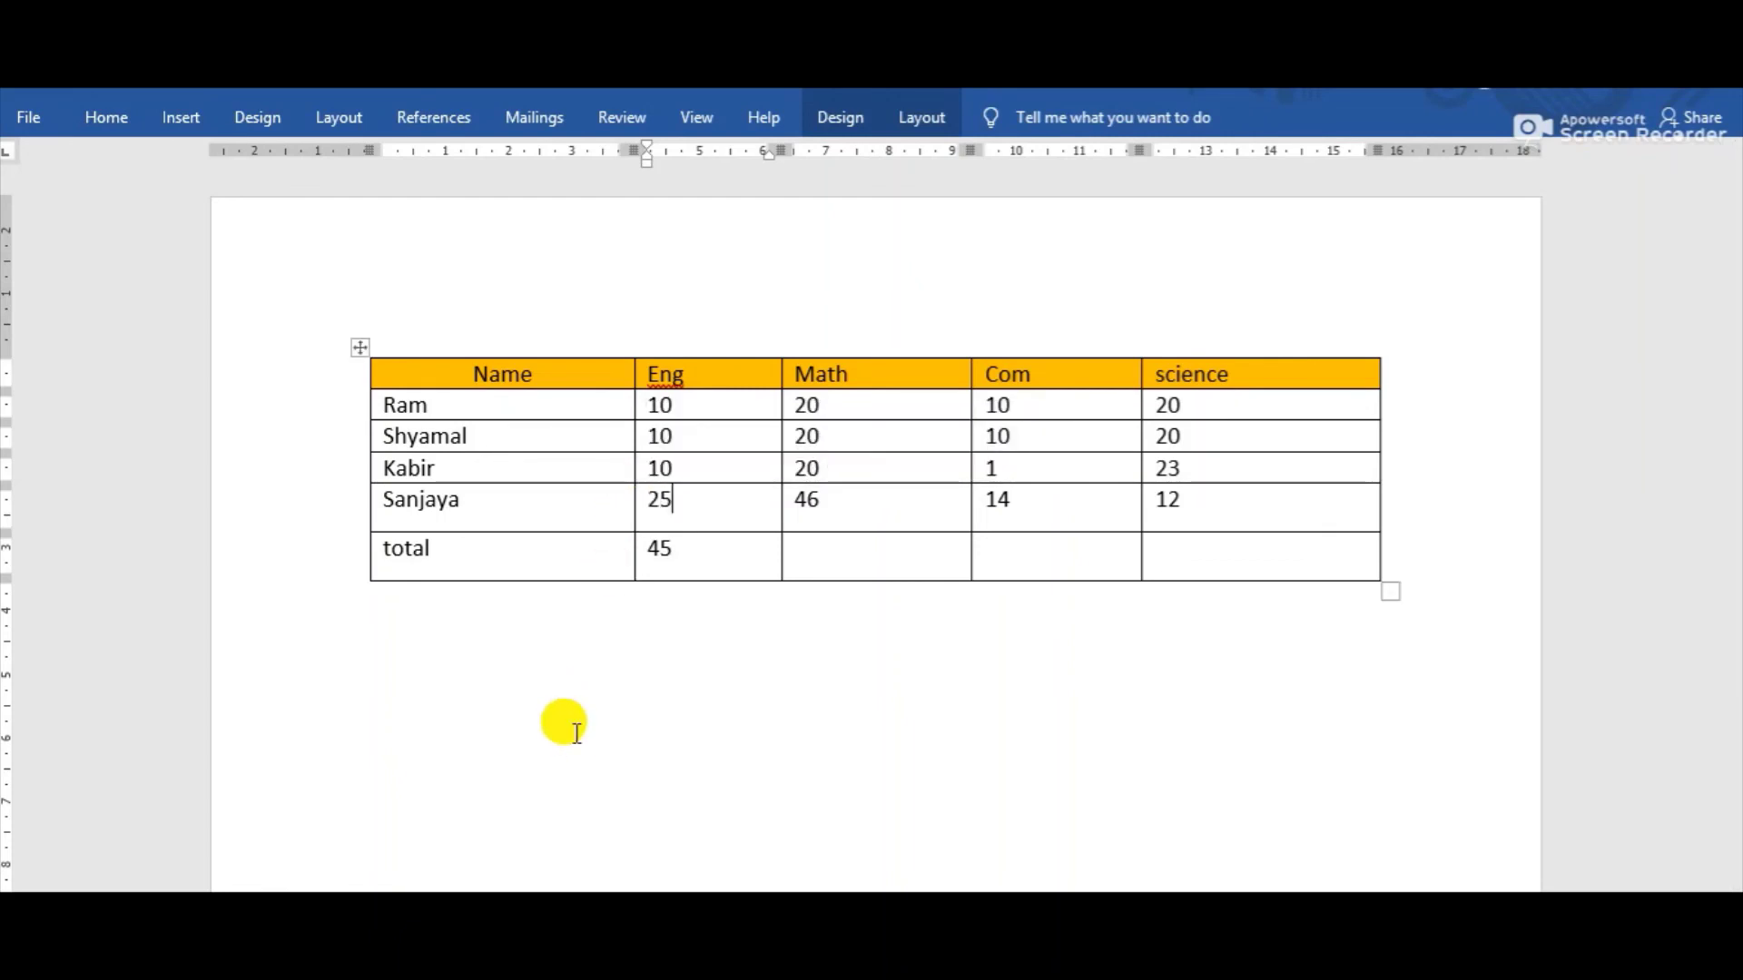
# - Update the formula field in the total row's Eng cell to recalculate the sum
pyautogui.click(656, 545)
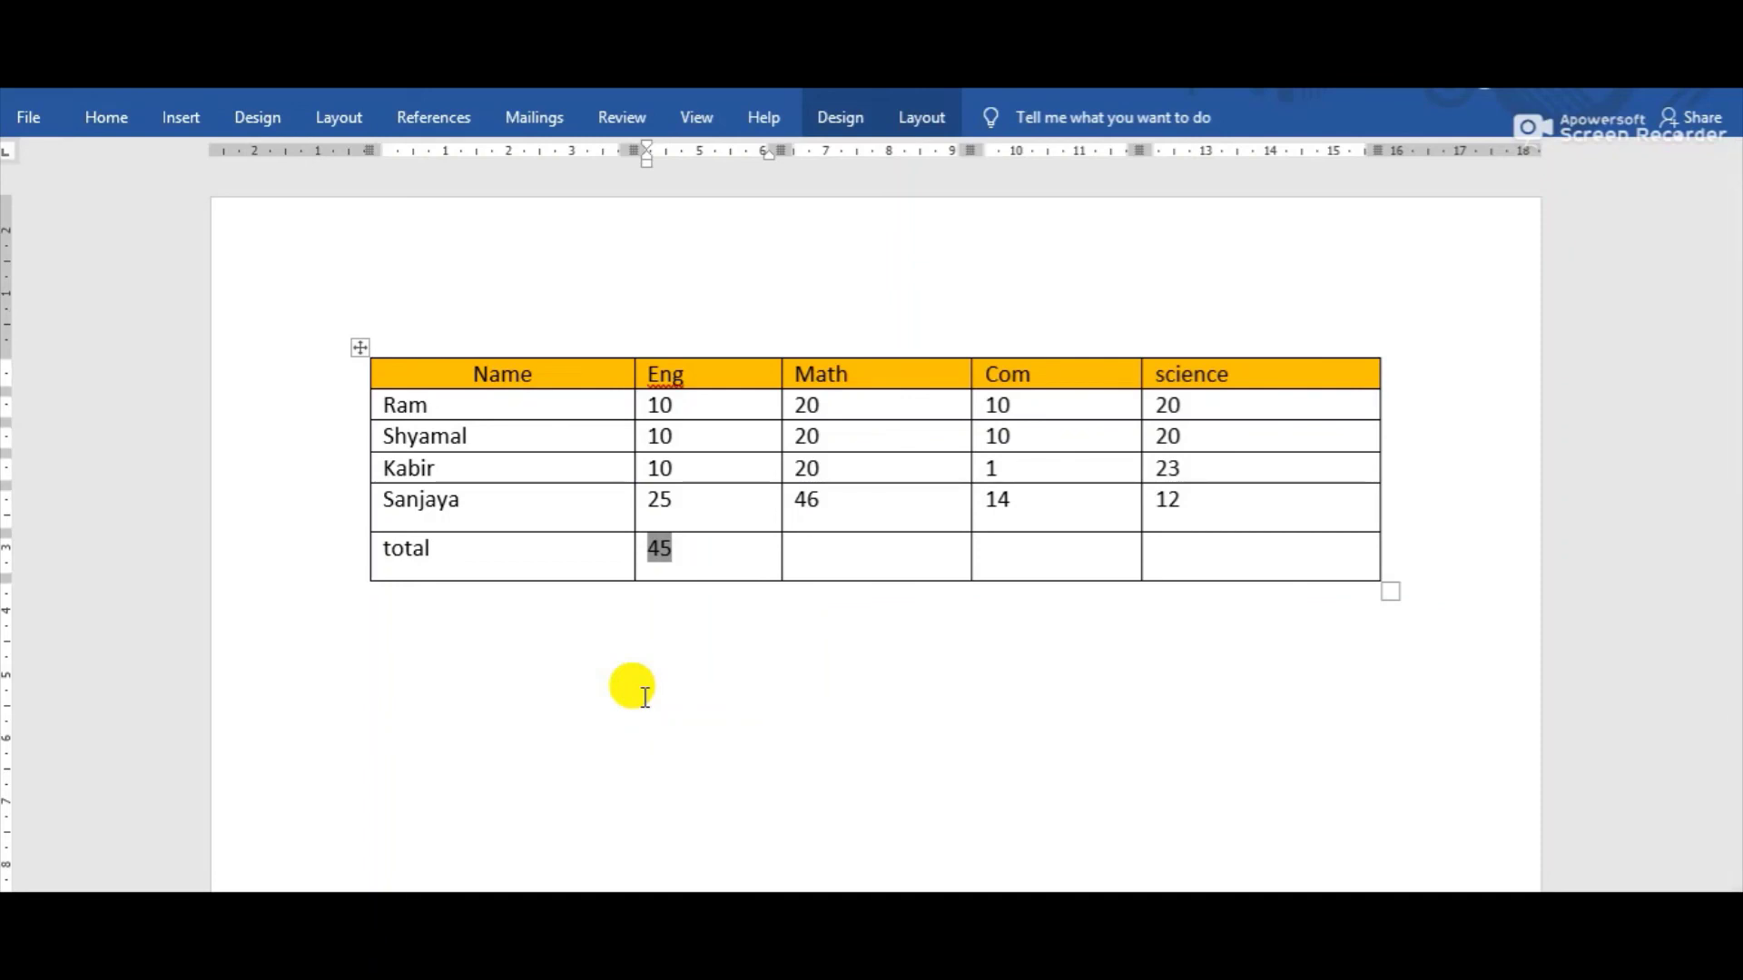
pyautogui.press('F9')
pyautogui.click(645, 696)
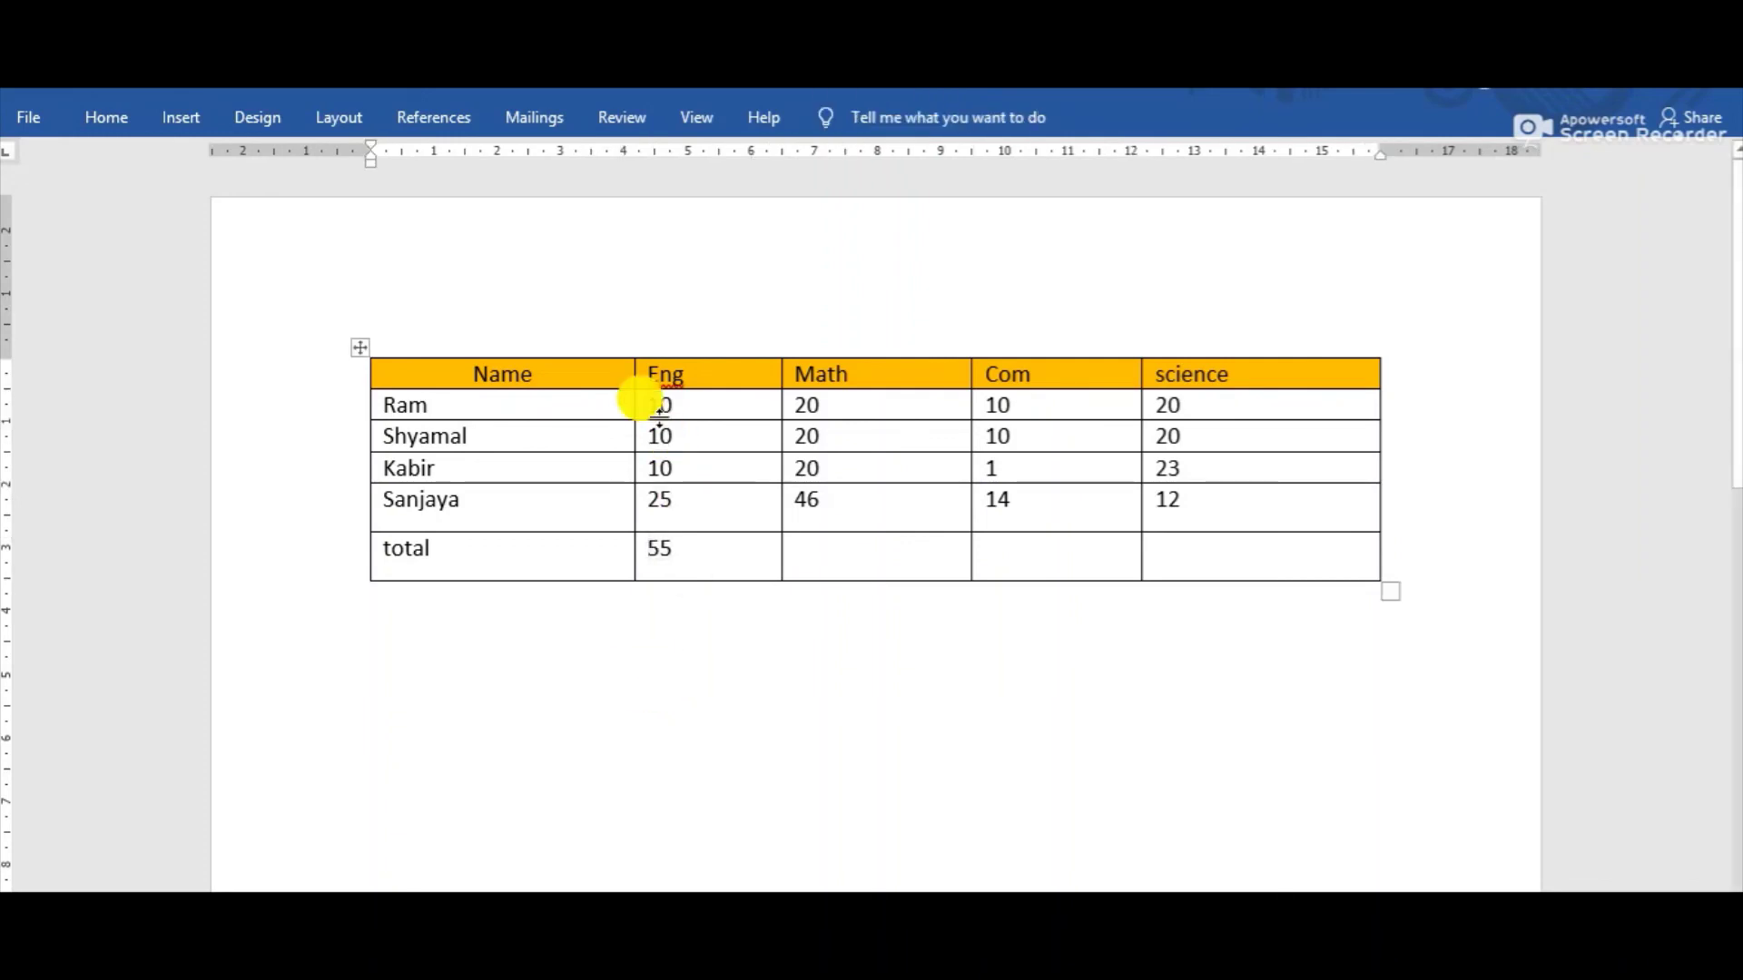